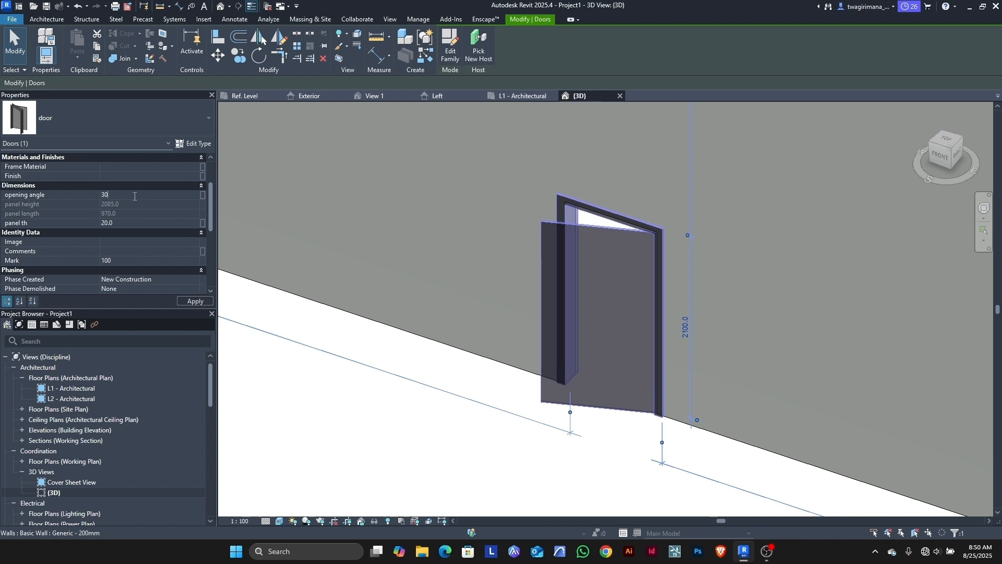
Step: Flex the door's Opening Angle through 30° and 90°, leaving it at 60°
click(180, 301)
click(128, 196)
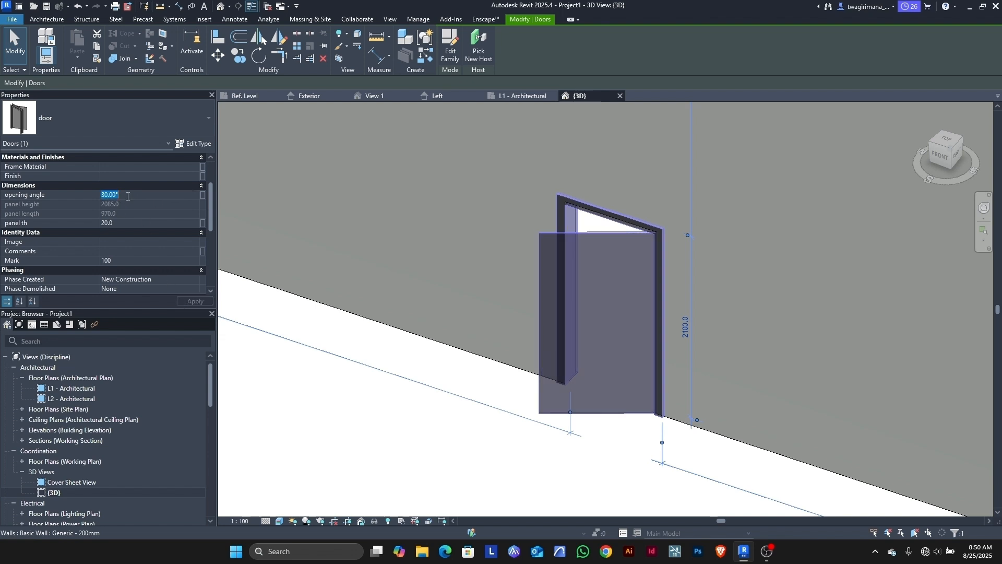
click(189, 302)
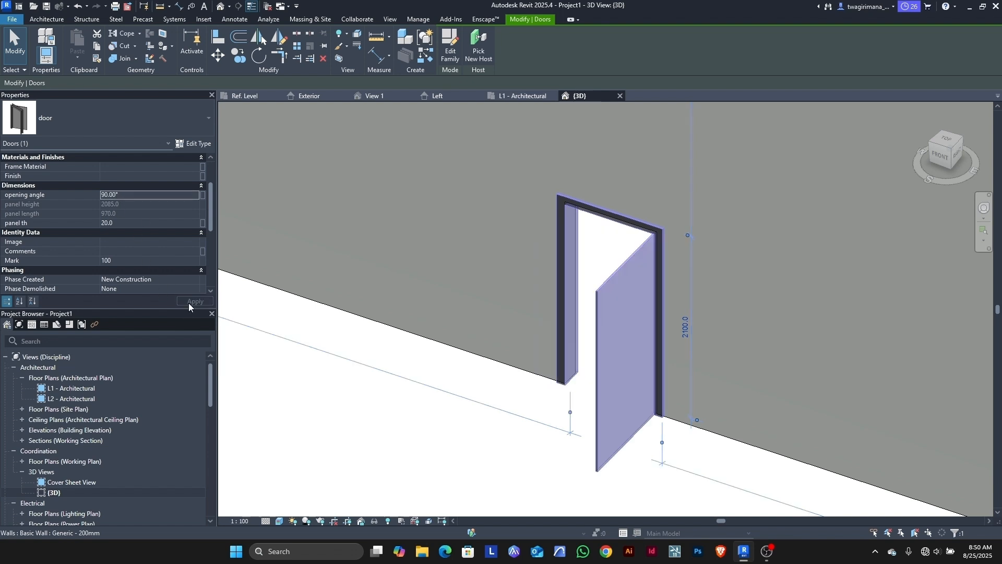
click(145, 196)
text(6)
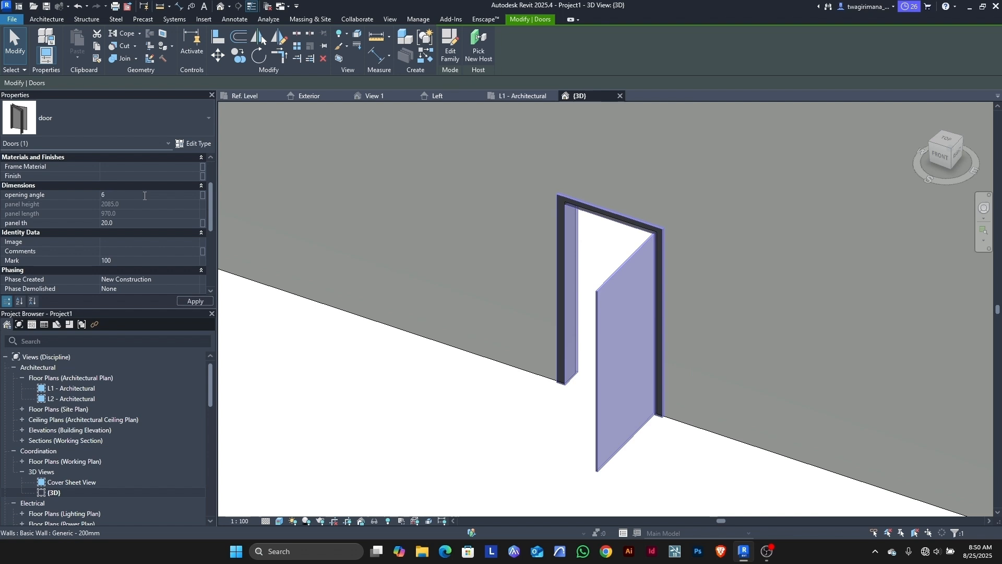
text(0)
key(Return)
click(269, 377)
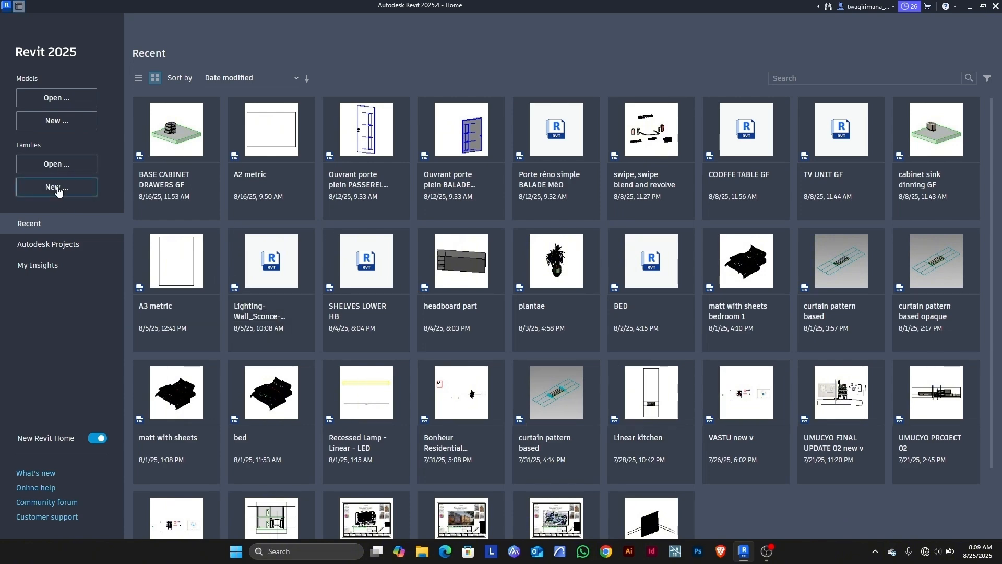
Step: Create a new family from the Door.rft template
click(57, 190)
click(544, 308)
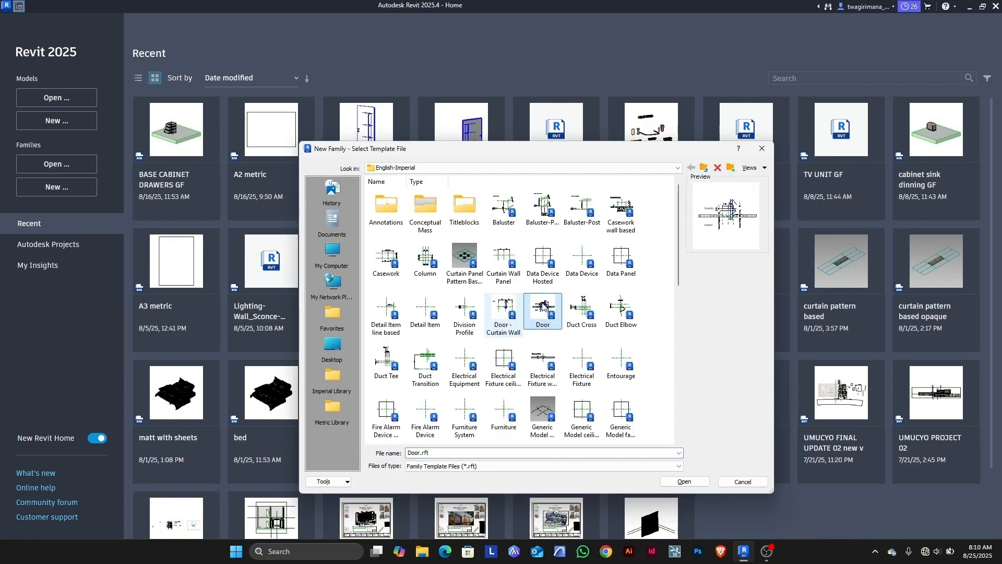
click(672, 483)
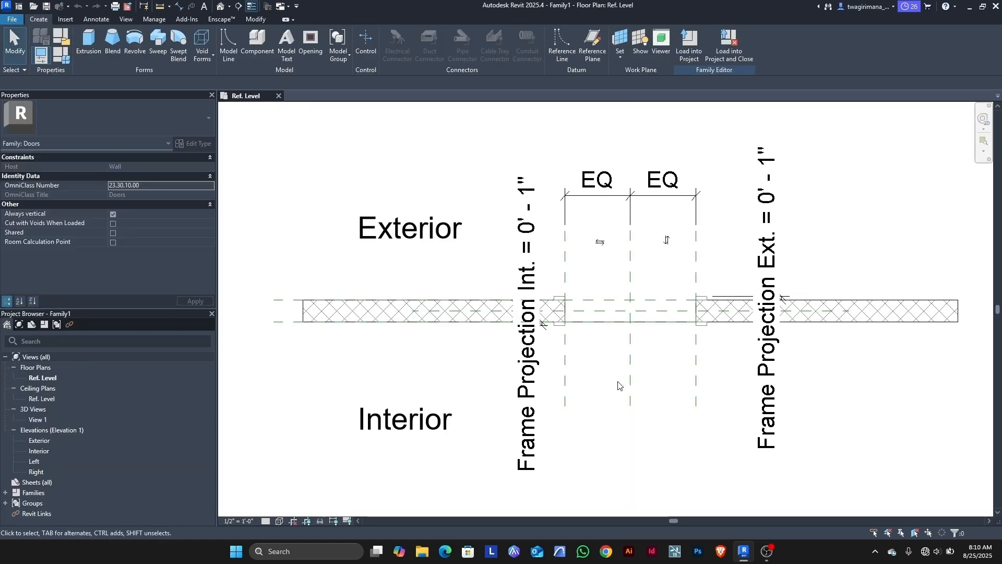
scroll(637, 364, up, 2)
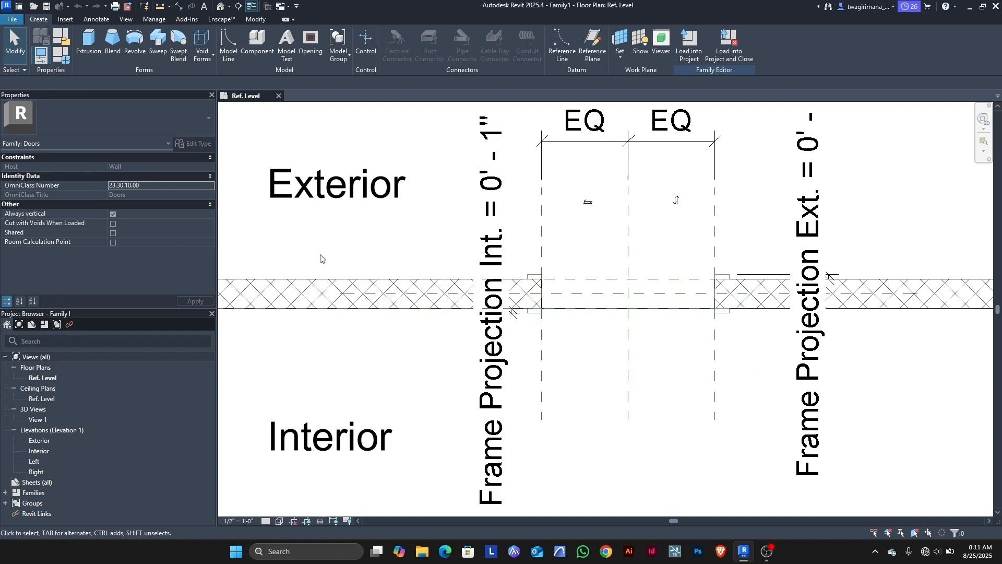
Step: Set Distance and Length units to millimetres via UN, then go to the Exterior elevation
key(u)
key(n)
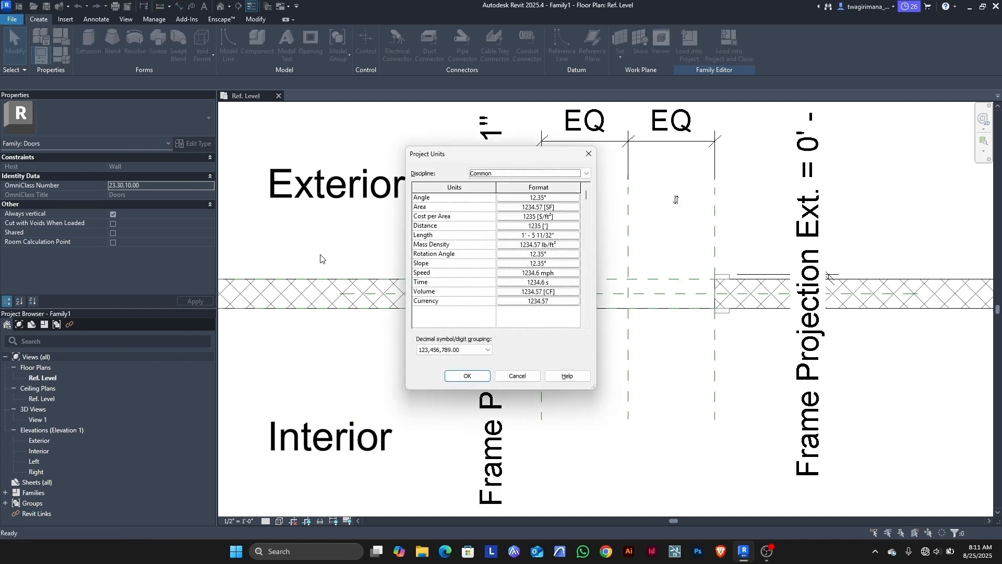
click(576, 226)
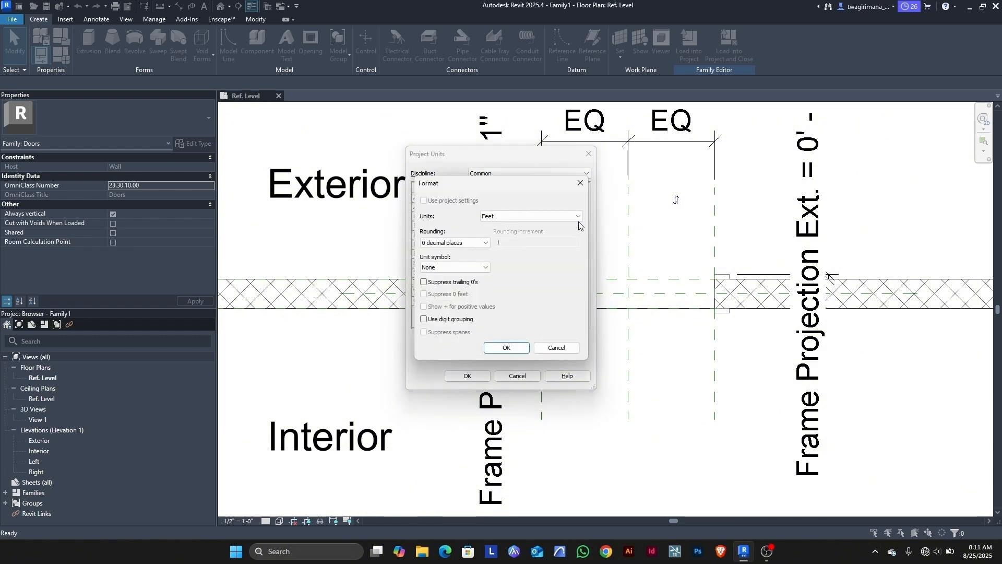
click(574, 217)
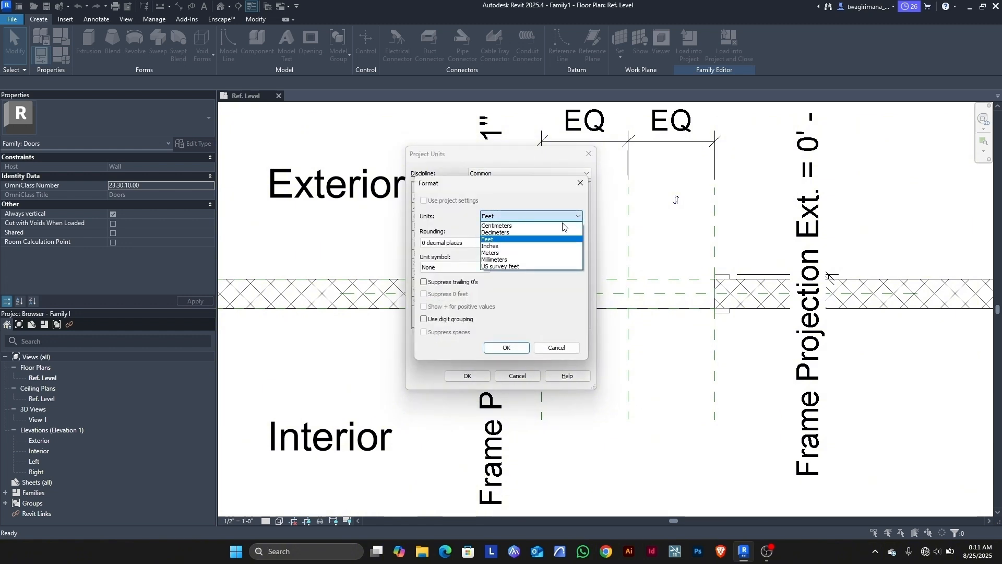
click(512, 260)
click(507, 348)
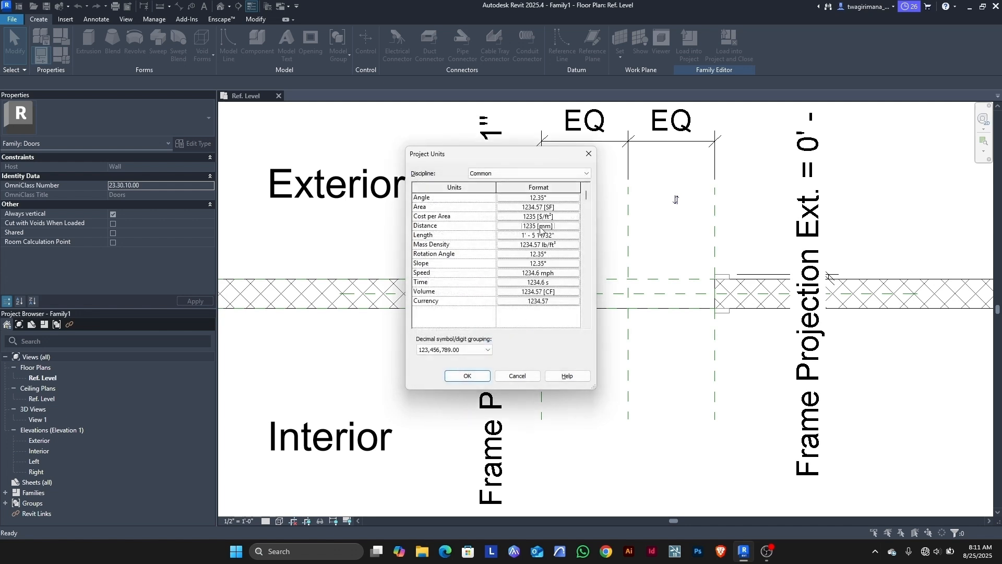
click(576, 236)
click(576, 216)
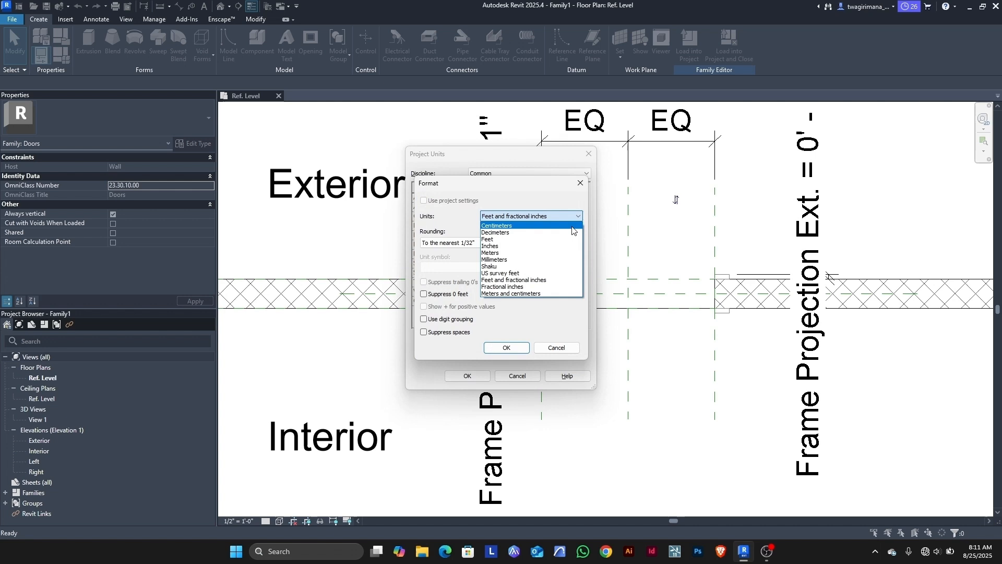
click(526, 259)
click(507, 348)
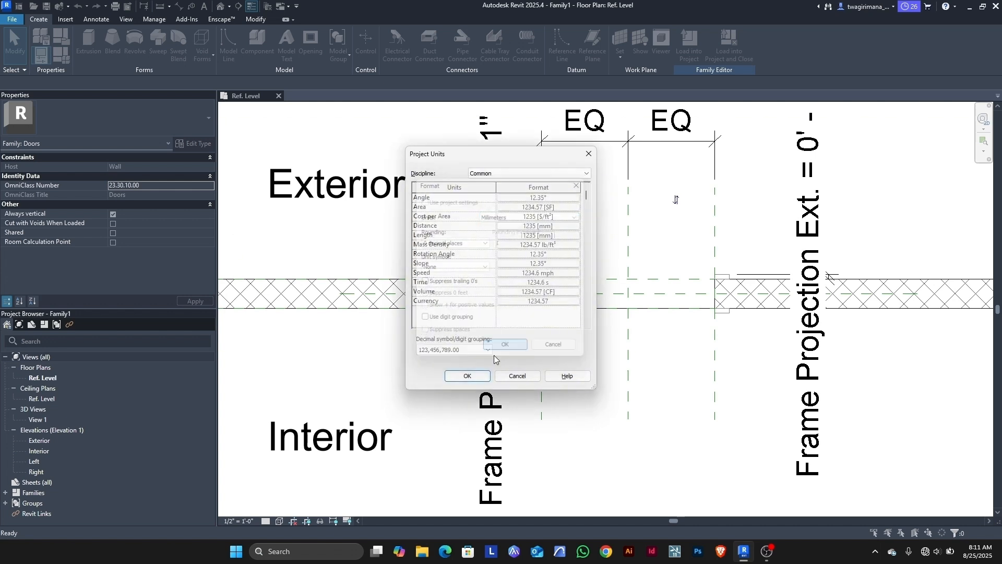
click(466, 377)
scroll(447, 369, down, 2)
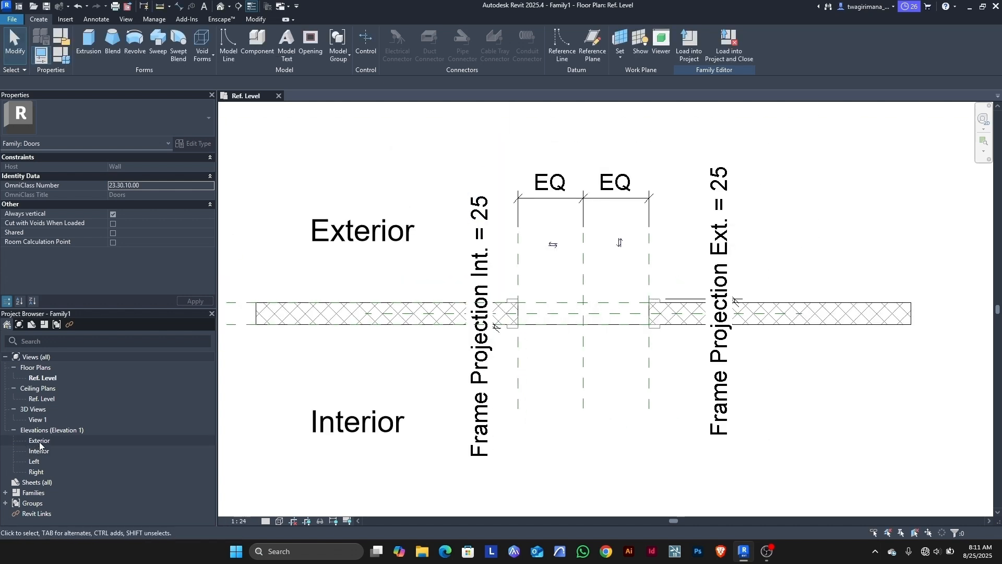
double_click(39, 442)
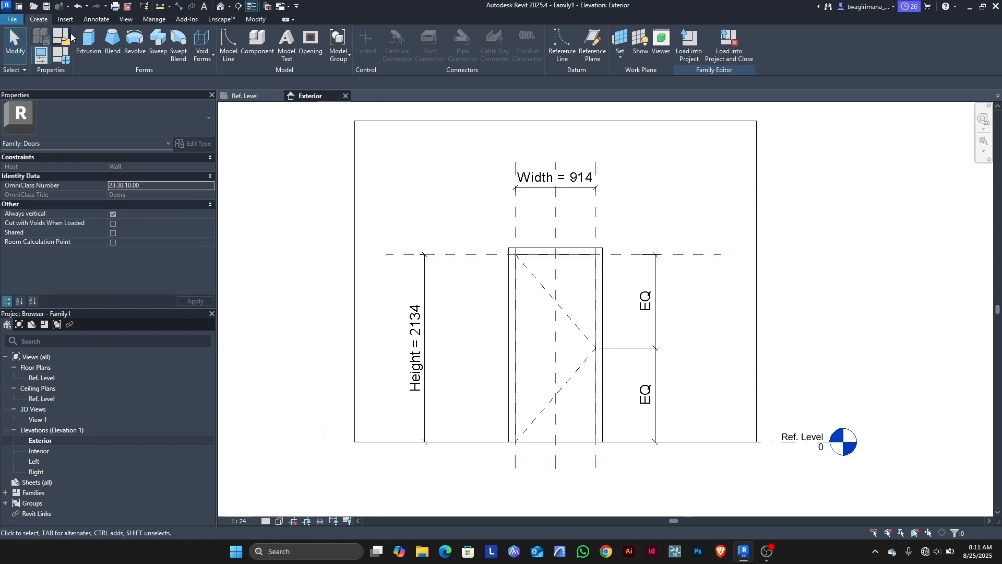
Step: Start an extrusion with a rectangle across the opening, padlocked to its top and side edges
click(89, 48)
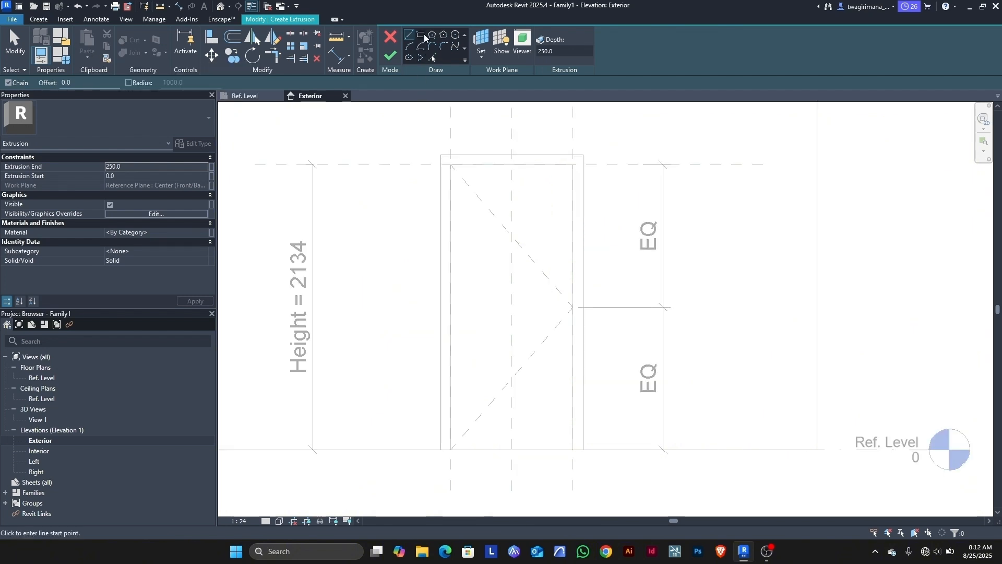
click(424, 36)
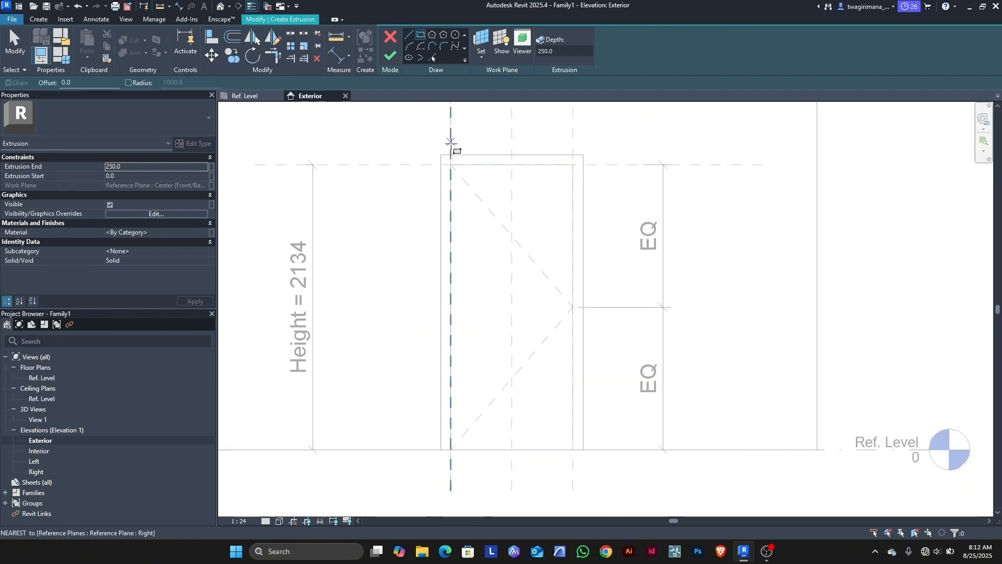
click(452, 167)
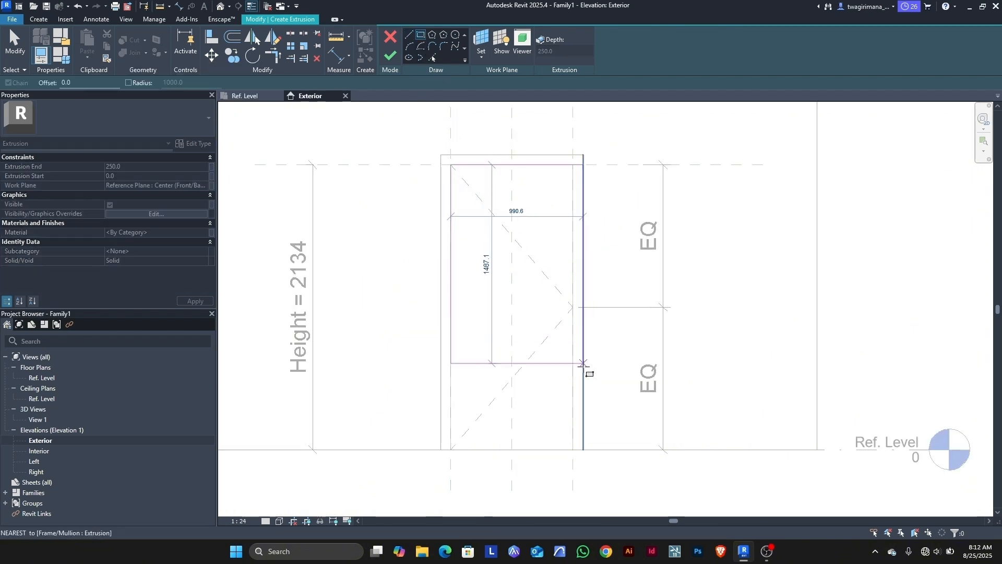
click(574, 450)
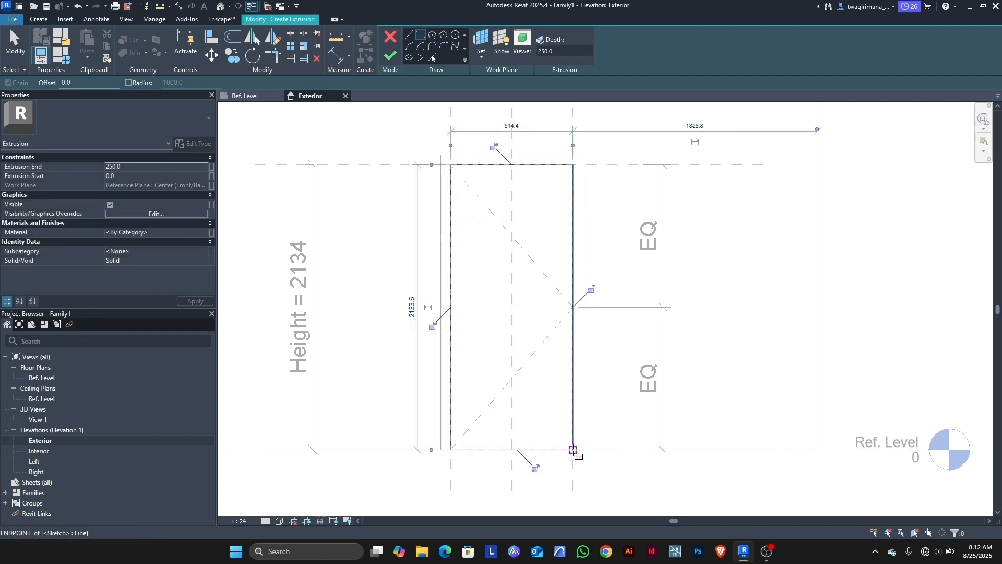
click(493, 146)
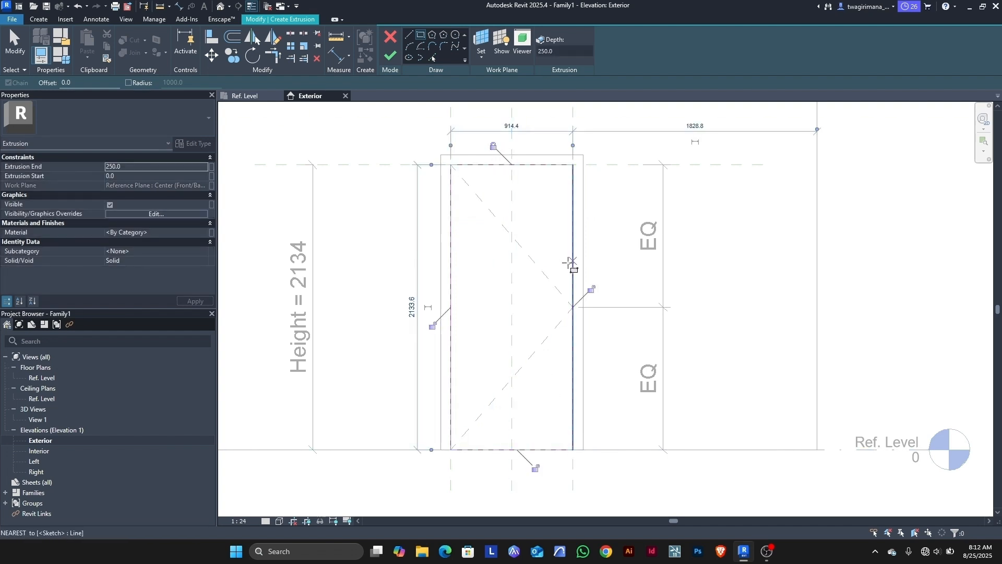
click(591, 288)
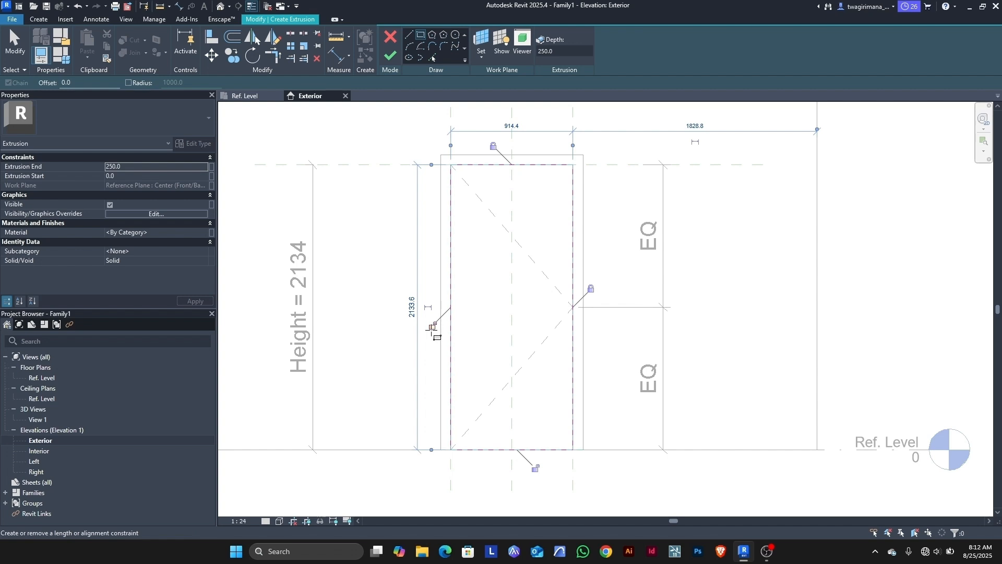
click(432, 326)
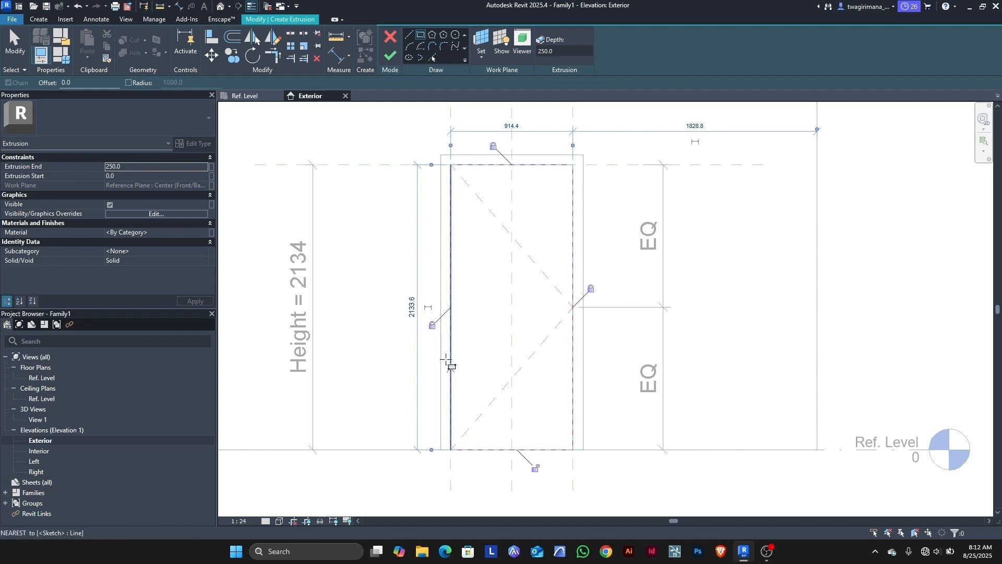
click(15, 45)
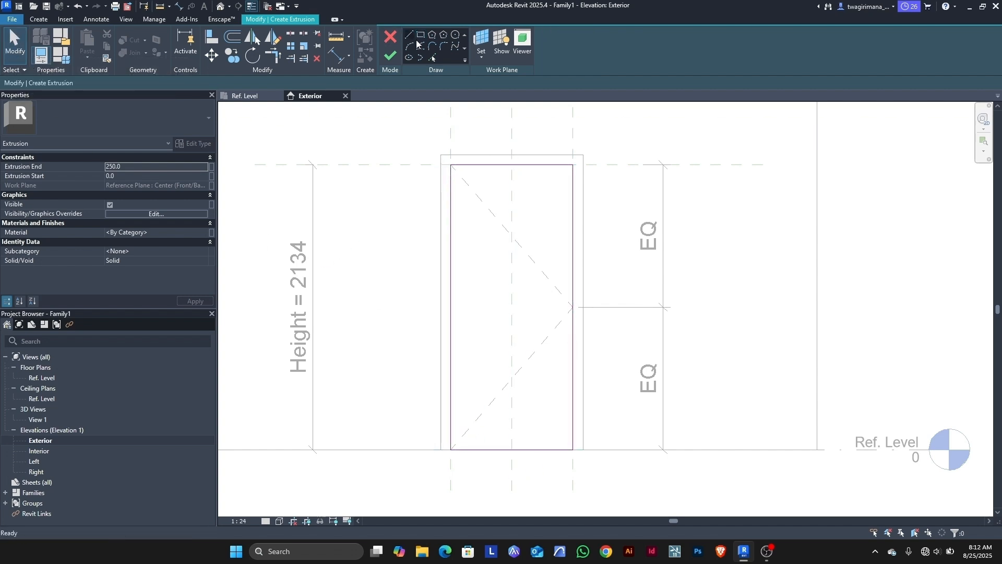
click(421, 36)
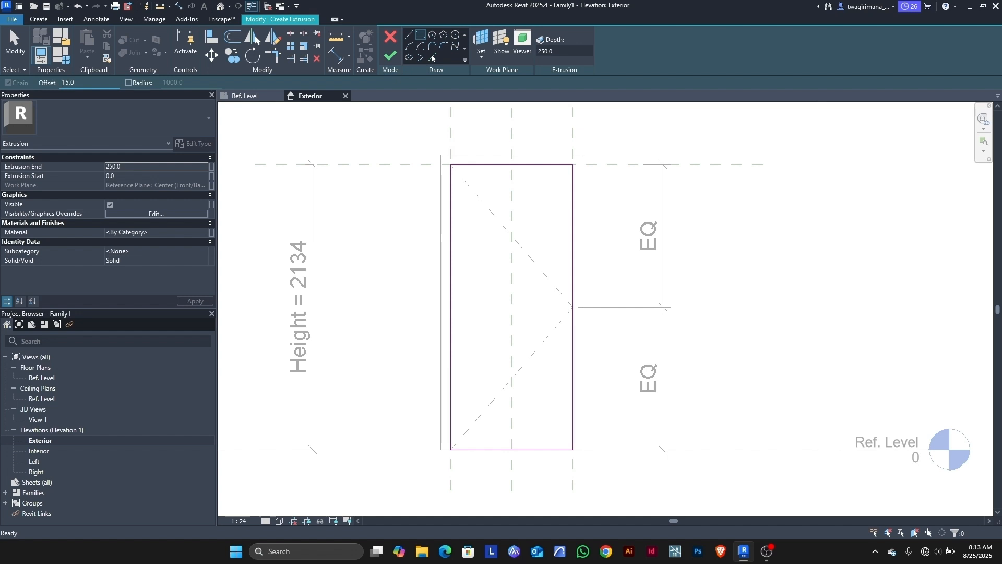
Step: Sketch a second rectangle offset 15 inside, then delete its bottom line
click(451, 165)
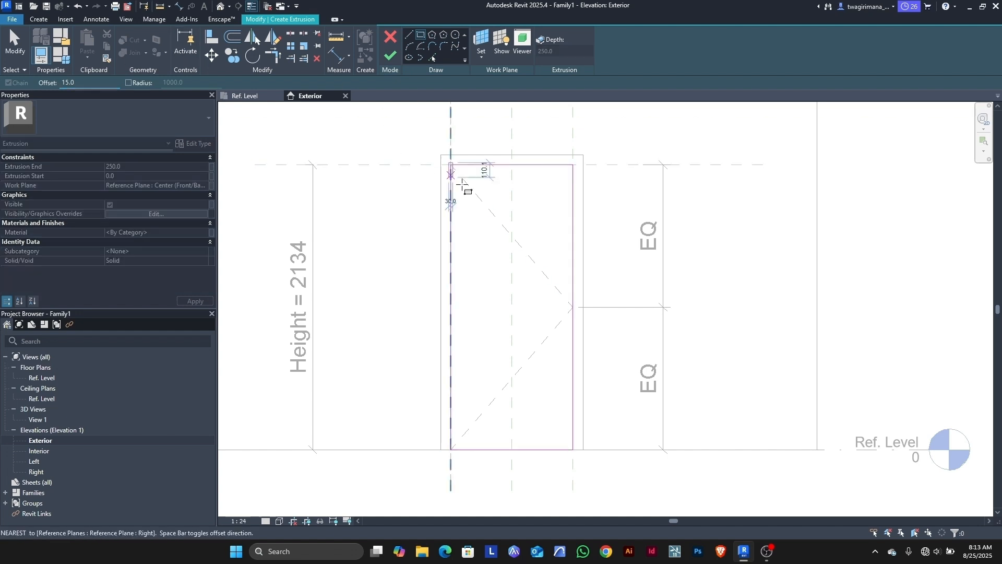
key(space)
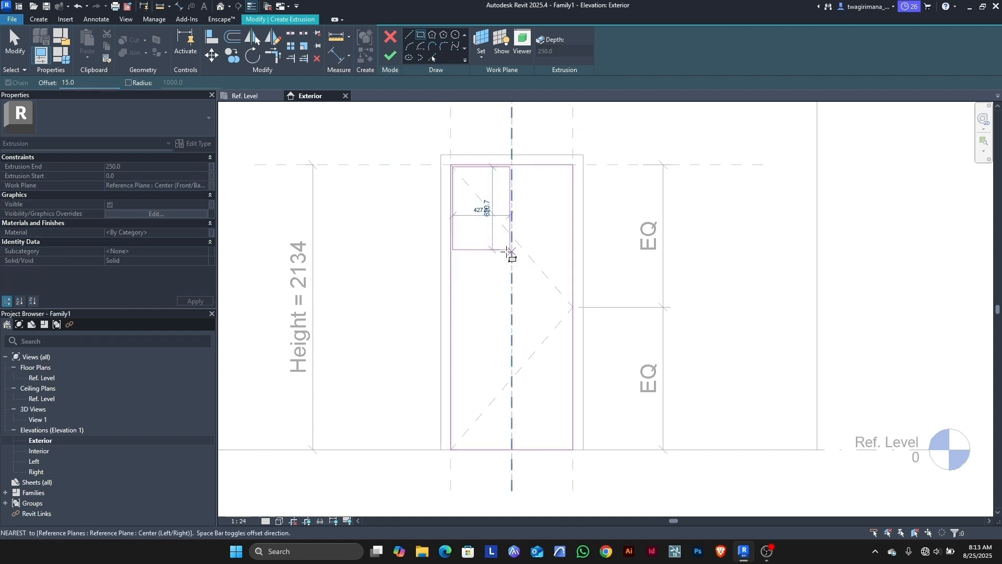
scroll(574, 452, up, 5)
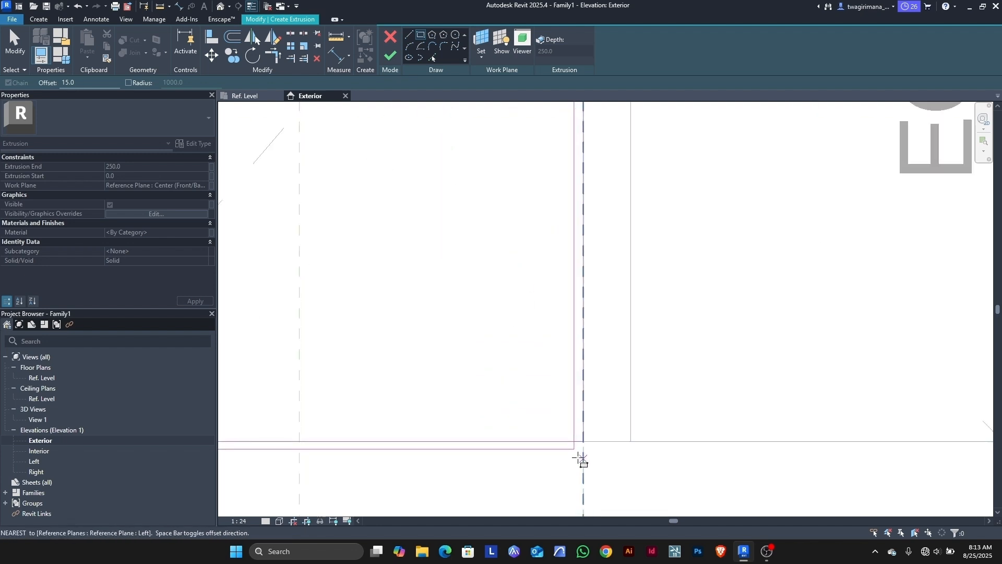
click(591, 421)
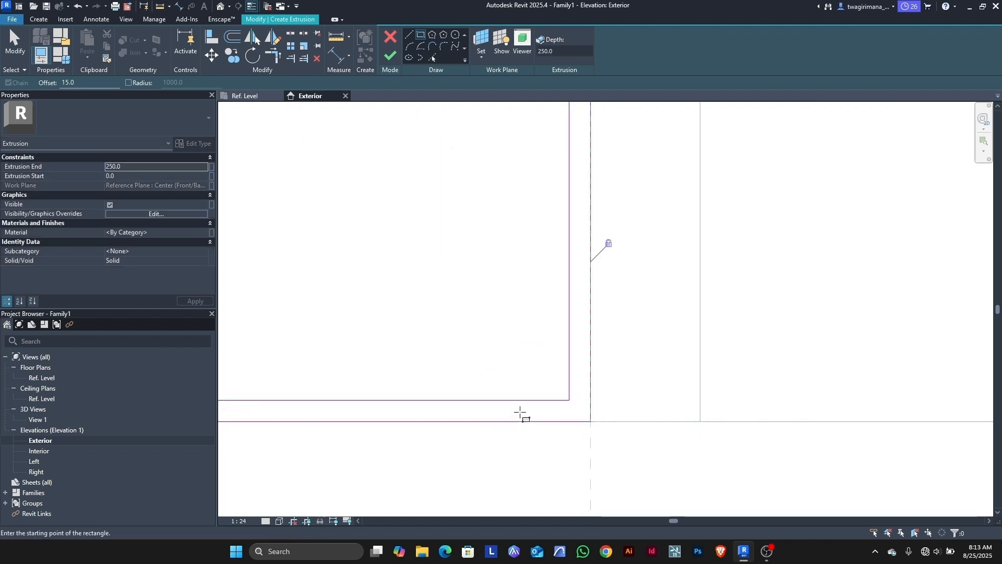
click(14, 46)
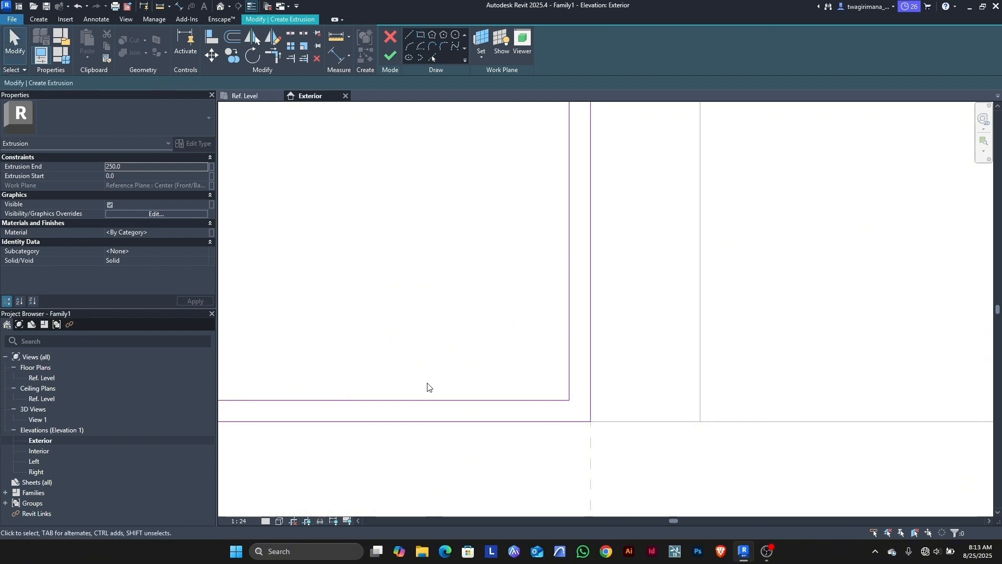
click(423, 401)
key(Delete)
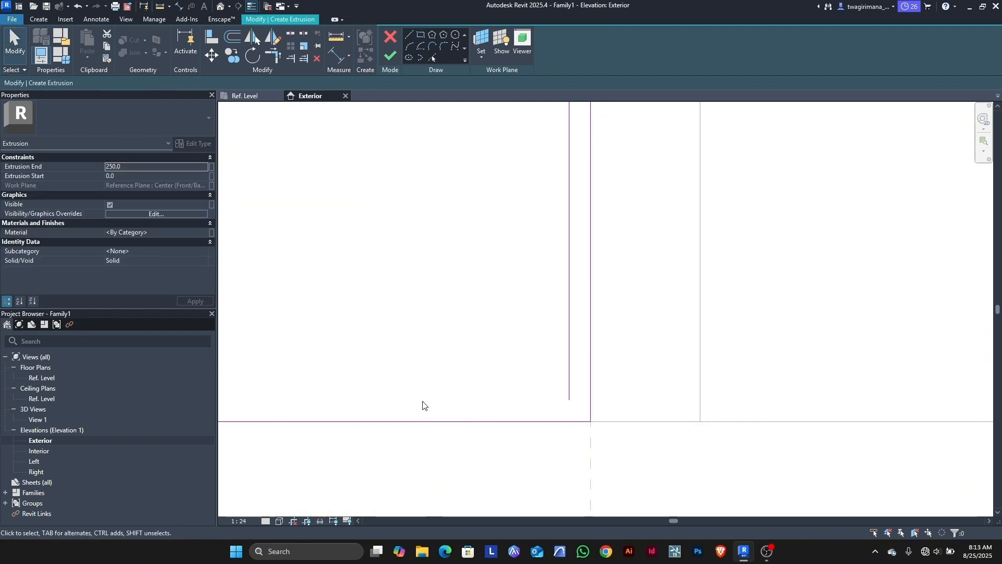
Step: Split the outer bottom sketch line in the middle of the opening
key(s)
key(l)
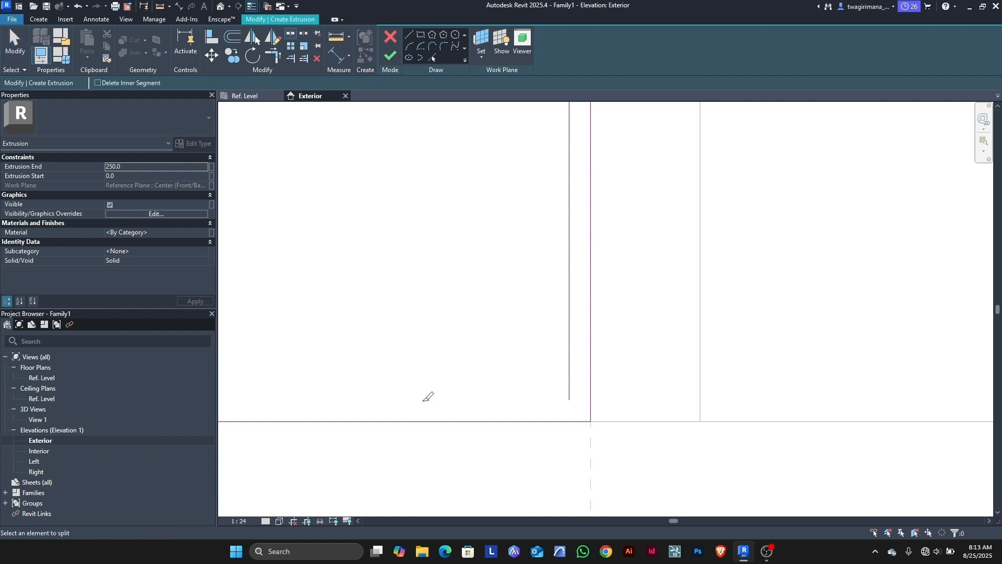
scroll(501, 334, down, 3)
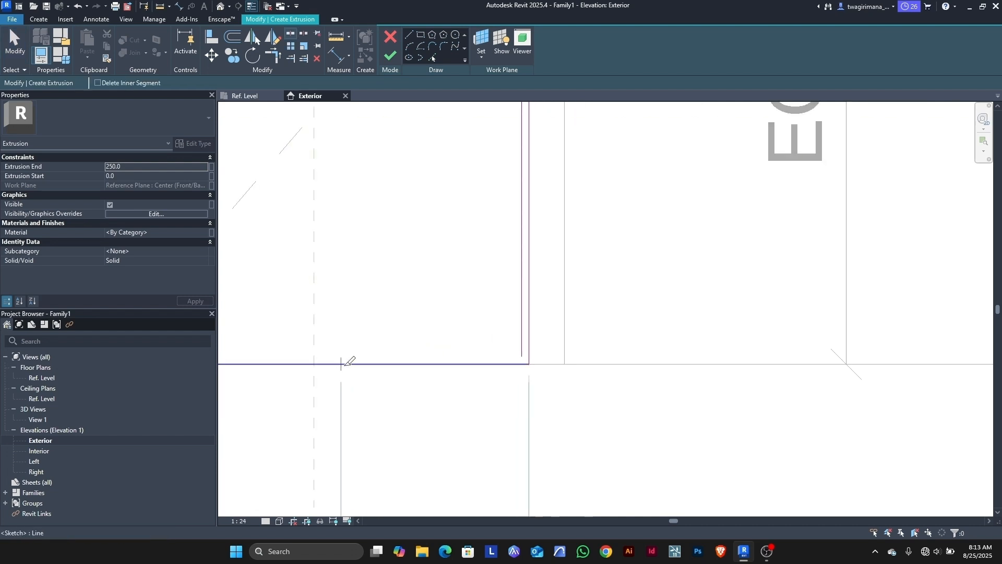
click(322, 363)
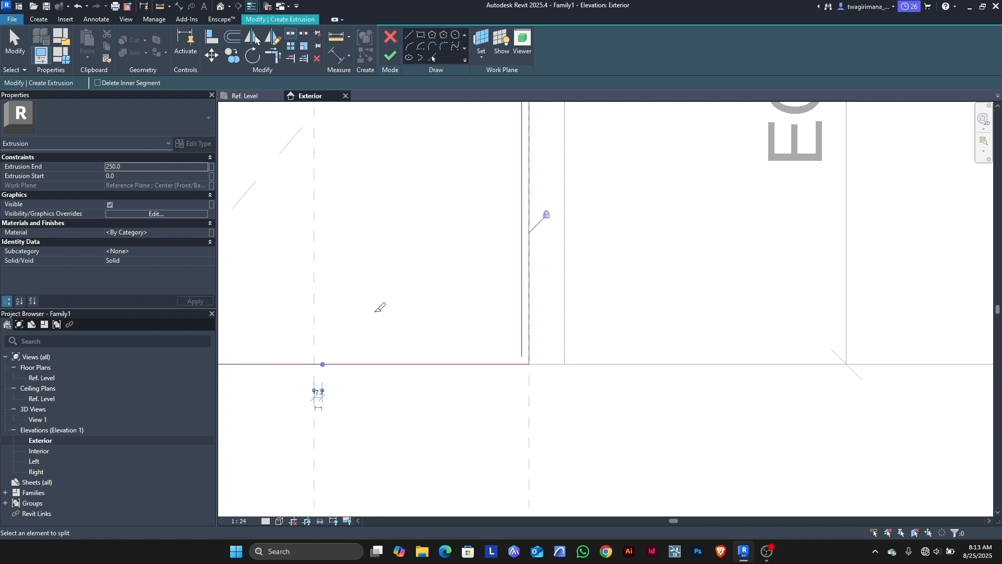
Step: Trim the bottom line to corners with the inner vertical line of each leg
key(t)
key(r)
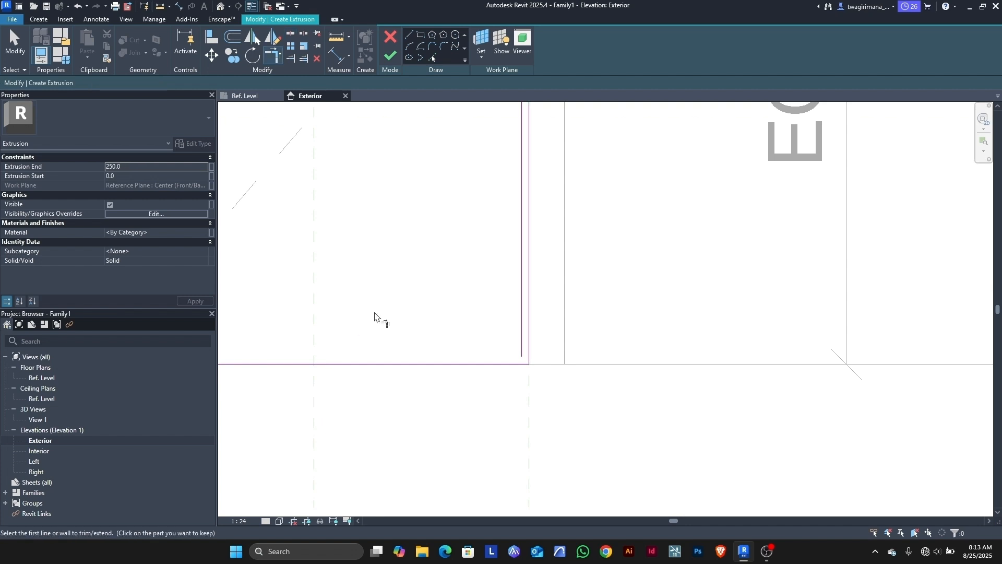
scroll(533, 394, up, 5)
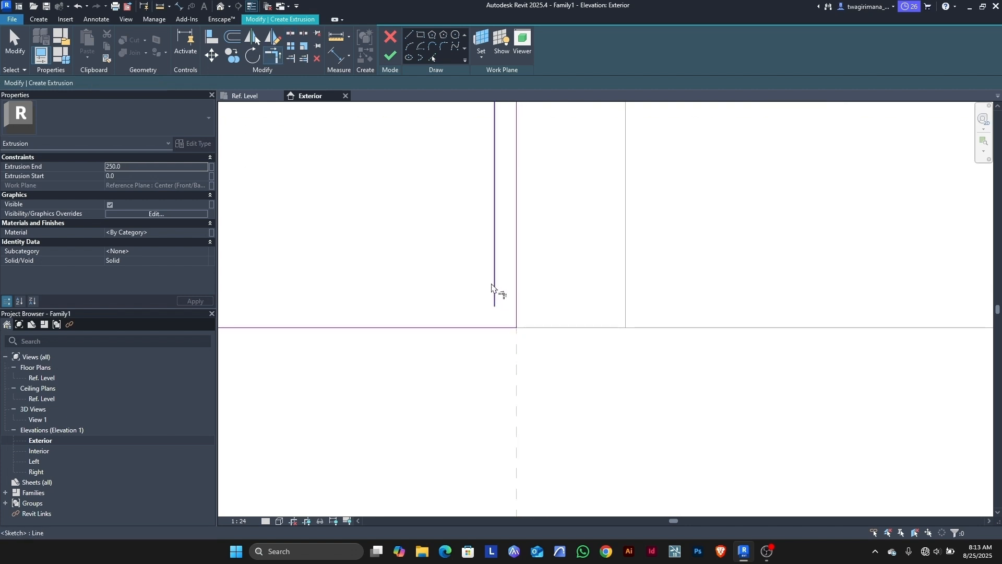
click(493, 287)
click(513, 328)
scroll(638, 368, down, 5)
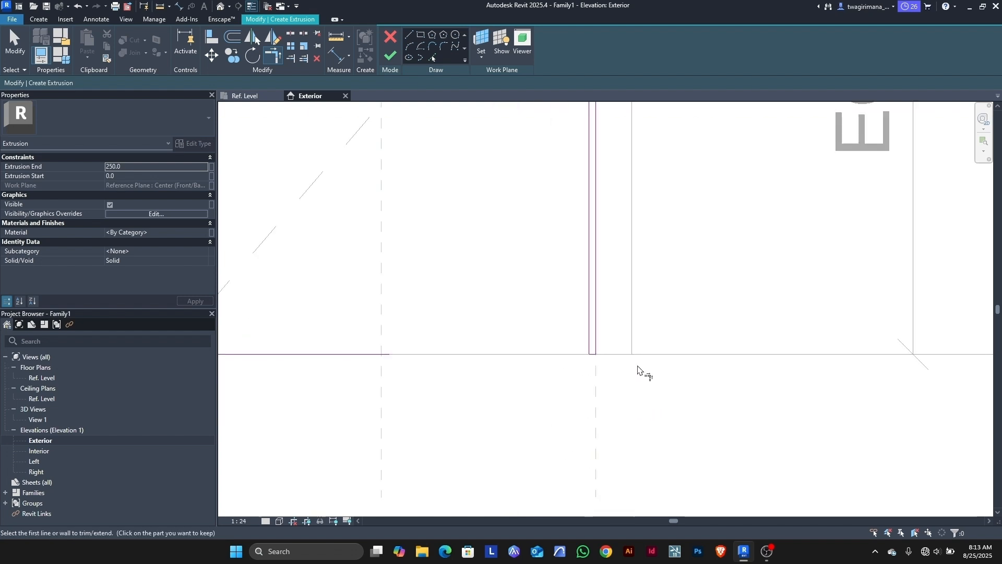
scroll(636, 367, down, 5)
scroll(521, 366, up, 8)
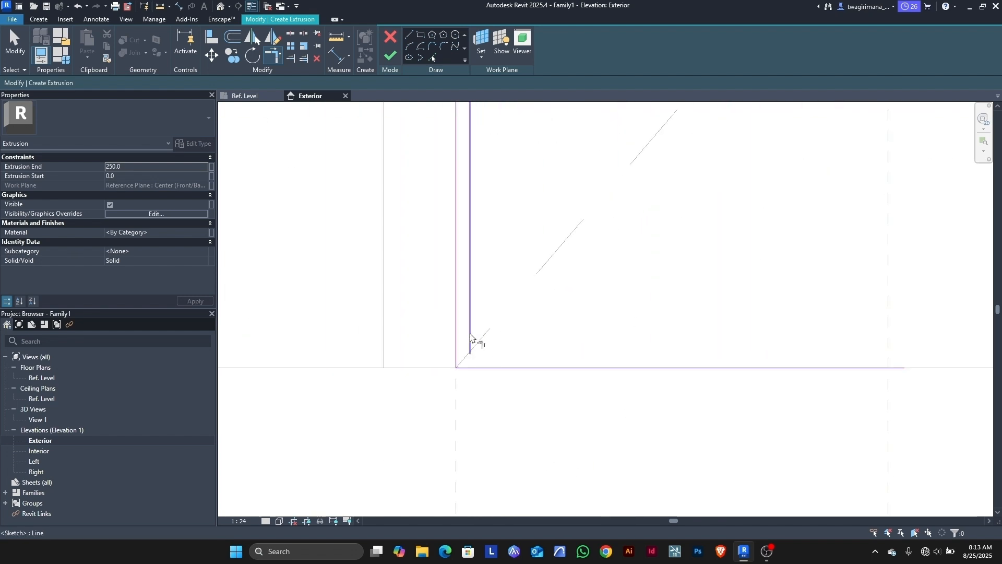
click(472, 345)
click(463, 368)
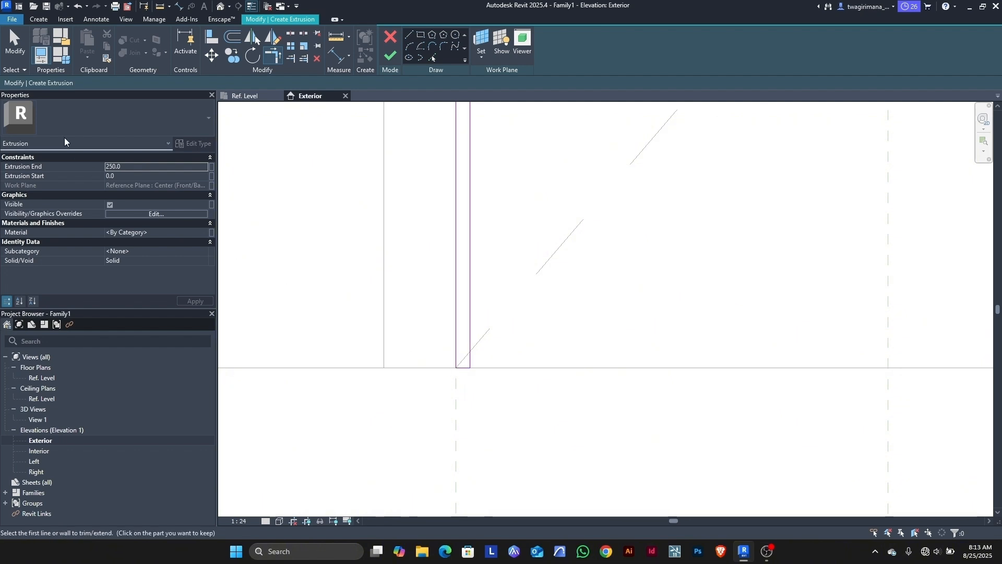
click(15, 41)
Step: Adjust the leg's short bottom line and unlock its alignment constraint
scroll(475, 373, up, 4)
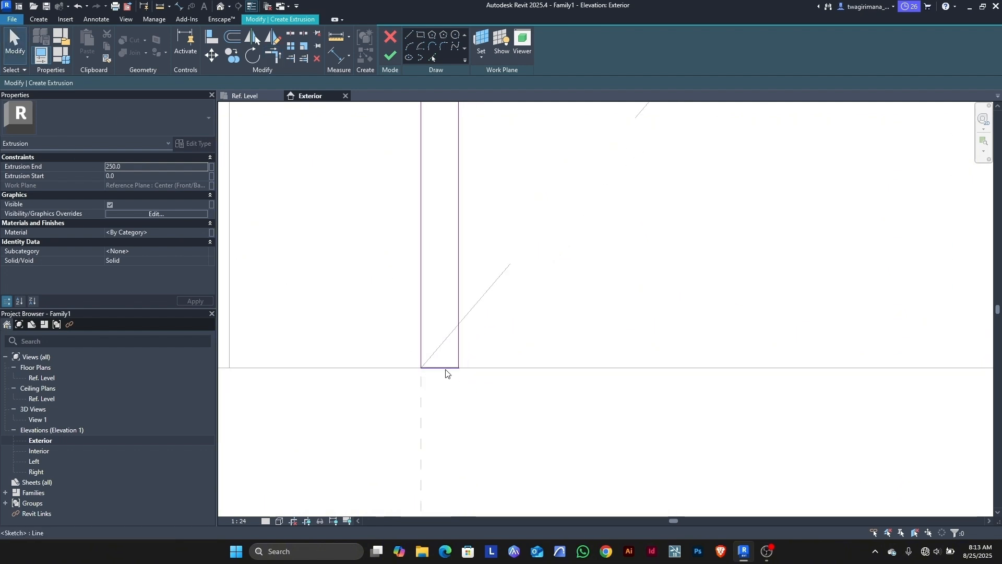
click(446, 369)
mouse_move(445, 368)
mouse_down()
mouse_move(445, 345)
mouse_move(445, 367)
mouse_up()
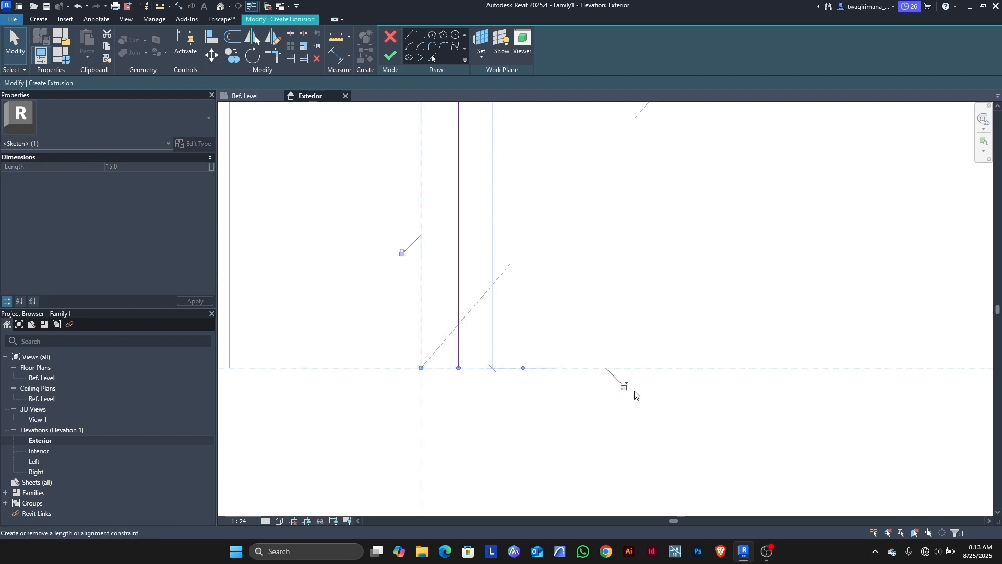
scroll(404, 374, down, 5)
scroll(404, 374, down, 3)
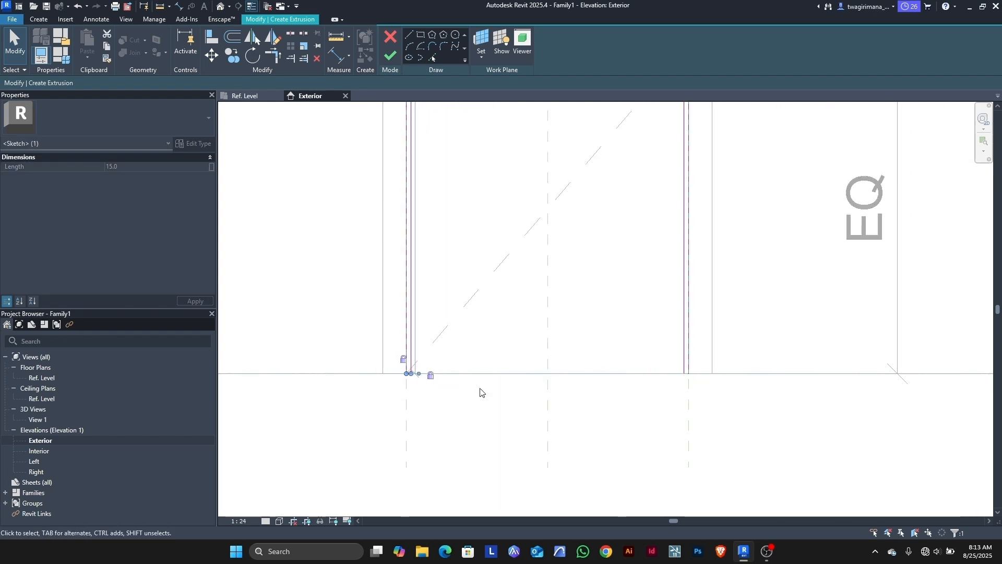
scroll(694, 376, up, 5)
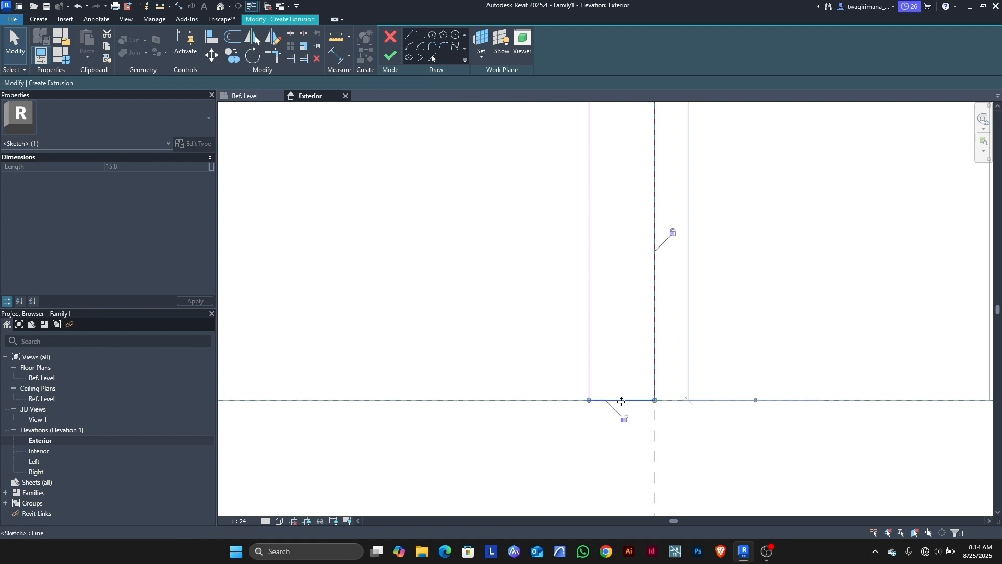
click(624, 419)
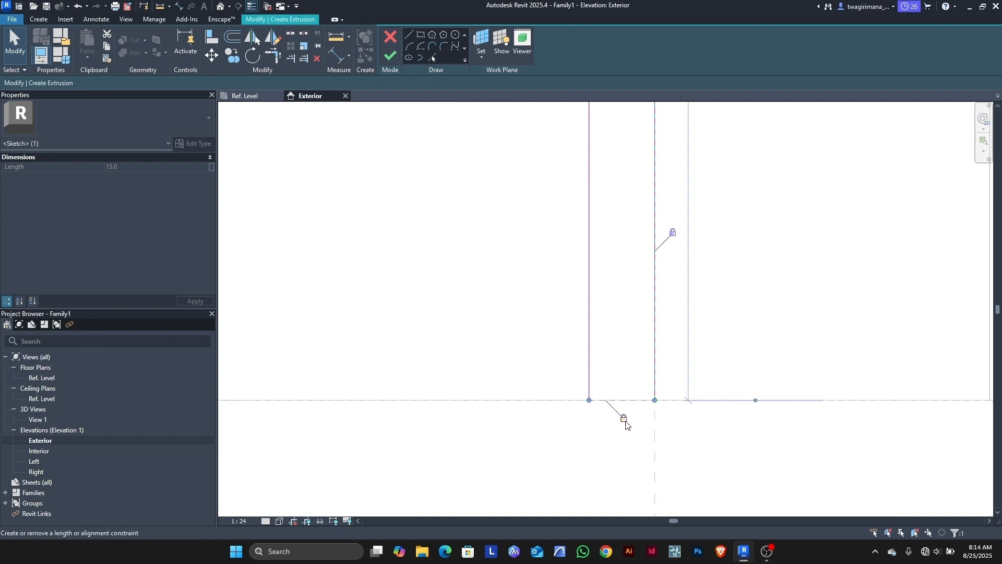
click(594, 437)
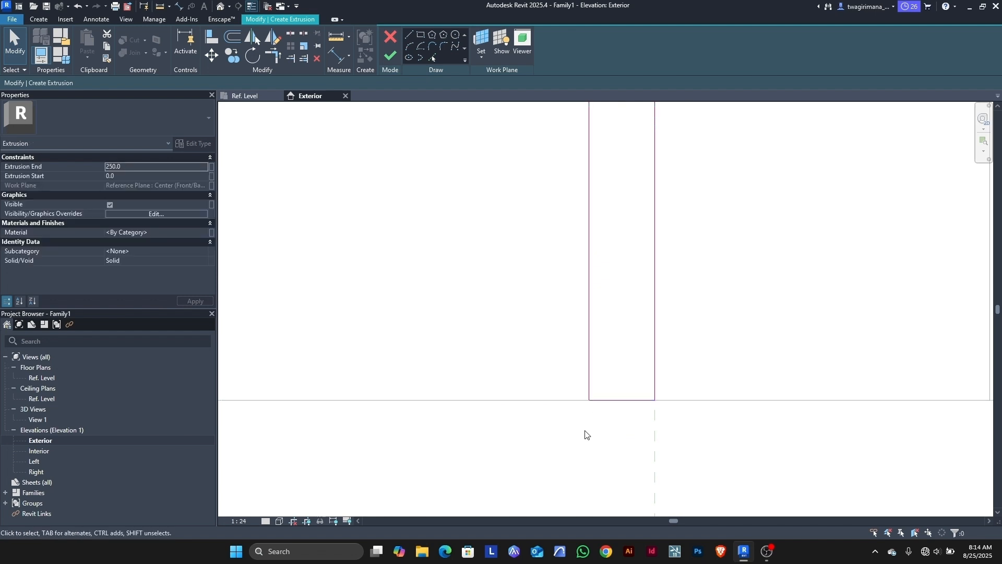
scroll(585, 435, down, 5)
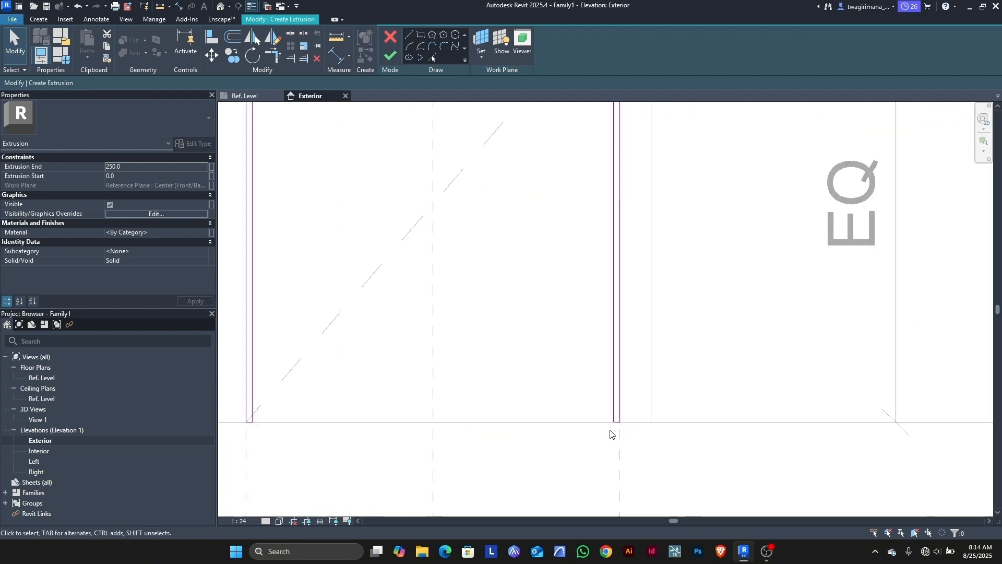
scroll(611, 434, down, 4)
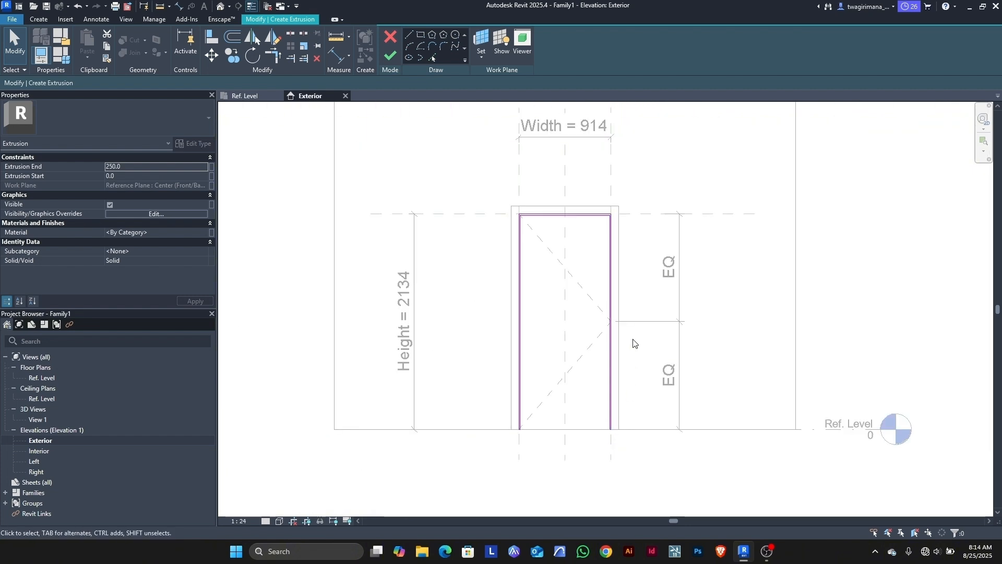
scroll(633, 342, up, 2)
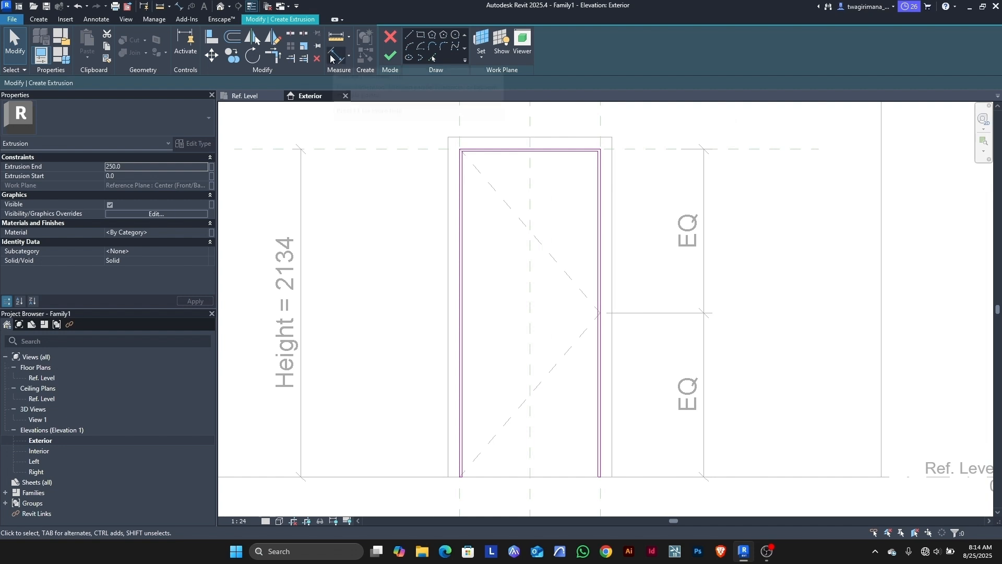
Step: Place a 15 aligned dimension for the frame's top thickness
key(d)
key(i)
scroll(465, 145, up, 5)
scroll(466, 141, up, 5)
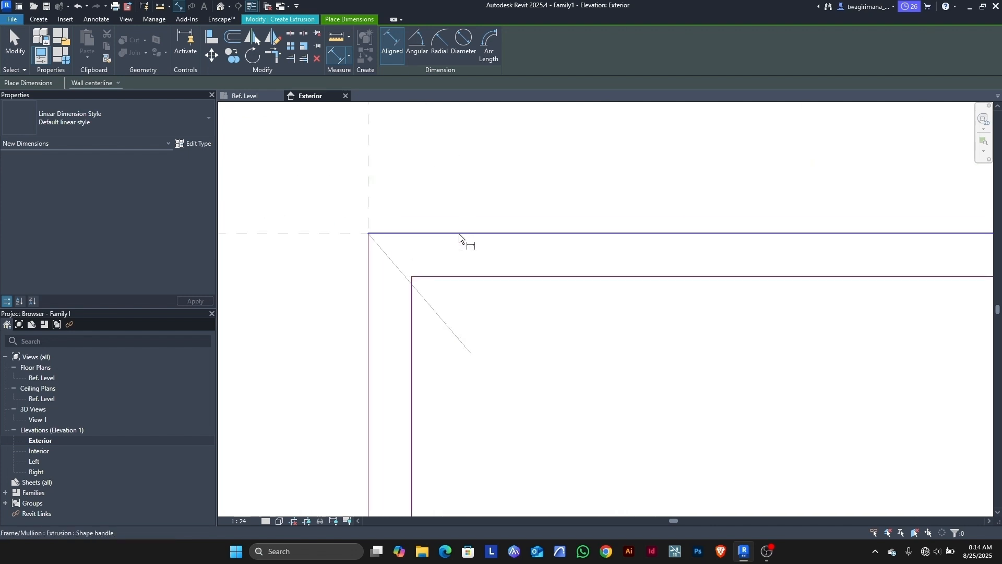
scroll(551, 253, down, 3)
scroll(552, 253, down, 4)
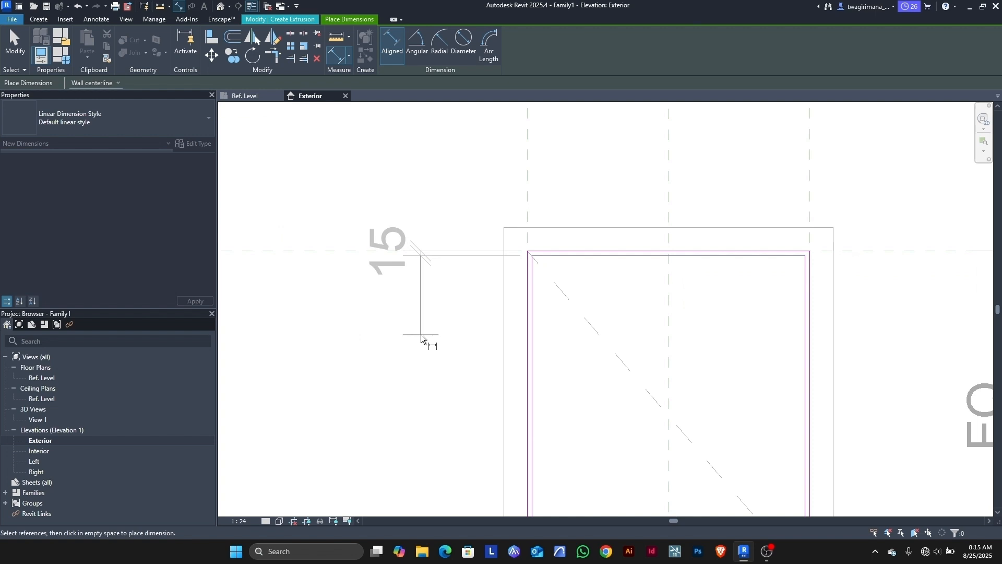
key(Escape)
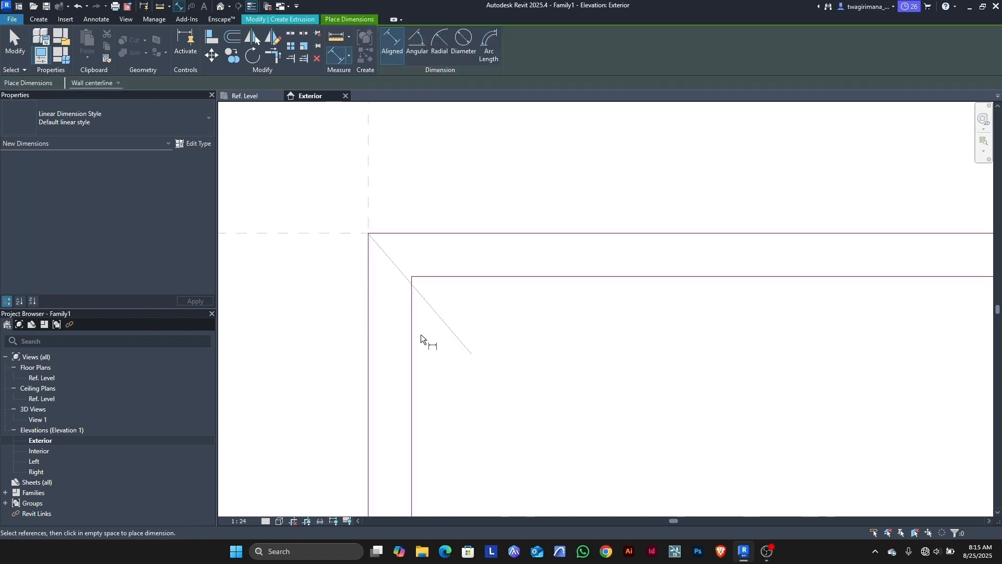
click(327, 233)
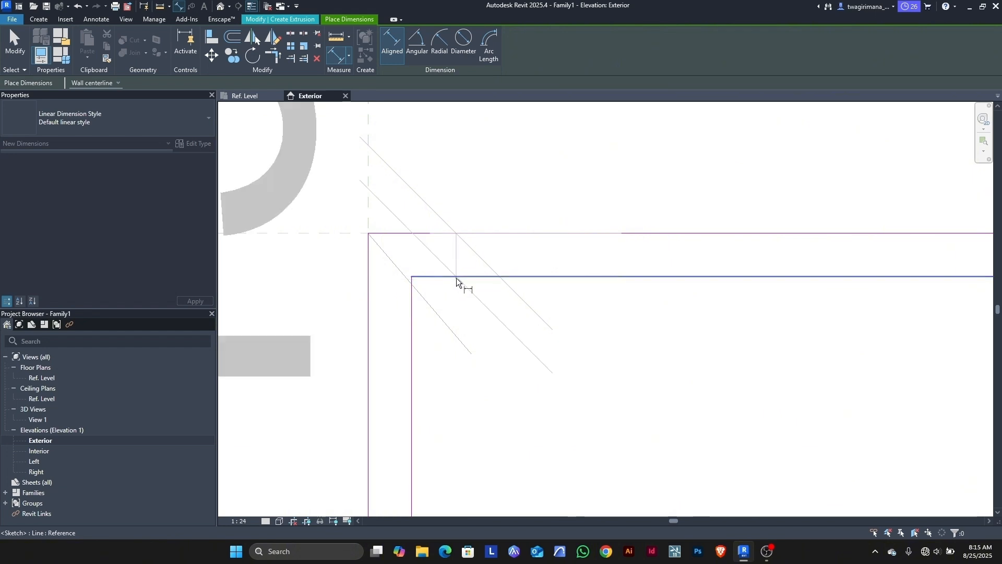
scroll(590, 282, down, 1)
scroll(589, 282, down, 3)
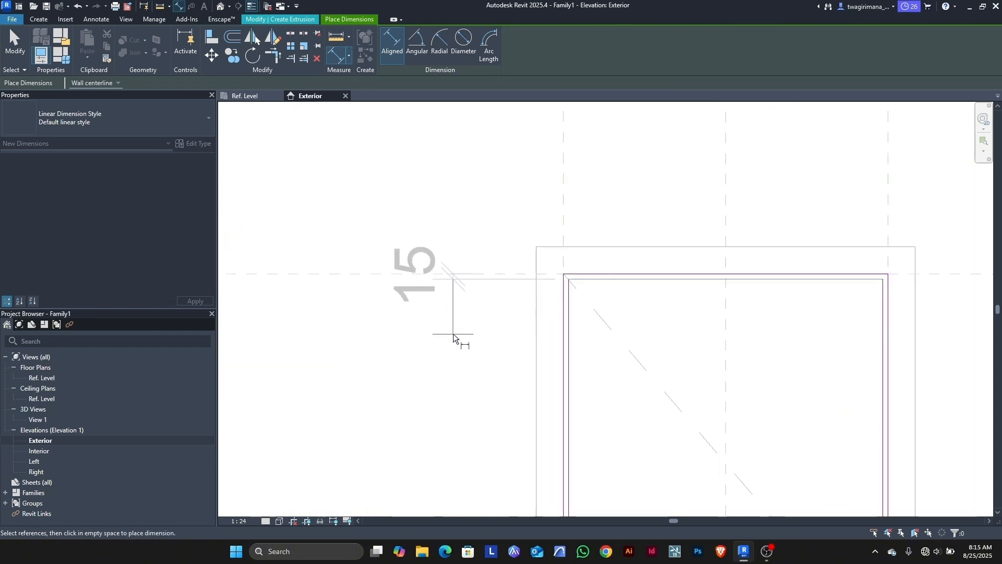
click(453, 337)
Step: Add locked 15 thickness dimensions from the right and left reference planes to the frame
scroll(911, 254, up, 3)
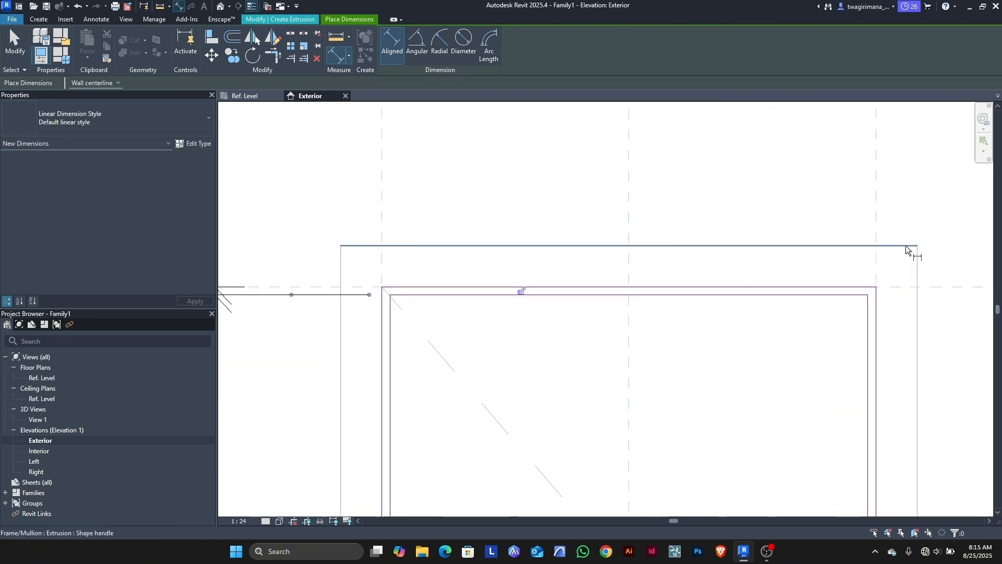
click(867, 212)
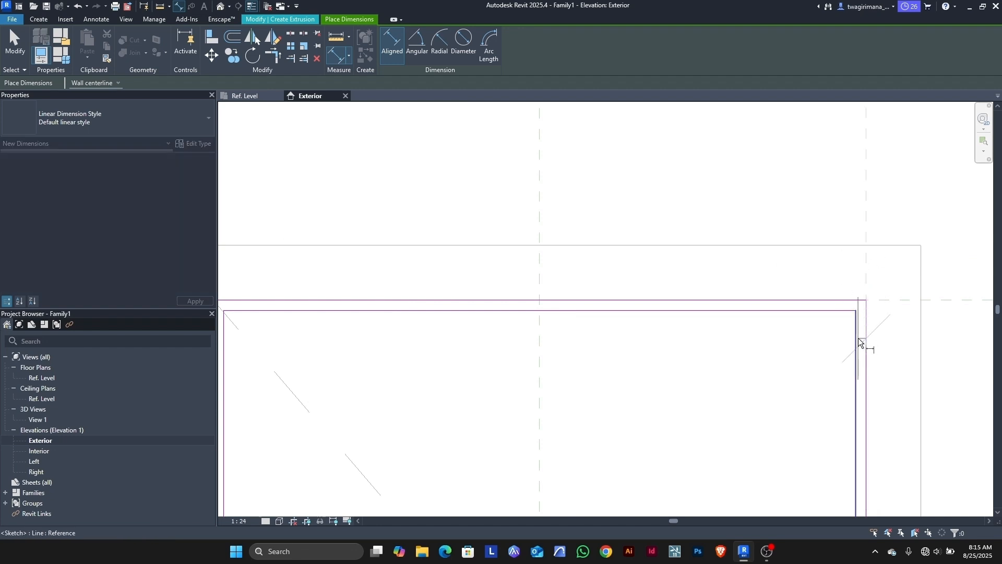
click(849, 348)
scroll(848, 319, down, 2)
click(919, 252)
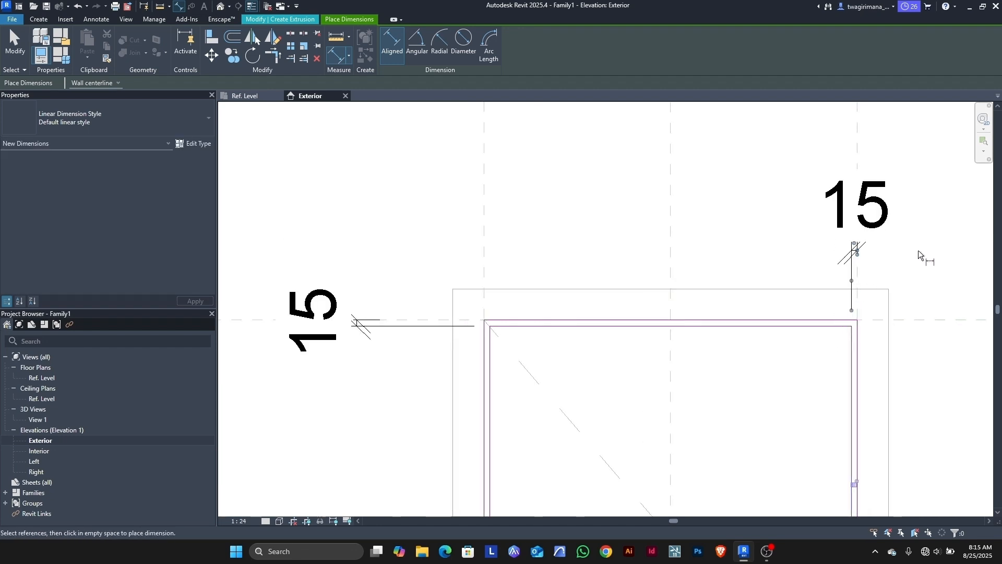
click(854, 484)
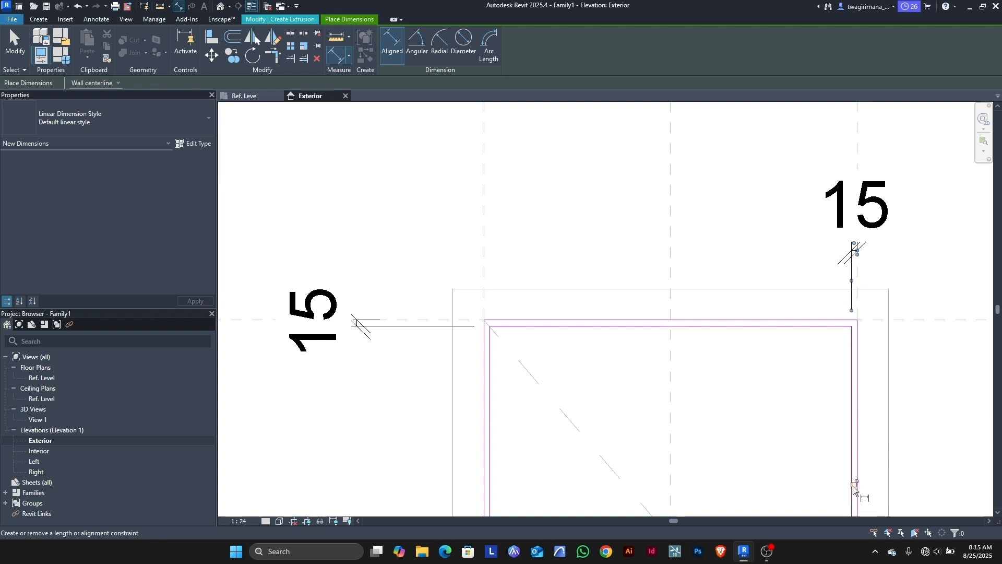
click(487, 255)
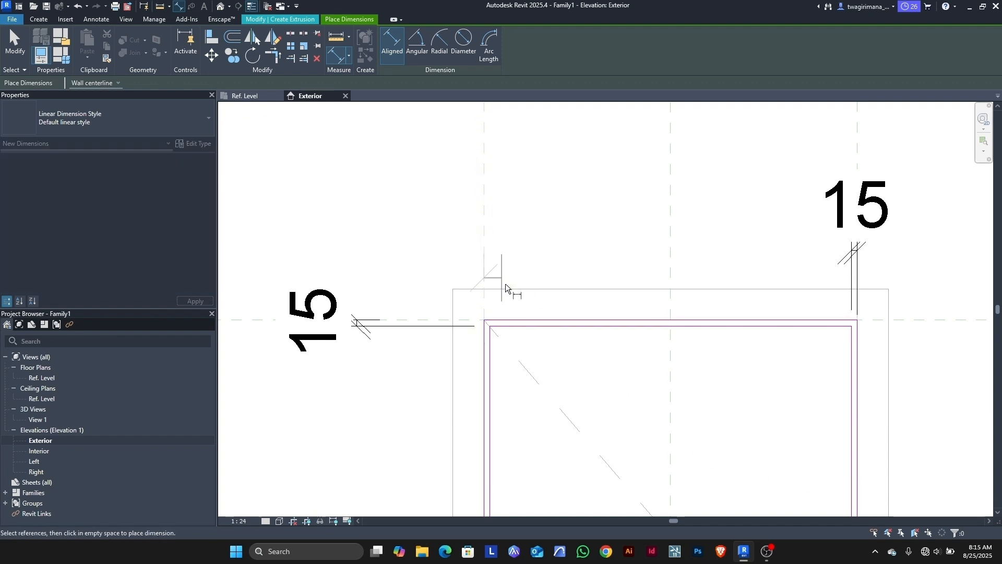
click(494, 368)
click(578, 241)
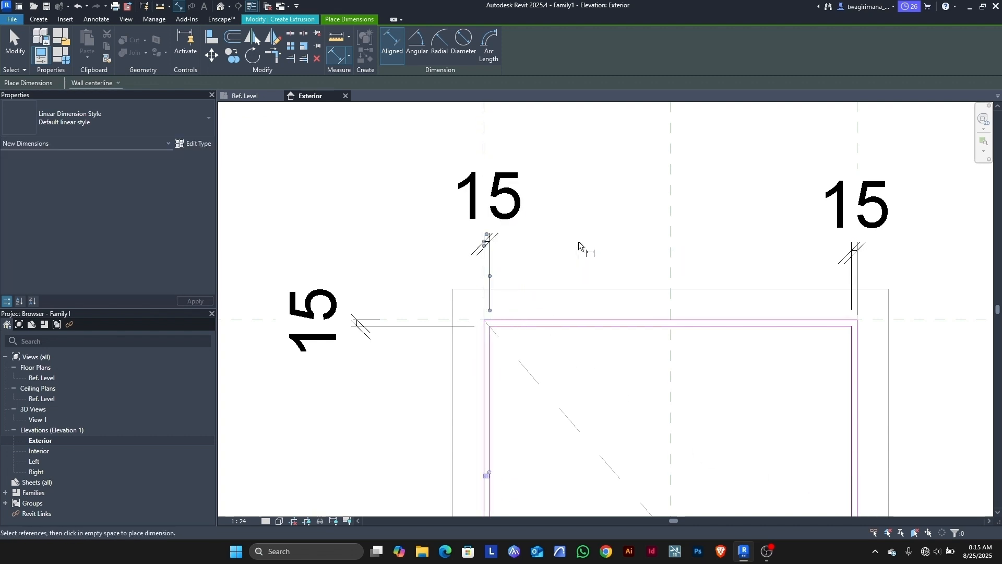
click(487, 474)
click(15, 42)
click(313, 319)
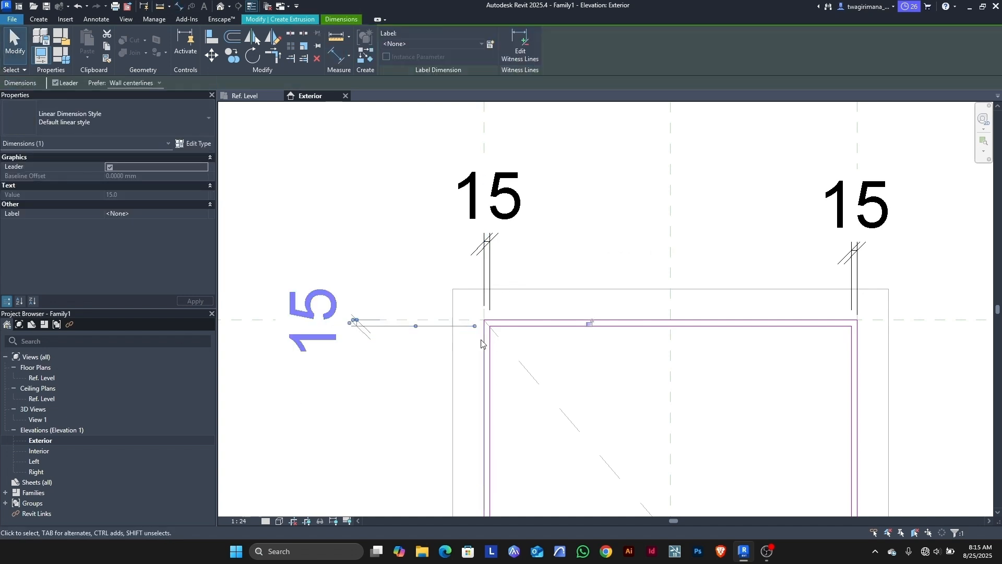
Step: Finish the frame sketch and inspect the extrusion from the side in 3D View 1
key(Escape)
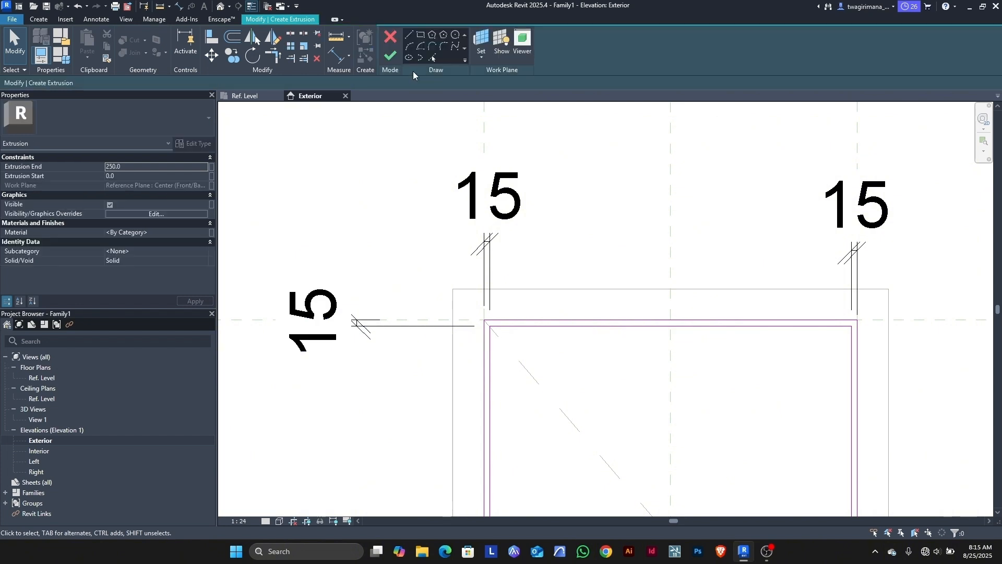
click(389, 57)
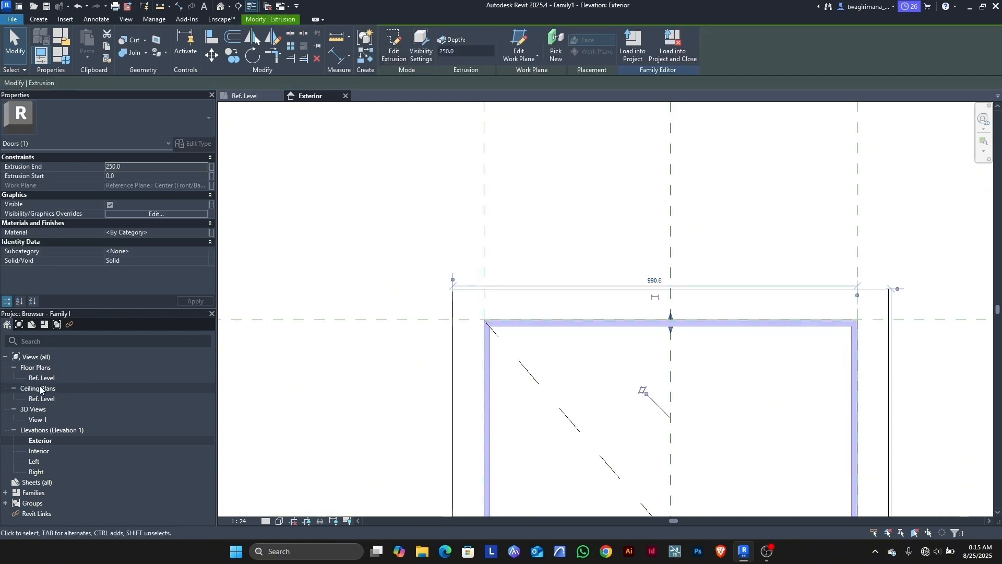
click(33, 420)
double_click(33, 420)
scroll(464, 356, down, 3)
scroll(574, 381, up, 4)
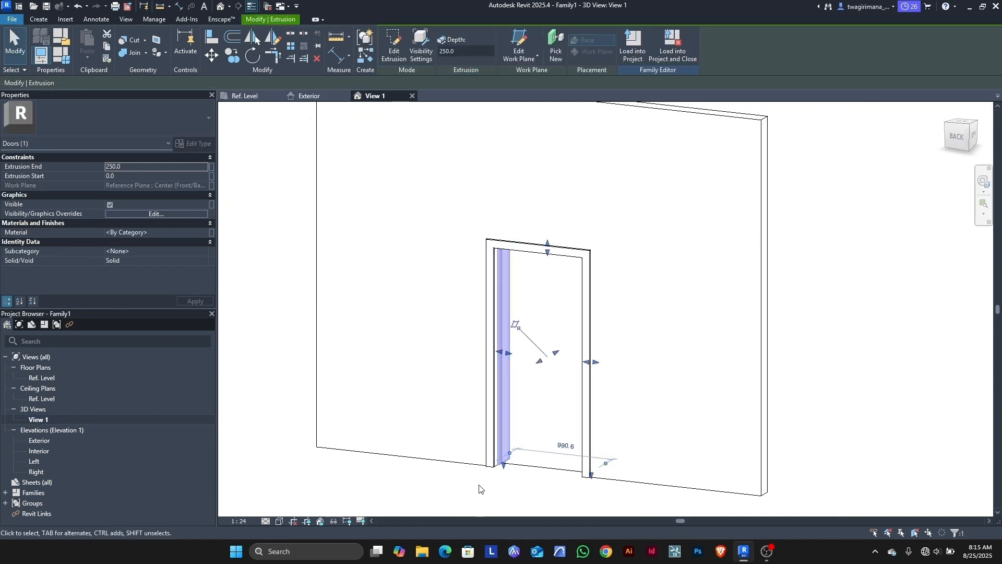
scroll(637, 357, up, 3)
drag(959, 138, 754, 244)
scroll(590, 293, down, 5)
click(422, 326)
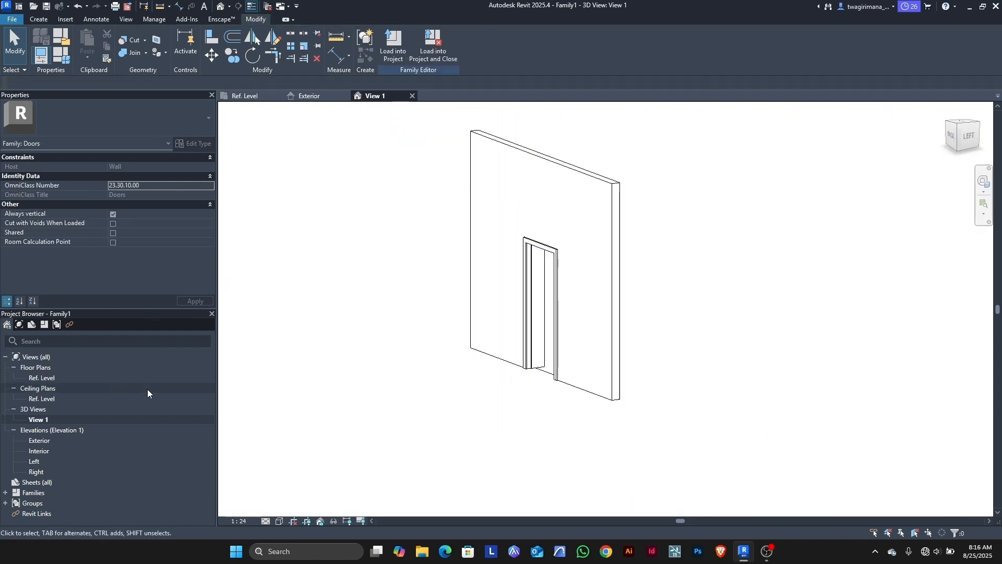
Step: In the Left elevation, drag the extrusion's start to -101.6 and end to 101.6
click(548, 305)
double_click(34, 461)
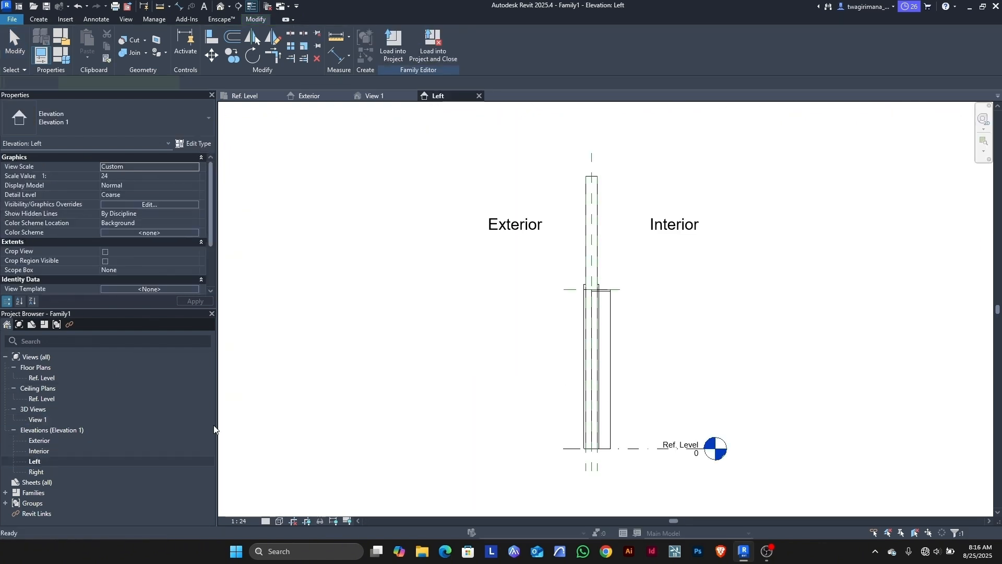
scroll(600, 361, down, 3)
scroll(572, 373, up, 8)
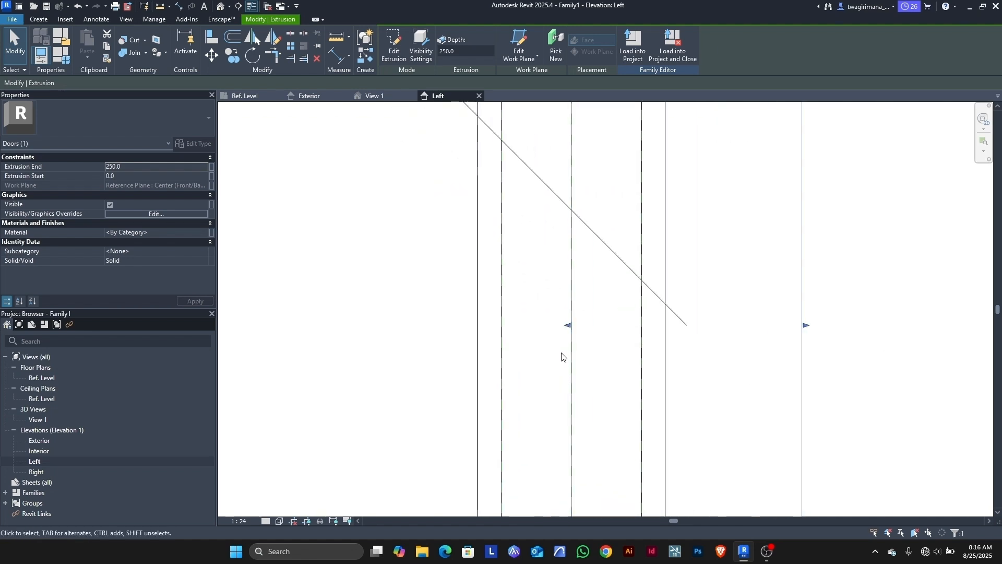
drag(568, 327, 476, 334)
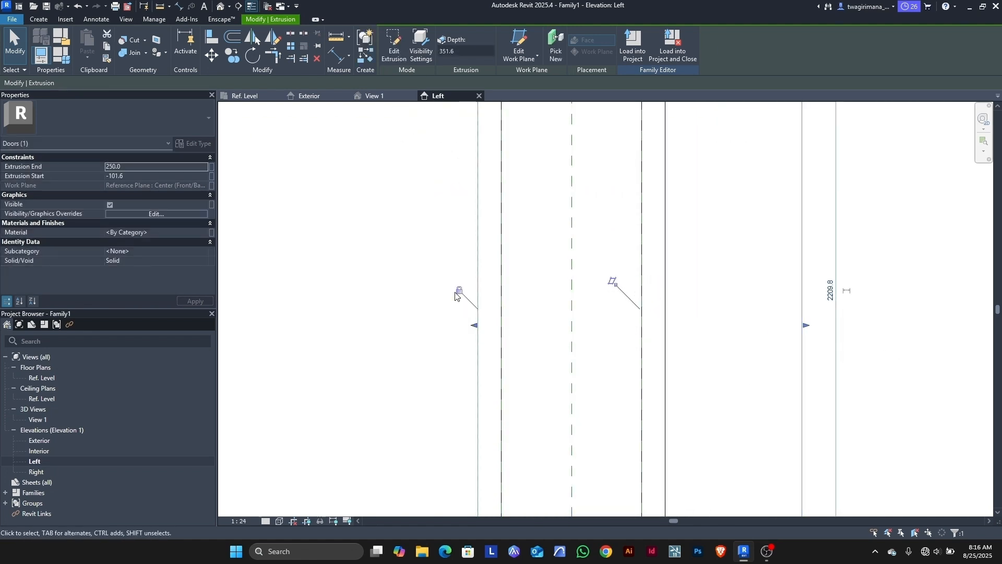
drag(809, 332, 684, 328)
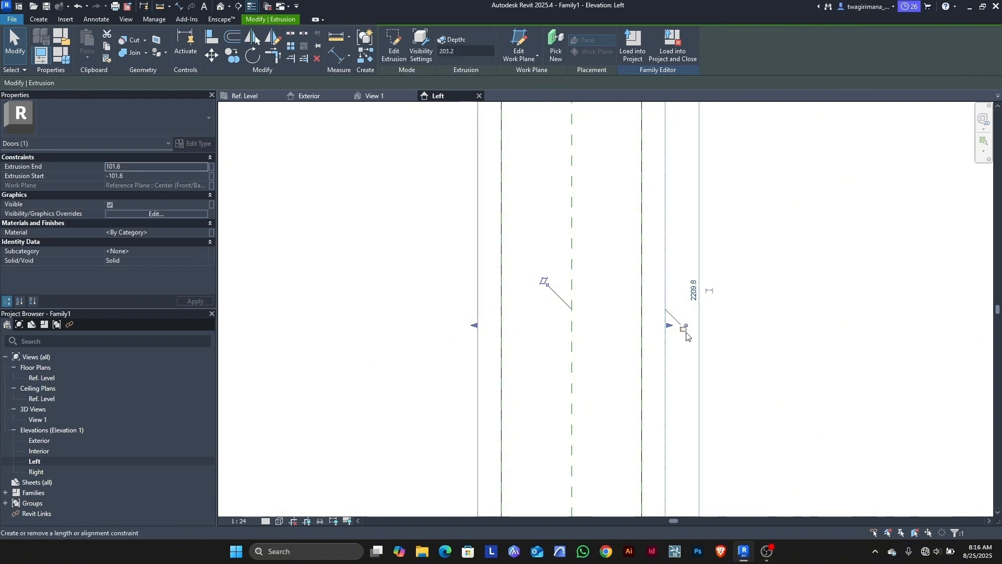
scroll(422, 333, down, 2)
scroll(422, 333, down, 4)
scroll(481, 207, up, 5)
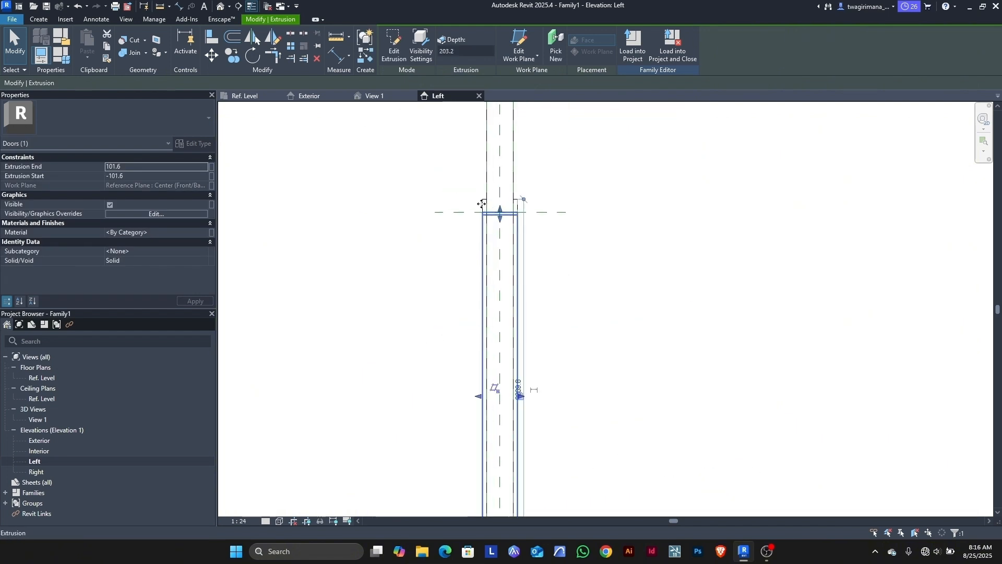
click(569, 266)
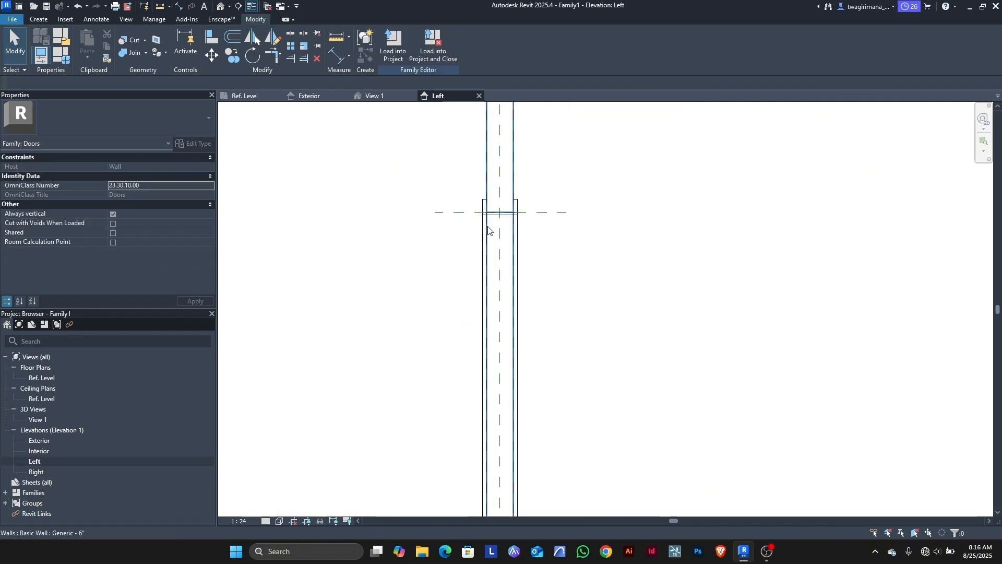
click(375, 97)
Step: Join the door frame with the panel and its adjoining solid using Join Geometry
scroll(516, 287, up, 6)
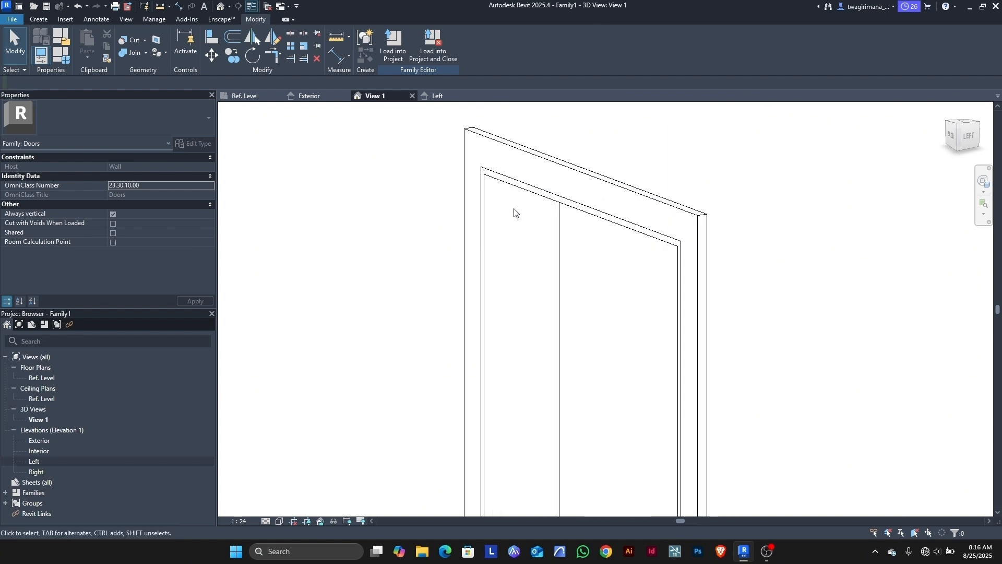
click(132, 52)
click(505, 137)
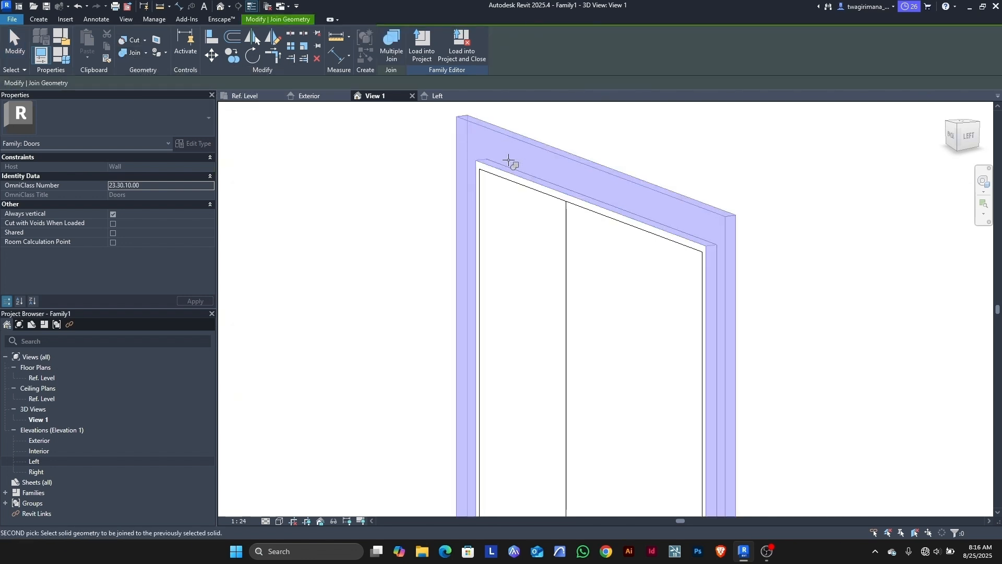
click(508, 185)
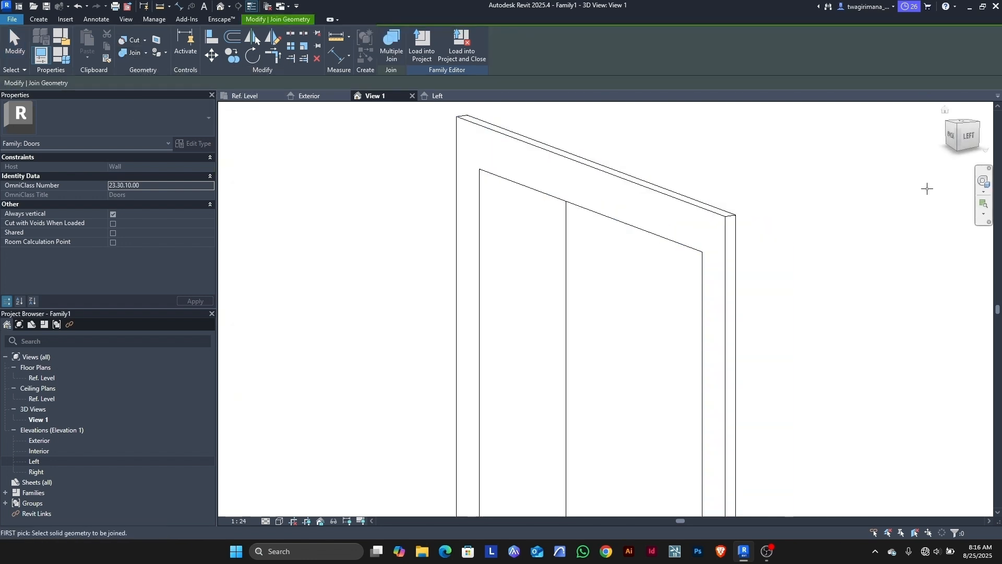
click(969, 139)
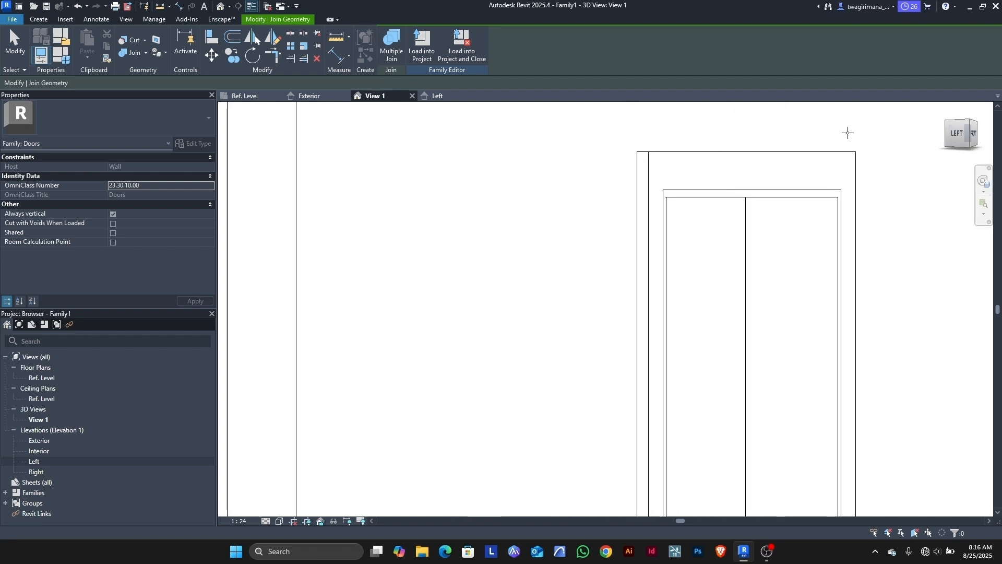
scroll(741, 152, up, 1)
click(760, 177)
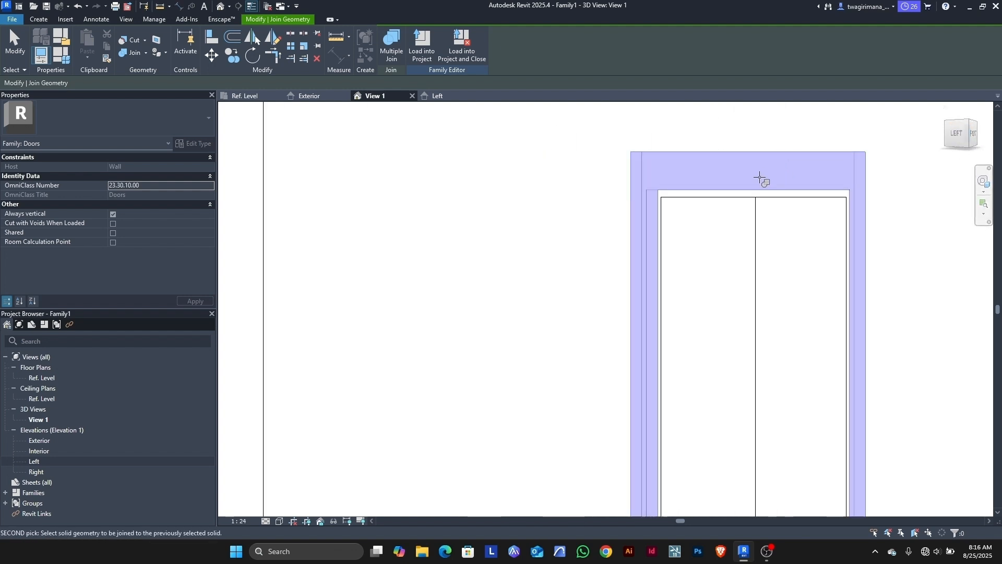
click(723, 200)
click(957, 134)
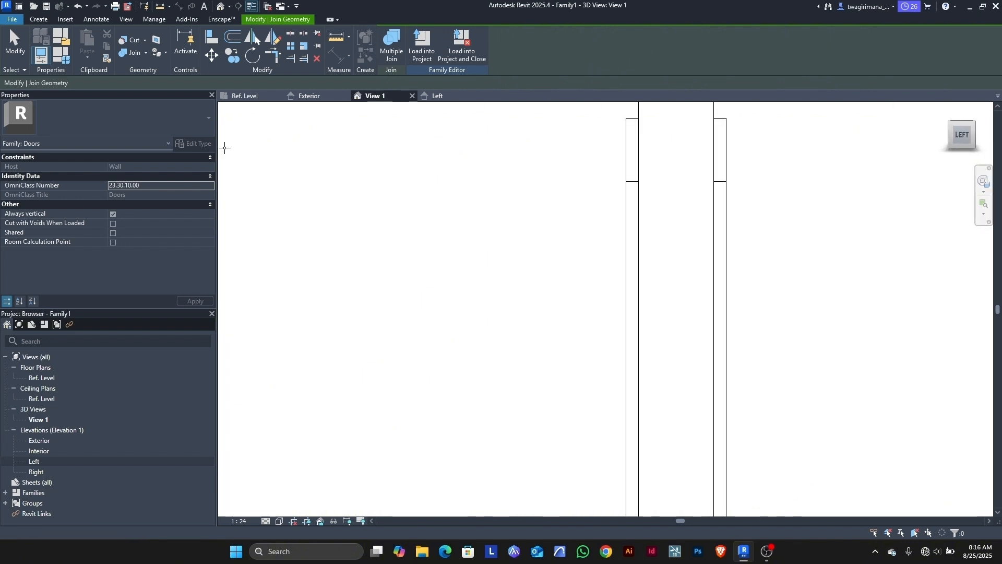
shift+middle_drag(225, 148, 311, 146)
scroll(480, 301, down, 6)
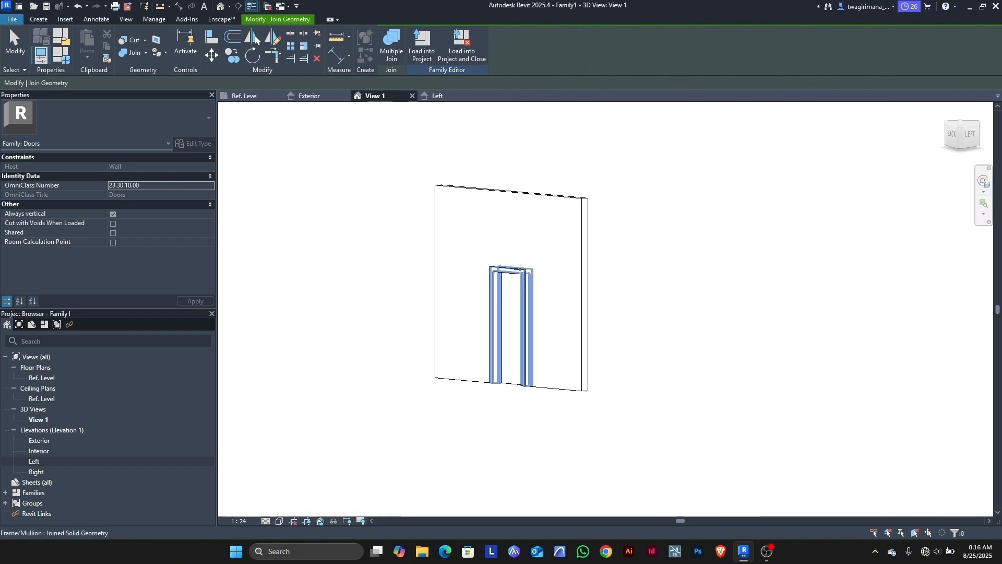
Step: Set the 3D view's detail level to Fine
click(266, 521)
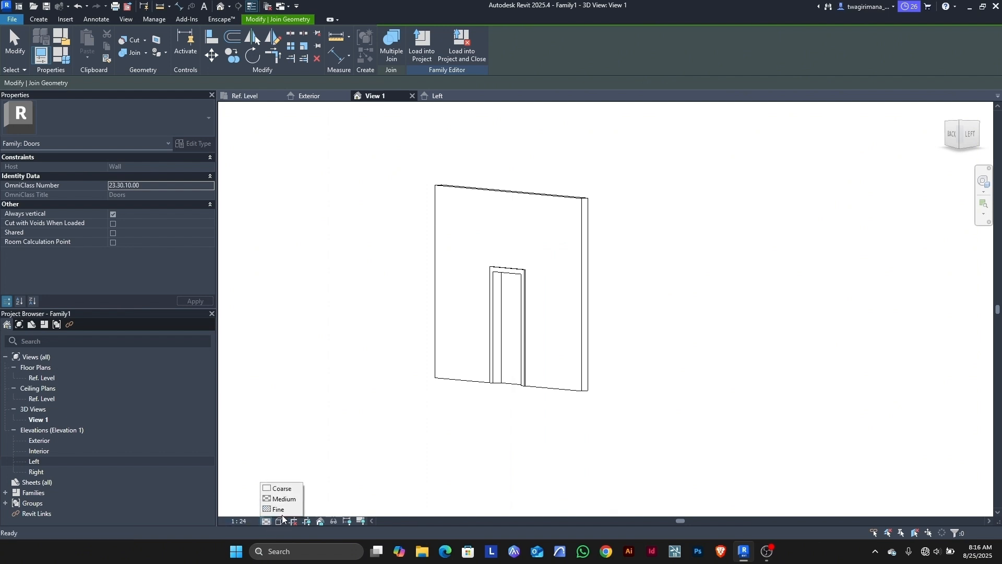
click(284, 511)
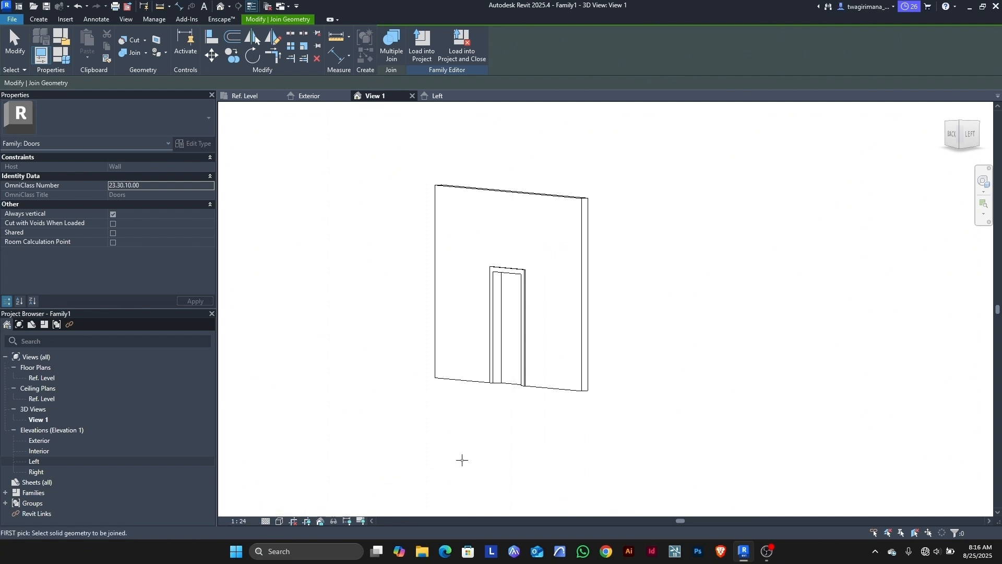
scroll(488, 450, up, 1)
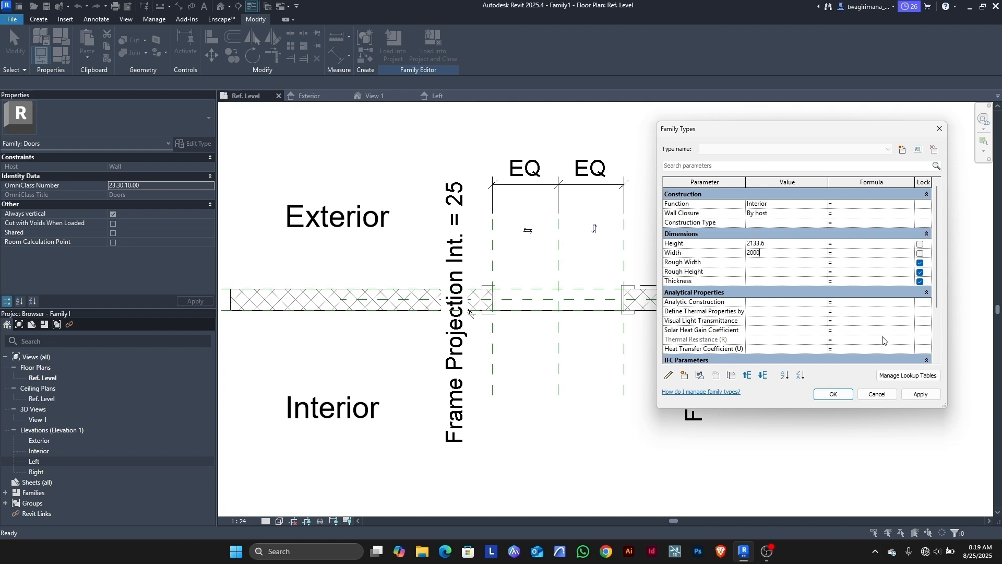
Step: Flex the door type through Width 2000, Height 2100 and Width 1200, then confirm
click(919, 396)
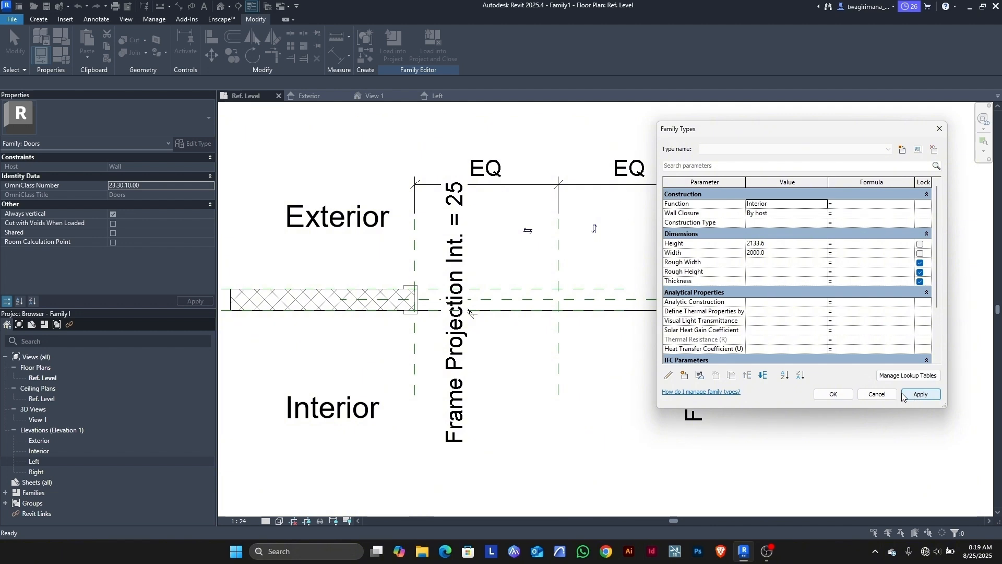
click(775, 245)
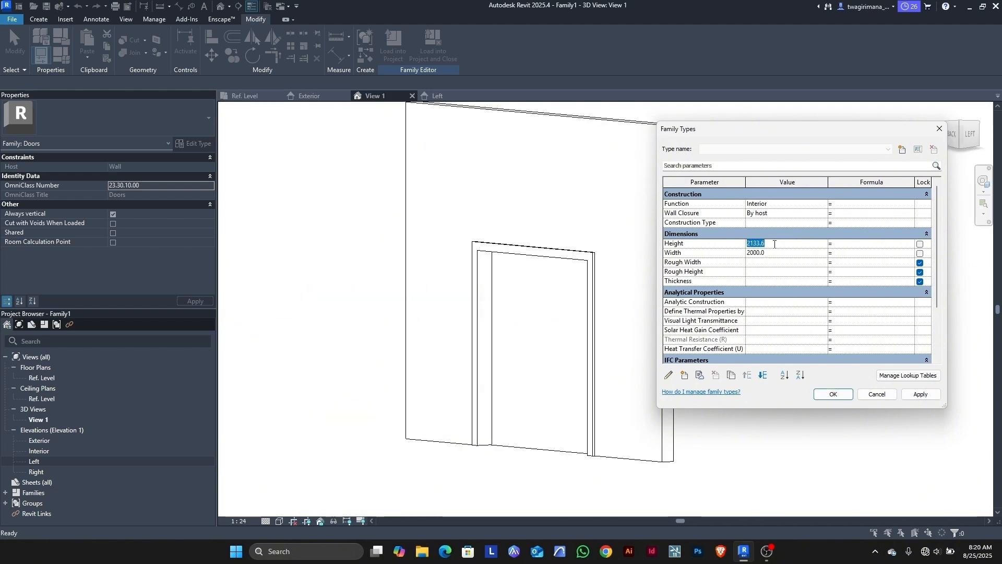
text(2100)
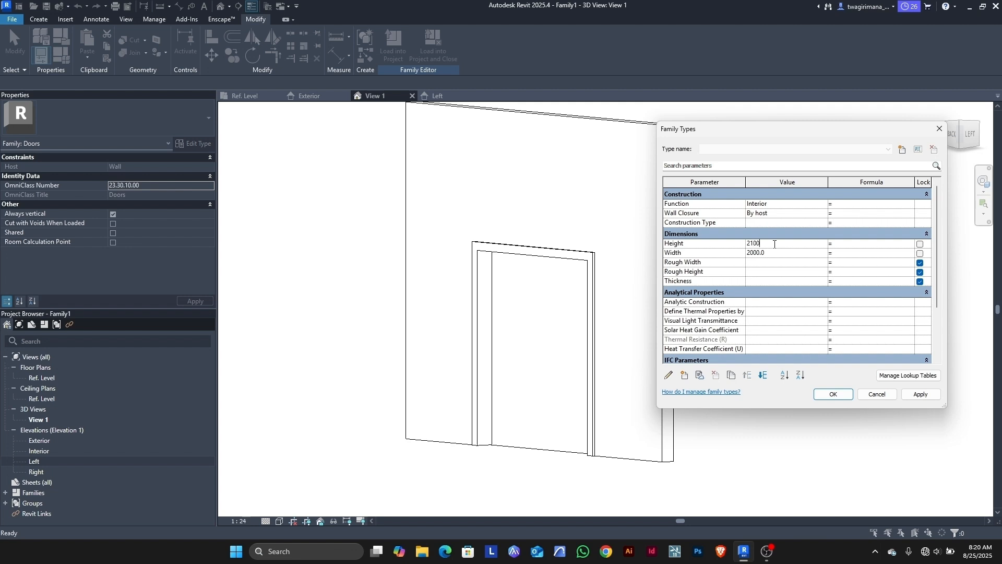
click(917, 394)
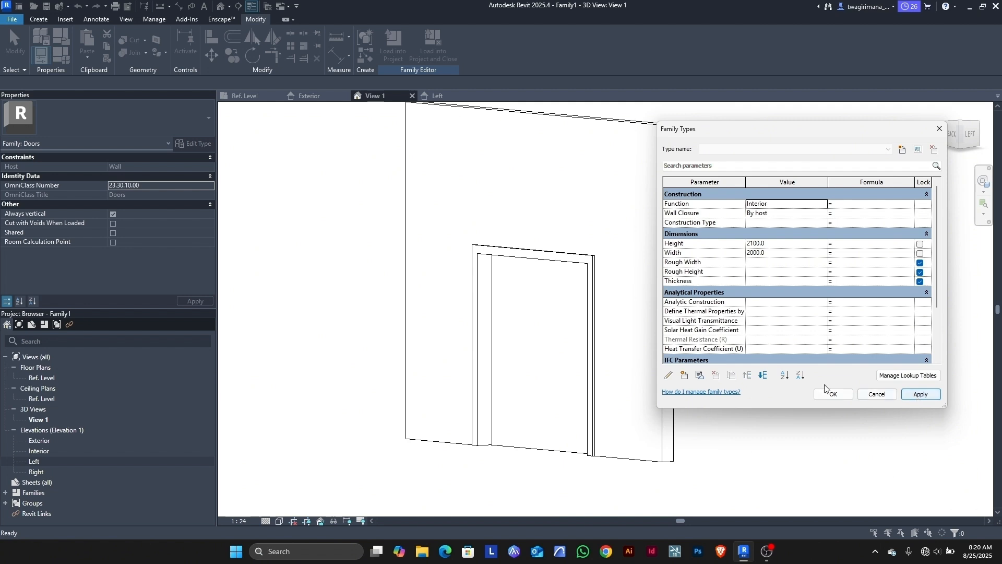
click(789, 255)
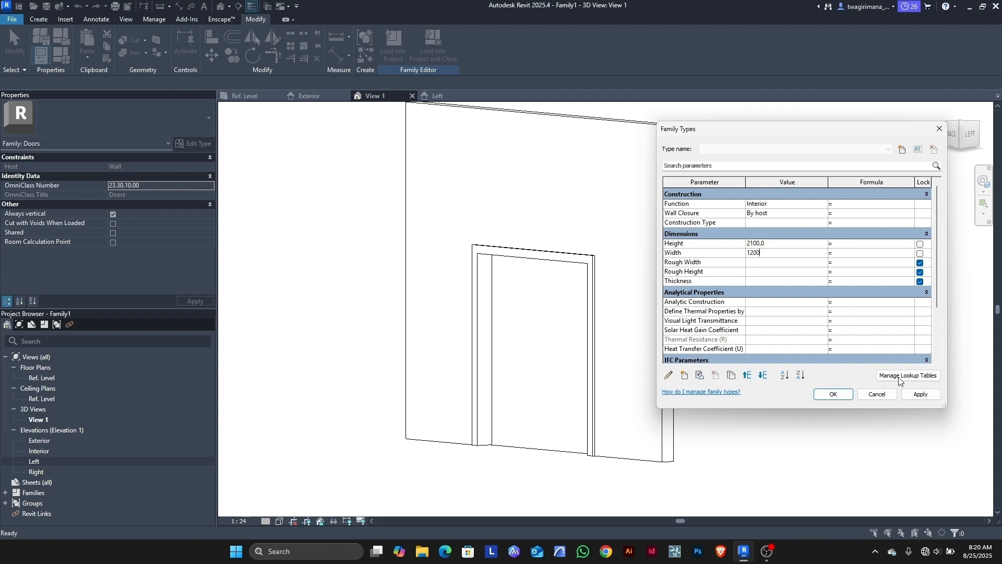
click(920, 396)
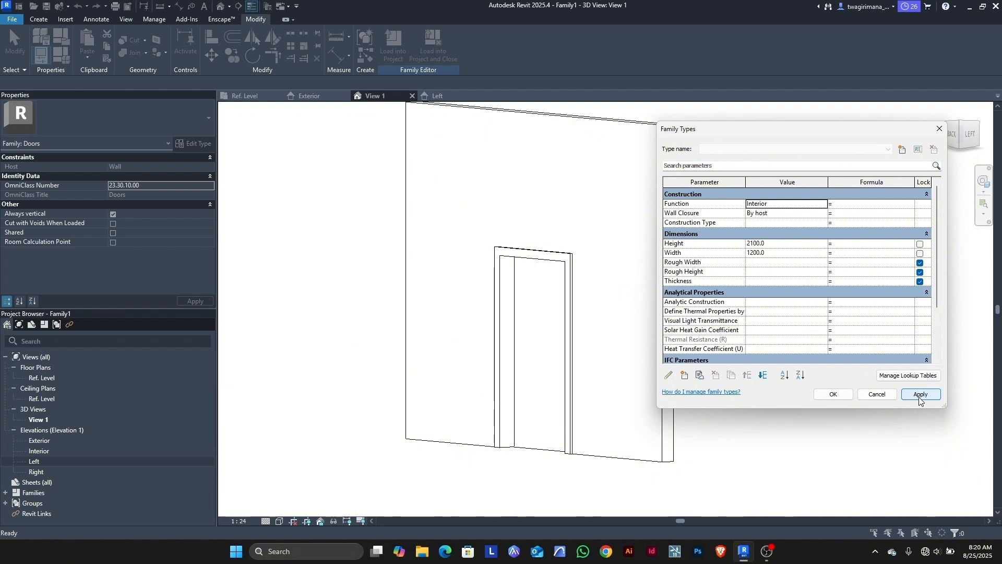
click(833, 395)
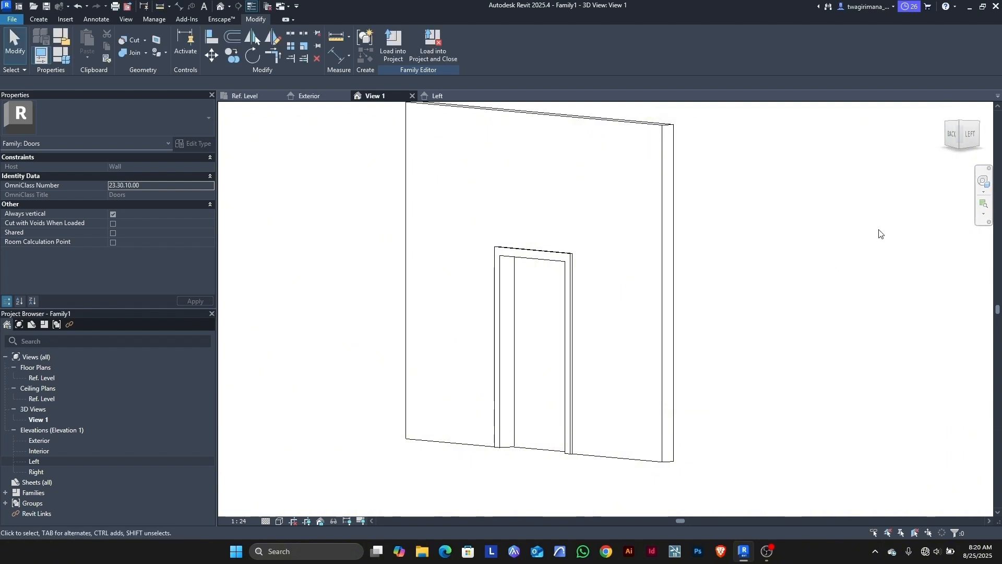
right_click(940, 131)
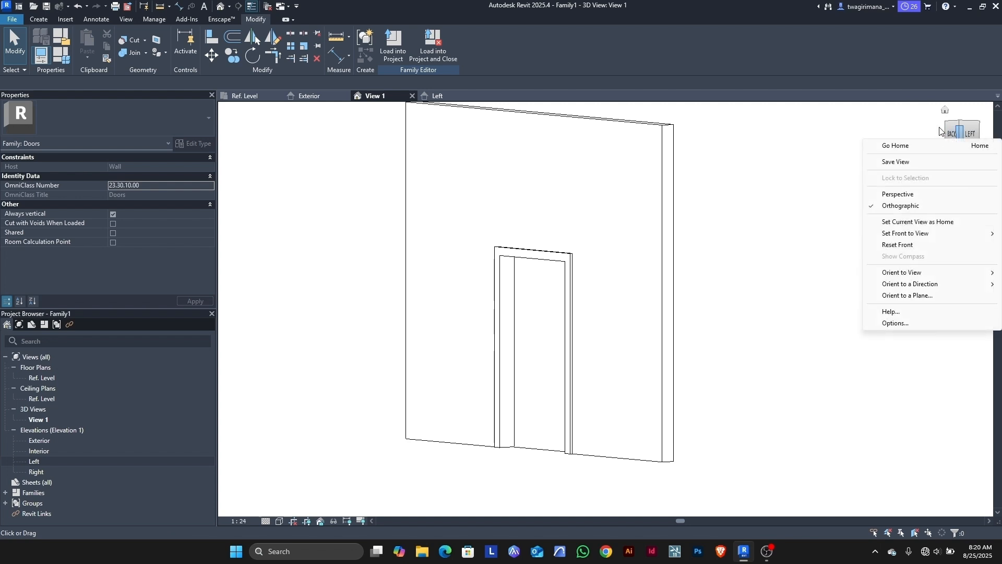
click(916, 120)
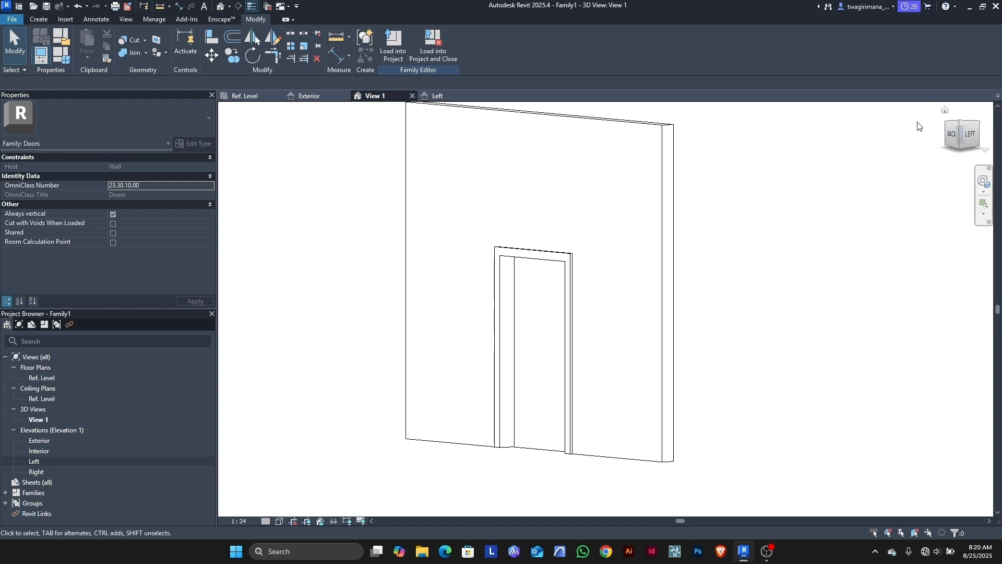
Step: Orbit the resized 1200 × 2100 door from its back-left edge, then switch to Ref. Level plan
click(954, 137)
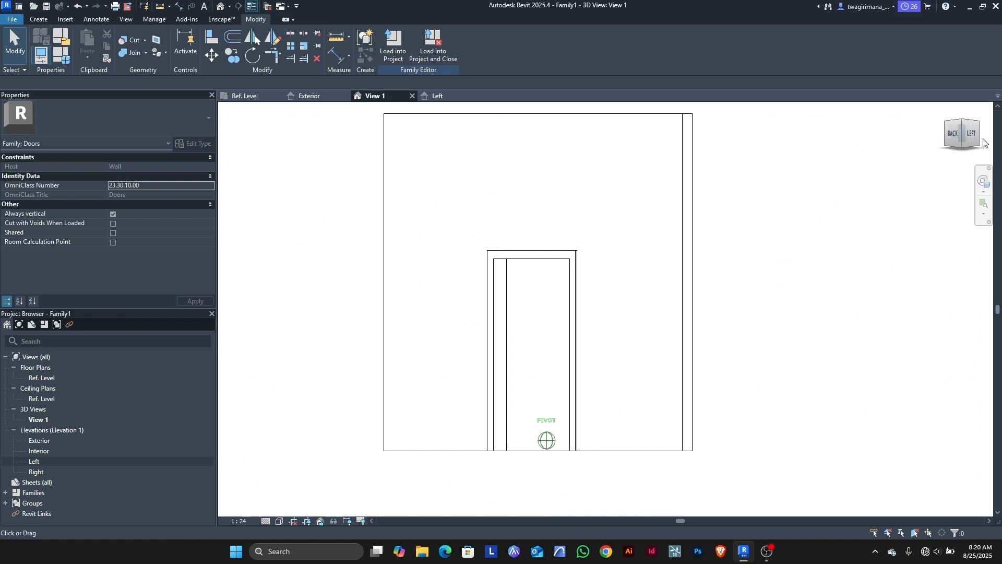
drag(983, 139, 472, 170)
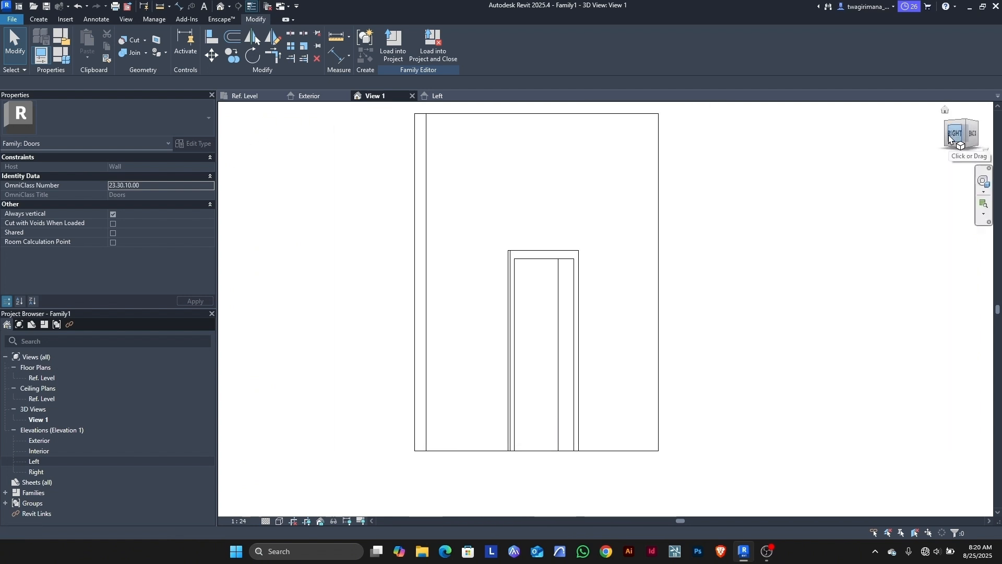
click(245, 96)
scroll(566, 357, down, 3)
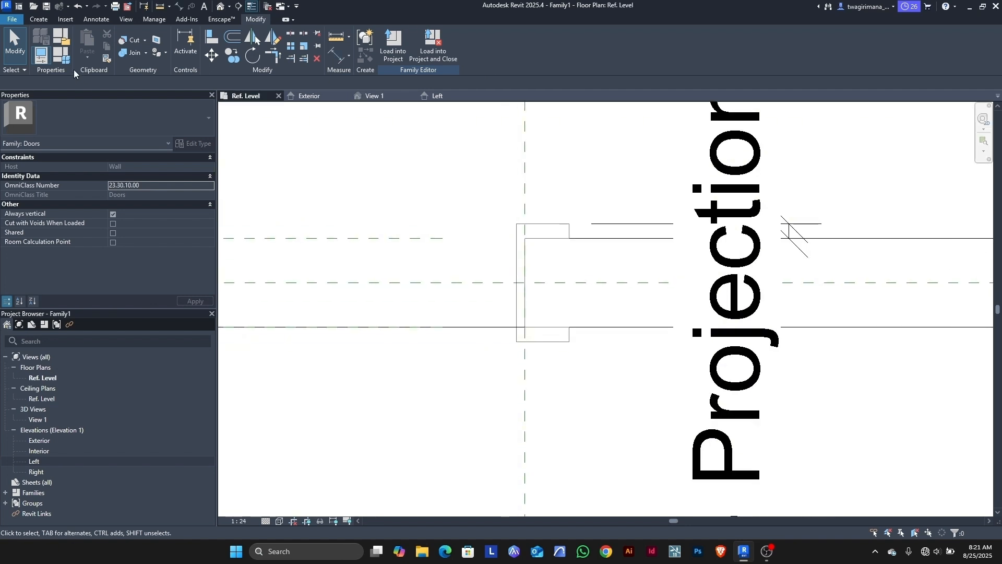
Step: Draw a vertical reference plane at the frame's hinge side and name it 'hinge'
click(39, 20)
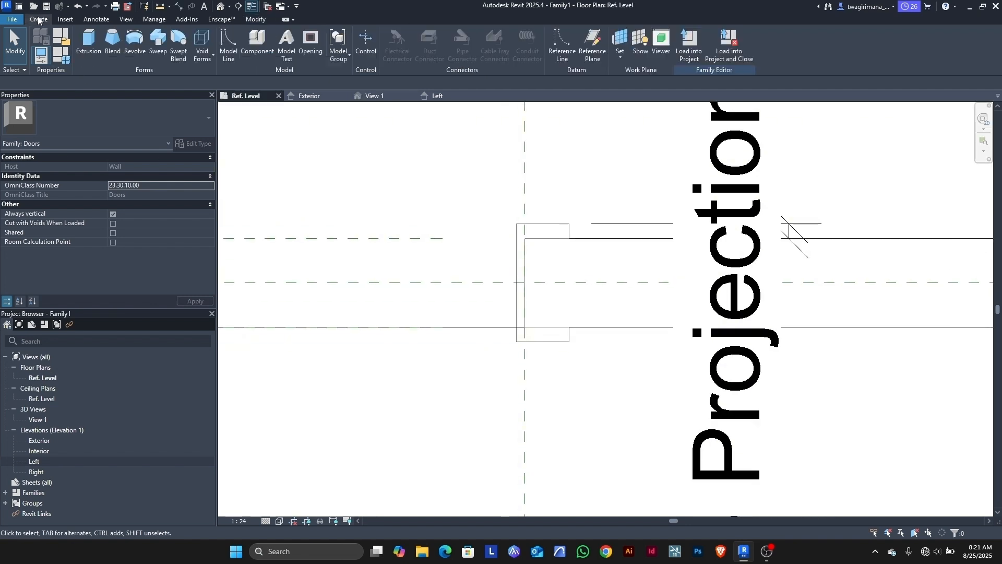
click(596, 60)
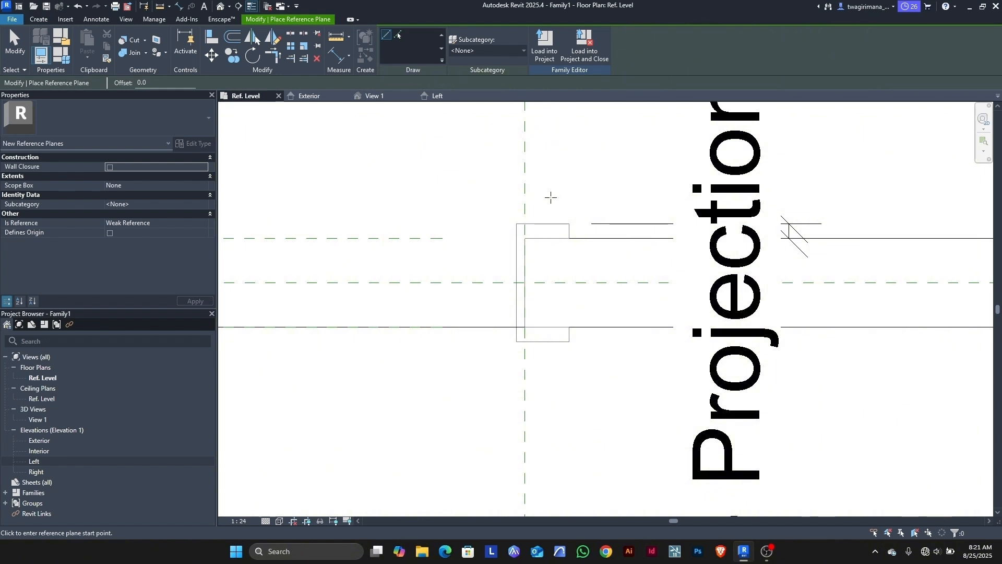
click(517, 224)
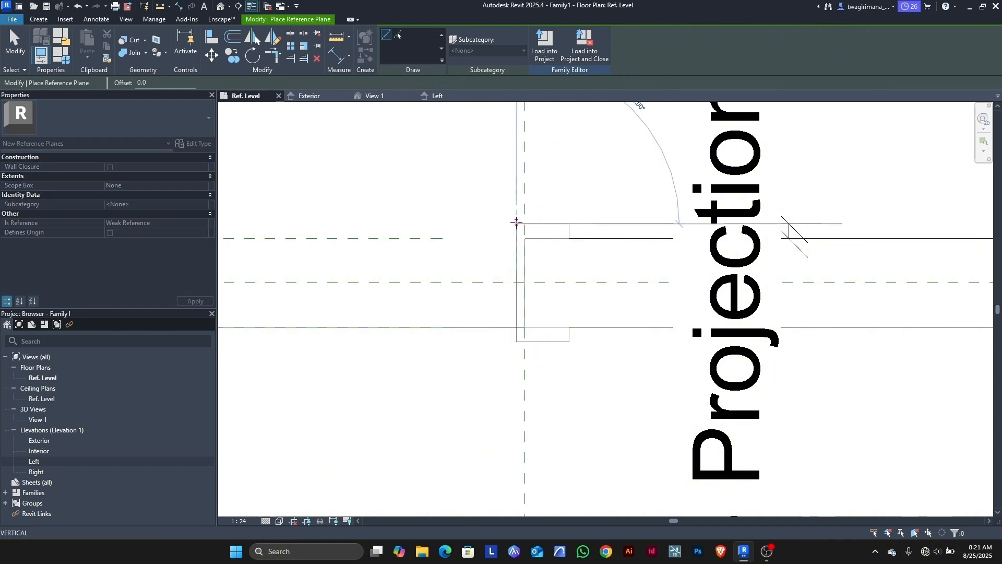
scroll(516, 166, down, 2)
scroll(518, 235, down, 3)
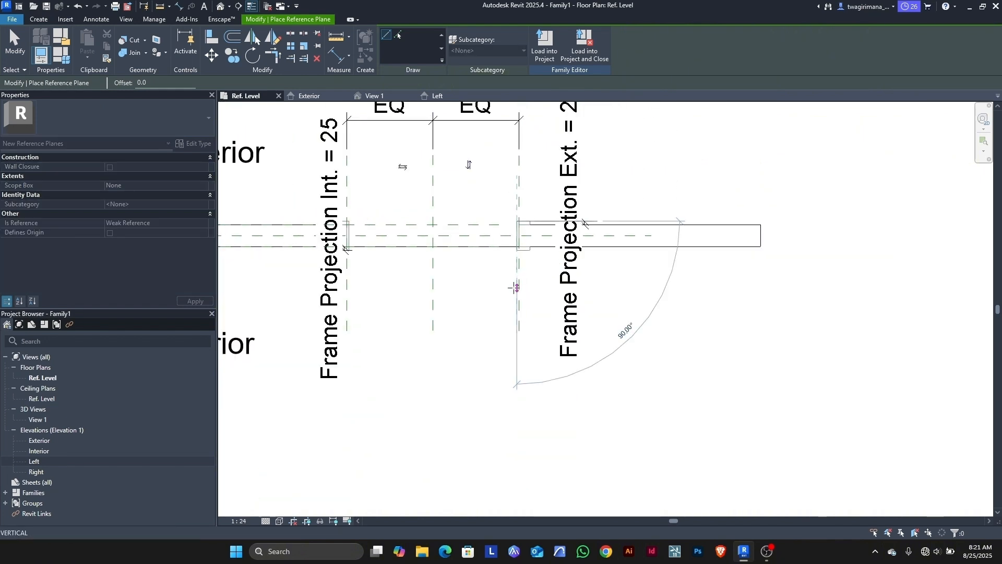
scroll(515, 285, up, 4)
scroll(516, 287, up, 1)
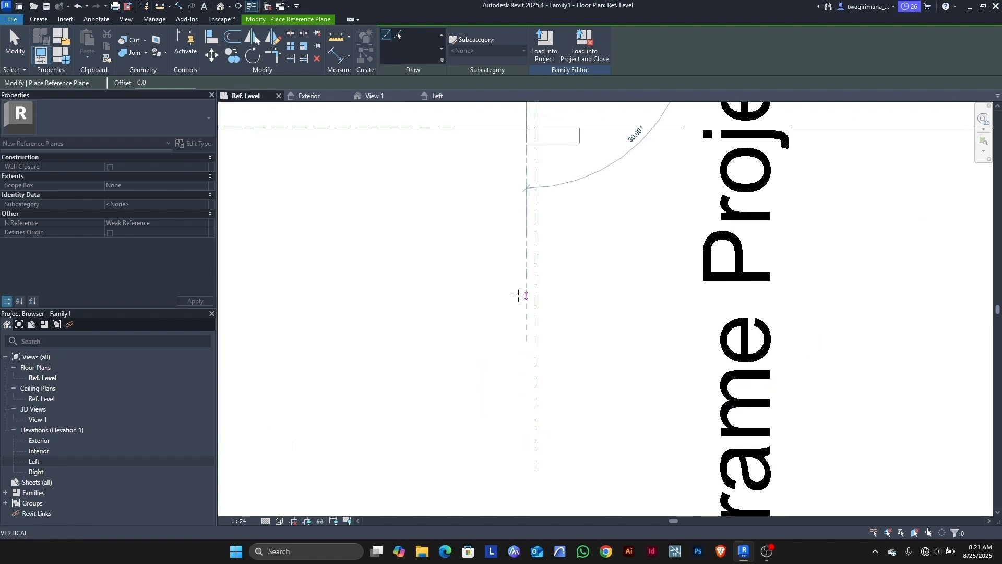
click(524, 304)
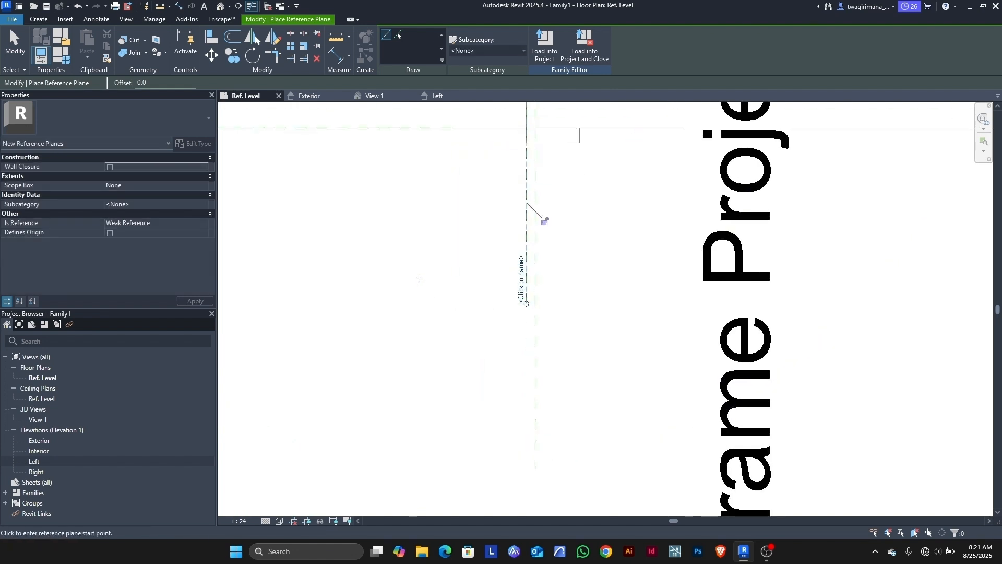
click(521, 282)
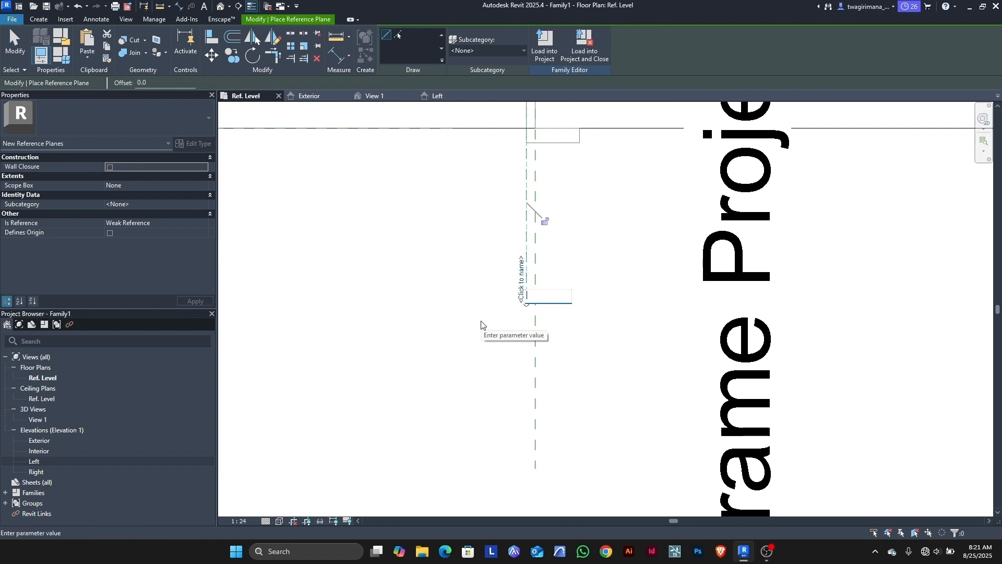
text(hinge)
key(Return)
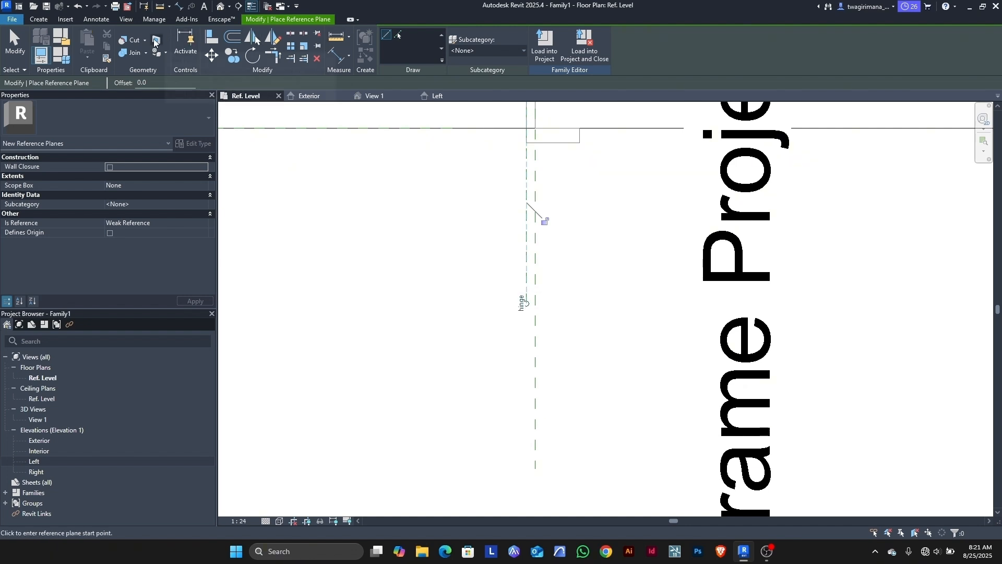
key(Escape)
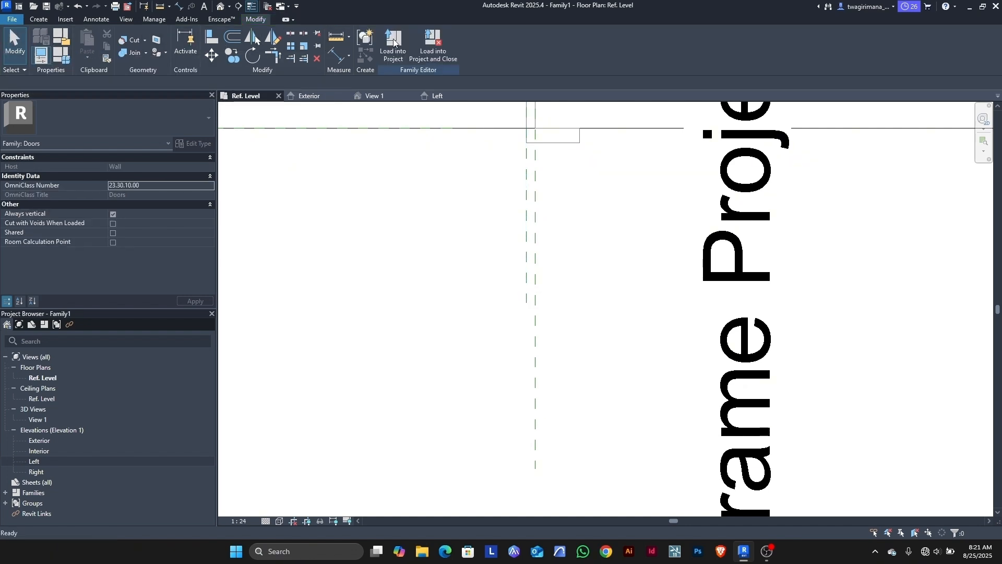
Step: Draw a 580-long reference line from the hinge intersection, angled 35° to the wall
click(40, 20)
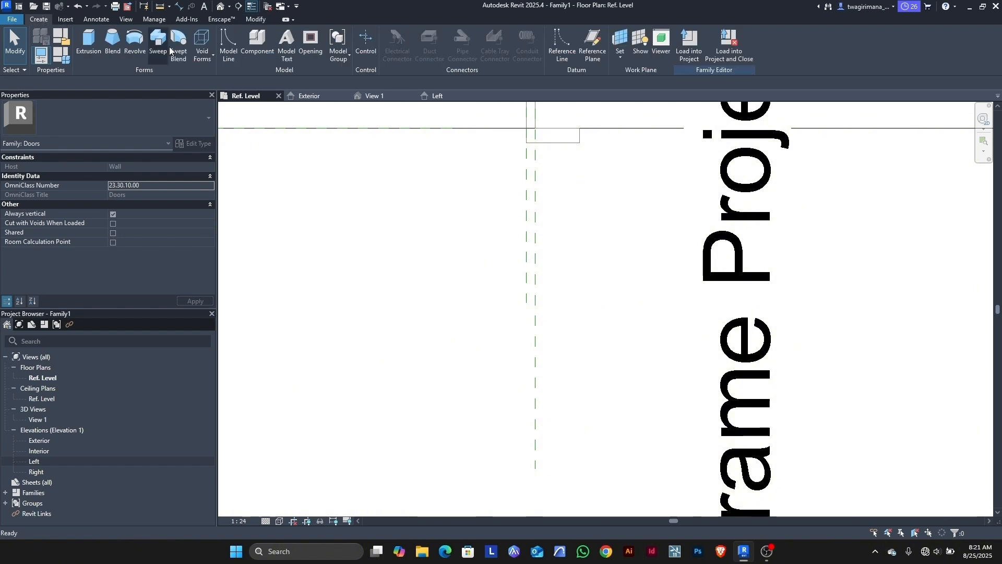
click(559, 50)
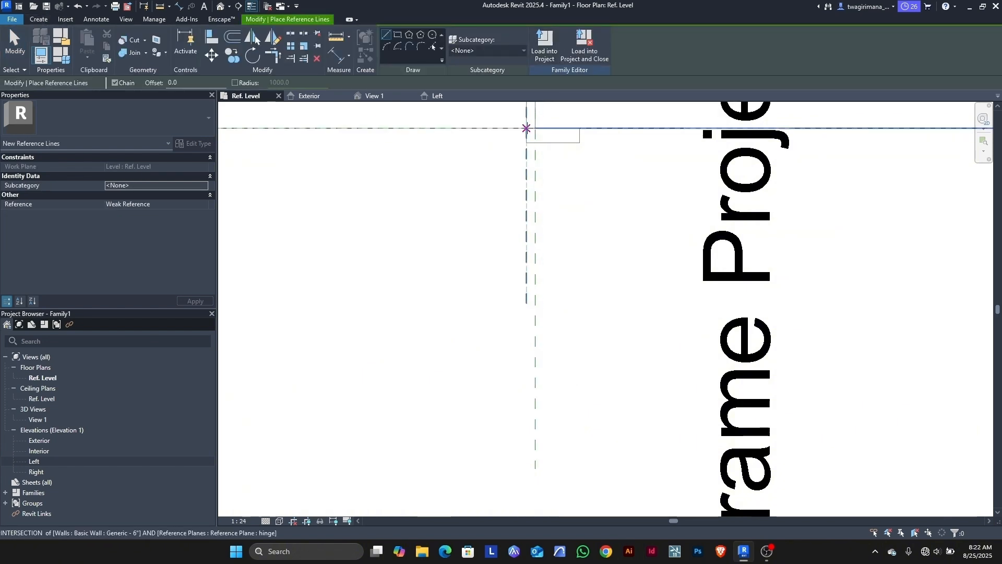
click(527, 128)
scroll(642, 162, down, 3)
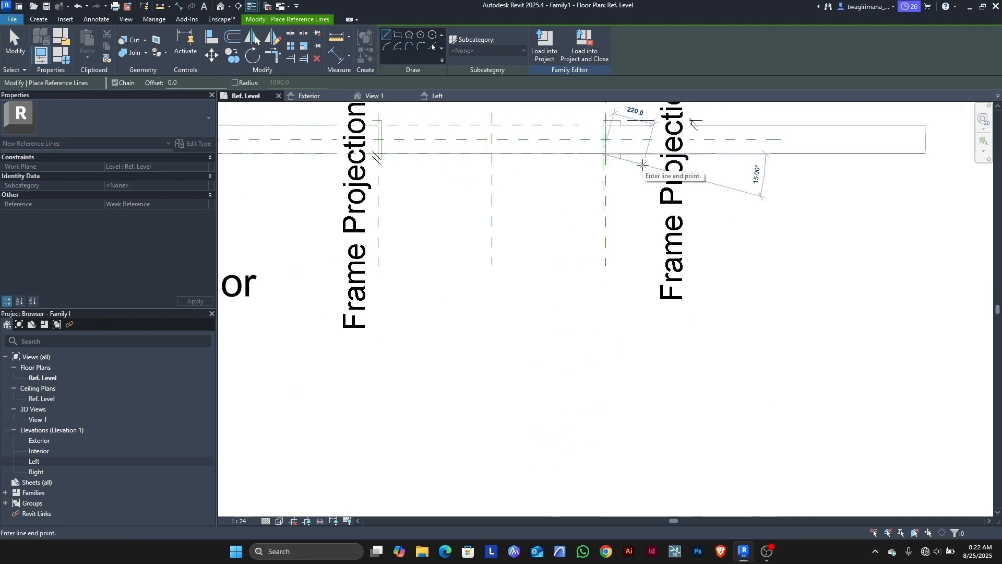
scroll(643, 165, up, 1)
scroll(643, 165, down, 4)
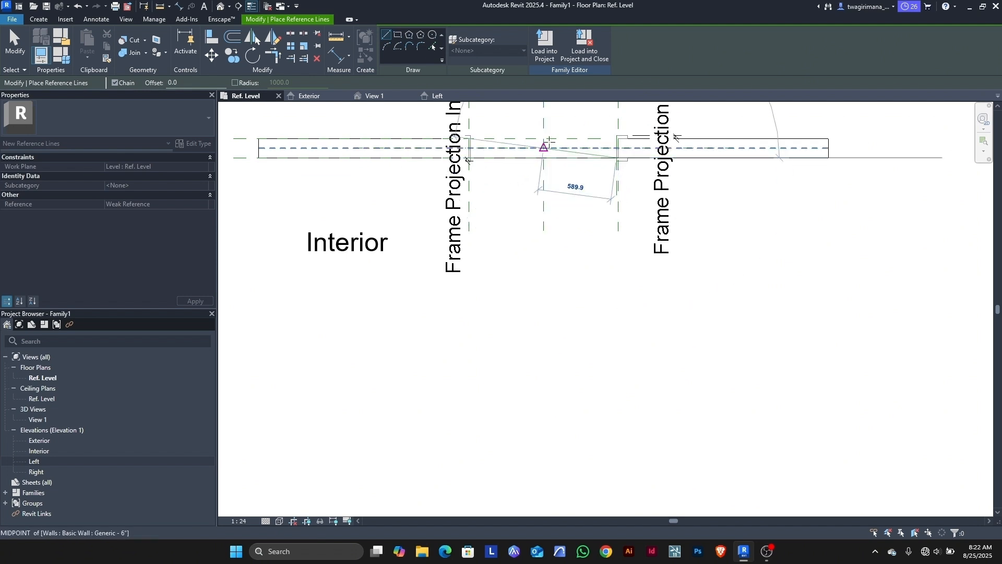
scroll(548, 156, up, 5)
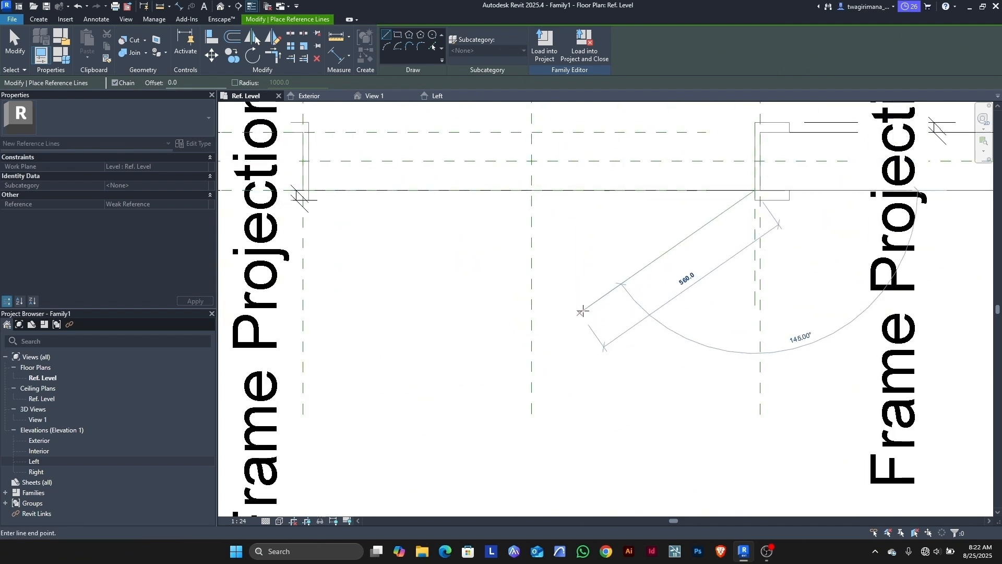
click(577, 317)
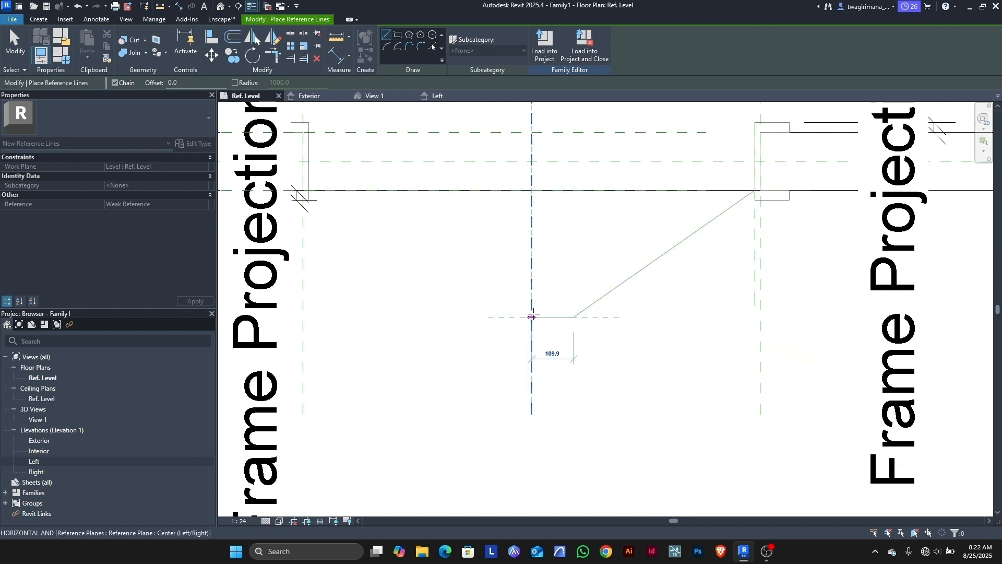
click(14, 47)
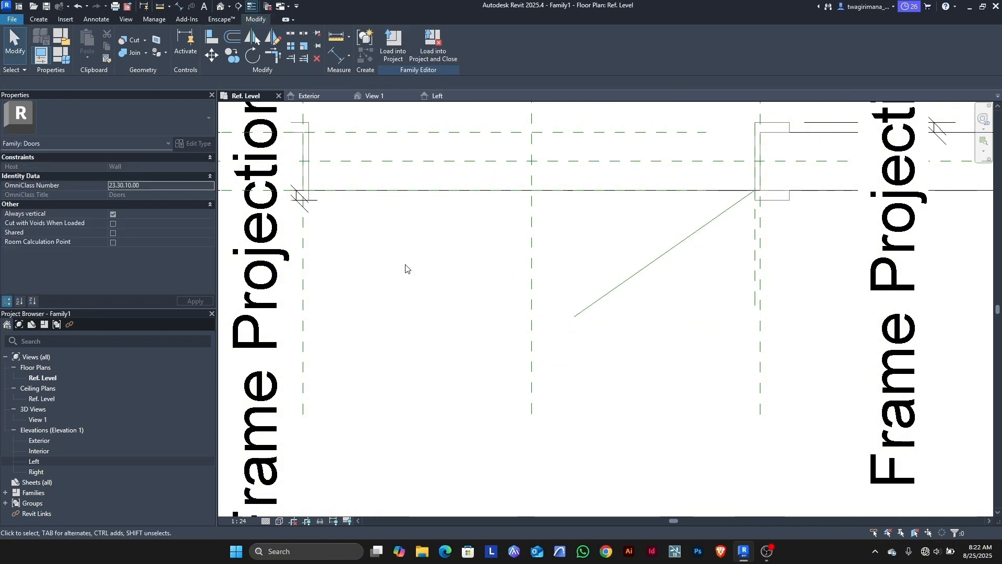
click(595, 301)
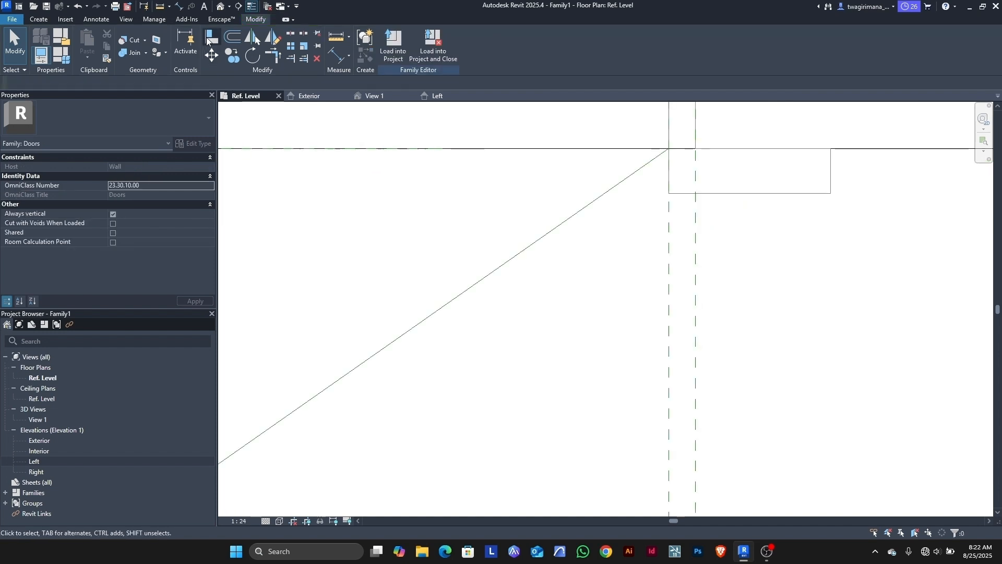
Step: Align and lock the reference line's hinge end to the hinge plane
click(211, 39)
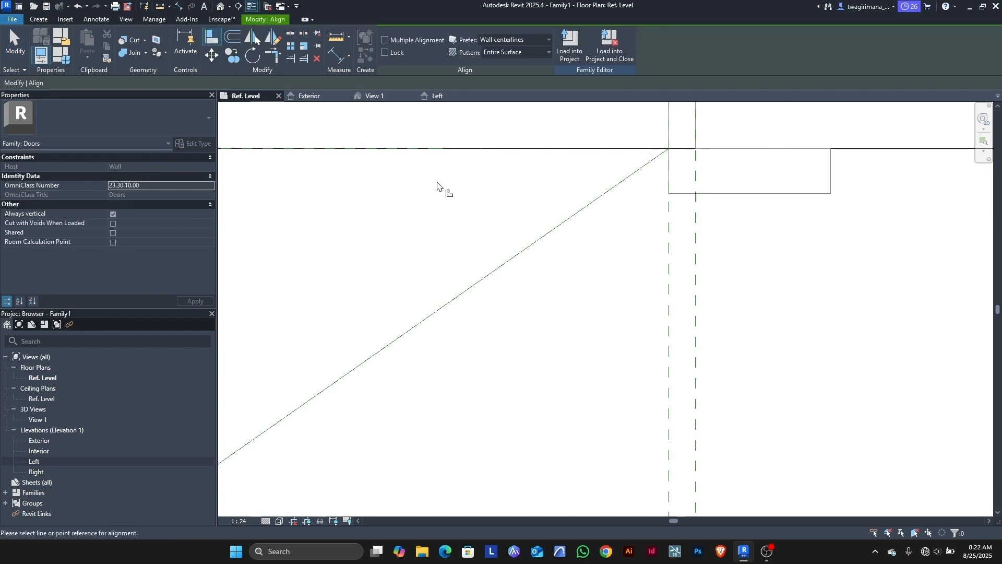
scroll(698, 175, up, 2)
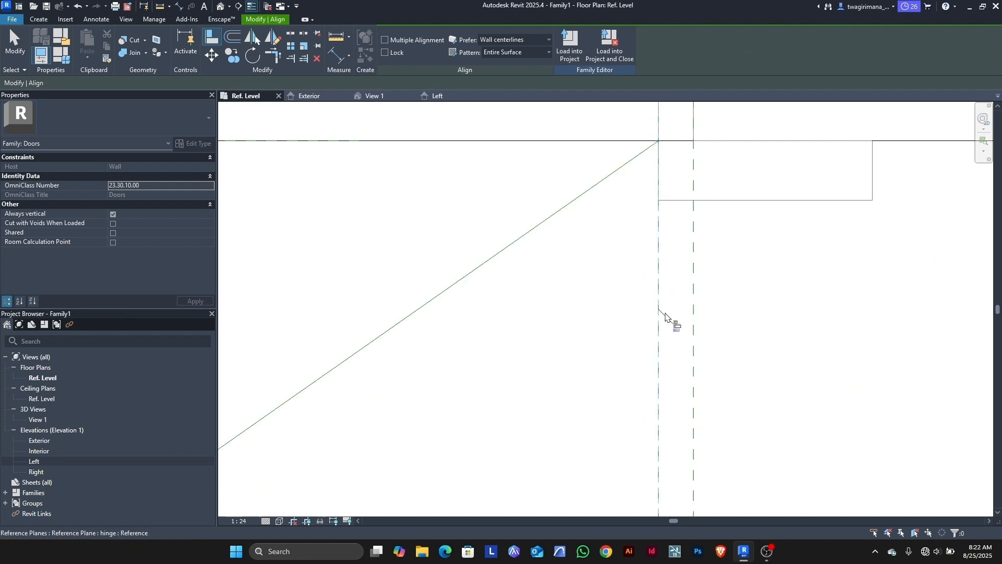
click(676, 329)
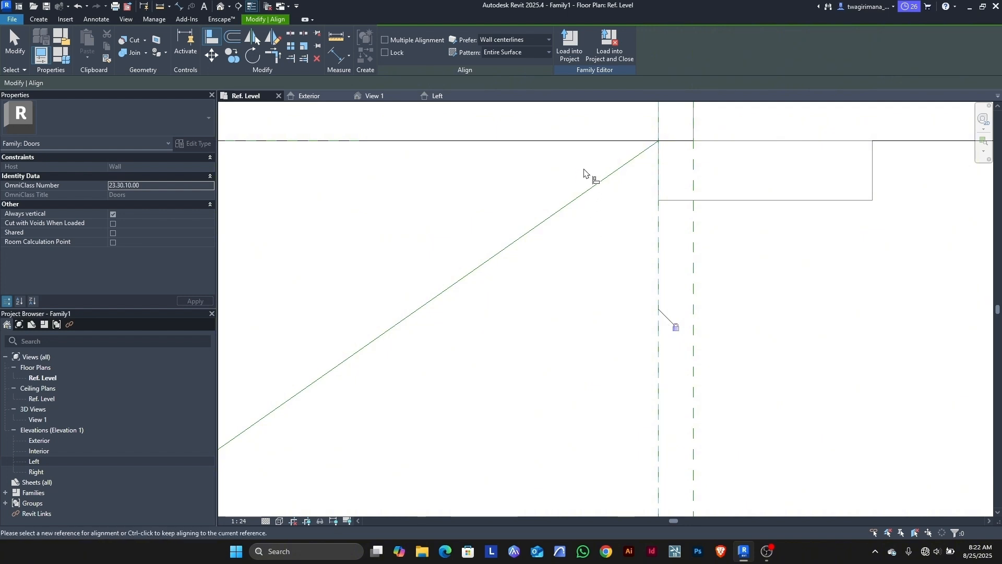
scroll(601, 280, down, 5)
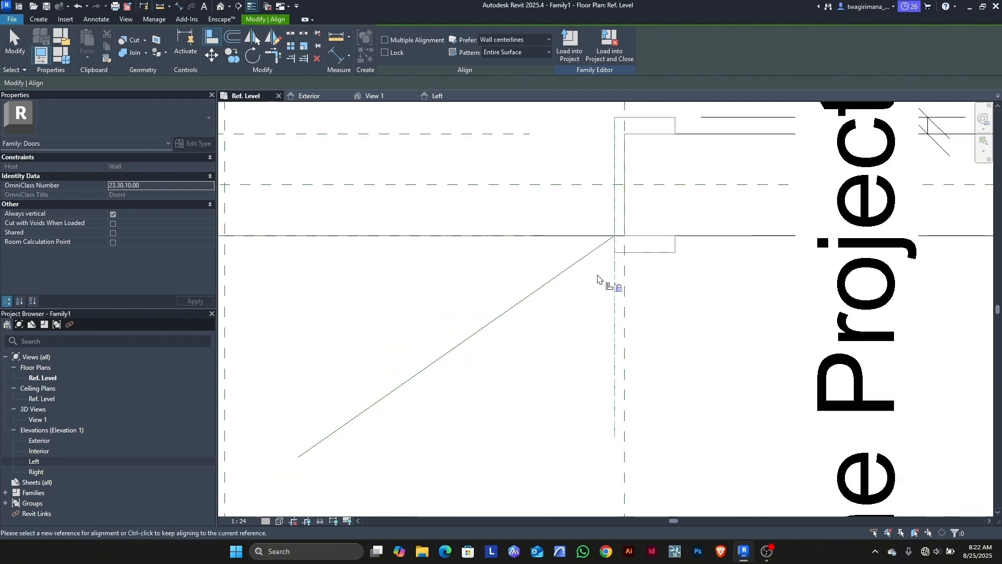
scroll(622, 225, down, 2)
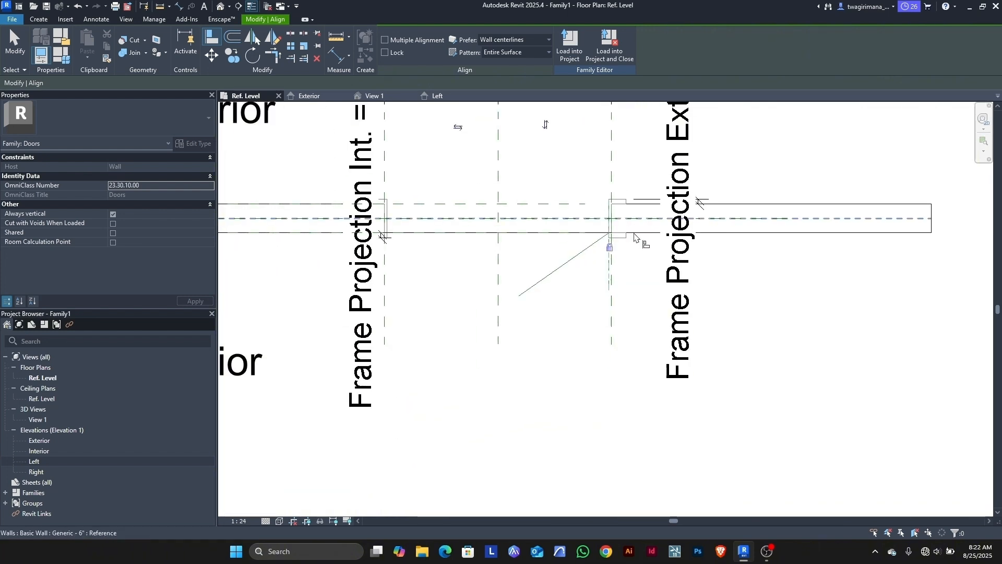
Step: Align and lock the same line end to the Interior reference plane
click(570, 233)
scroll(613, 234, up, 3)
scroll(614, 234, up, 4)
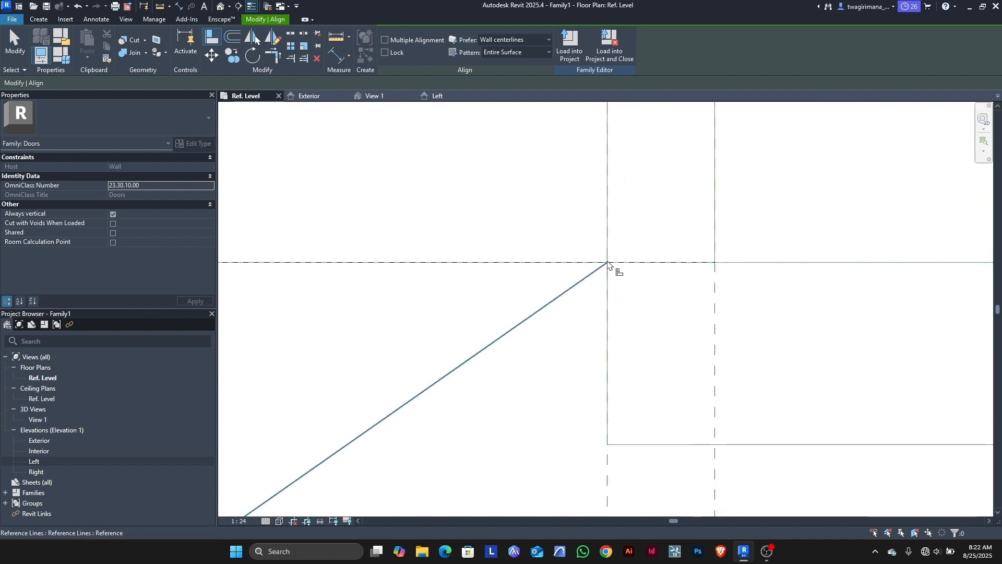
click(607, 262)
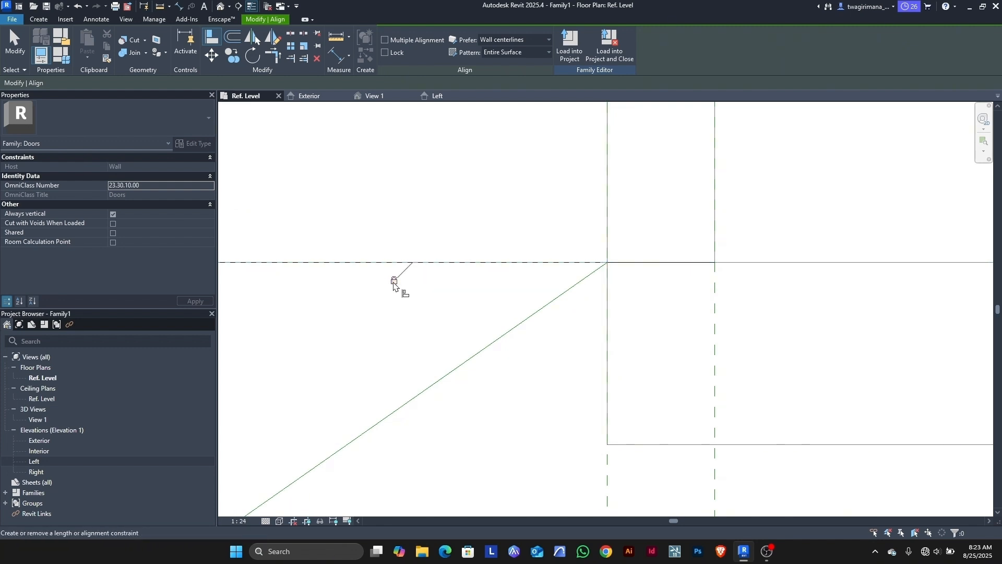
scroll(574, 253, down, 4)
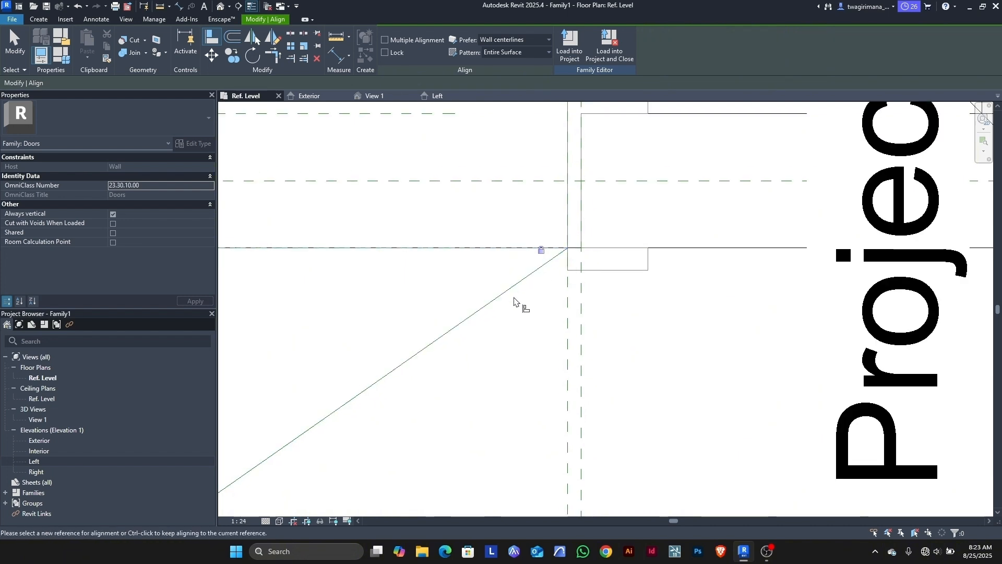
scroll(514, 300, down, 4)
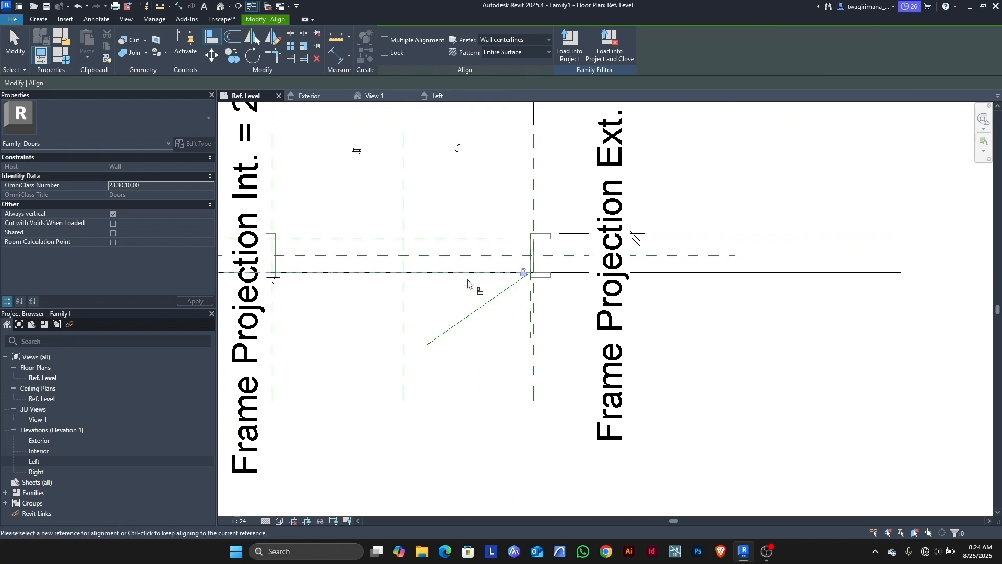
click(15, 53)
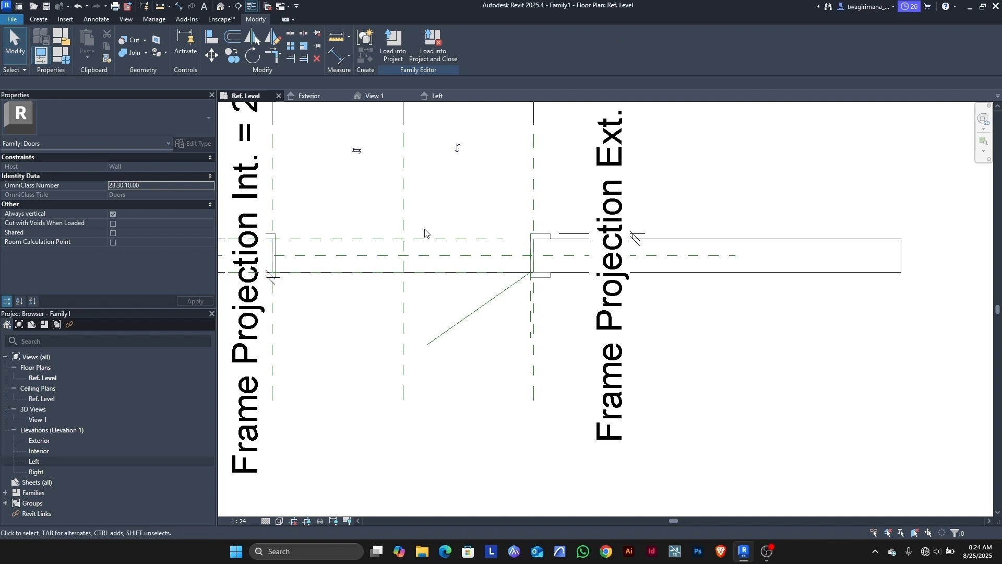
scroll(452, 233, up, 2)
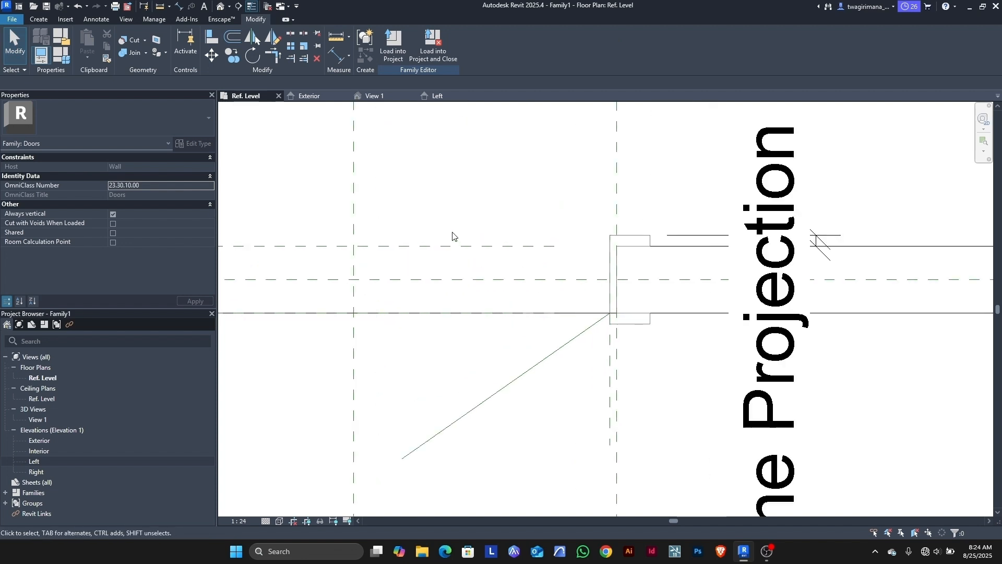
Step: Make the angled line's 580 length dimension permanent and move it clear of the wall
click(491, 404)
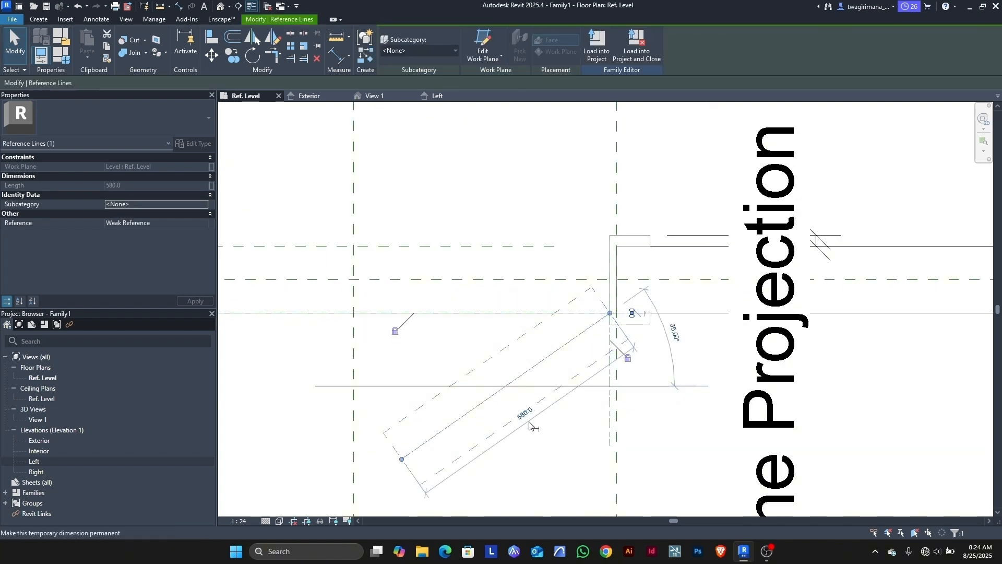
click(537, 433)
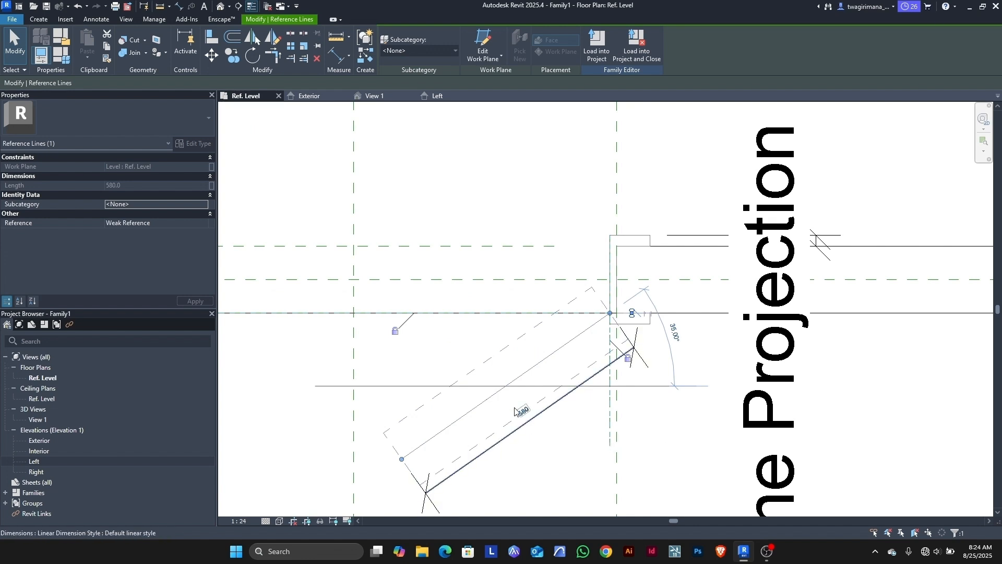
scroll(466, 348, down, 1)
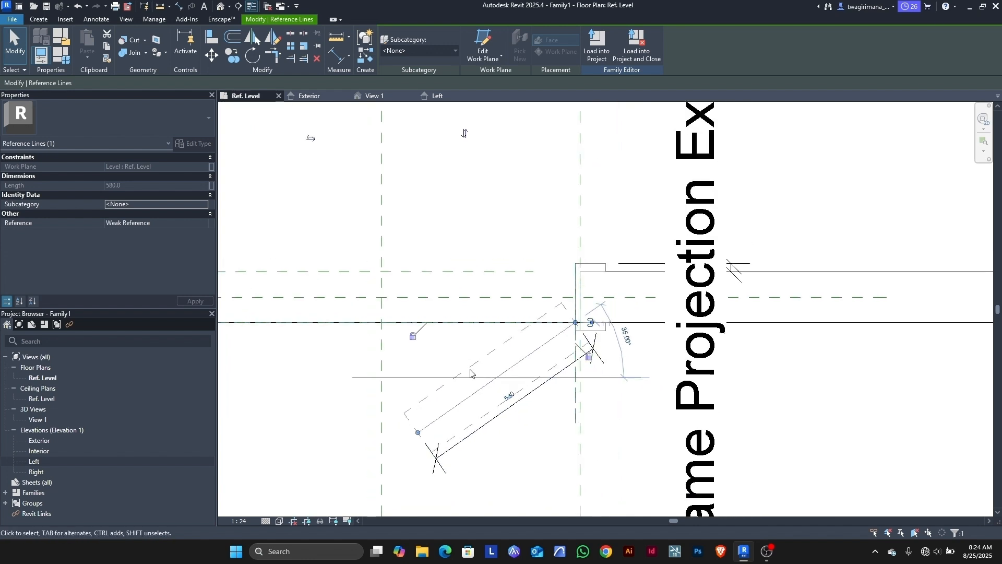
click(498, 424)
drag(502, 425, 514, 443)
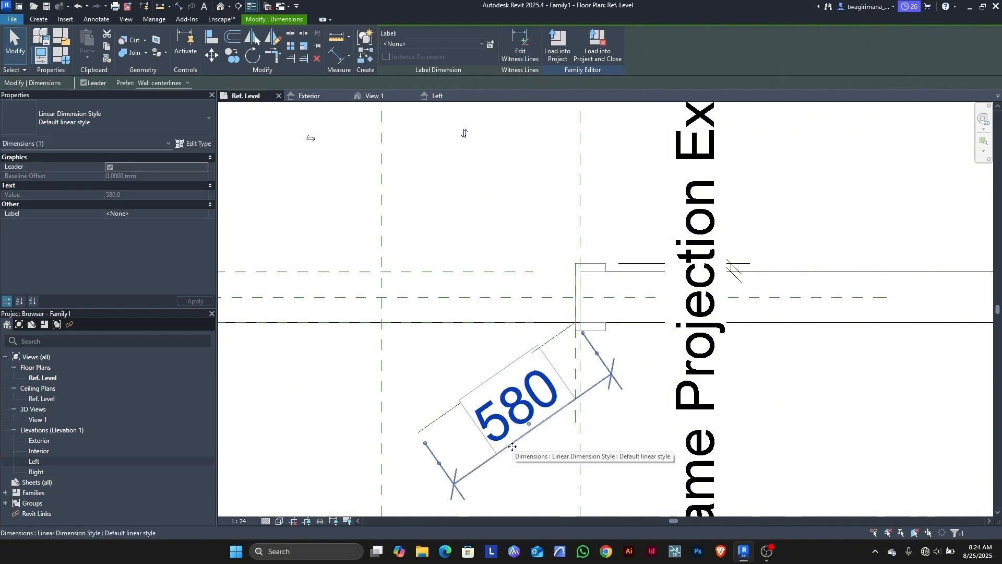
scroll(452, 349, down, 1)
scroll(453, 349, down, 2)
scroll(499, 428, up, 1)
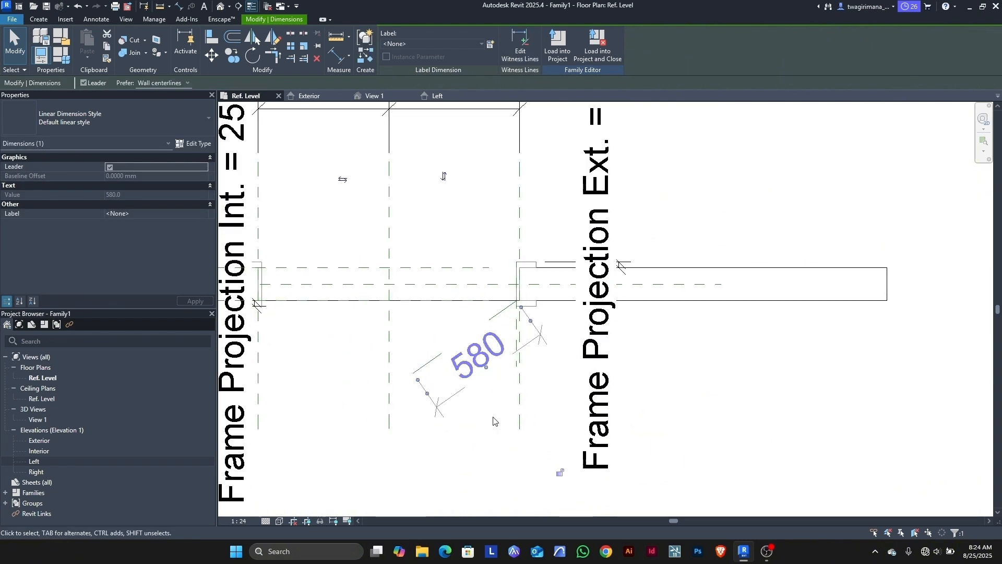
drag(458, 396, 475, 420)
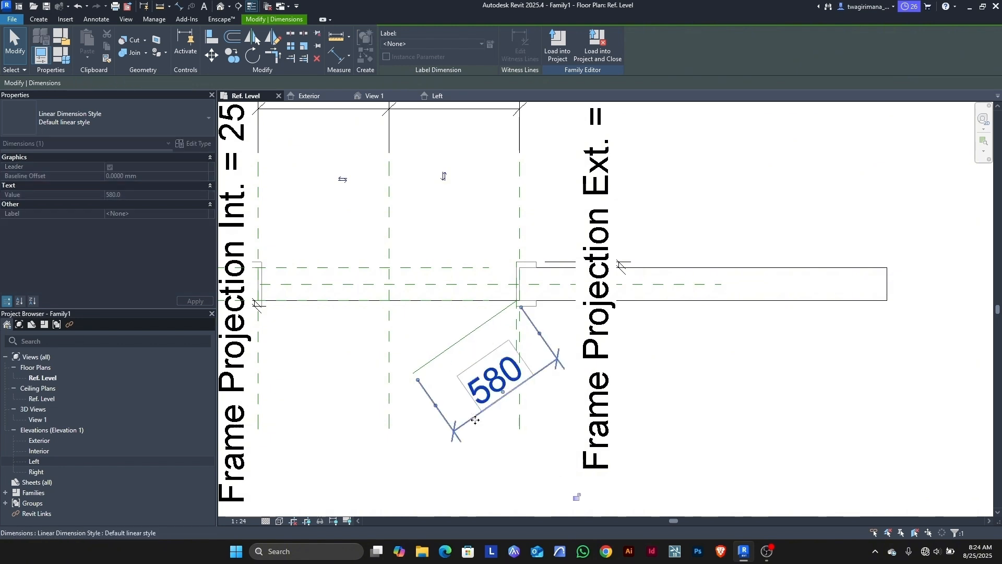
Step: Set the plan view scale to 1:10
click(238, 521)
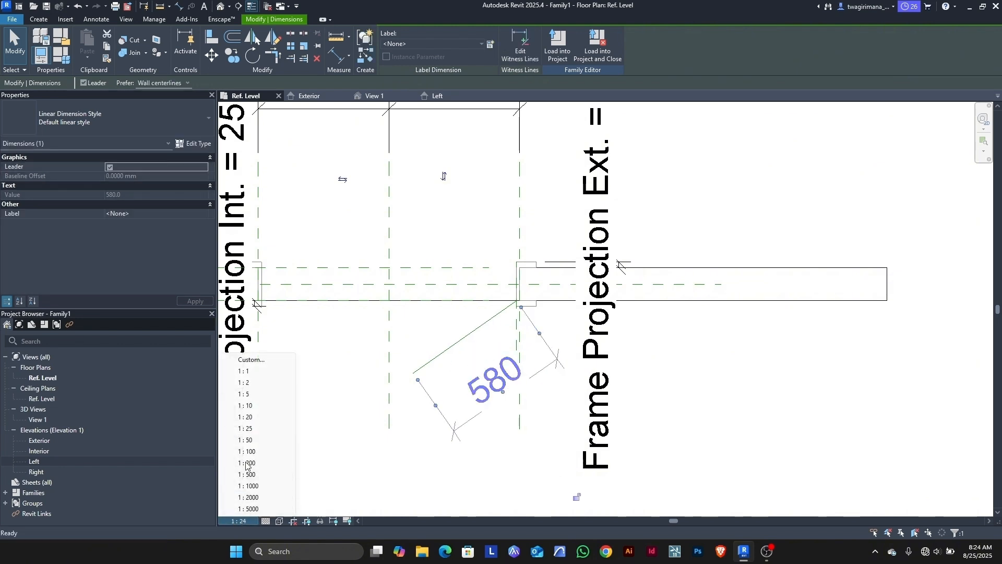
click(260, 406)
scroll(528, 381, up, 1)
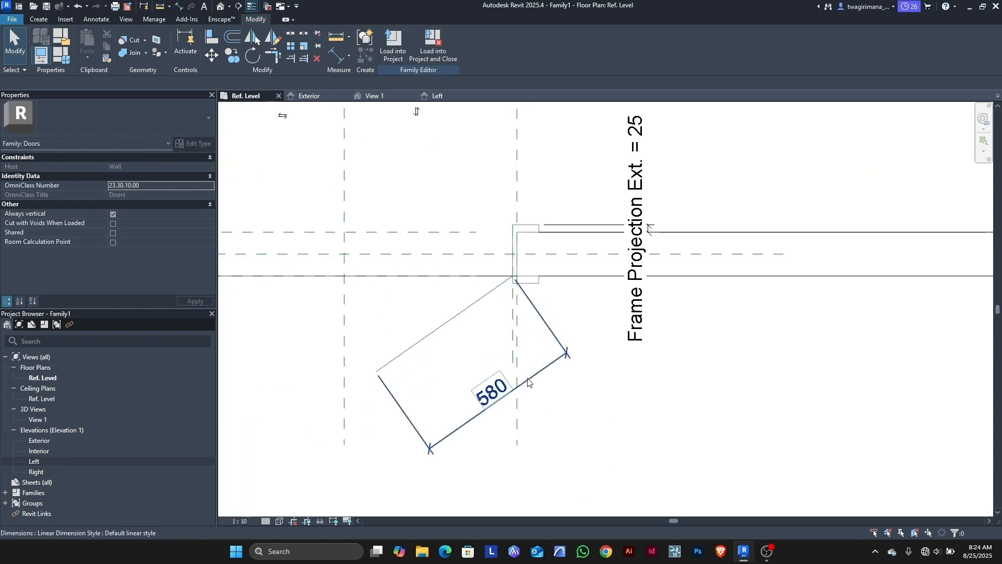
Step: Open Create Parameter for the 580 dimension, cancel it, and start an aligned dimension
click(474, 424)
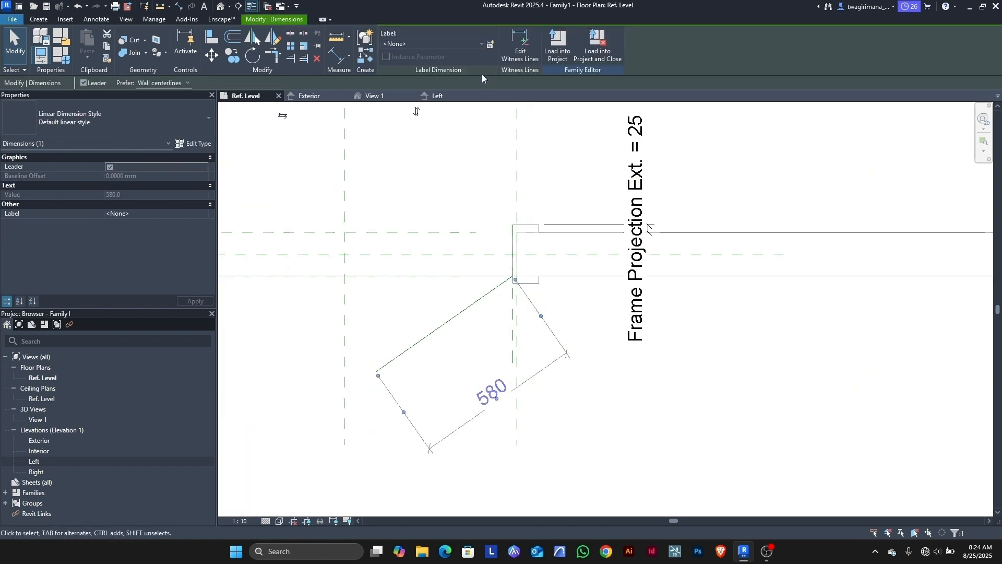
click(491, 46)
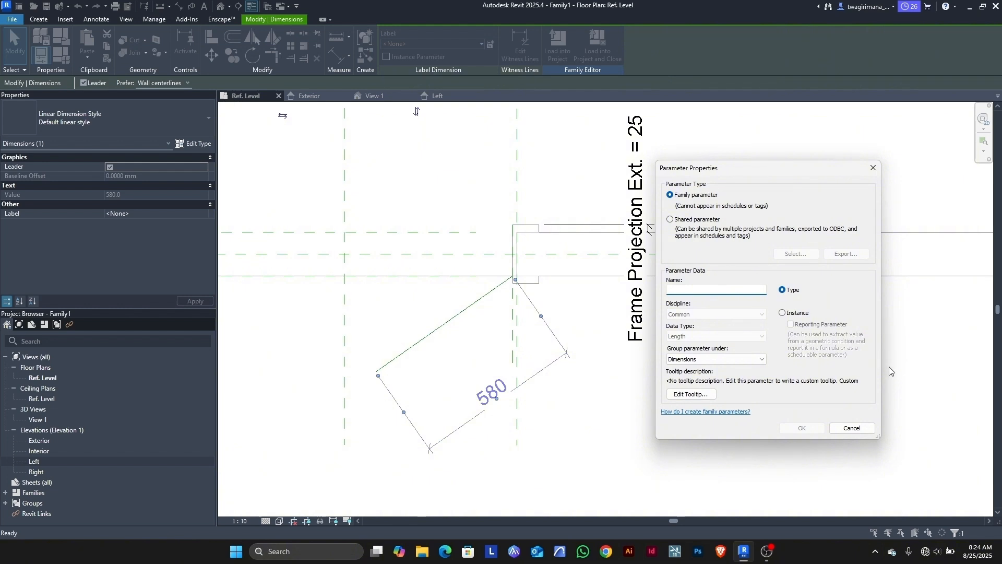
click(850, 428)
scroll(638, 392, down, 3)
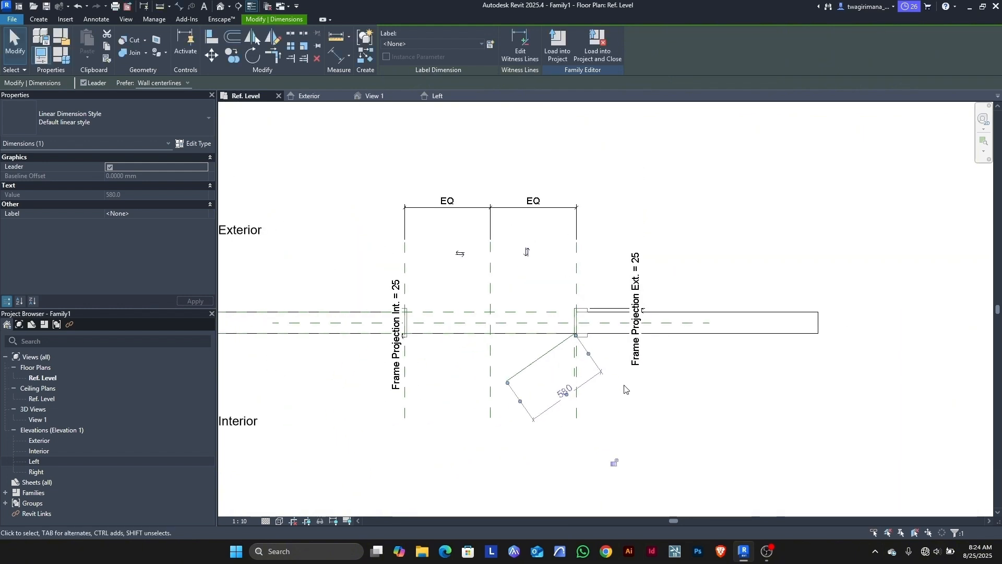
scroll(576, 342, up, 6)
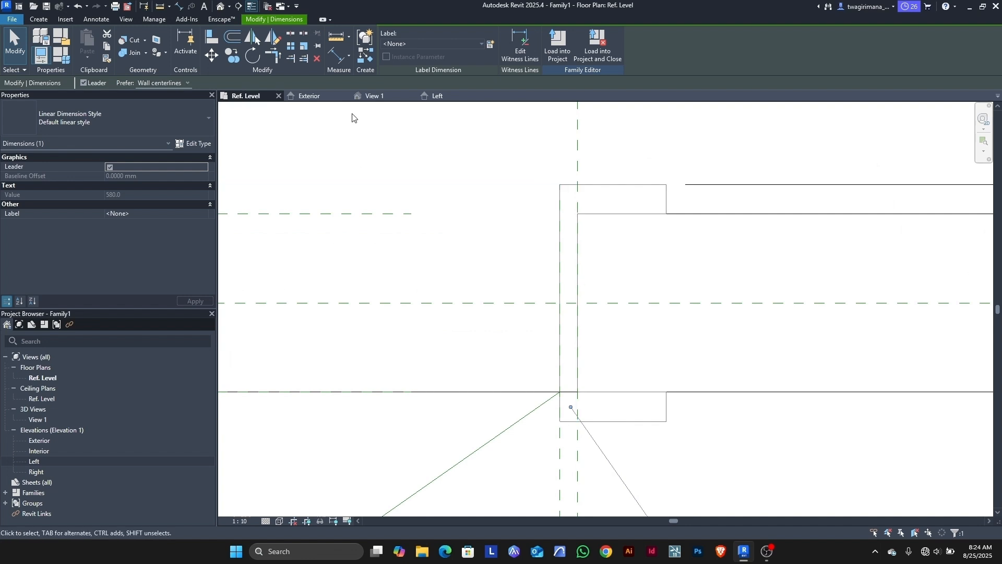
click(337, 56)
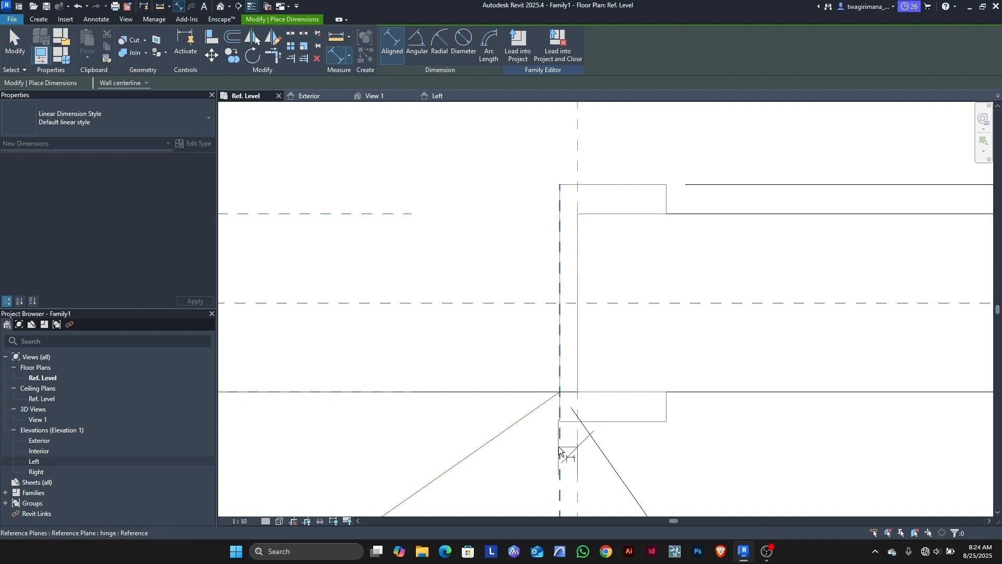
Step: Dimension the right jamb's 15 thickness above the frame and lock it
click(563, 380)
scroll(563, 373, down, 3)
scroll(564, 373, down, 3)
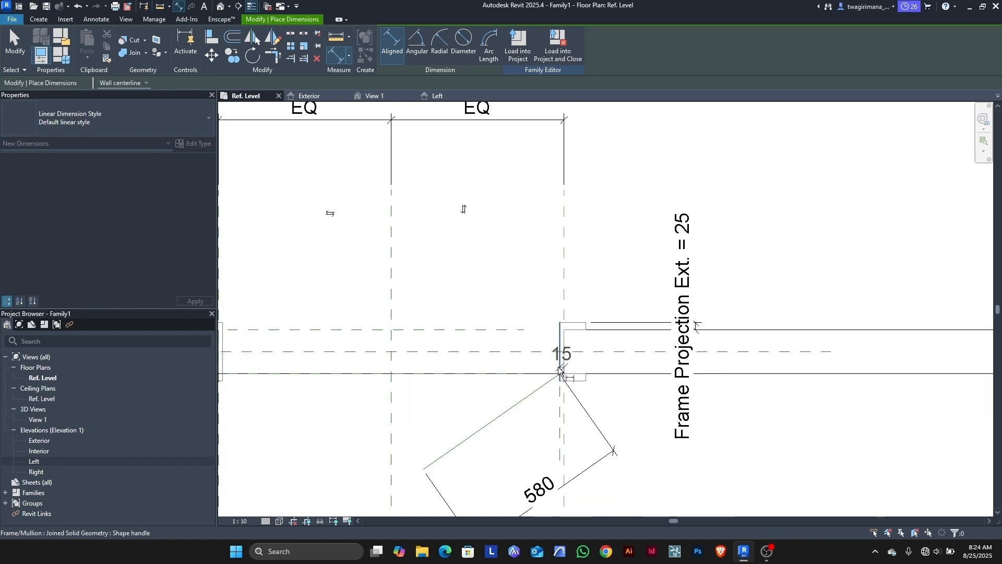
click(654, 196)
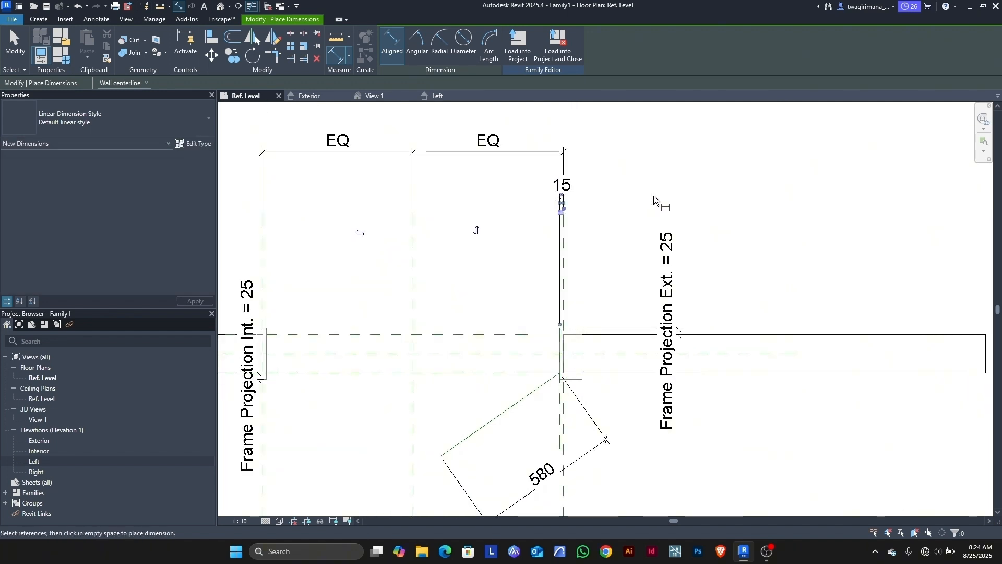
scroll(571, 209, up, 4)
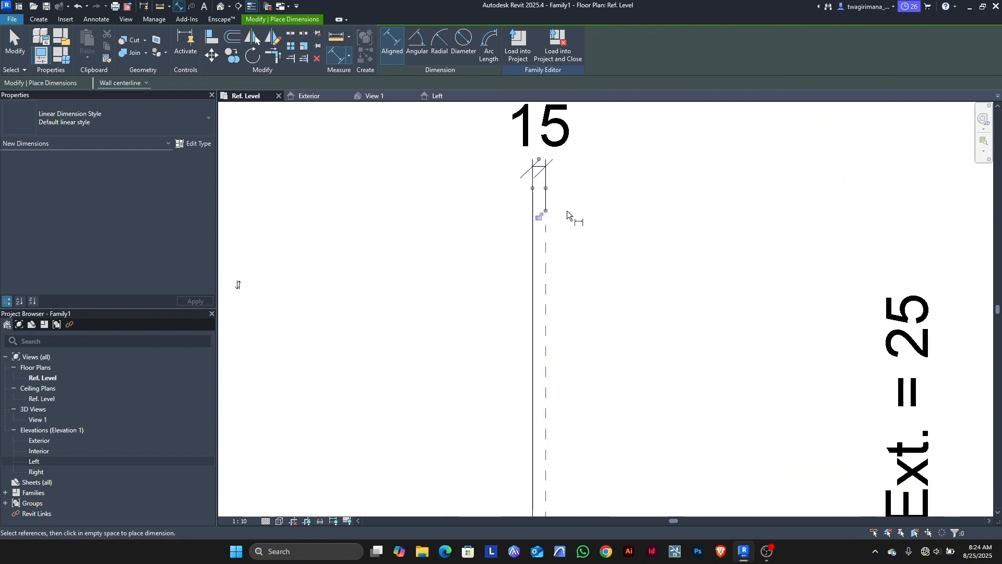
click(541, 220)
scroll(668, 238, down, 2)
scroll(668, 238, down, 3)
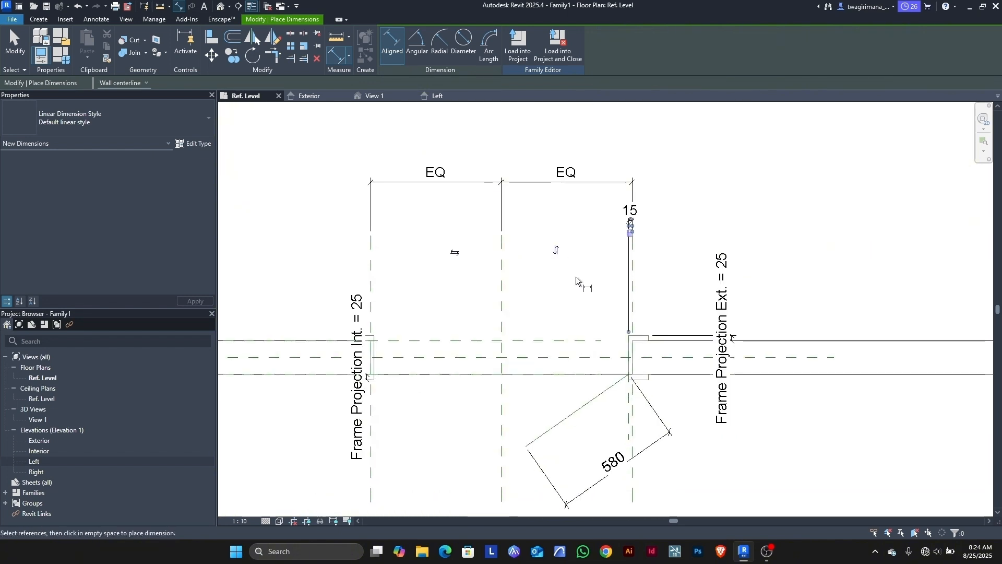
scroll(355, 335, up, 4)
scroll(351, 334, up, 2)
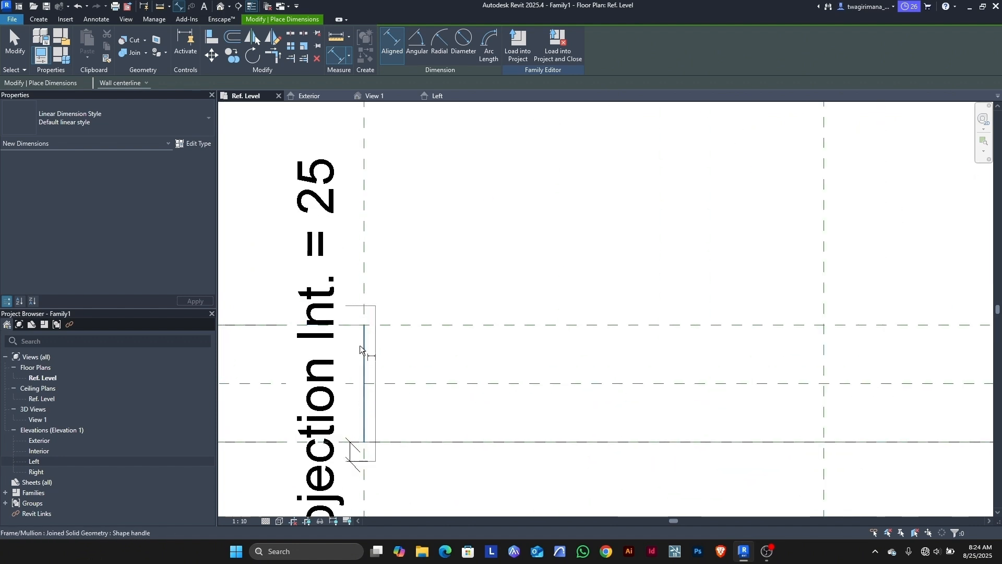
Step: Dimension the left jamb's 15 thickness above the frame
click(375, 355)
click(377, 355)
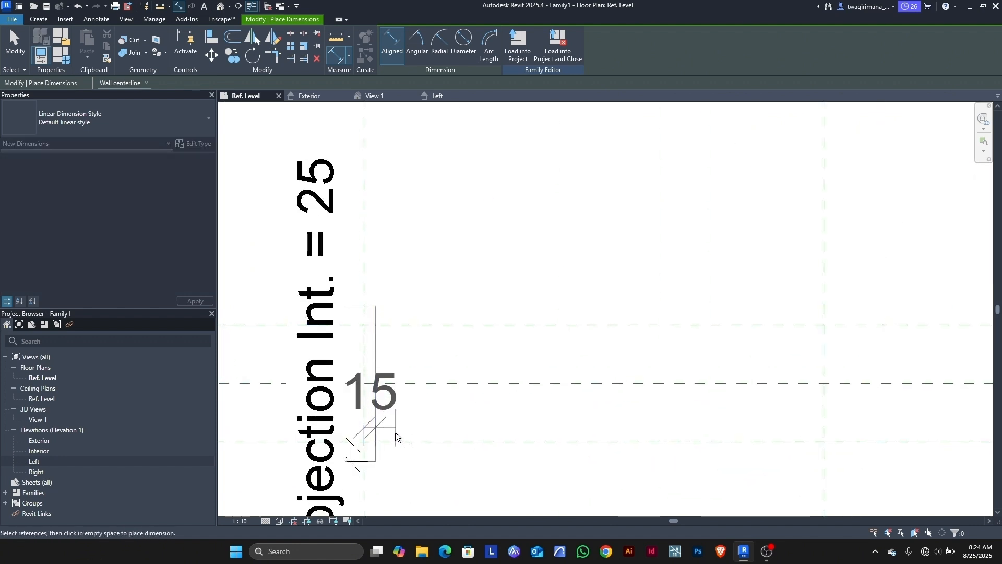
scroll(400, 418, down, 4)
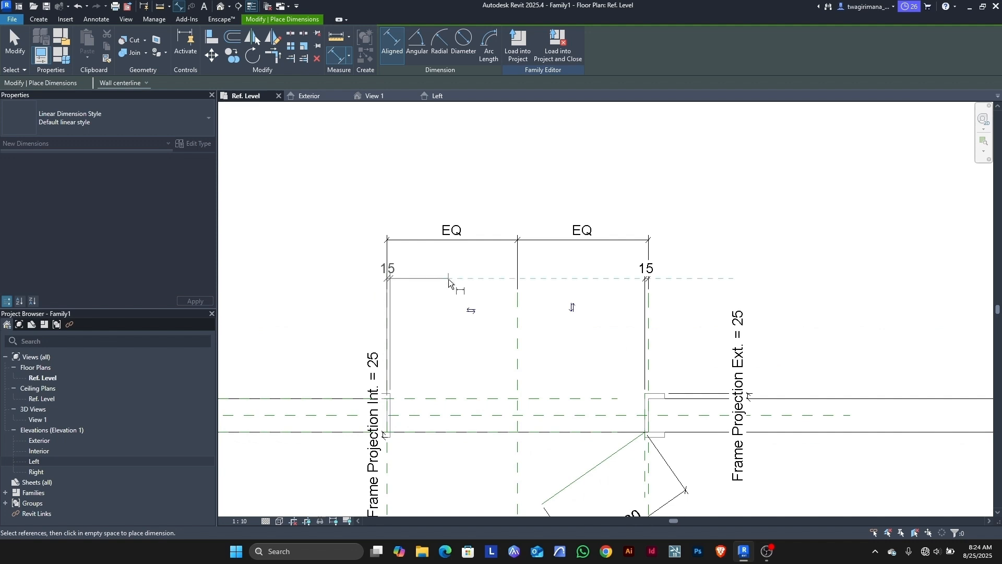
click(453, 273)
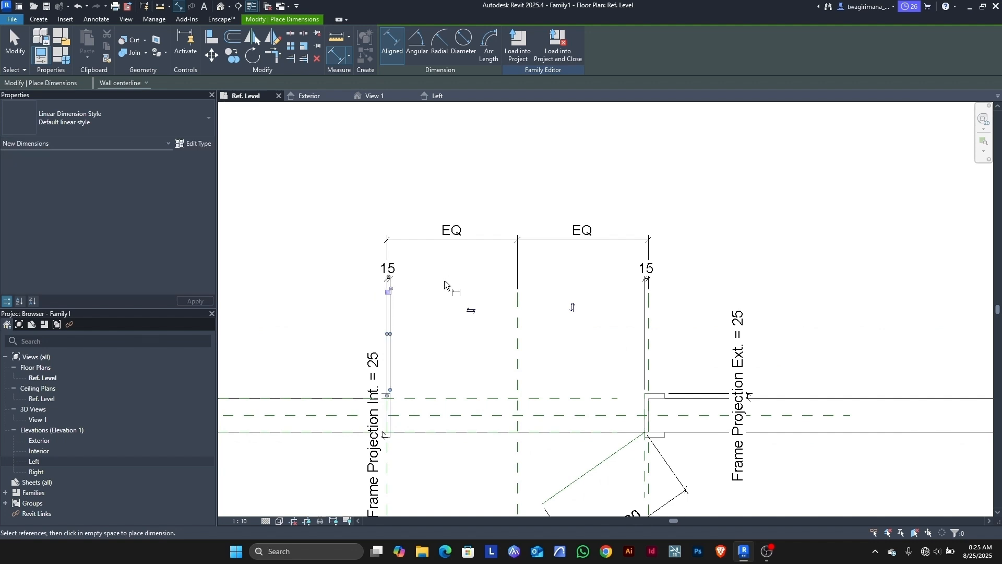
click(14, 45)
scroll(397, 443, up, 2)
scroll(397, 442, up, 4)
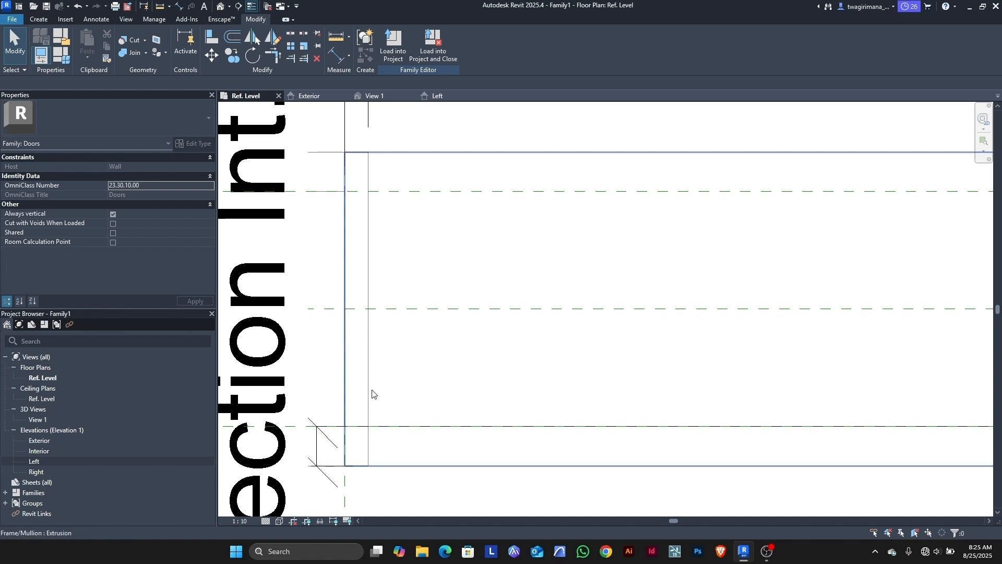
scroll(370, 394, down, 2)
scroll(369, 284, up, 4)
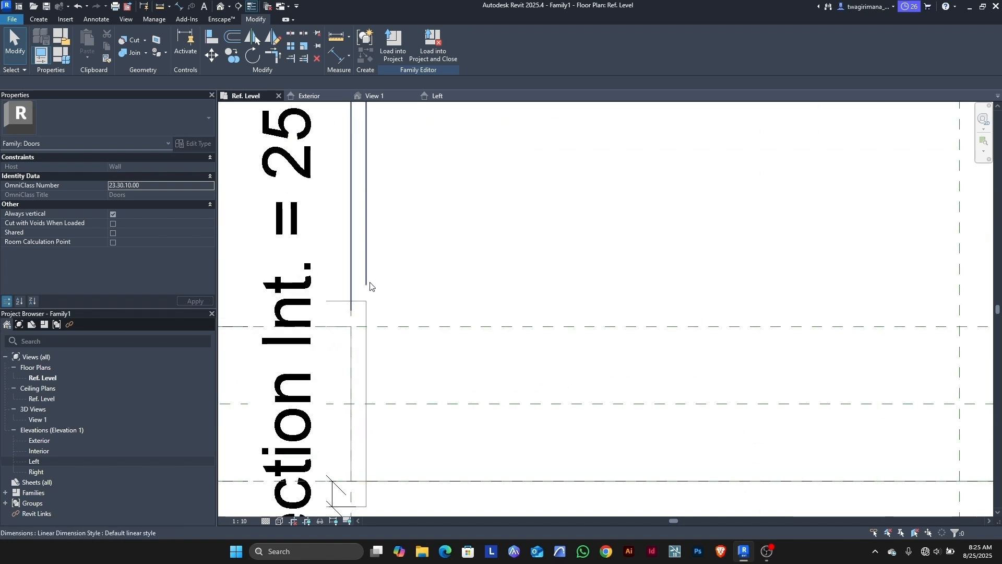
click(335, 304)
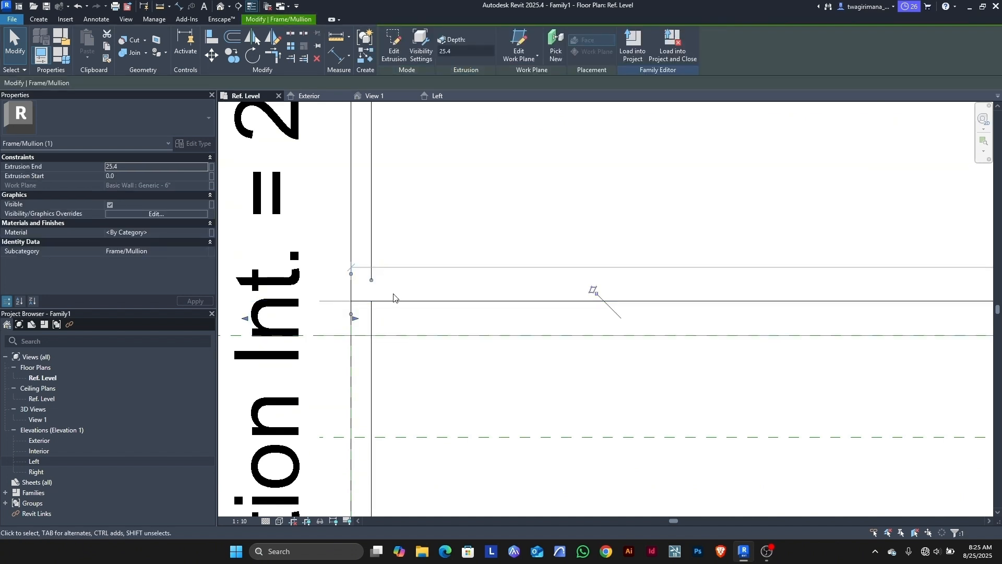
scroll(365, 307, up, 2)
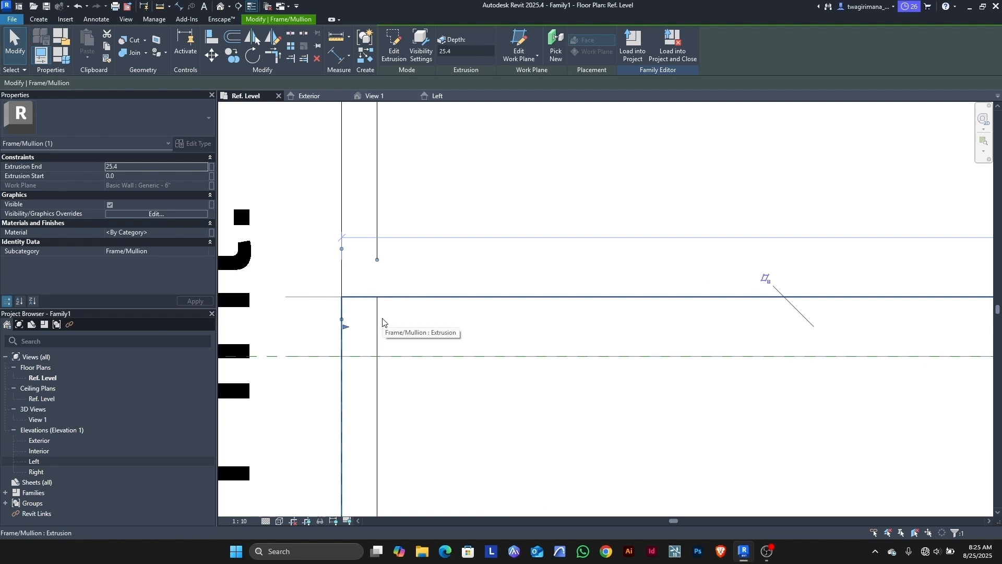
scroll(378, 326, down, 4)
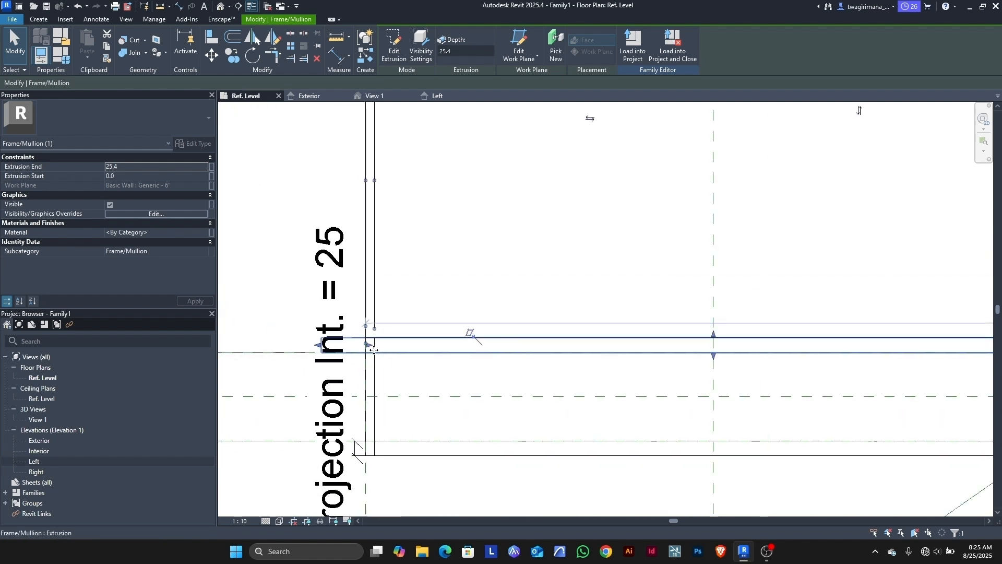
scroll(373, 350, down, 4)
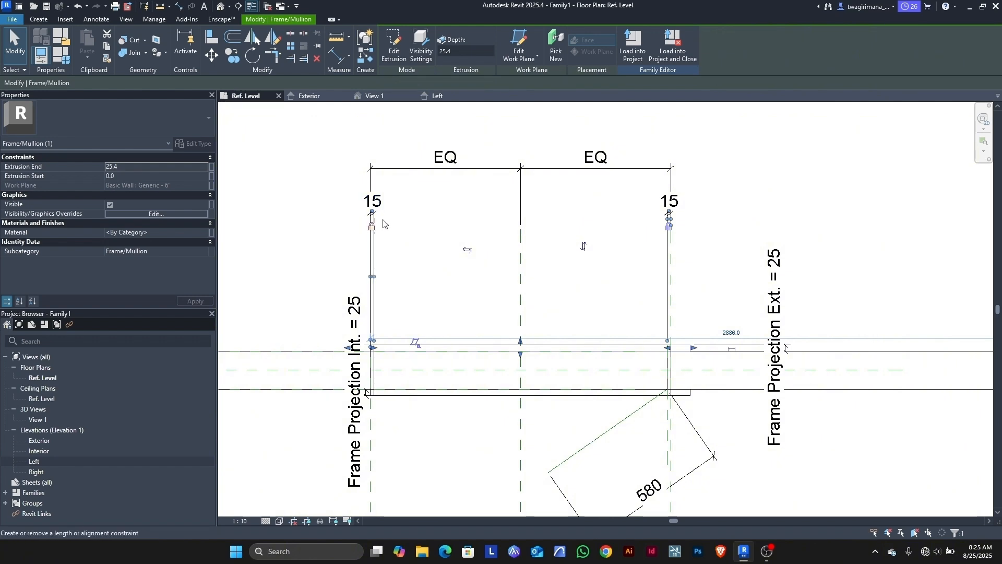
scroll(383, 223, up, 4)
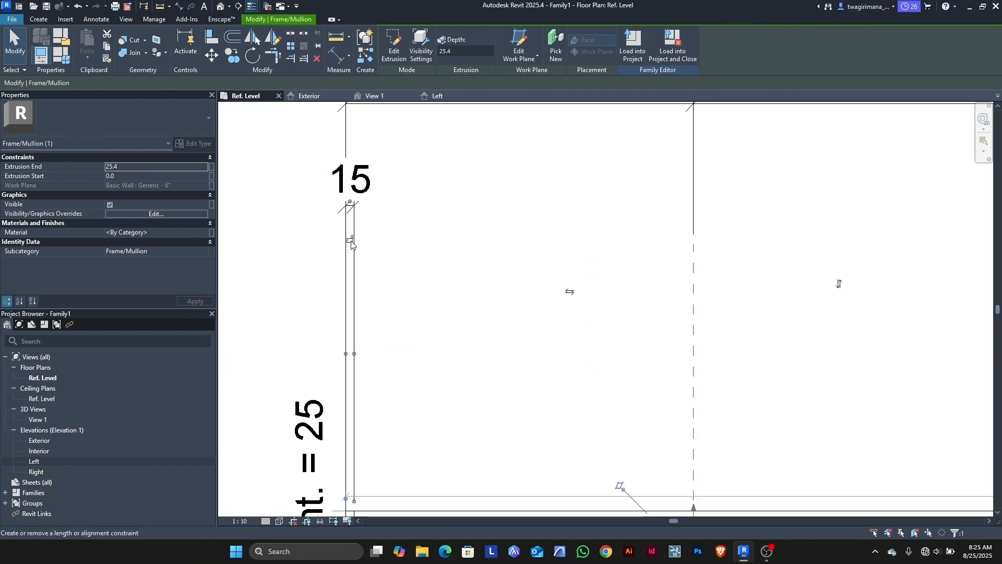
scroll(353, 243, down, 5)
scroll(525, 285, up, 4)
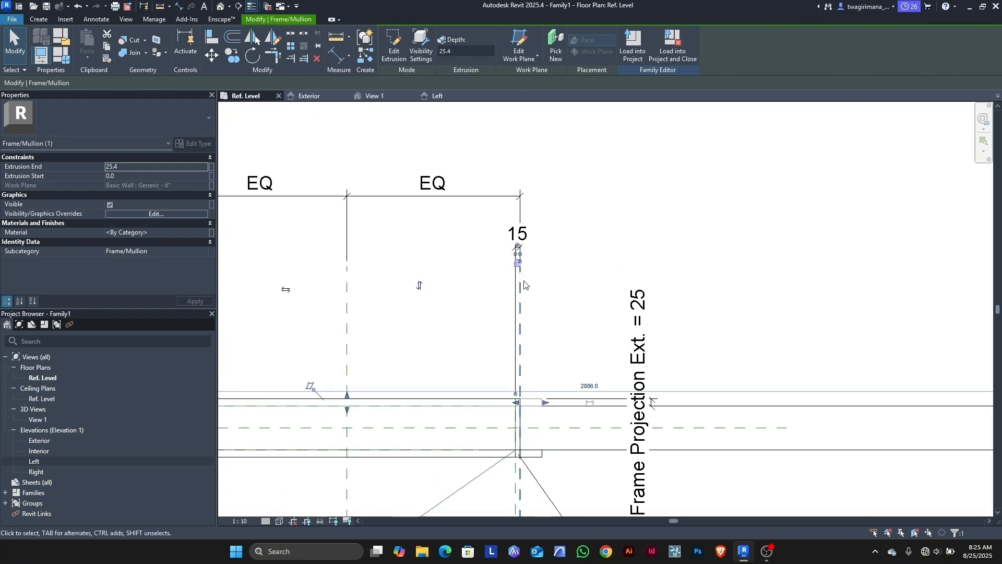
scroll(525, 284, up, 2)
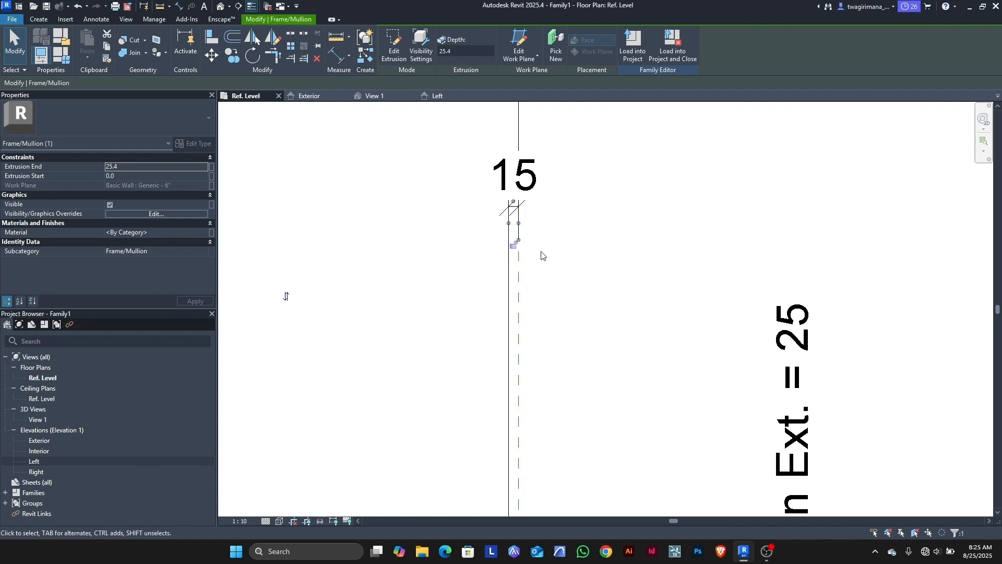
click(543, 232)
scroll(527, 220, down, 5)
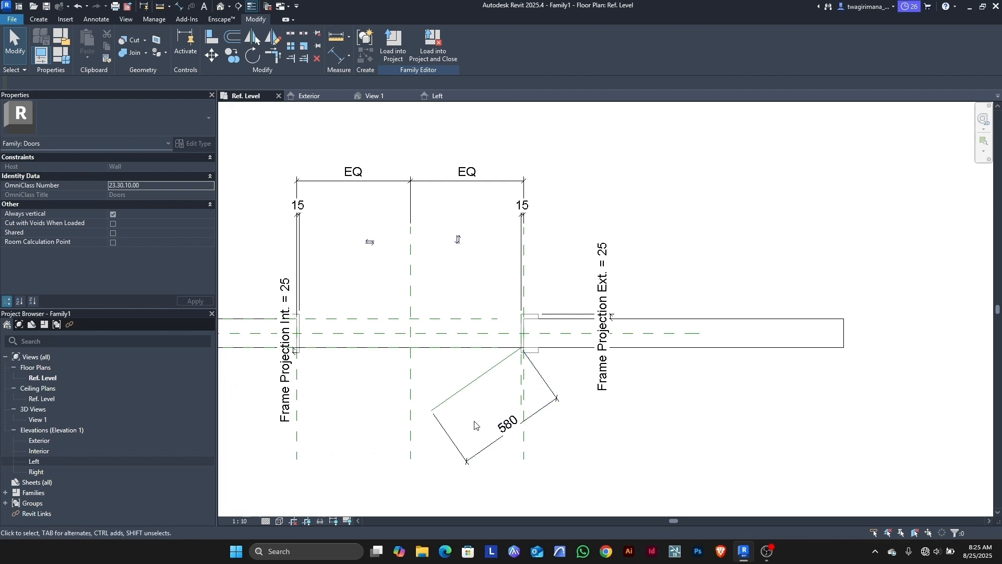
Step: Label the 580 swing dimension with a new instance parameter named 'panel length'
click(481, 452)
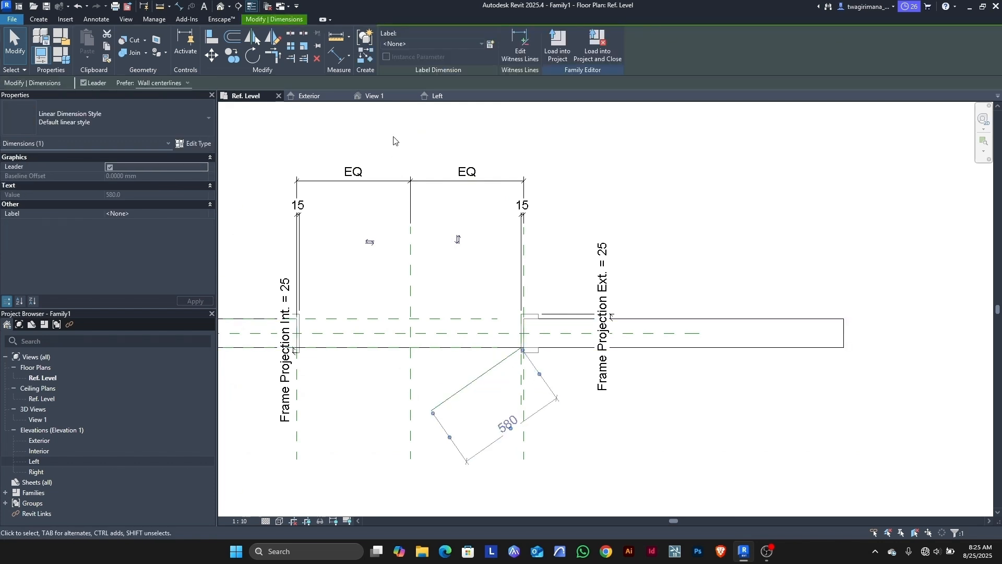
click(492, 46)
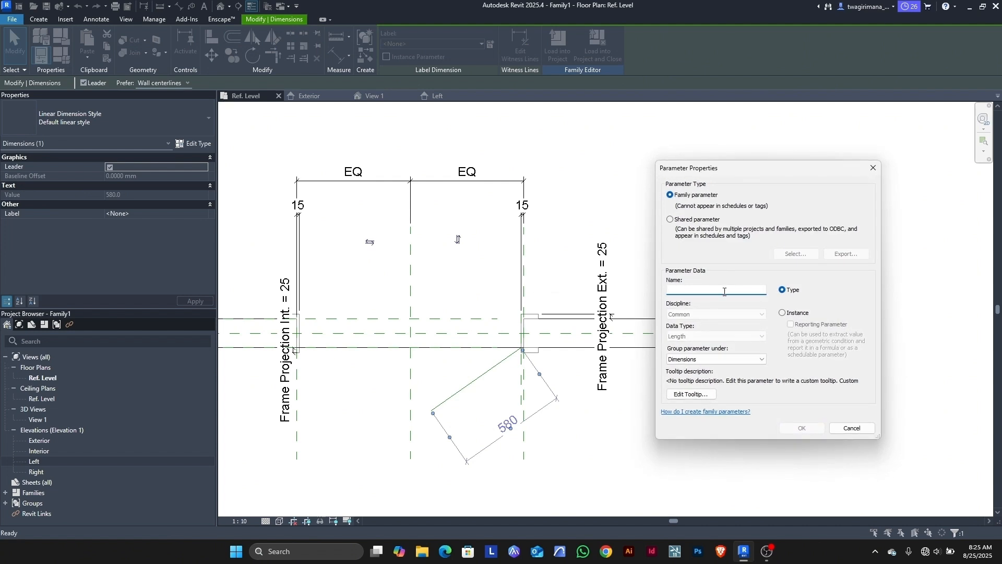
click(782, 313)
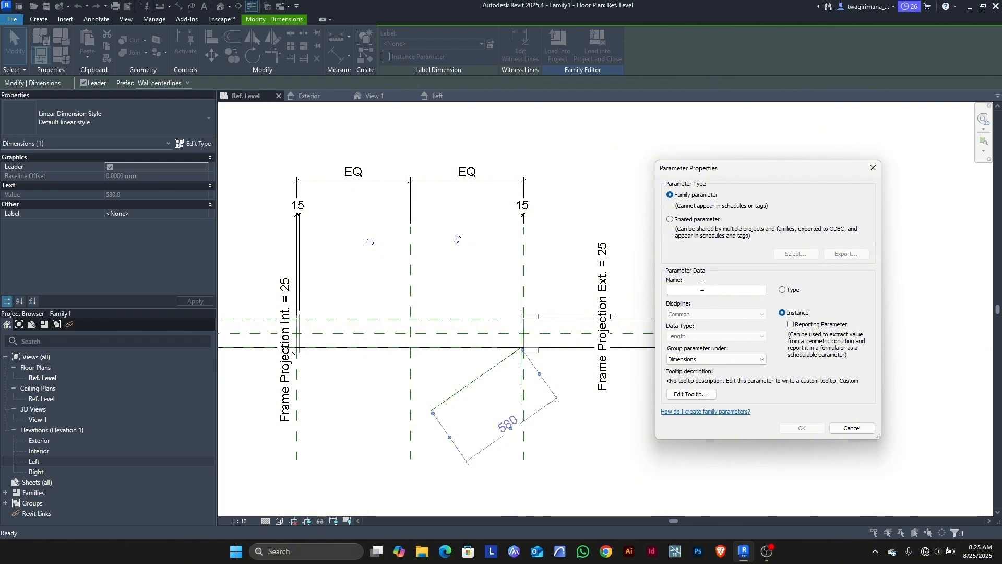
click(701, 290)
text(p)
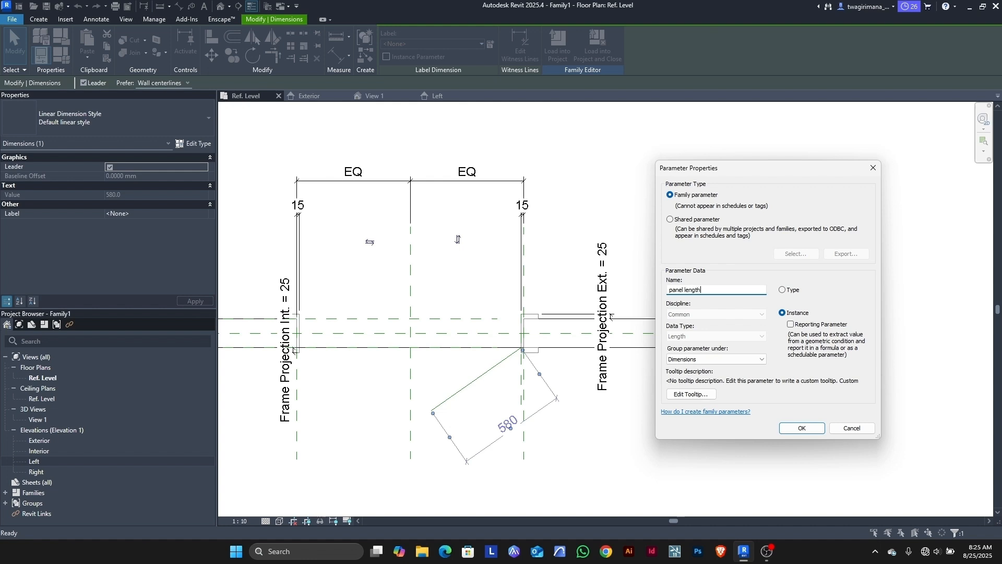
text(anel length)
key(Return)
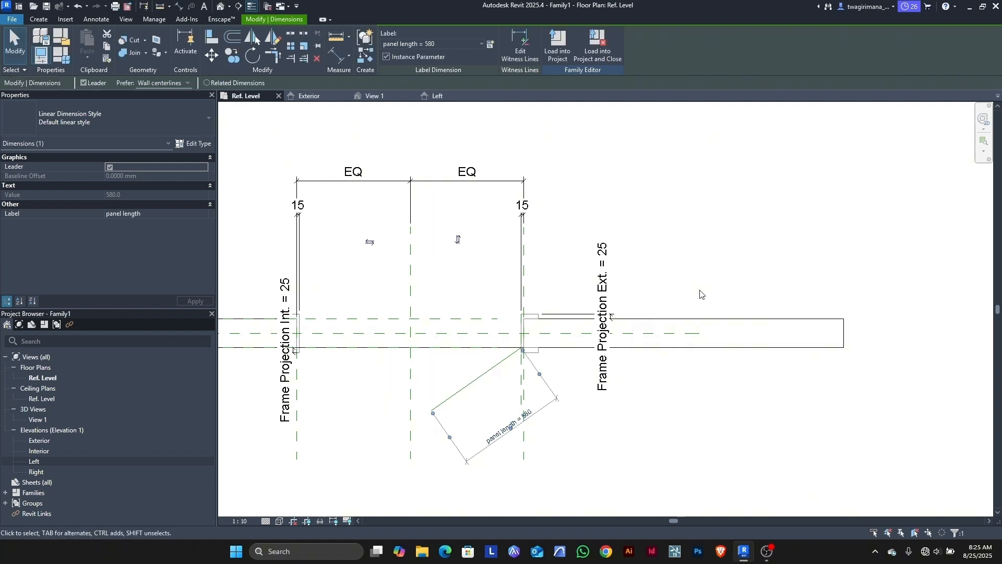
click(571, 438)
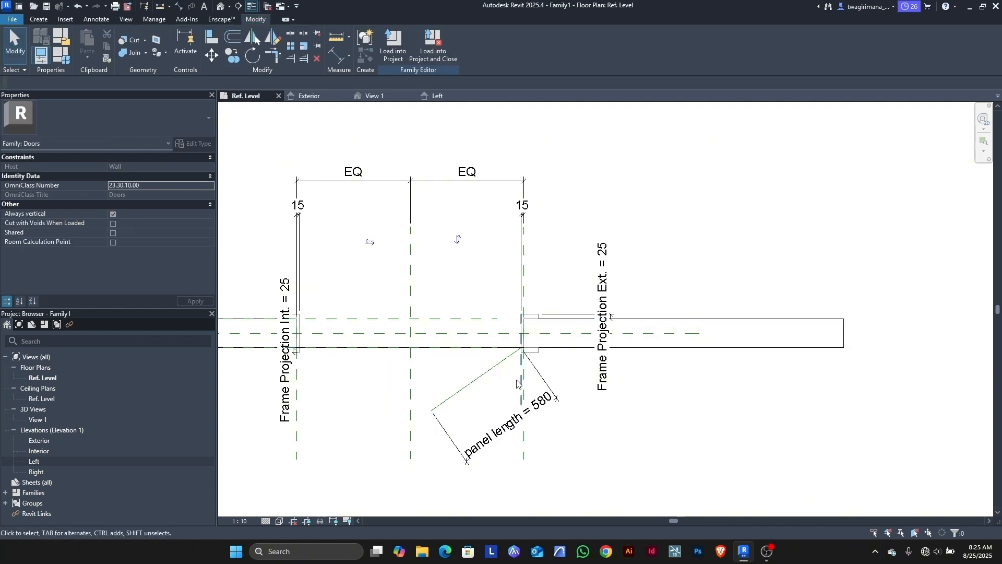
Step: In Family Types, give panel length the formula Width-30 and apply it, yielding 1170
click(70, 61)
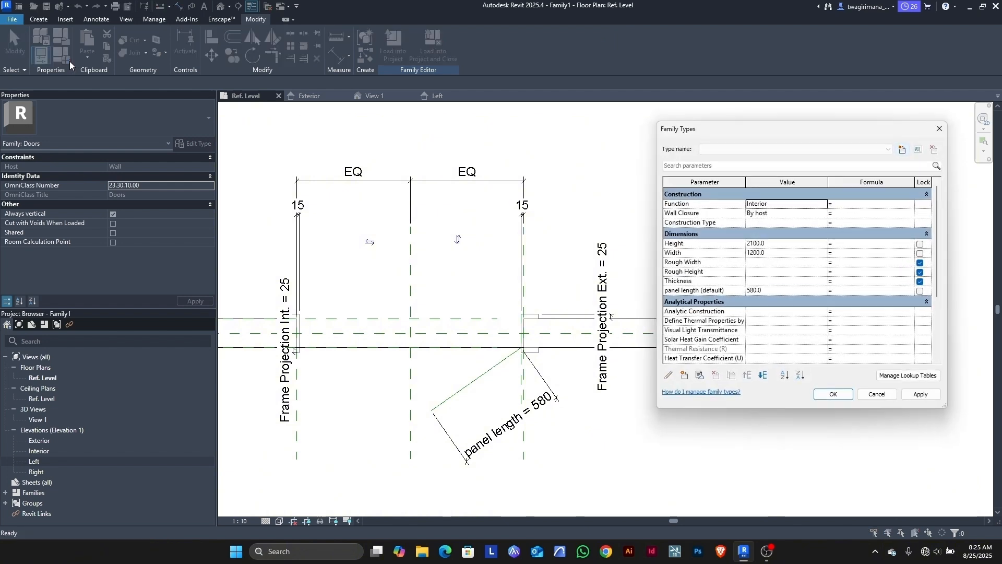
click(779, 253)
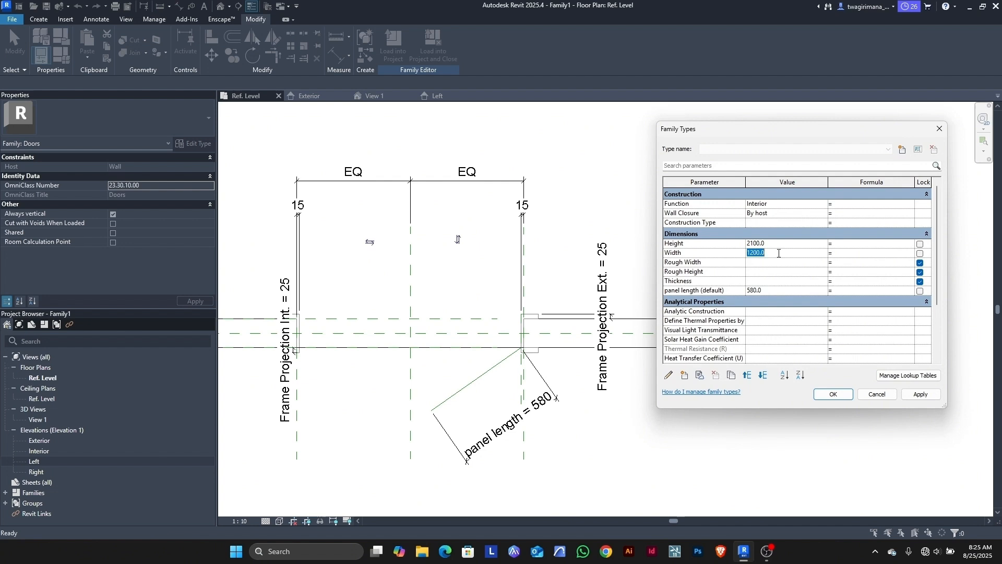
click(734, 254)
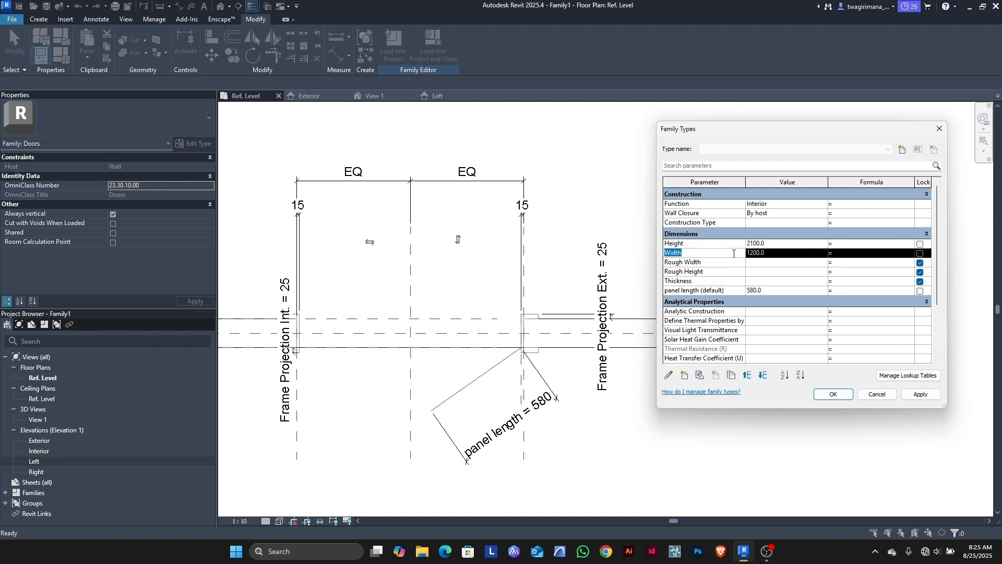
click(846, 290)
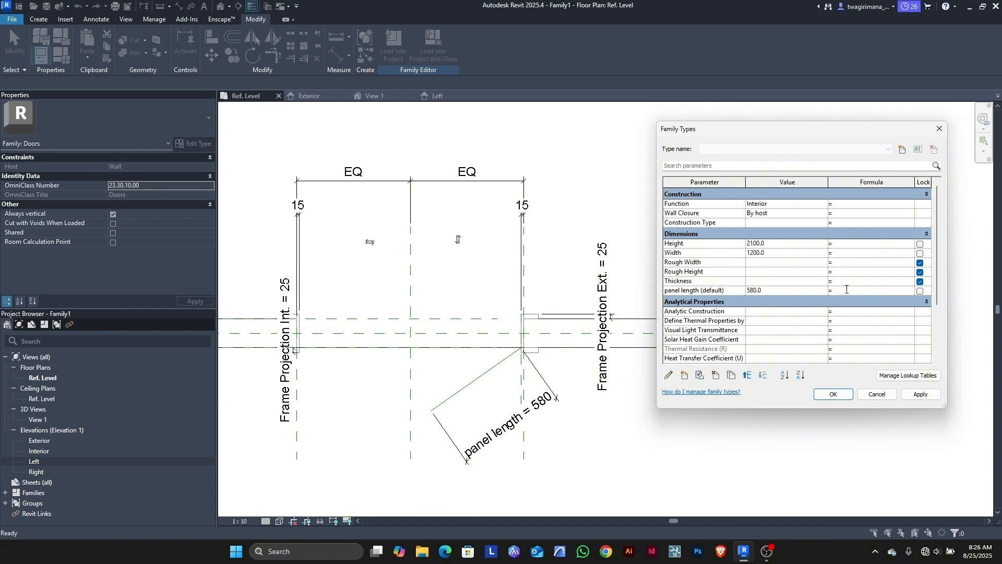
text(Width - 30)
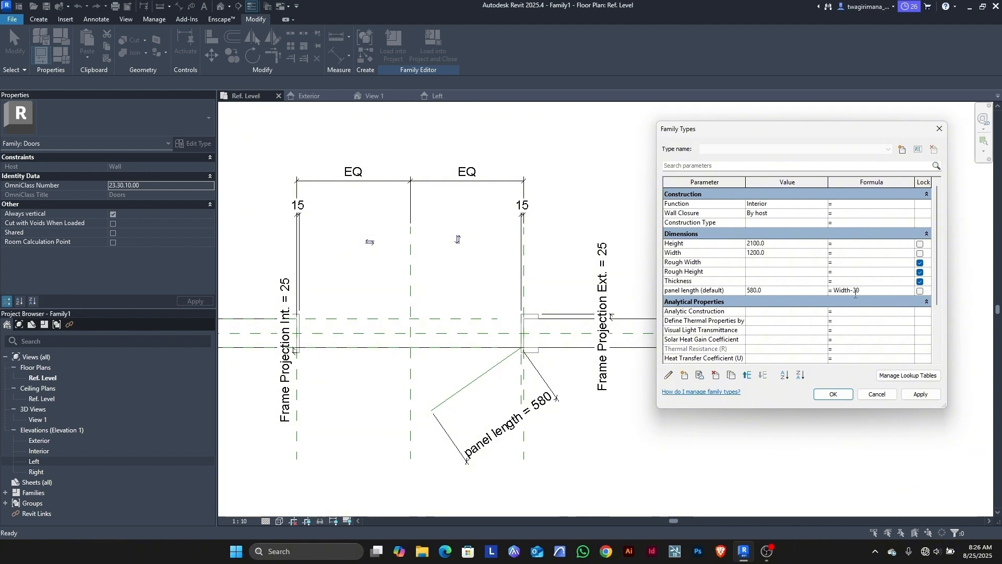
click(911, 396)
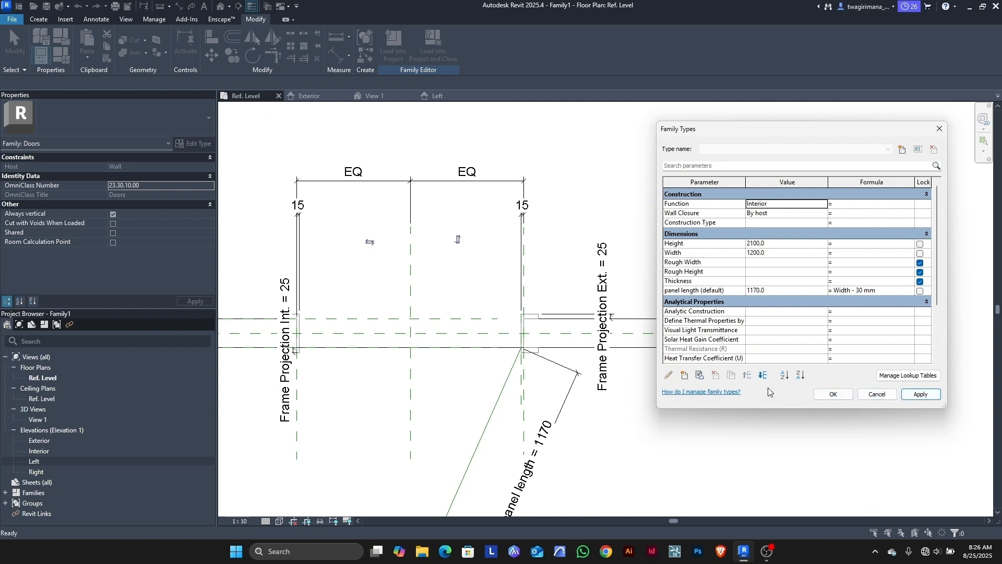
click(833, 395)
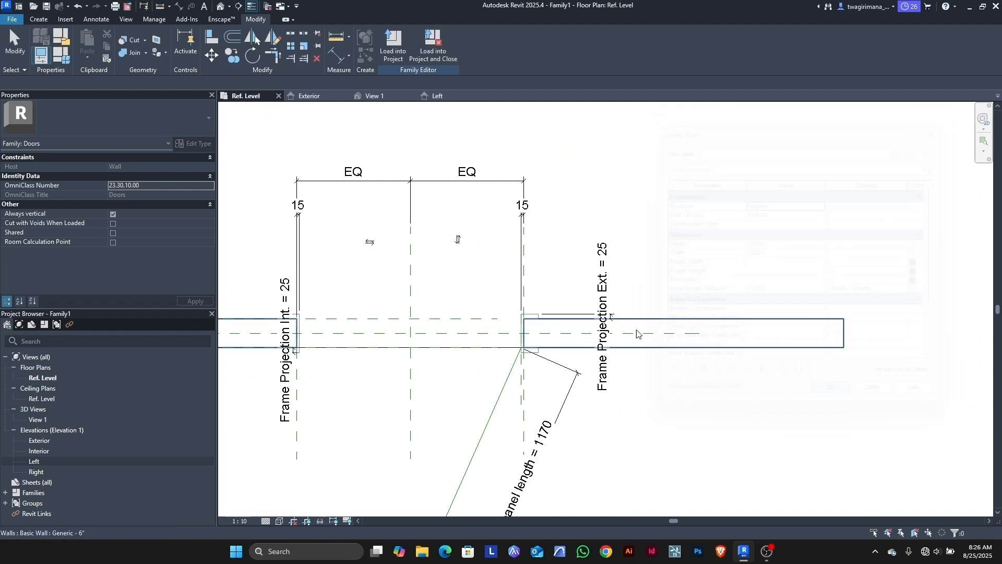
scroll(600, 329, down, 2)
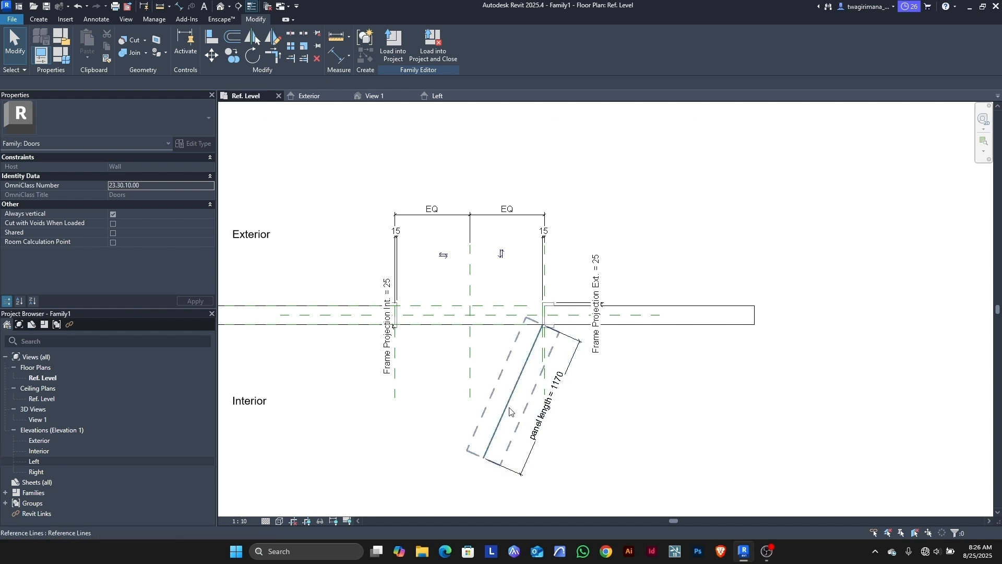
click(510, 412)
drag(485, 459, 459, 431)
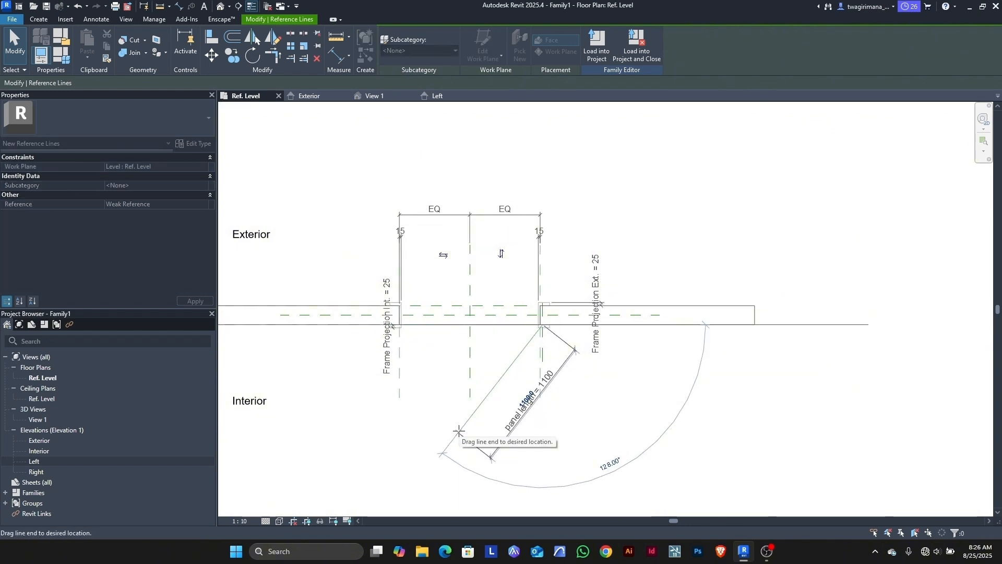
drag(459, 431, 458, 432)
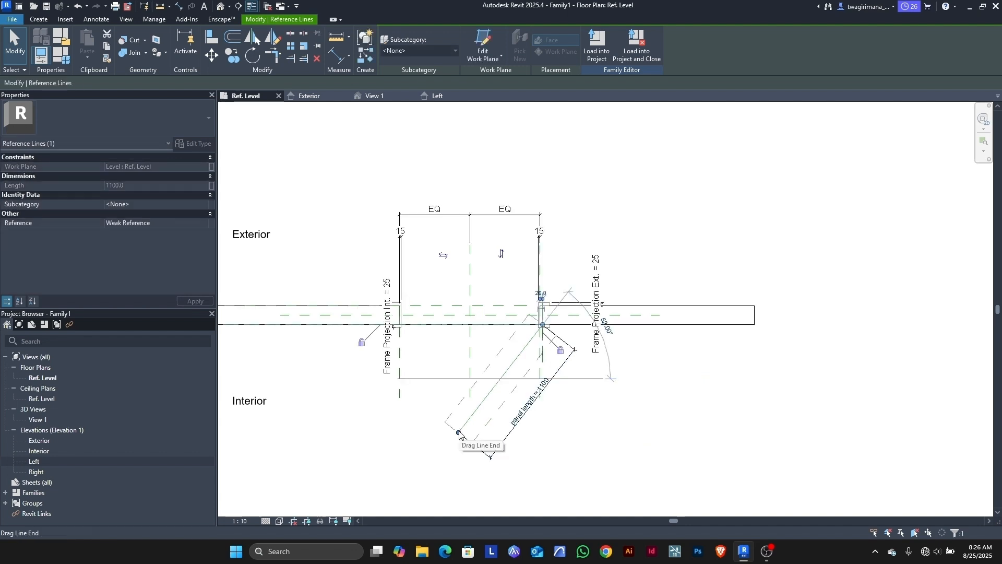
key(Escape)
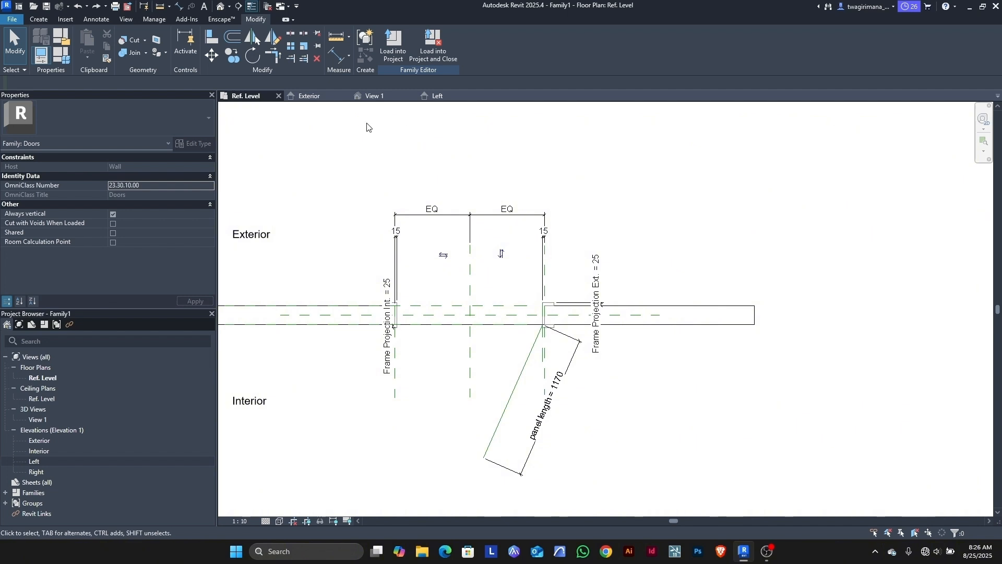
Step: Switch to 3D View 1, zoom to the door frame, and set the scale to 1:10
click(378, 97)
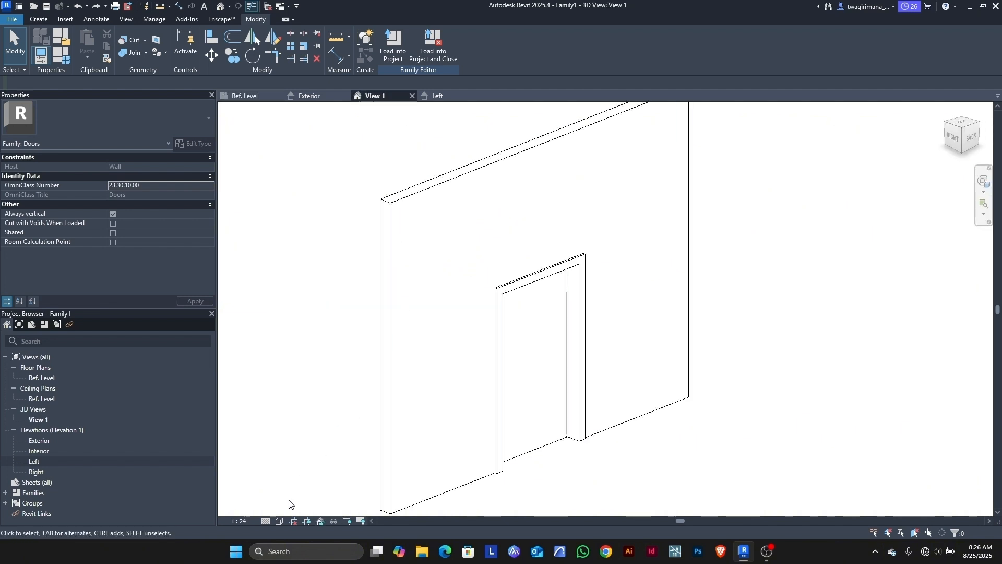
scroll(430, 347, down, 4)
scroll(446, 375, up, 2)
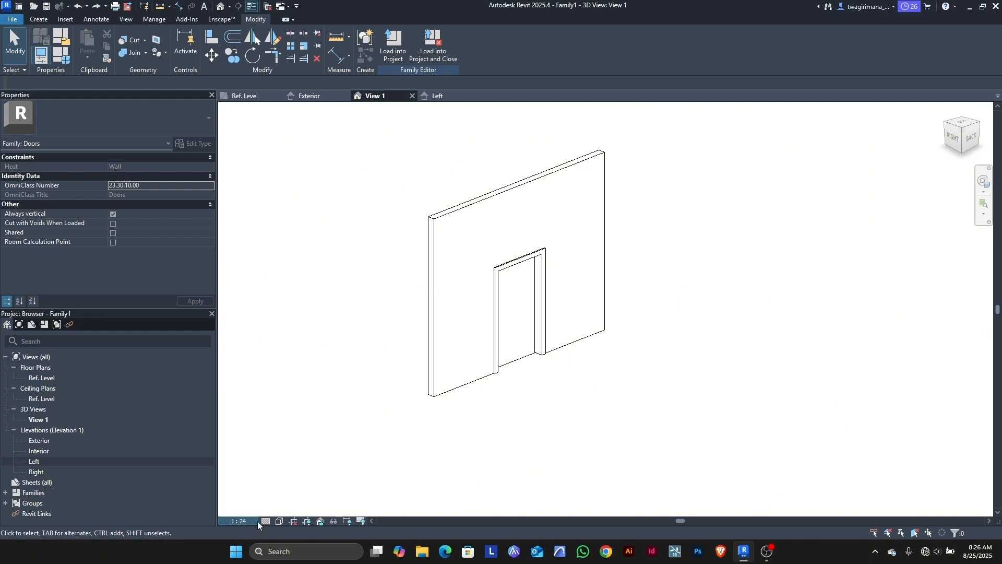
scroll(508, 271, down, 1)
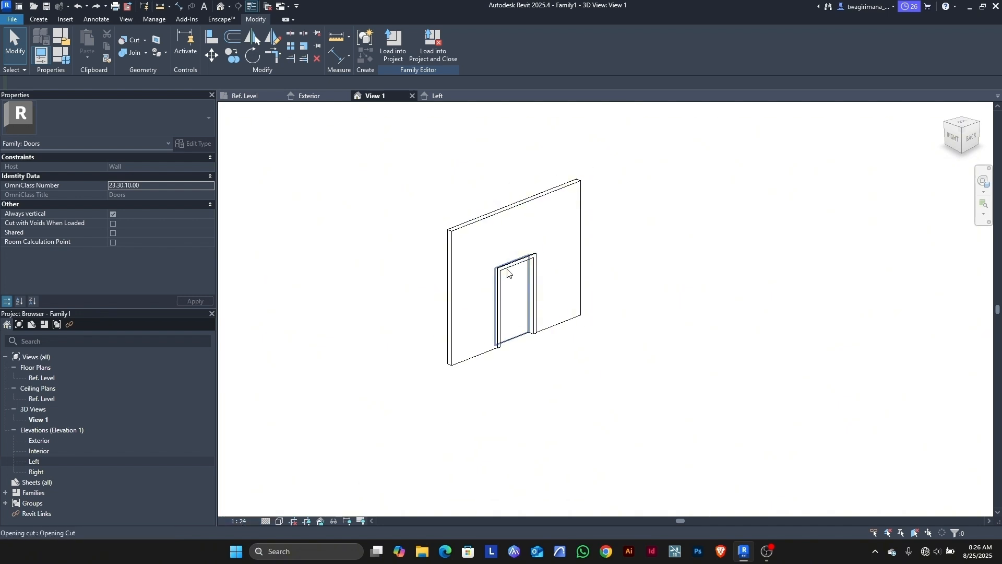
scroll(519, 340, up, 3)
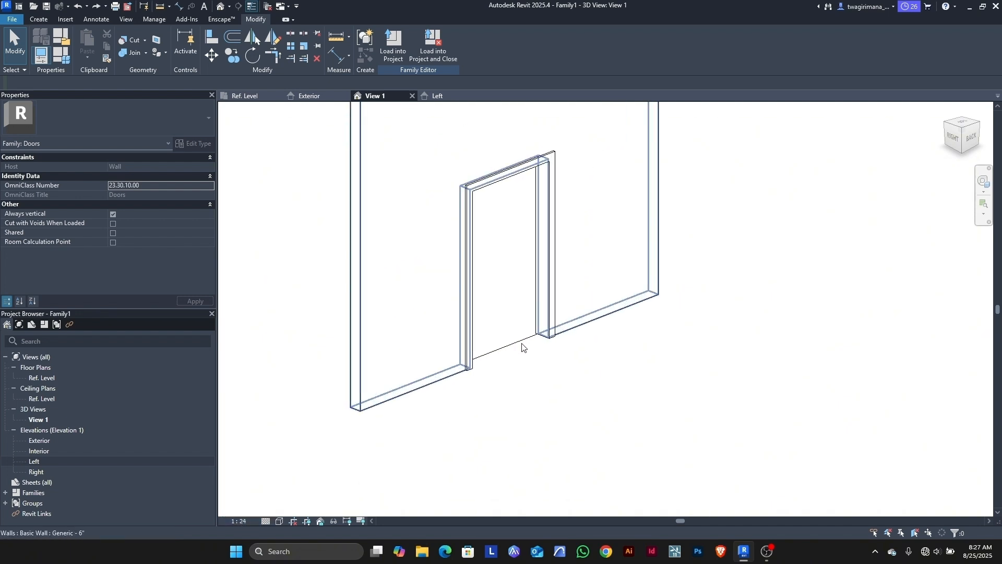
click(240, 521)
click(251, 406)
scroll(543, 380, down, 3)
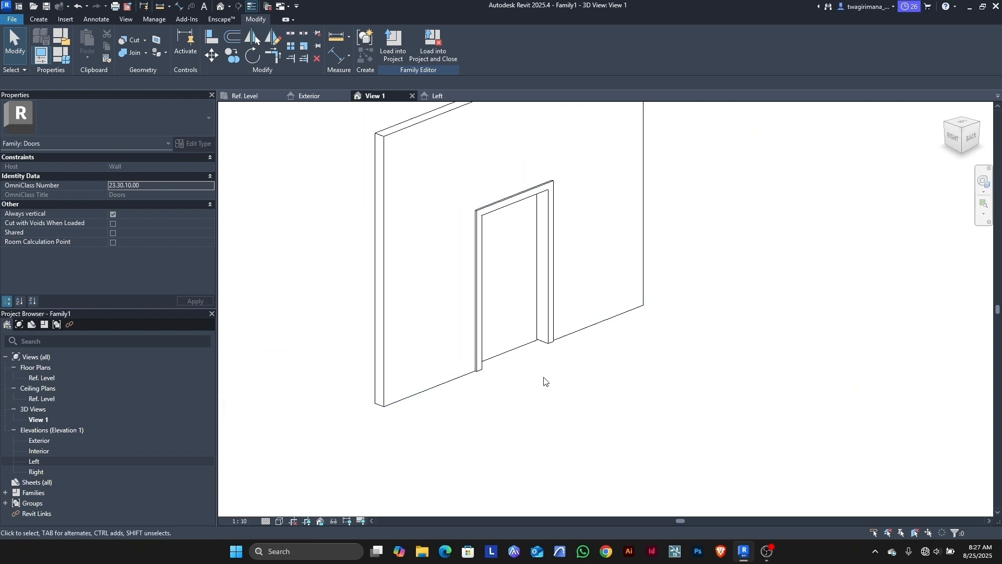
scroll(525, 285, up, 4)
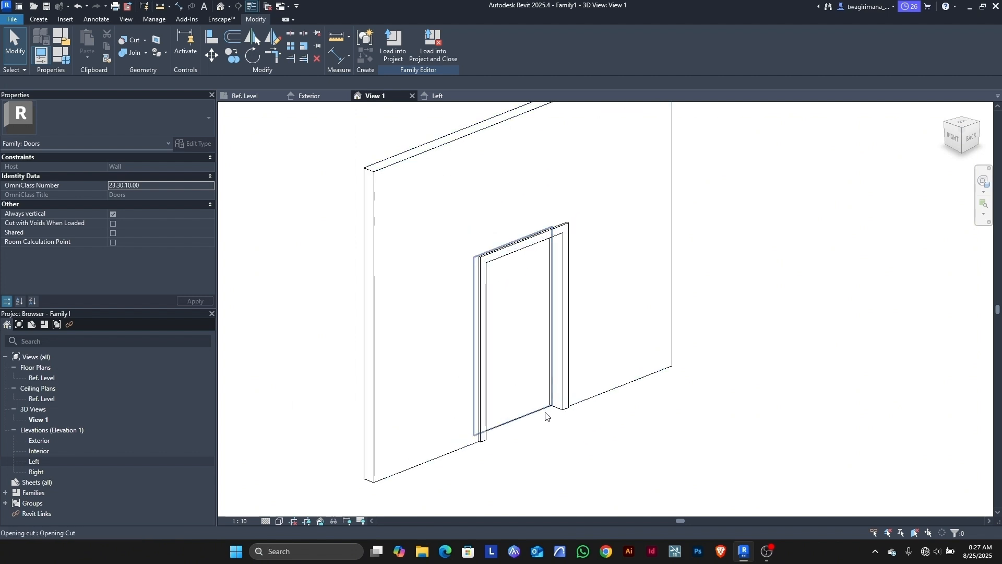
Step: Start a new extrusion and begin picking a work plane, cancelling the first attempt
click(35, 19)
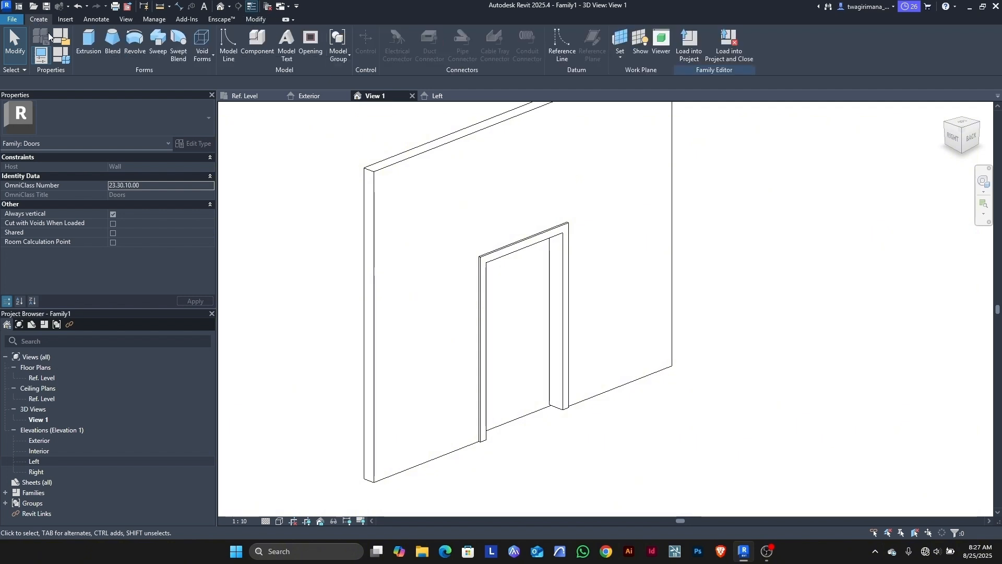
click(87, 48)
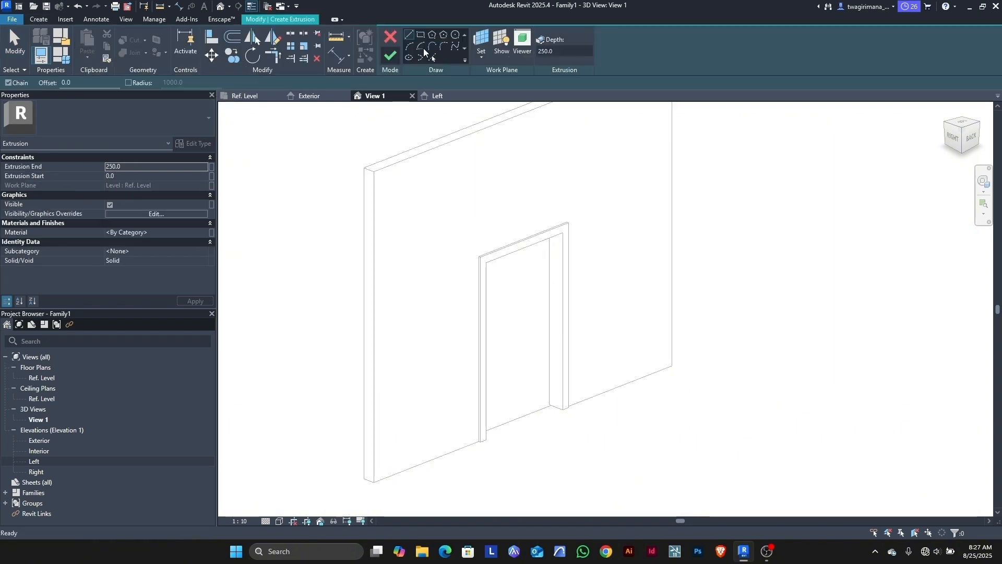
click(482, 55)
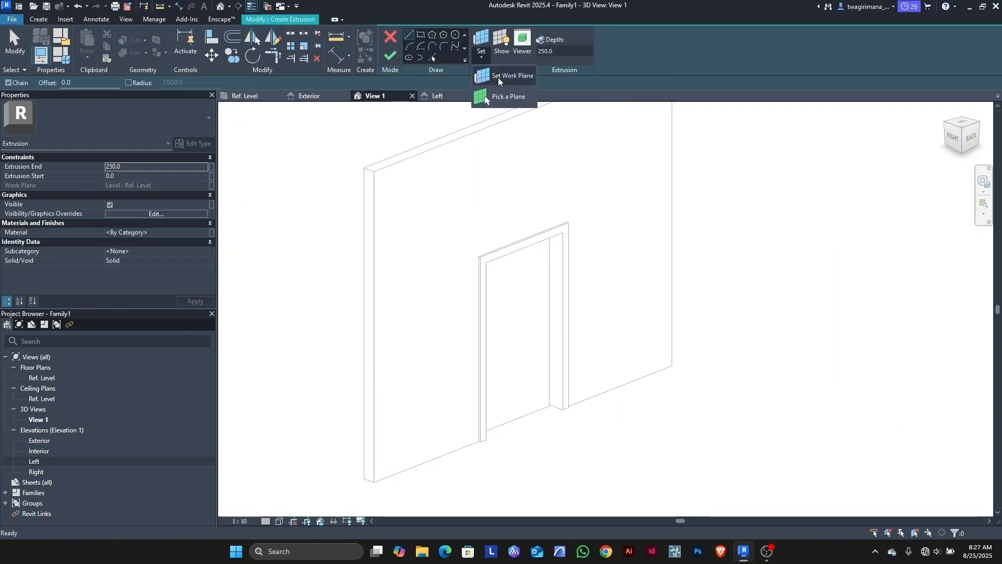
click(503, 98)
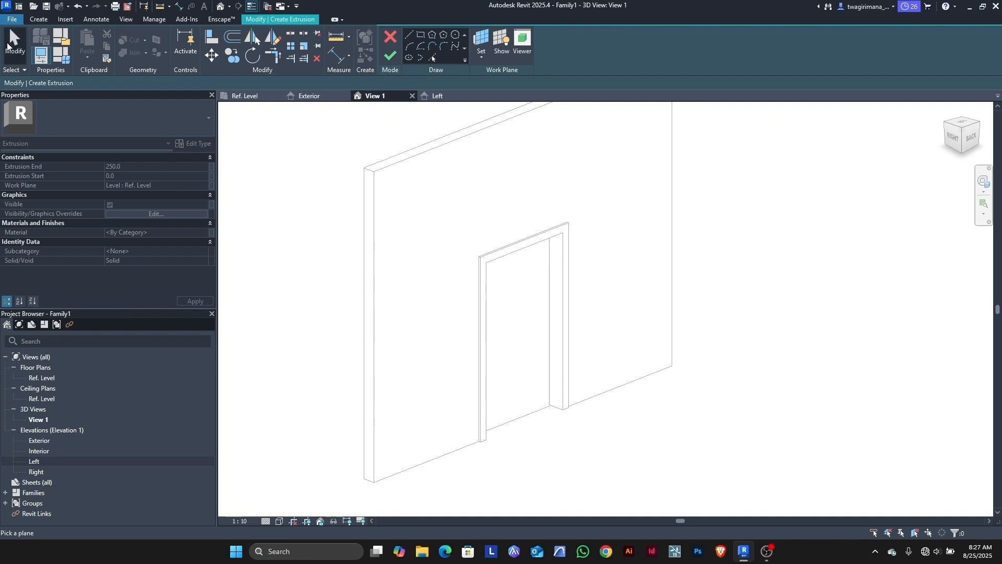
click(15, 44)
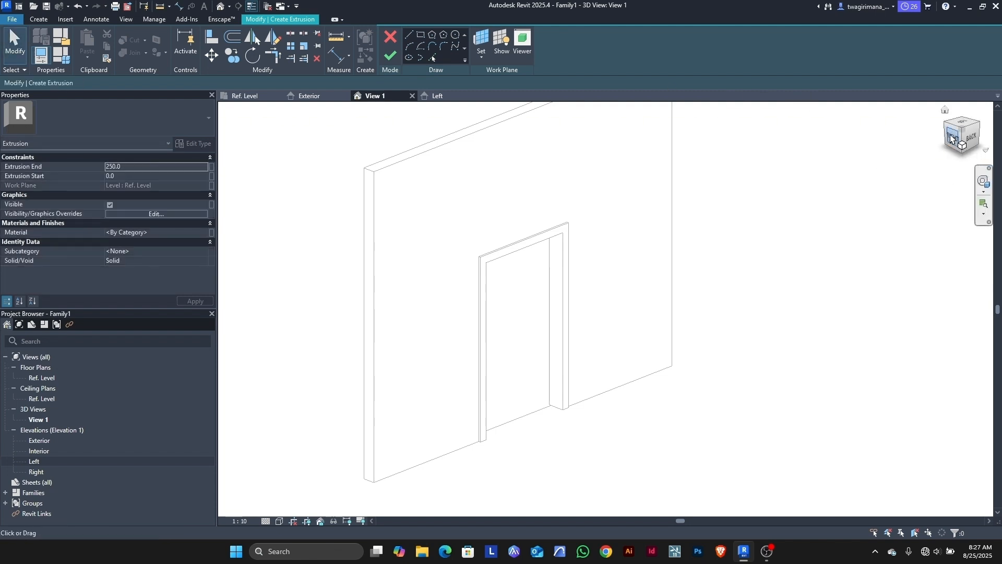
Step: Set the extrusion's work plane to the angled panel reference line's vertical plane
mouse_move(950, 144)
mouse_down()
mouse_move(291, 141)
mouse_move(493, 157)
mouse_move(532, 141)
mouse_move(558, 502)
mouse_up()
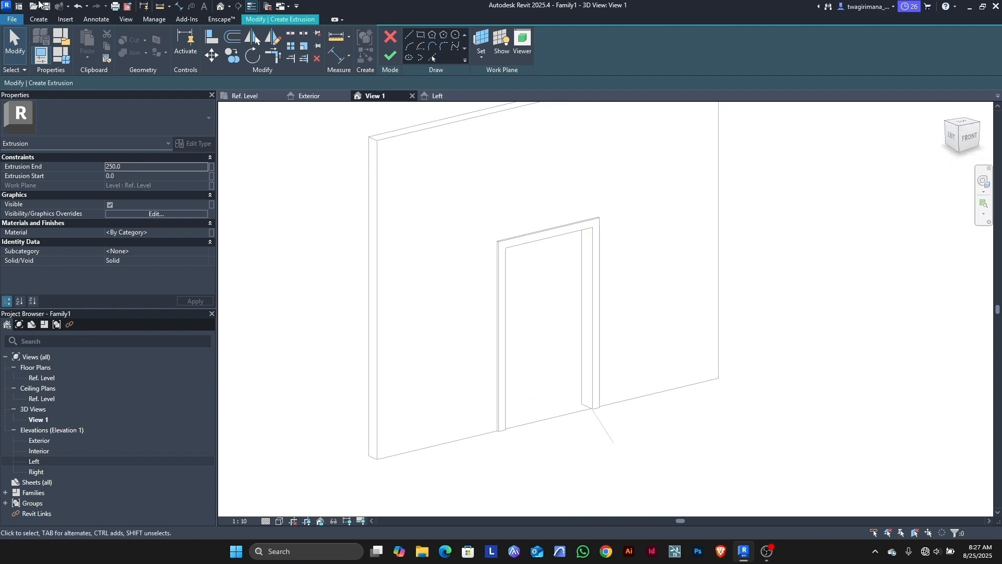
scroll(519, 416, down, 2)
scroll(574, 444, up, 3)
scroll(574, 436, up, 2)
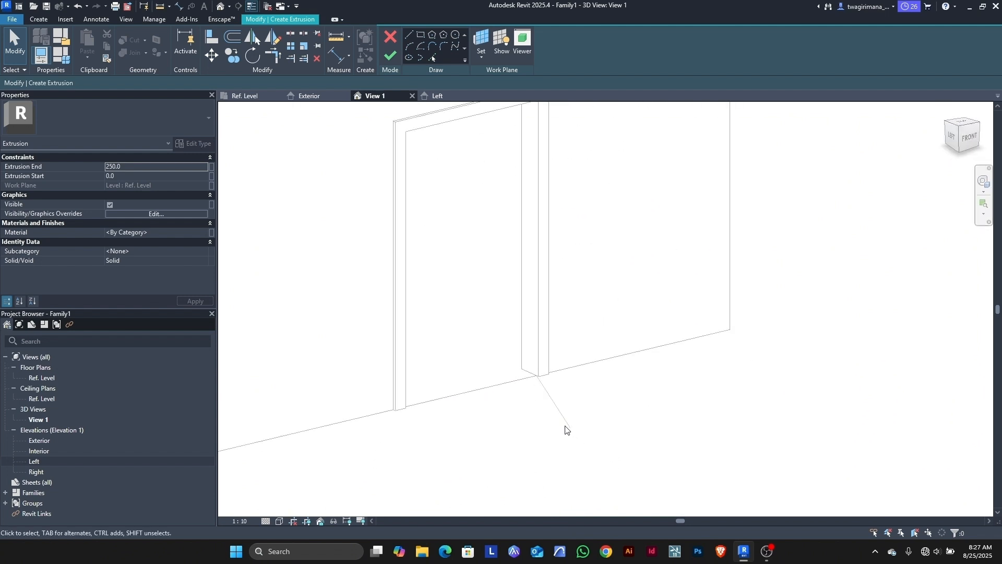
click(481, 40)
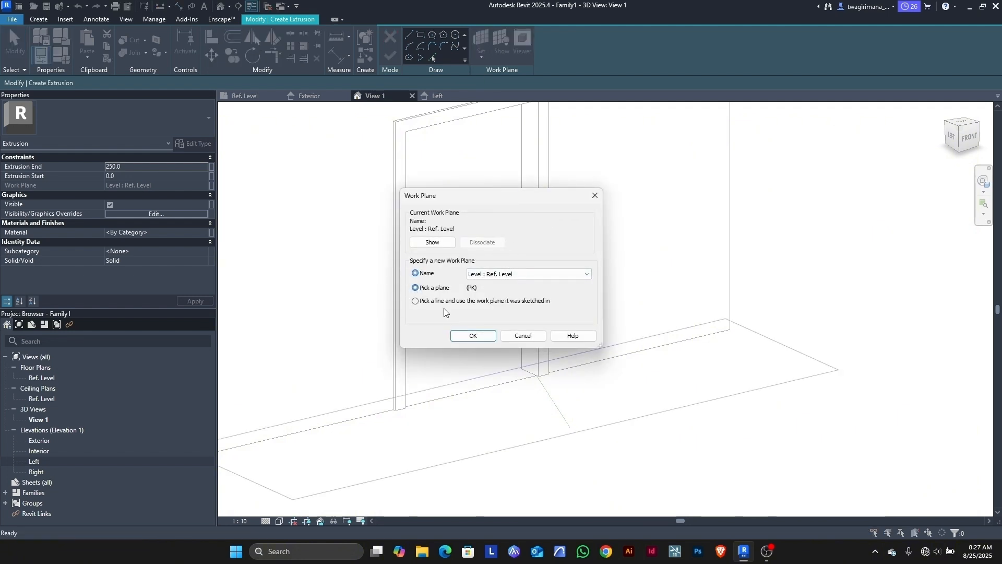
click(472, 335)
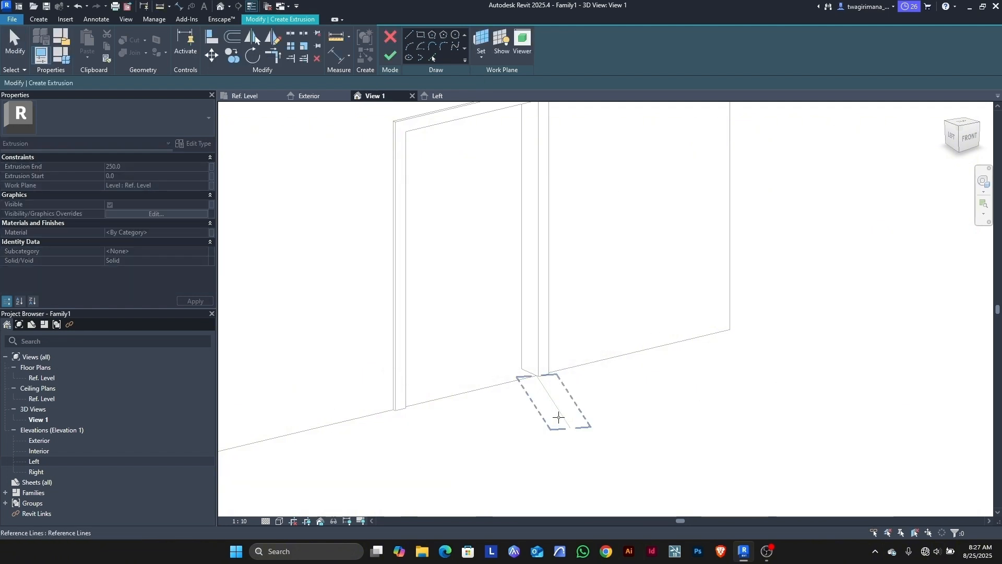
key(Tab)
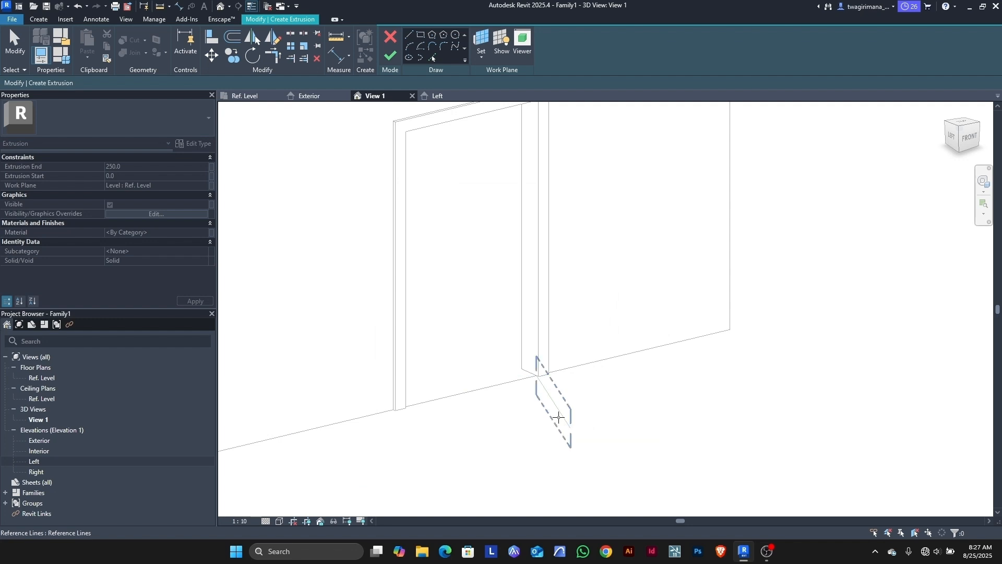
click(559, 417)
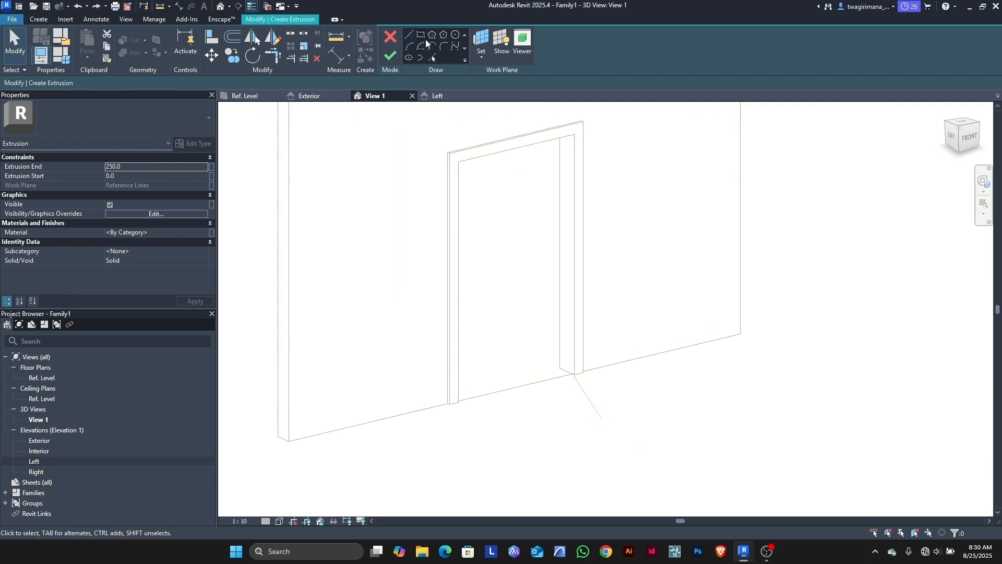
Step: Sketch an 1800 by 1300 panel rectangle from the reference line's end
click(421, 34)
scroll(582, 371, up, 2)
scroll(582, 372, up, 5)
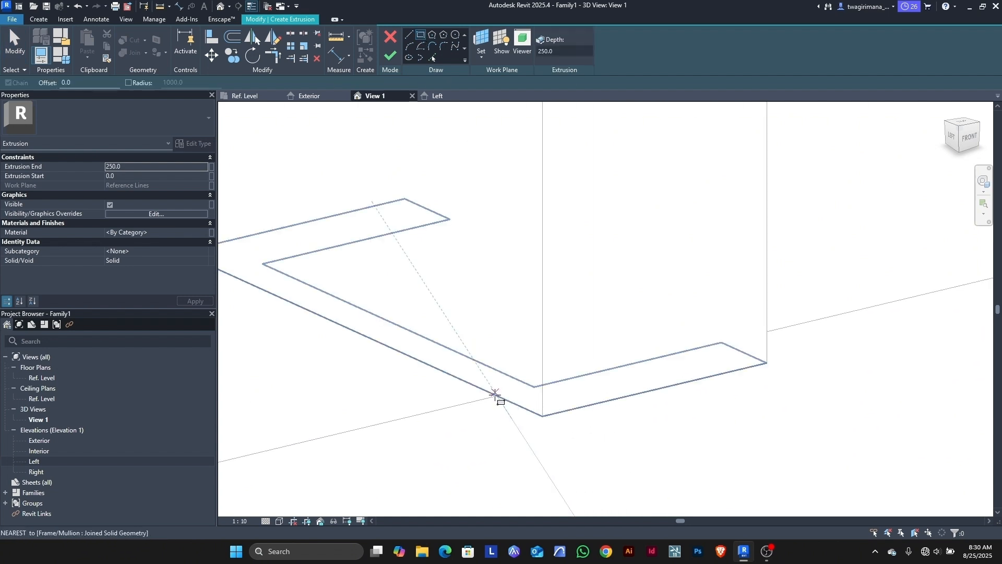
click(499, 396)
scroll(515, 350, down, 4)
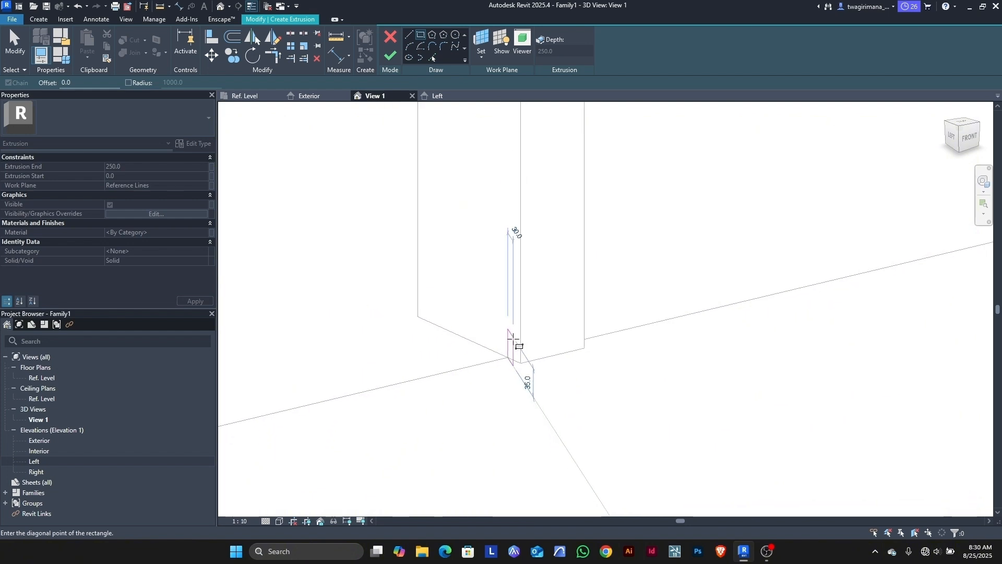
scroll(527, 386, up, 3)
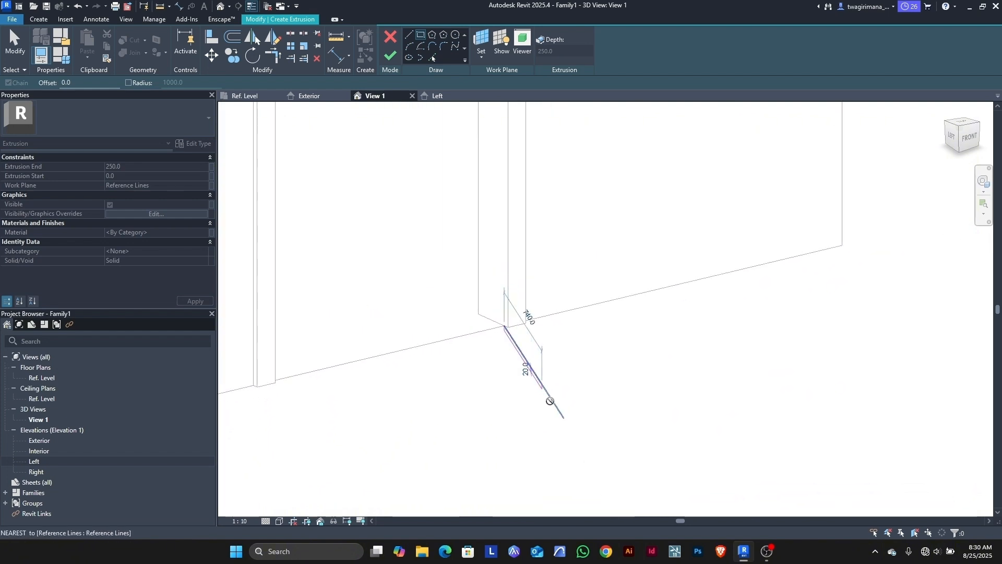
scroll(574, 420, up, 2)
scroll(600, 462, up, 2)
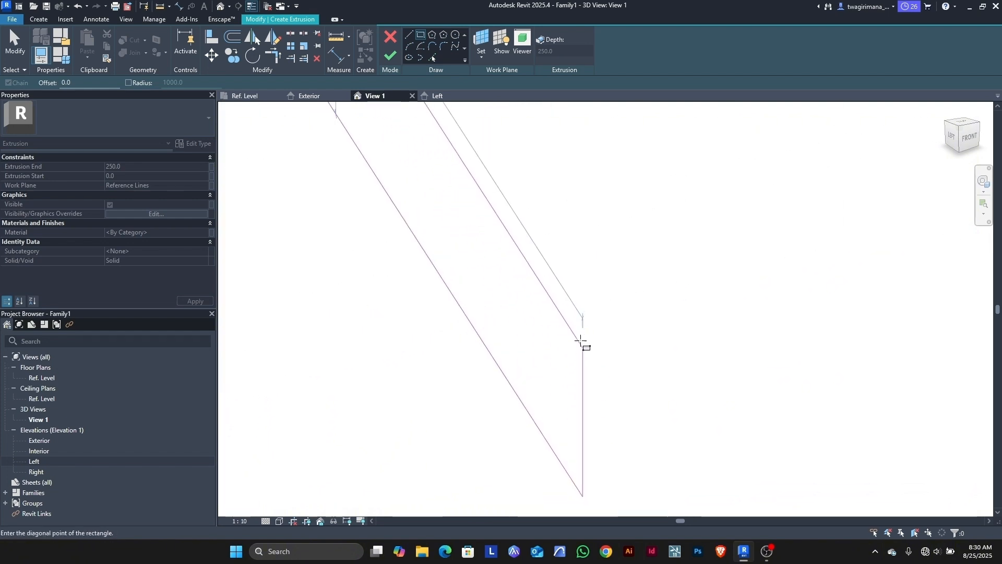
scroll(526, 255, down, 3)
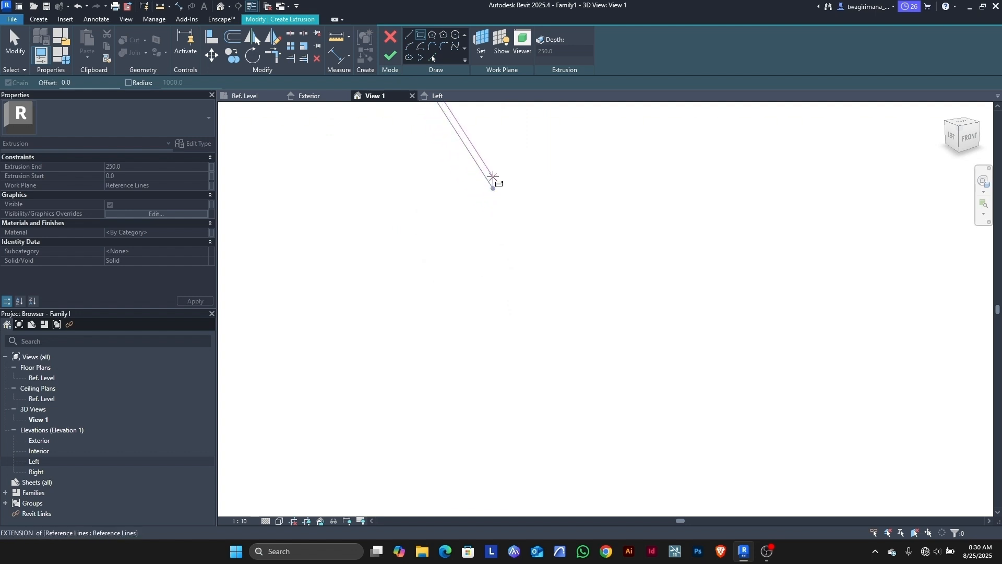
scroll(494, 175, down, 5)
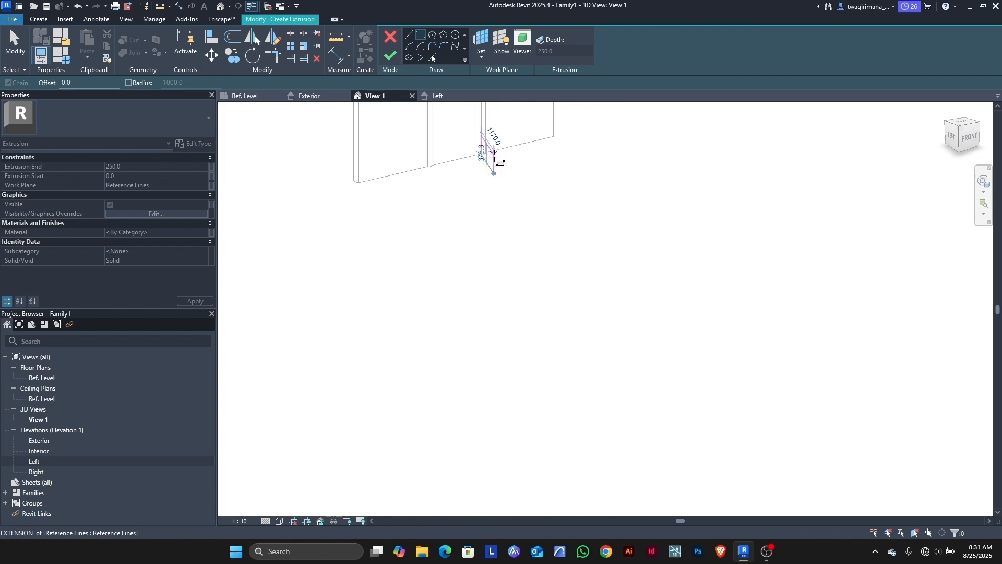
scroll(494, 156, down, 3)
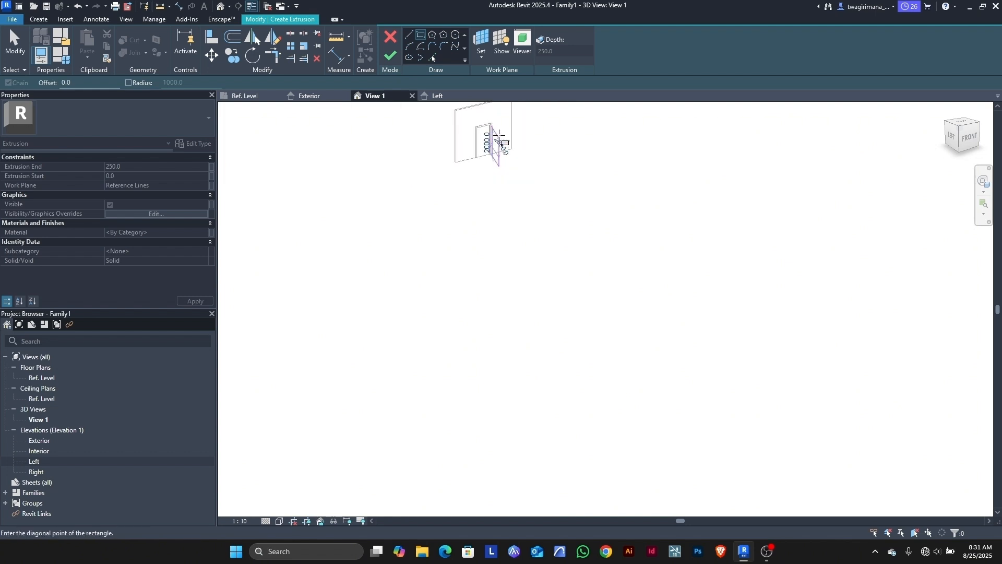
scroll(495, 133, up, 3)
scroll(495, 133, up, 3)
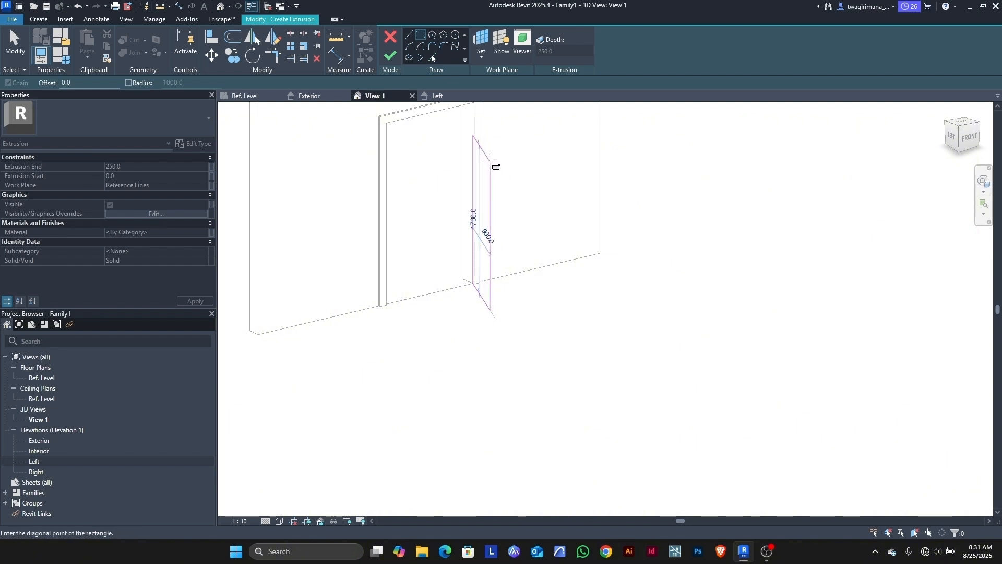
click(496, 166)
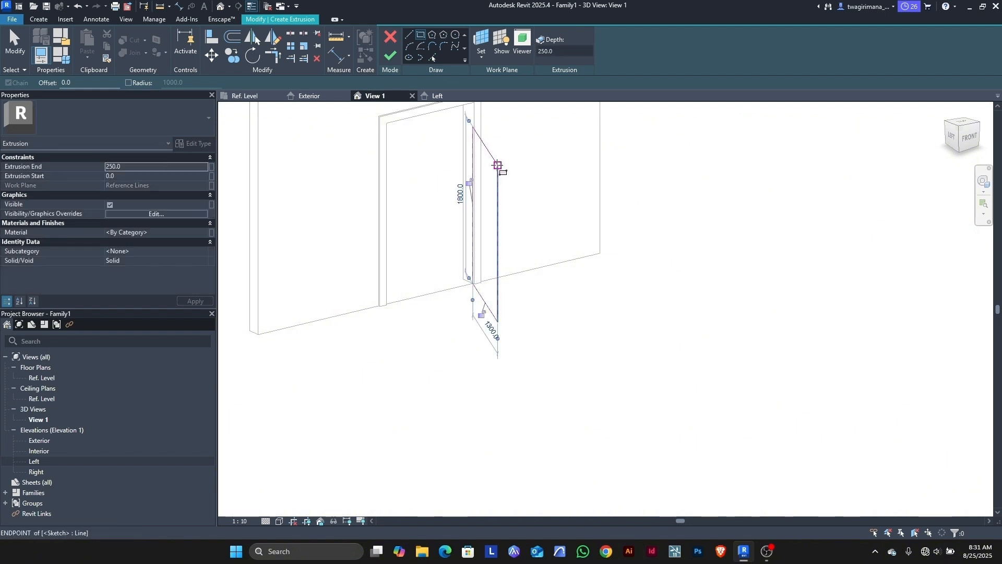
Step: Lock the panel rectangle's edge to the angled reference line
scroll(471, 286, up, 5)
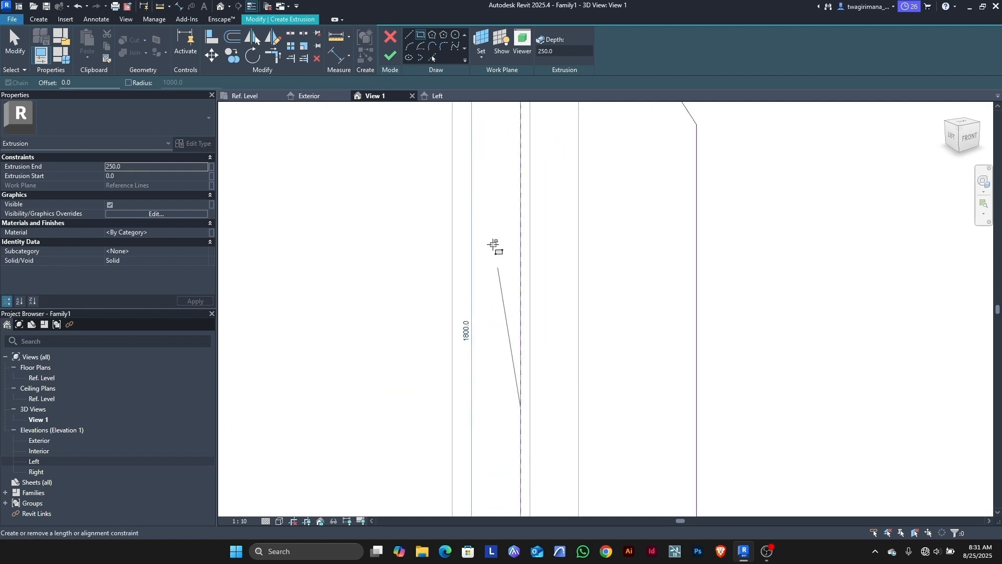
scroll(504, 229, down, 3)
scroll(506, 228, down, 4)
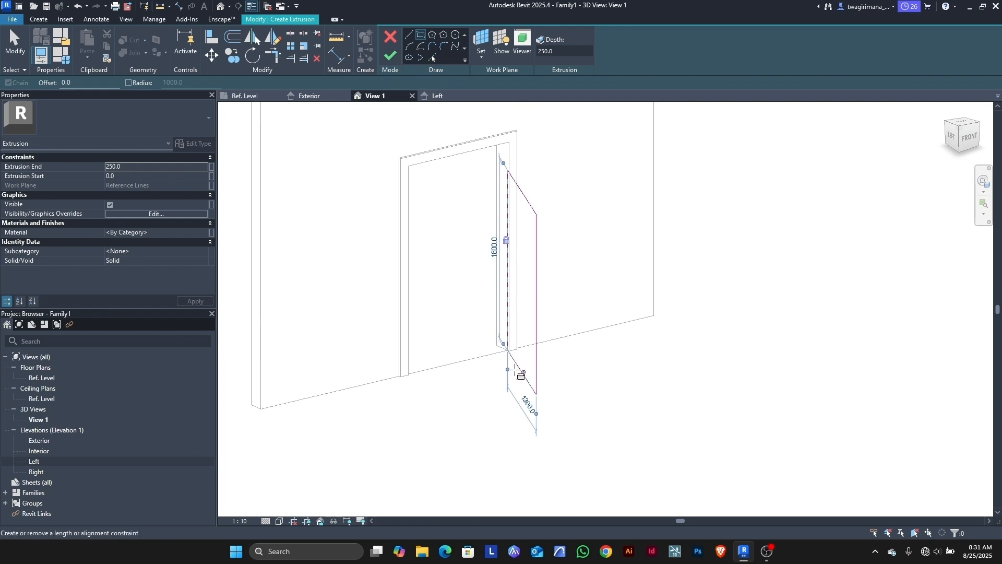
scroll(524, 360, up, 3)
scroll(524, 360, up, 5)
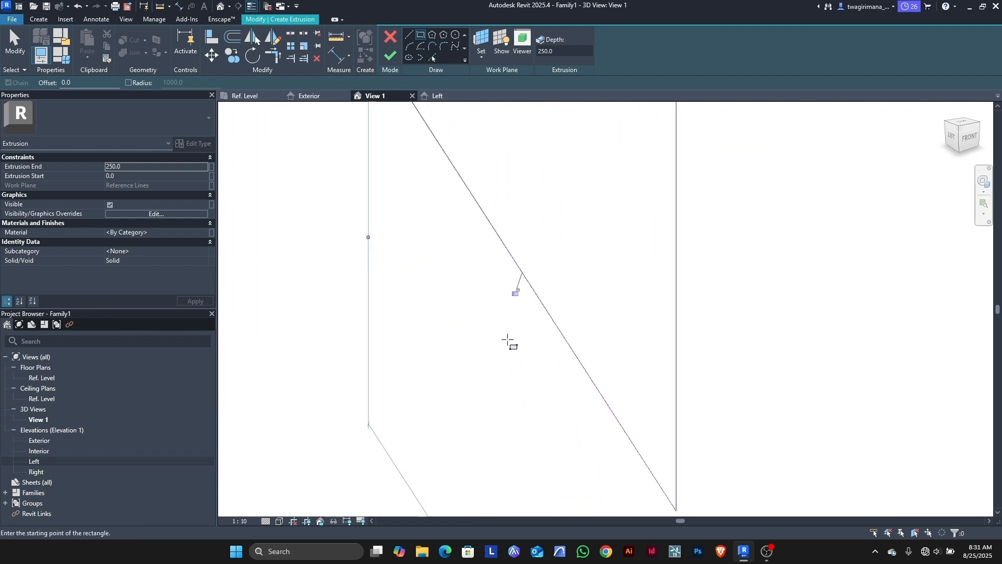
click(520, 275)
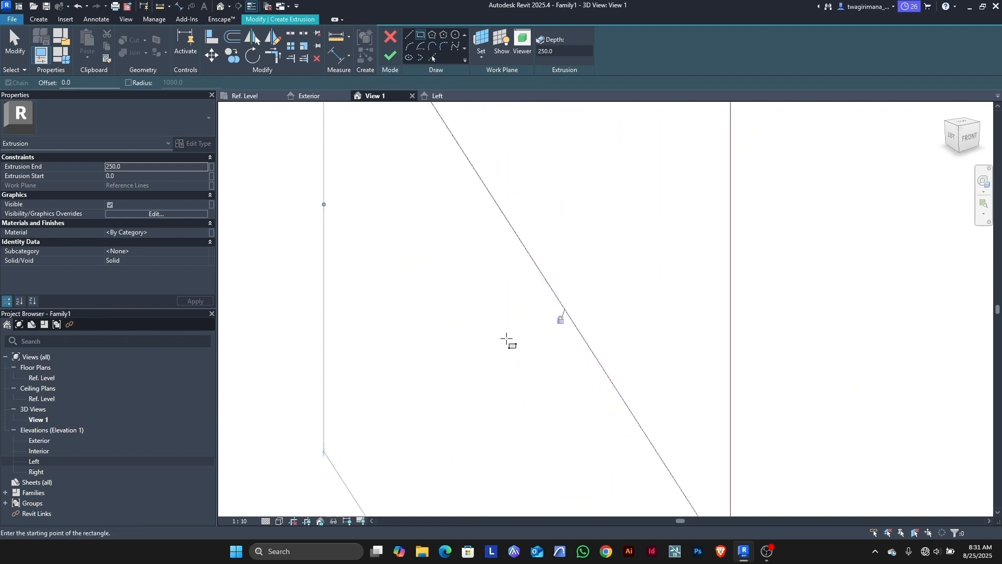
scroll(512, 366, down, 3)
scroll(514, 419, down, 2)
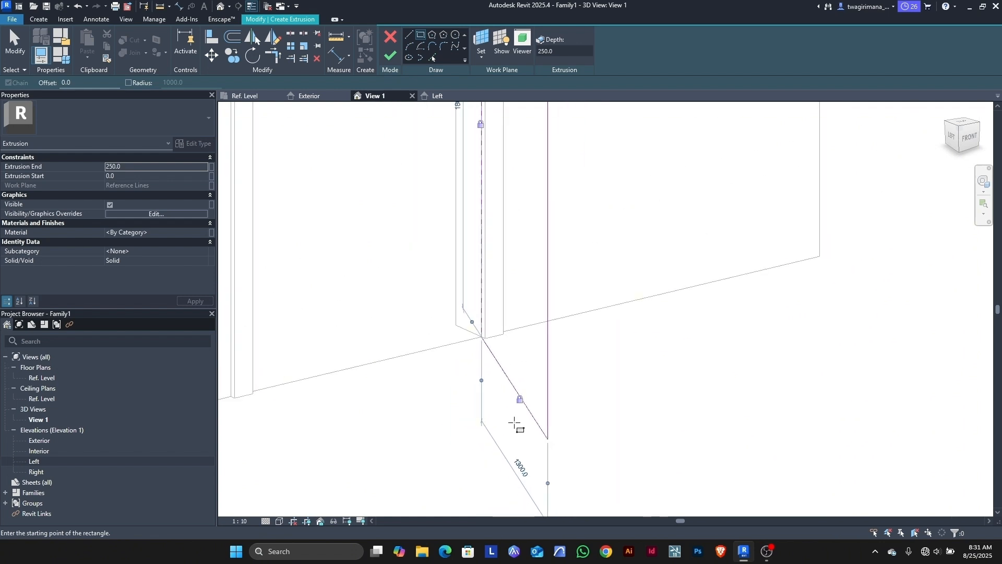
scroll(515, 424, down, 3)
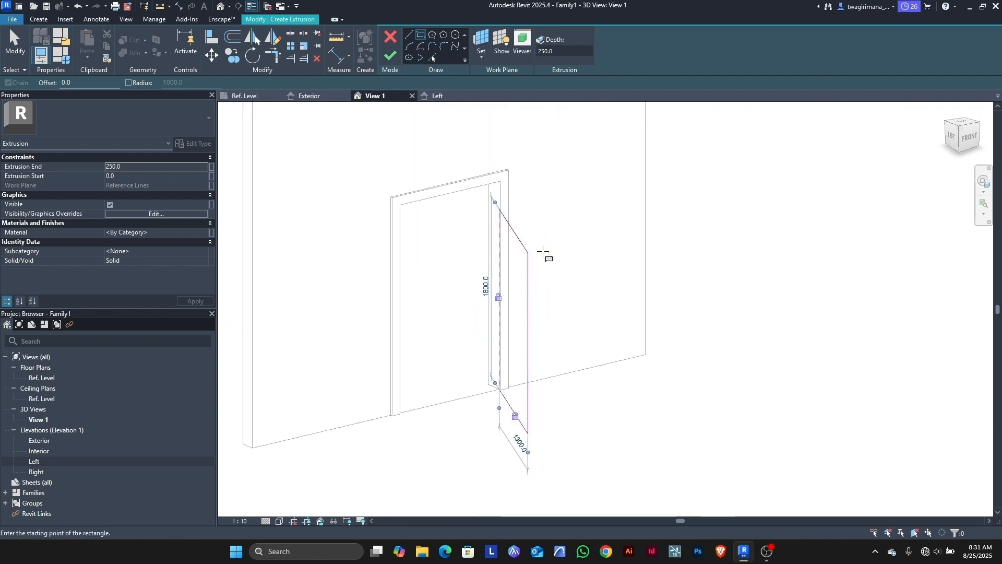
scroll(544, 245, up, 2)
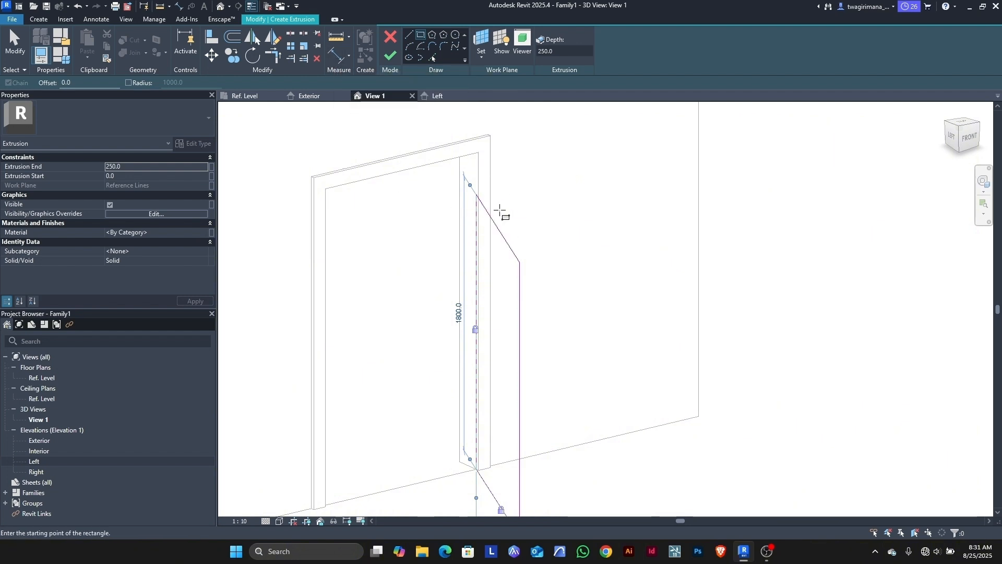
Step: Start an aligned dimension on the panel sketch, then select its 1800 height dimension in the Exterior elevation
click(336, 56)
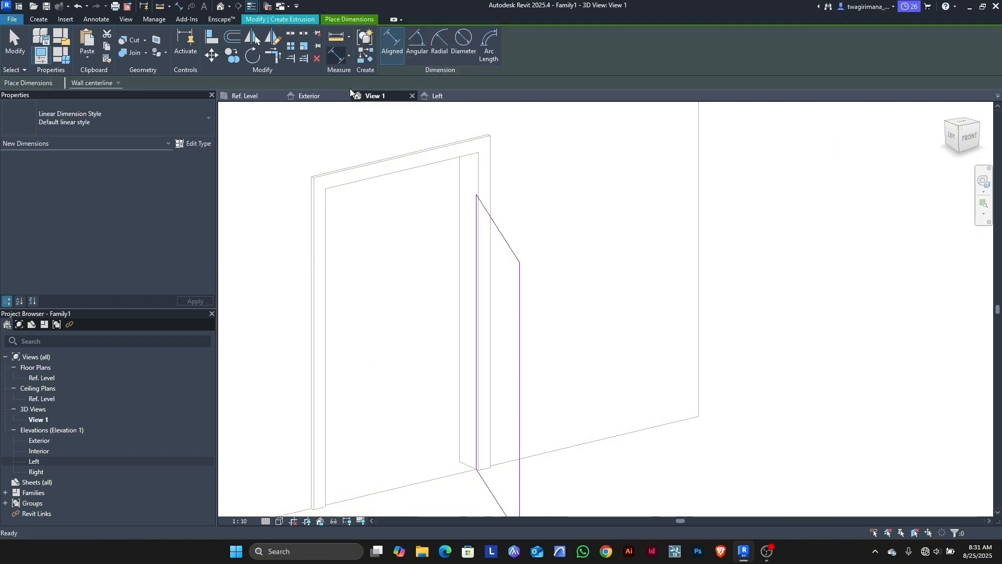
click(502, 231)
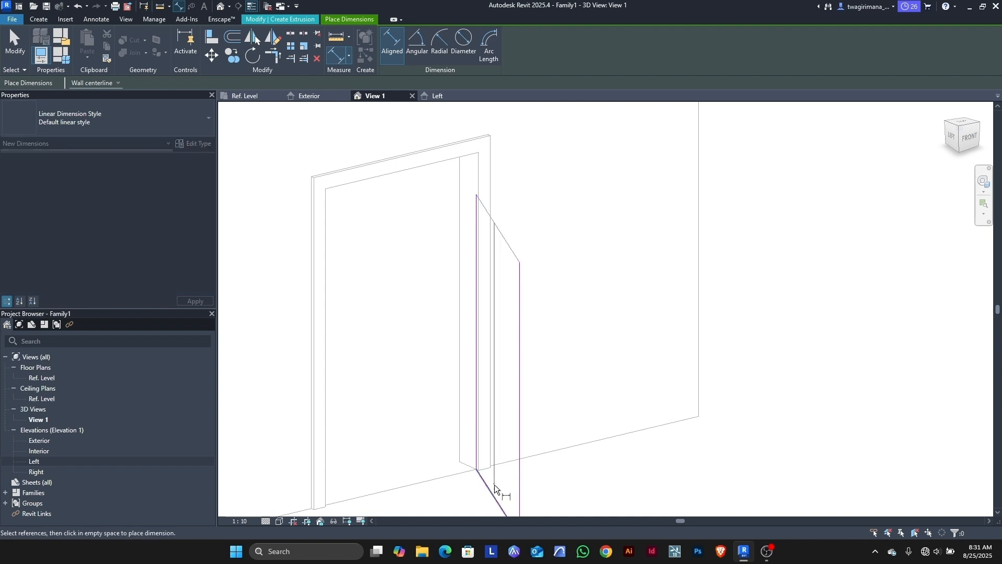
scroll(499, 303, down, 4)
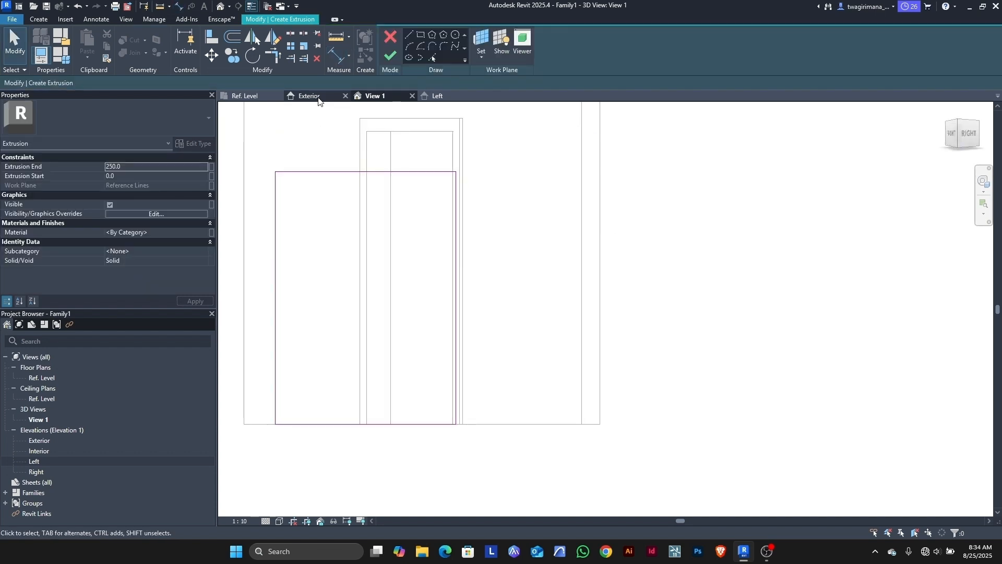
click(306, 98)
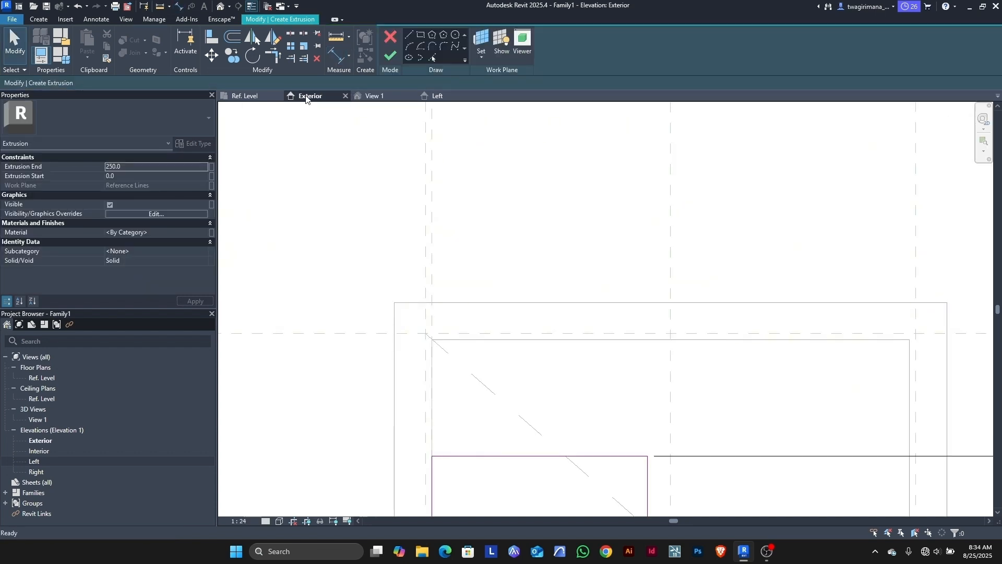
scroll(394, 211, down, 5)
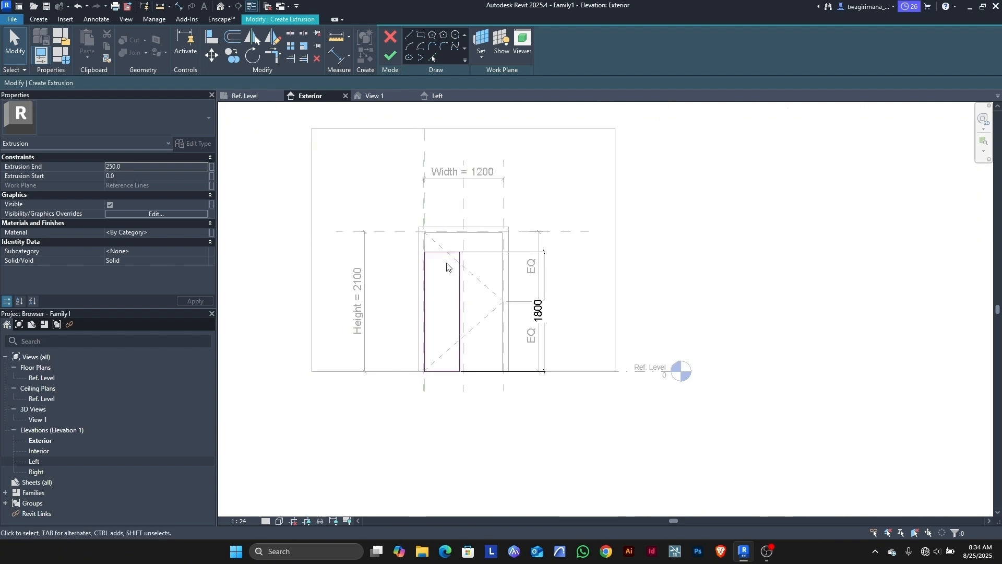
scroll(447, 268, up, 2)
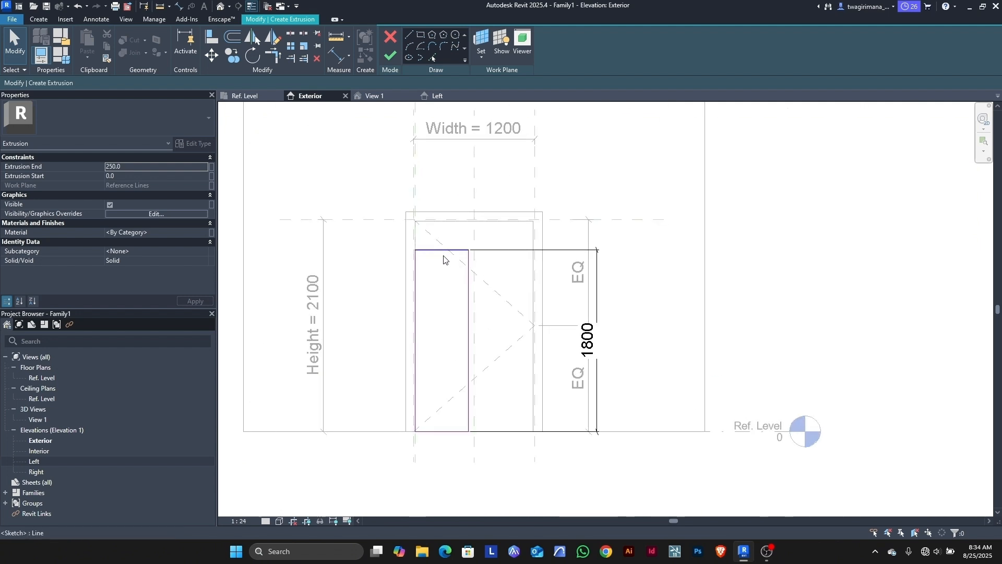
click(598, 342)
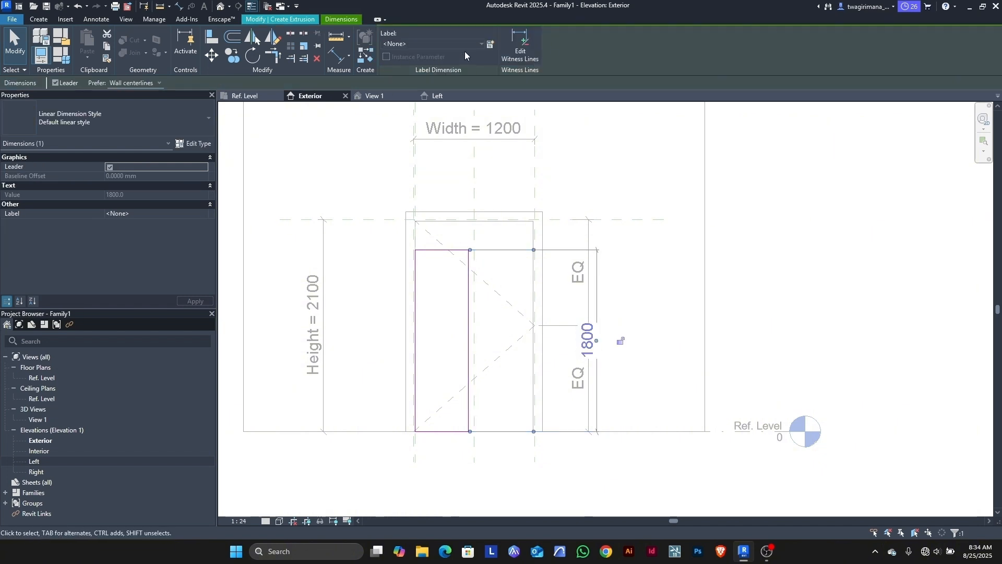
Step: Create the instance parameter 'panel height' on the 1800 dimension so it reads panel height = 1800
click(490, 45)
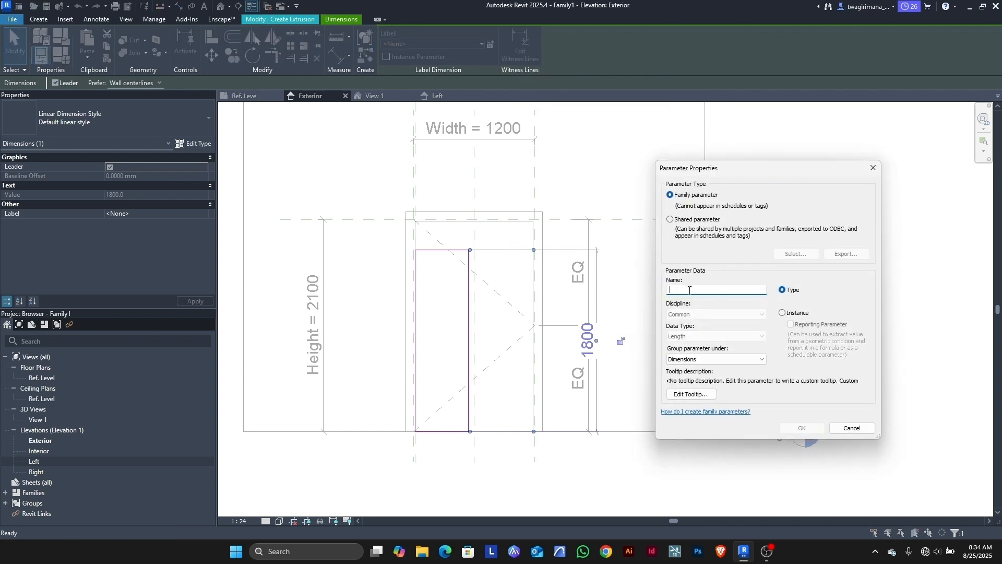
text(panel height)
click(803, 428)
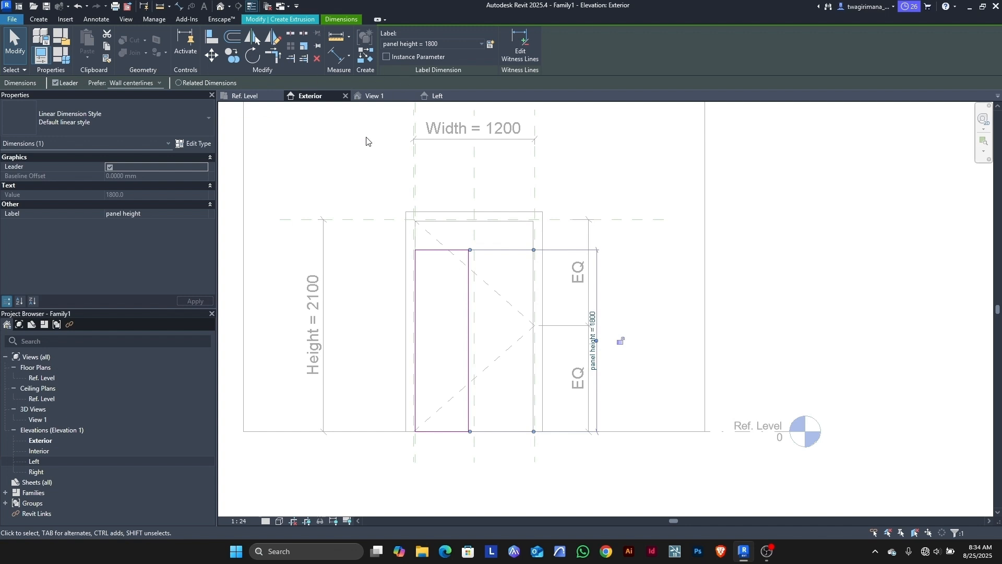
click(385, 55)
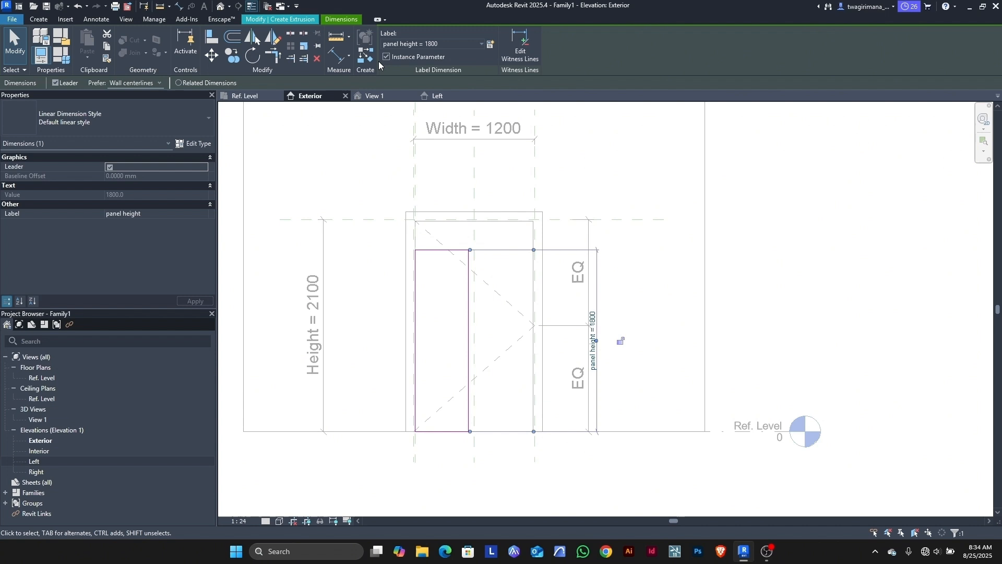
click(359, 168)
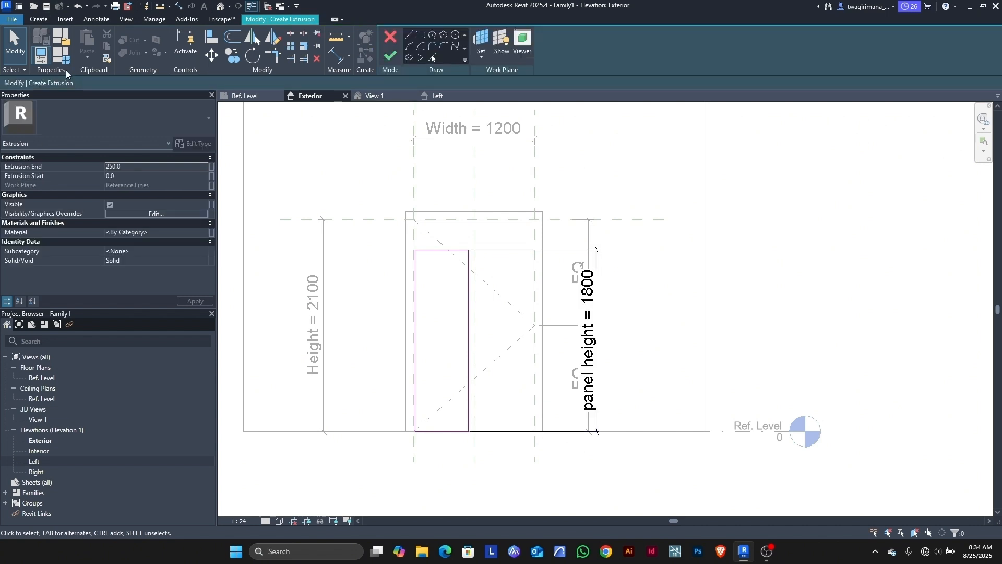
Step: In Family Types, give panel height the formula Height - 15 mm, making it 2085
click(61, 55)
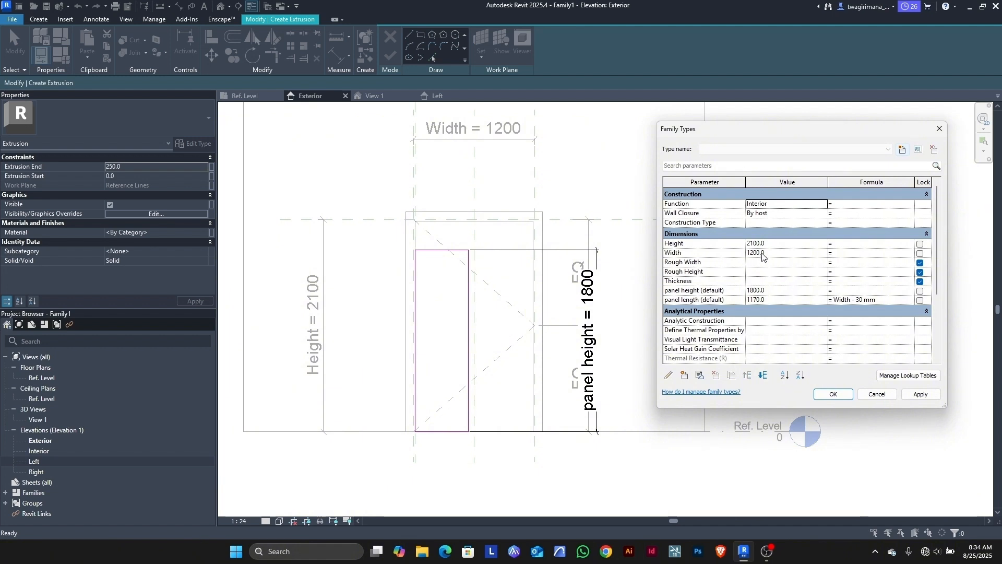
click(719, 243)
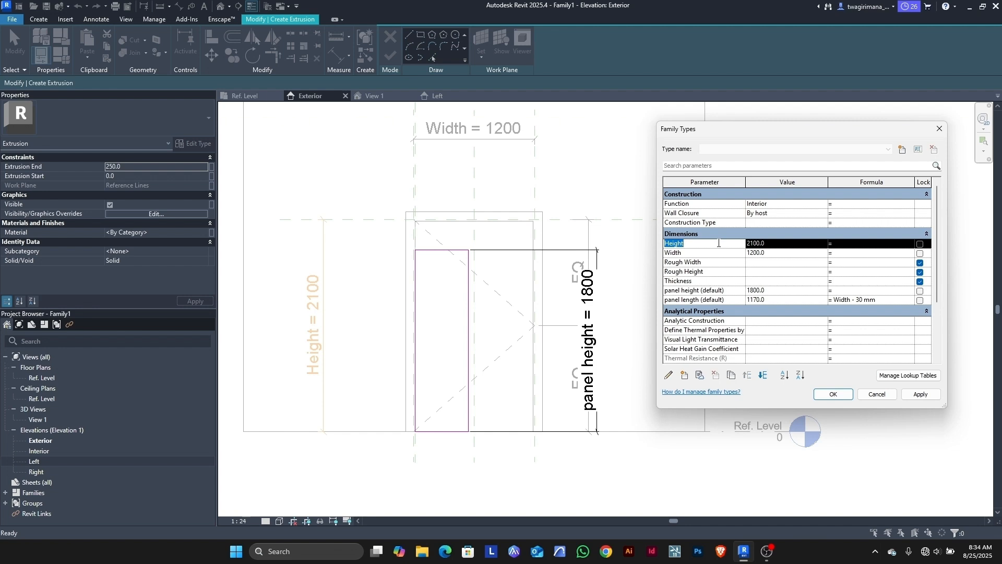
click(846, 291)
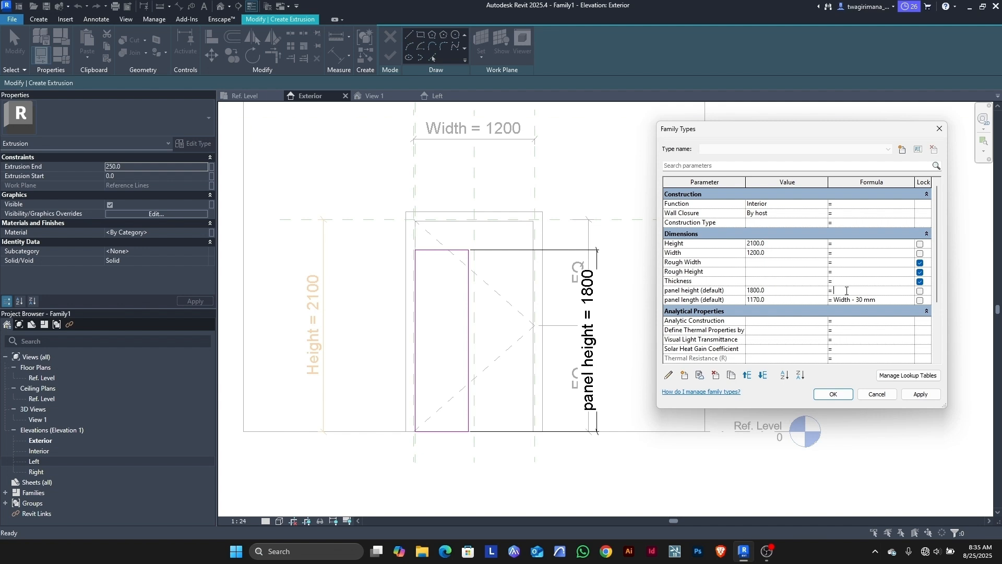
text(Height)
text(-15)
click(921, 395)
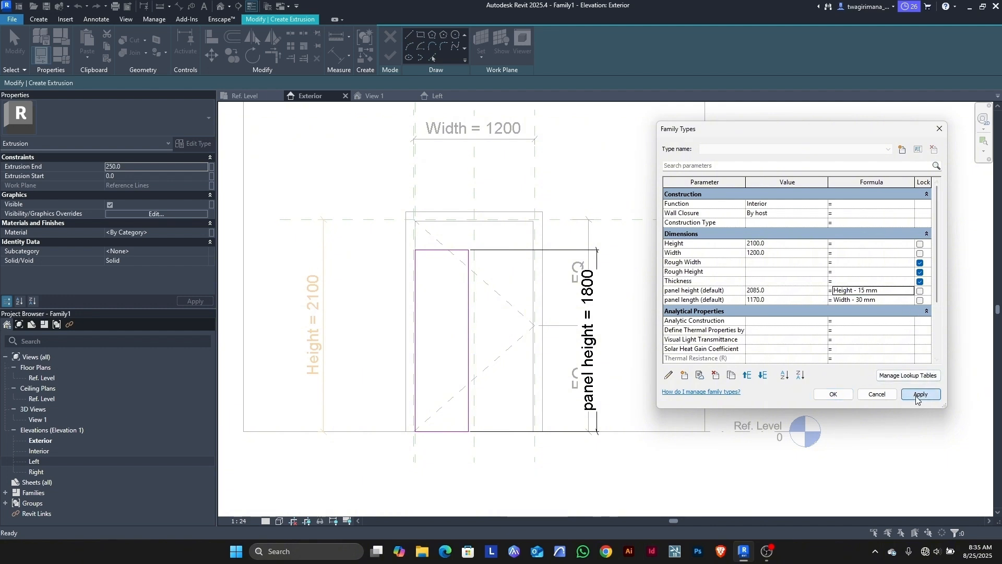
click(834, 394)
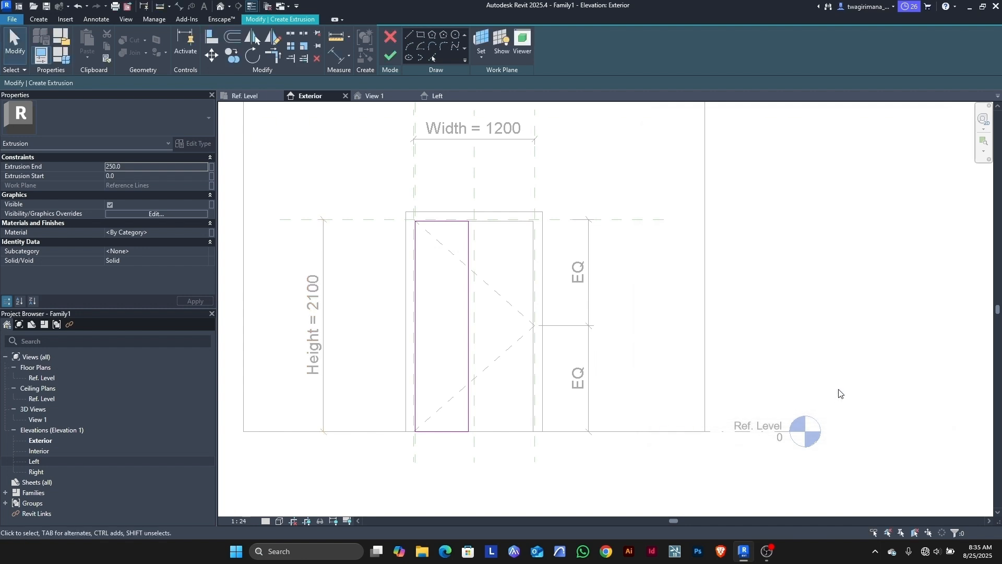
Step: Switch to 3D View 1 and orbit with the ViewCube to view the angled panel sketch
click(375, 96)
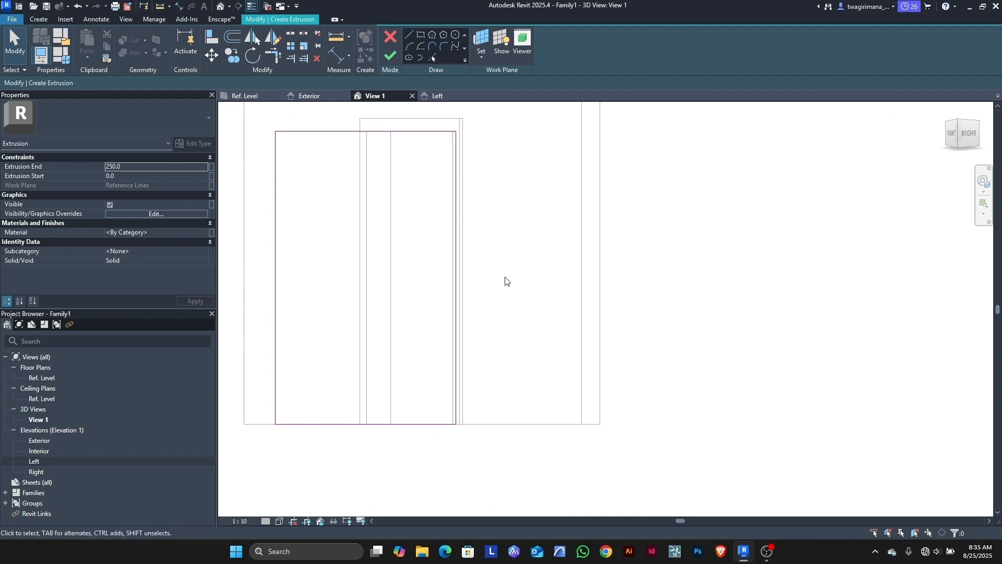
scroll(503, 279, down, 3)
scroll(421, 274, up, 3)
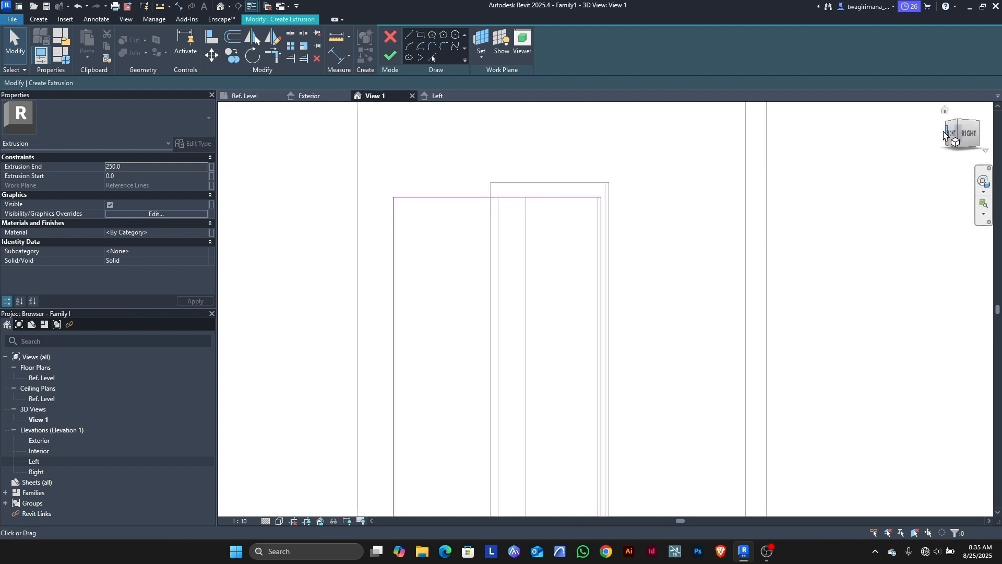
click(956, 126)
drag(947, 160, 949, 166)
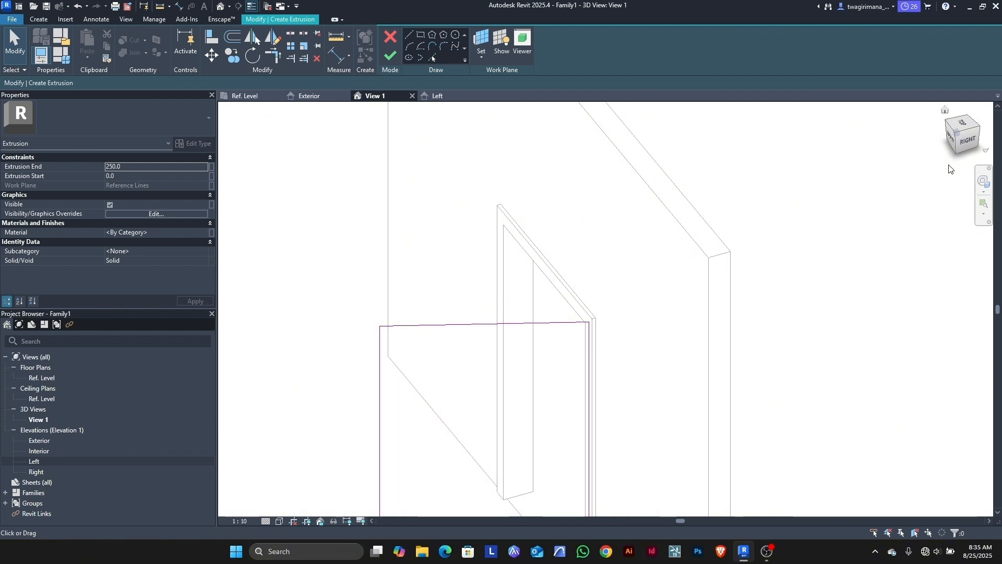
scroll(689, 279, down, 3)
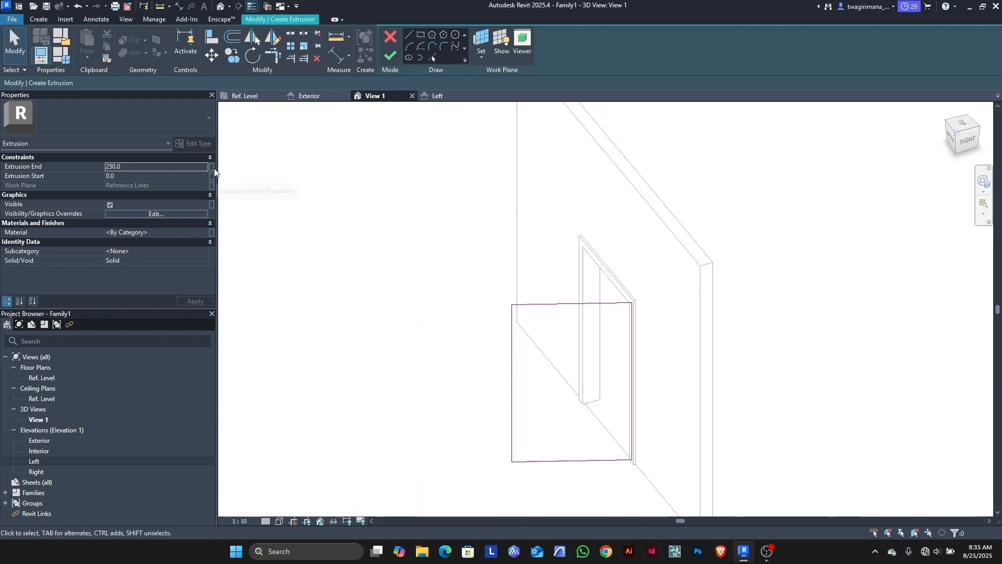
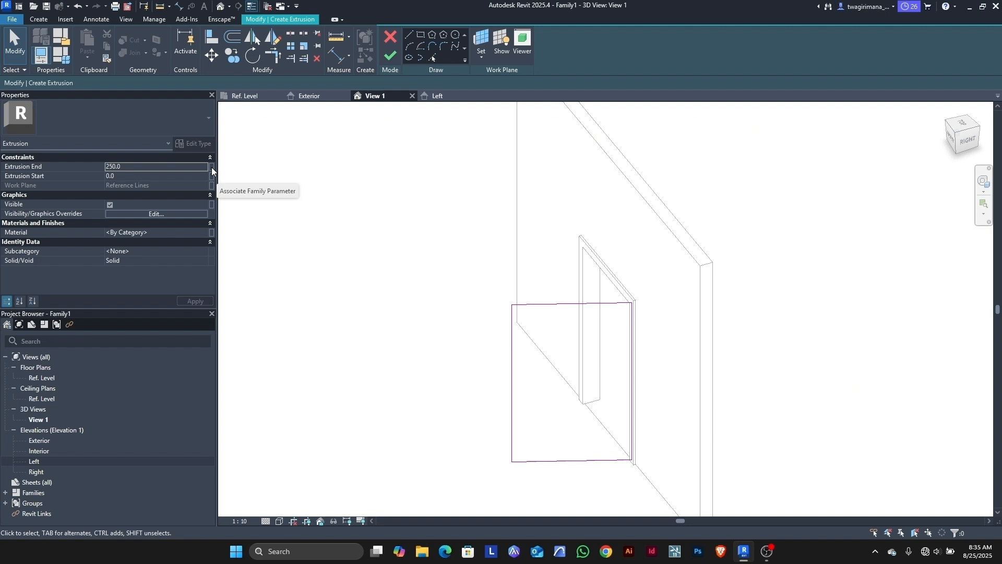
Step: Drive Extrusion End with a new instance parameter 'panel th' and finish the panel extrusion
click(957, 137)
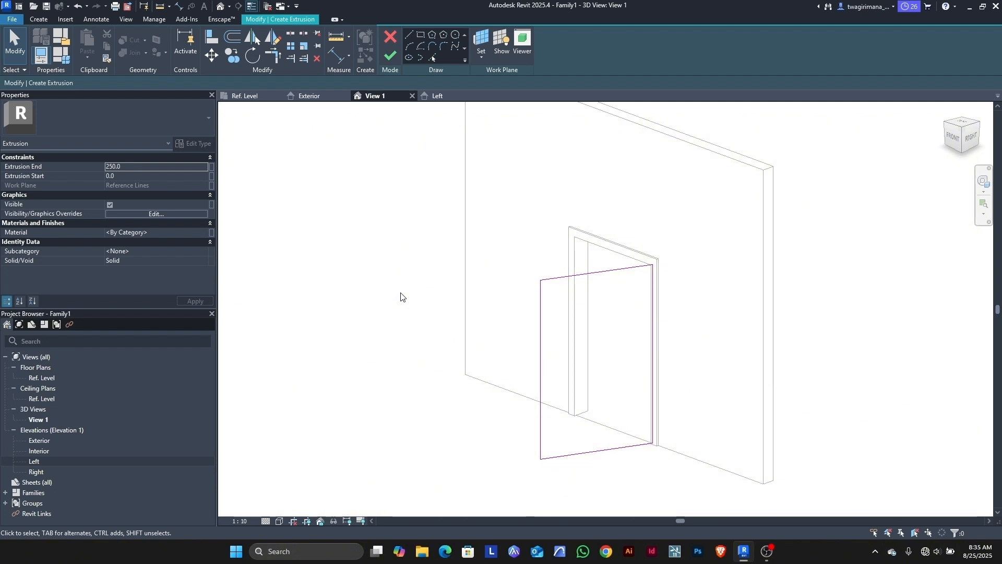
click(211, 167)
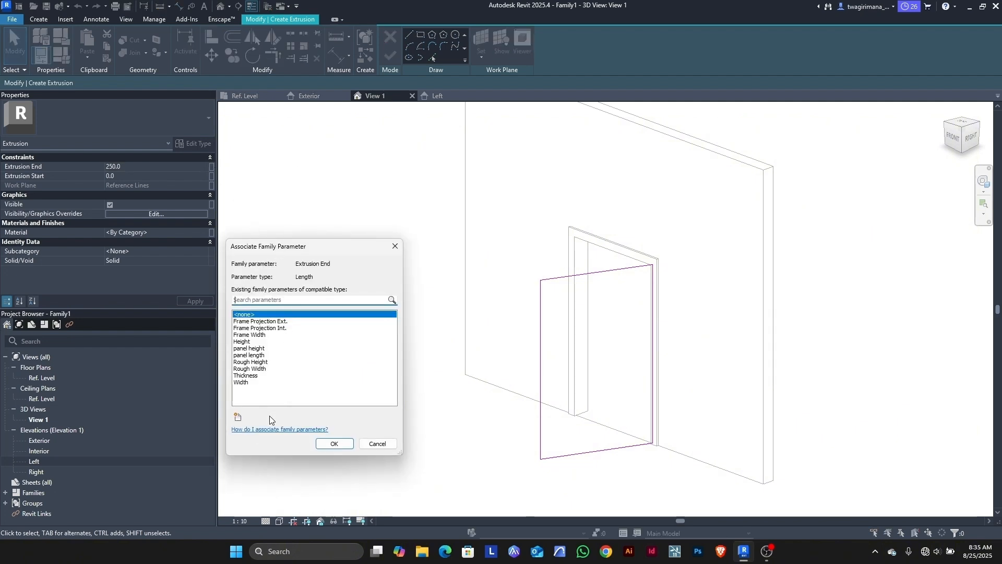
click(239, 417)
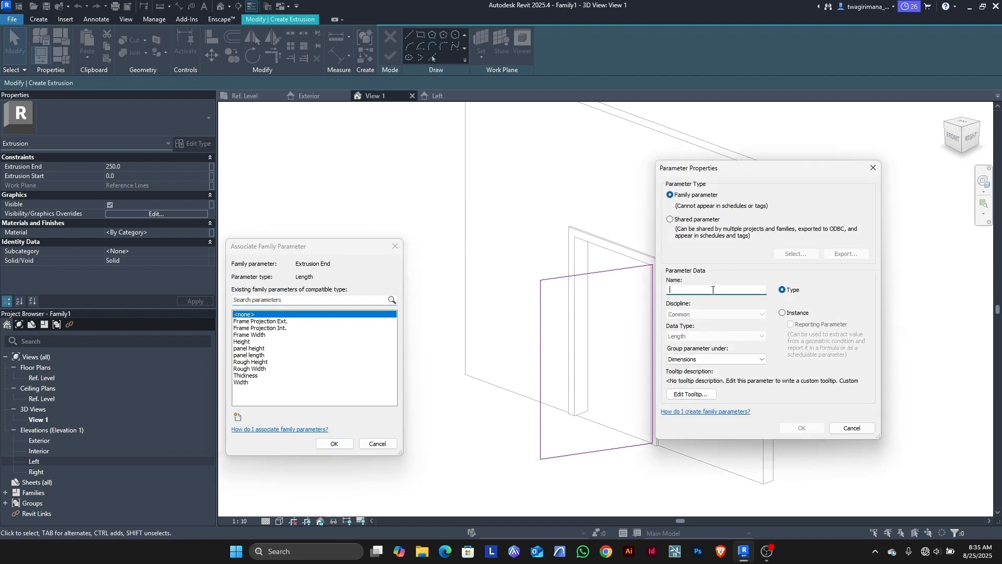
text(panel th)
click(781, 314)
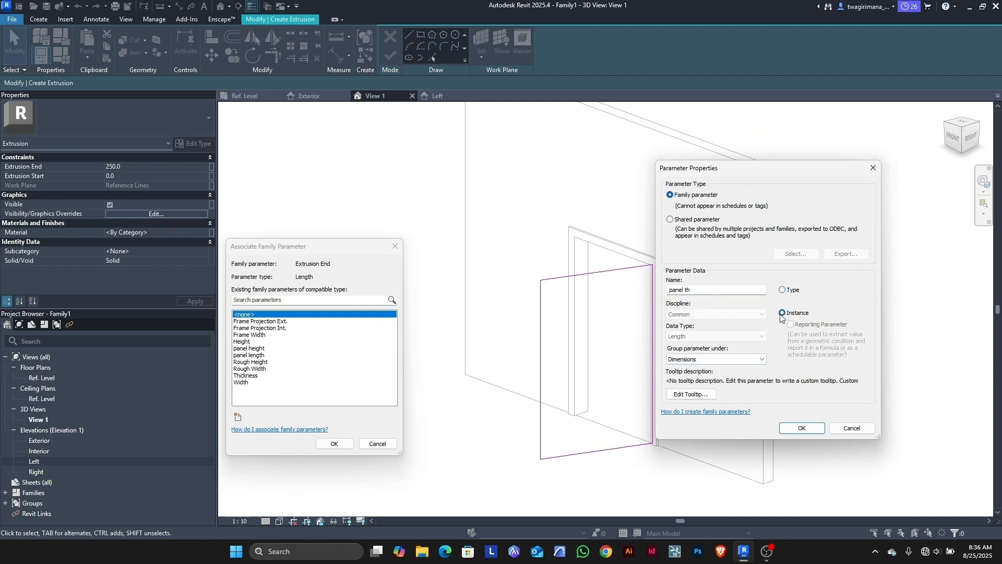
click(792, 428)
click(334, 443)
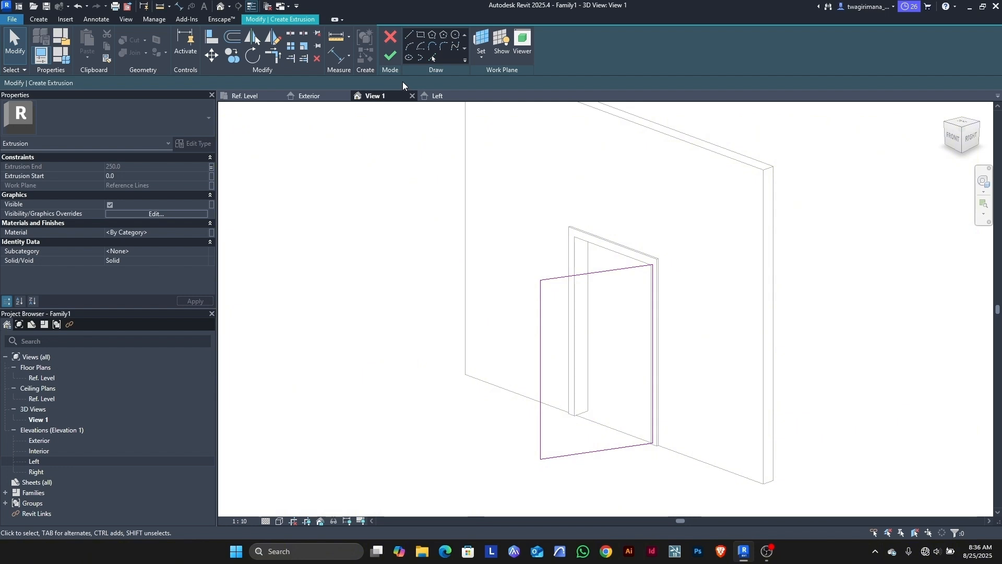
click(390, 58)
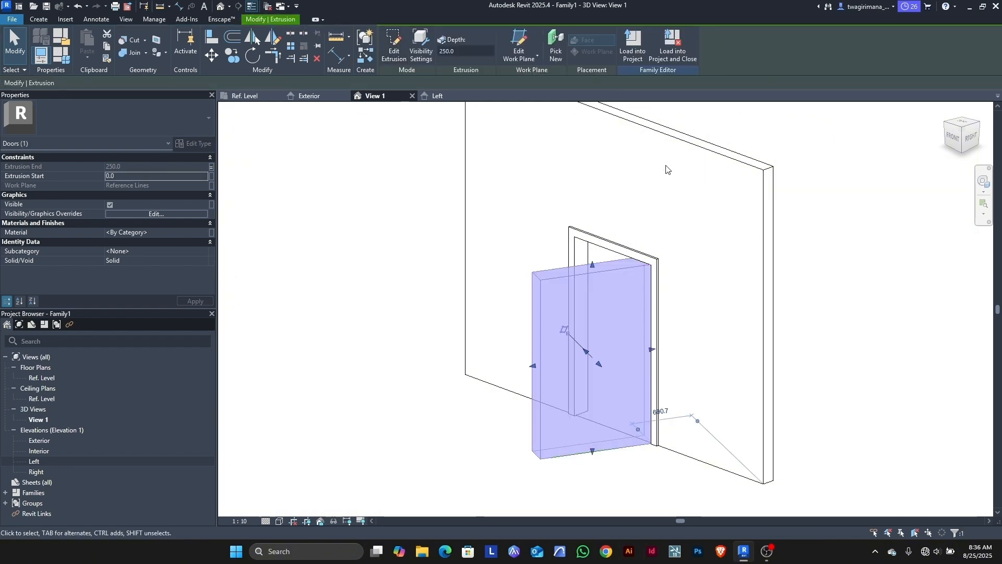
Step: In Family Types, change panel th from 250.0 to 20 and apply it
scroll(561, 277, up, 3)
scroll(561, 277, up, 2)
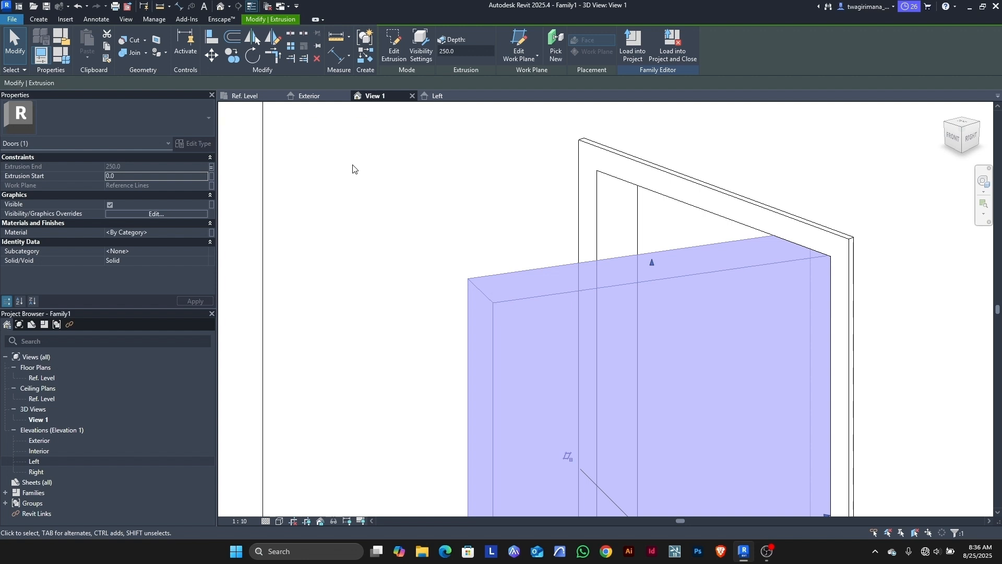
click(64, 60)
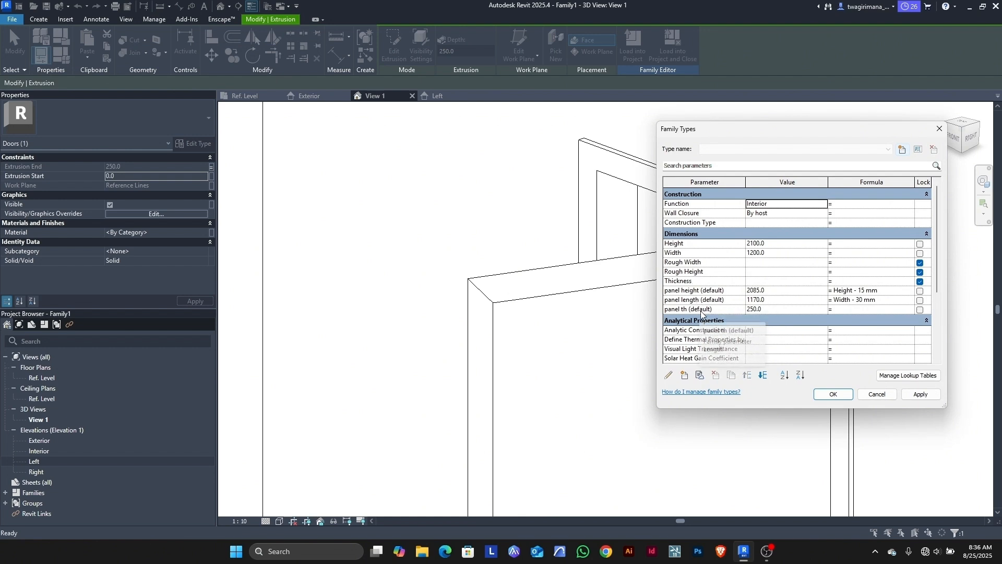
click(773, 311)
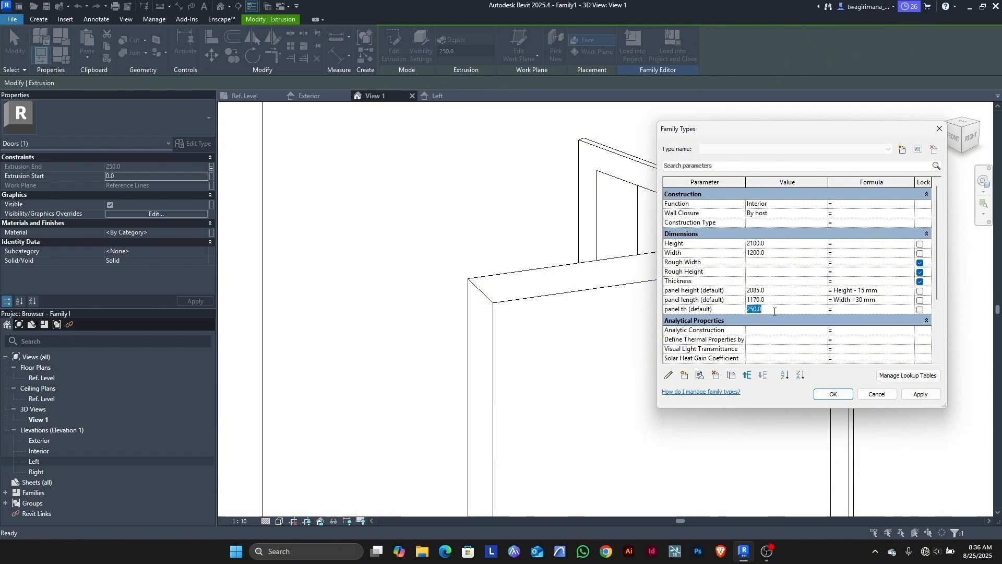
text(20)
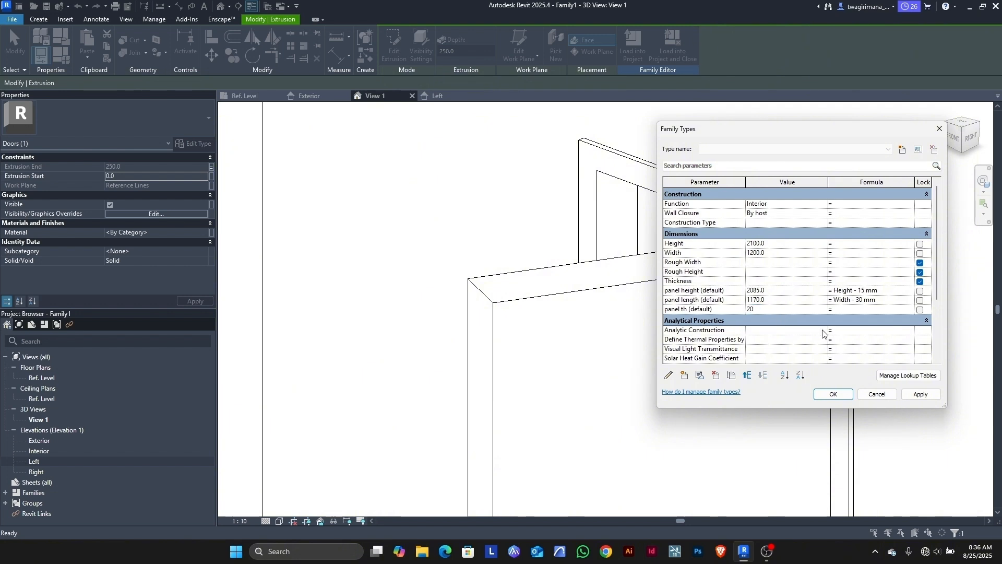
click(905, 397)
Step: Close Family Types with the changes kept and orbit the door to a front-left view
click(833, 394)
click(705, 298)
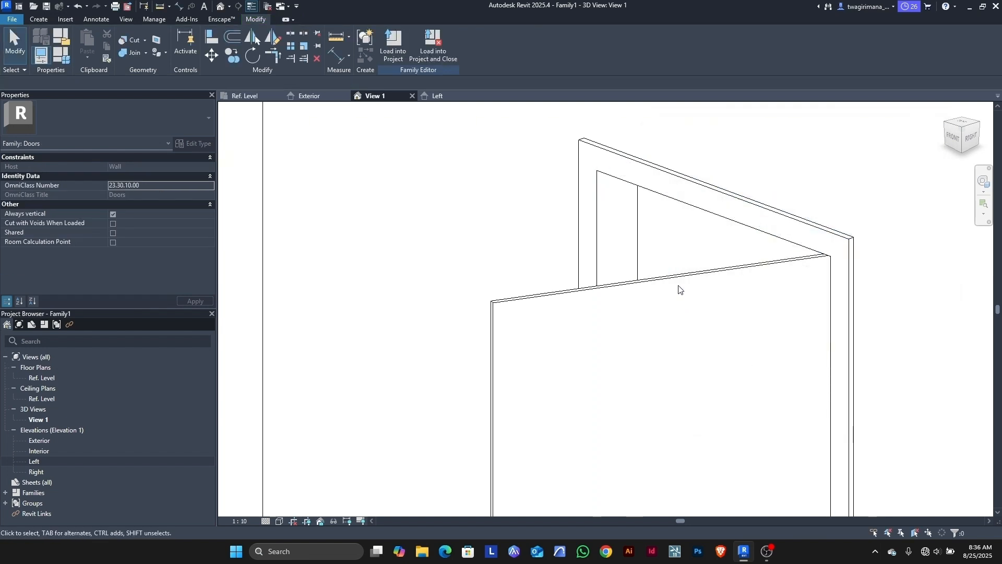
scroll(762, 256, up, 3)
scroll(762, 256, up, 2)
scroll(725, 257, down, 6)
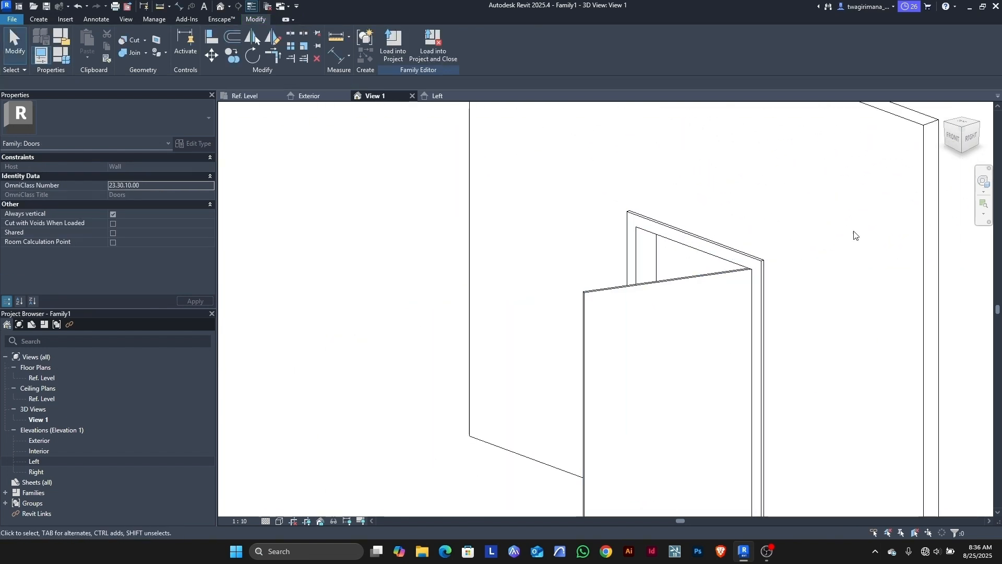
mouse_move(957, 128)
mouse_down()
mouse_move(981, 164)
mouse_move(254, 150)
mouse_move(340, 147)
mouse_move(360, 135)
mouse_up()
Step: Switch to the Ref. Level floor plan showing the swung panel
scroll(603, 203, down, 4)
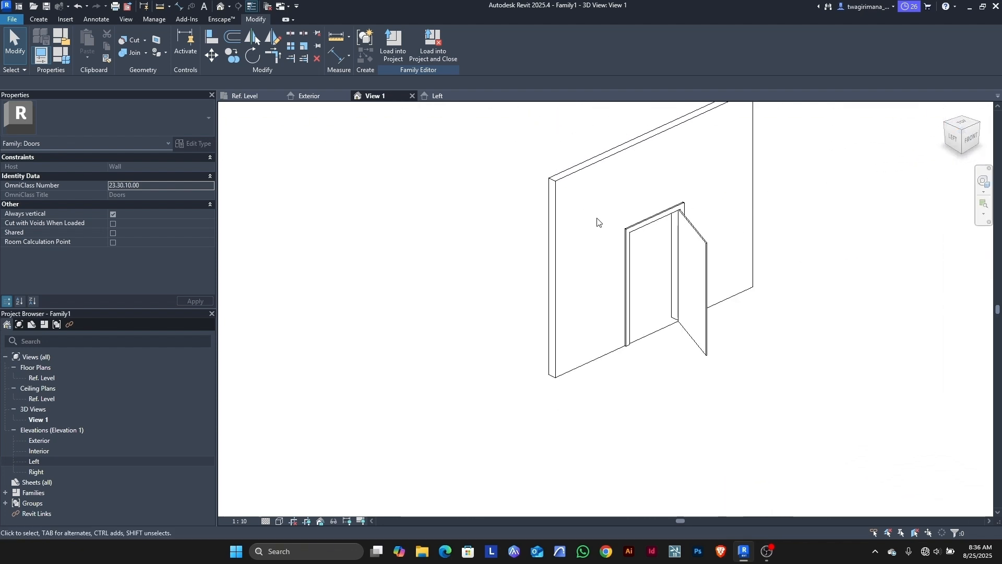
scroll(712, 291, up, 2)
scroll(736, 321, up, 1)
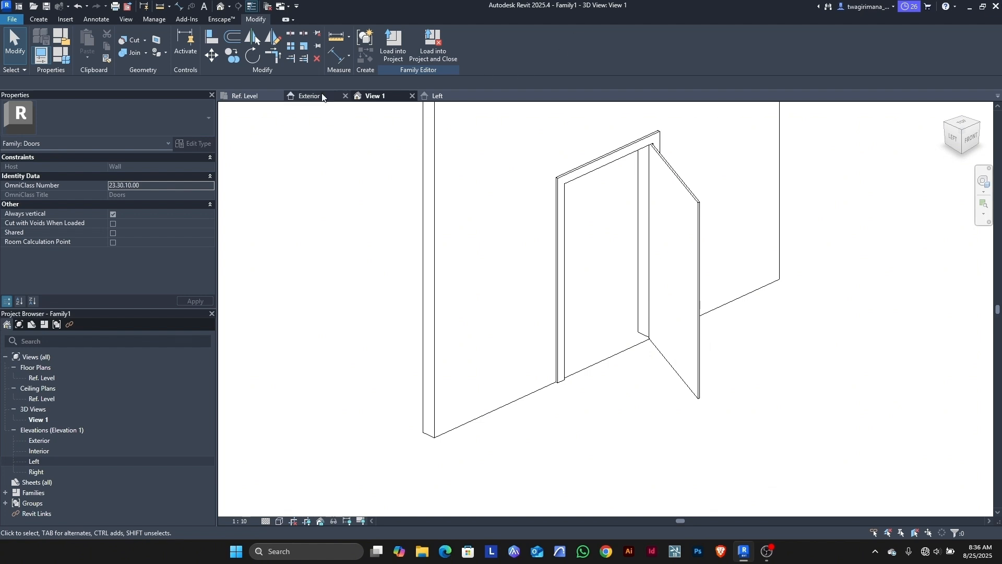
click(249, 96)
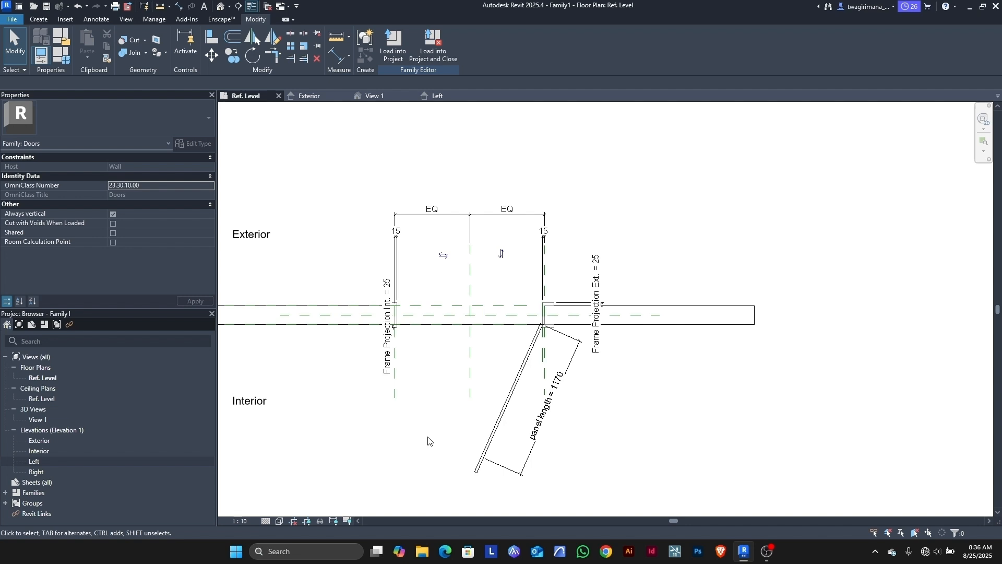
Step: Place a 66.04° angular dimension between the door panel edge and the wall line
click(97, 21)
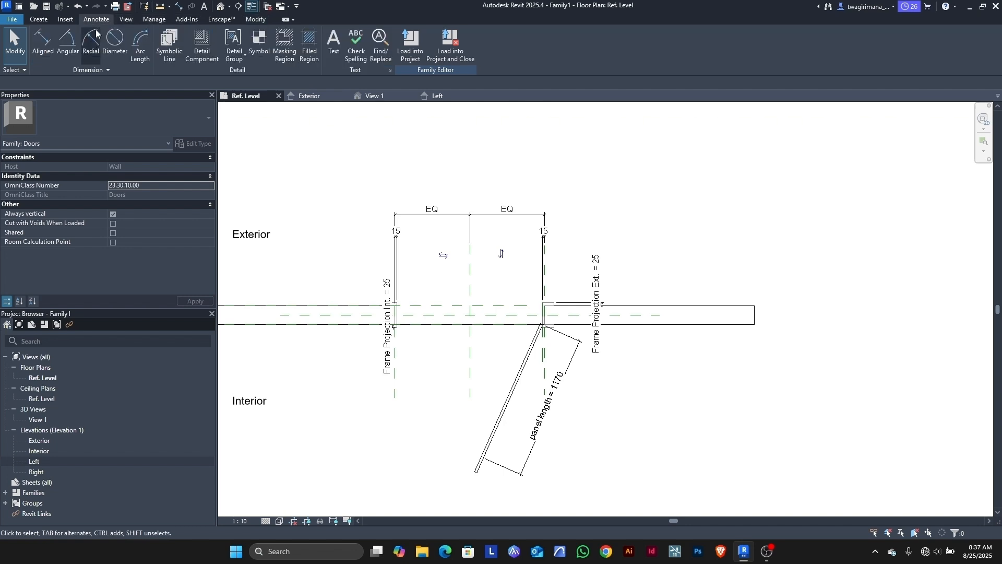
click(69, 44)
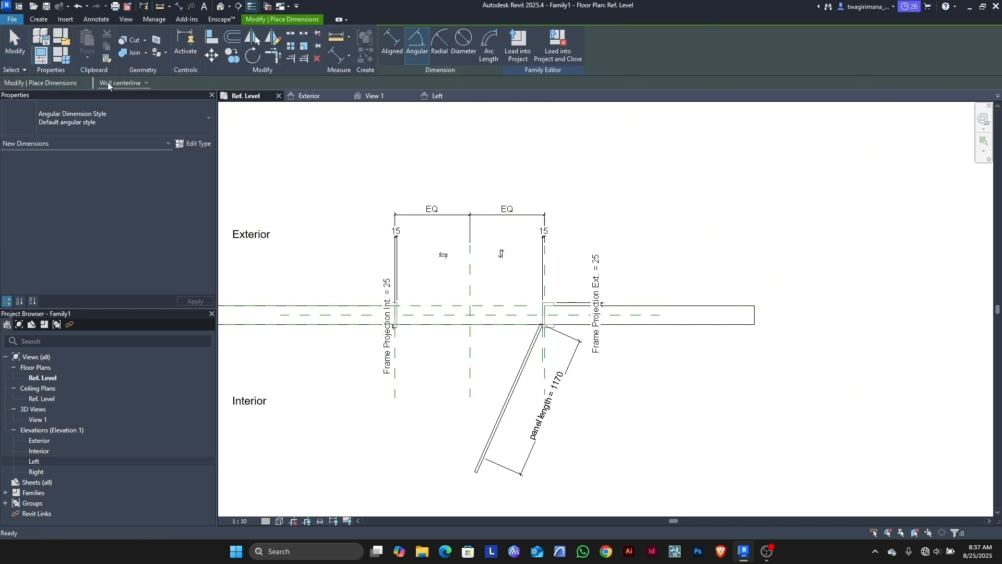
scroll(530, 347, up, 5)
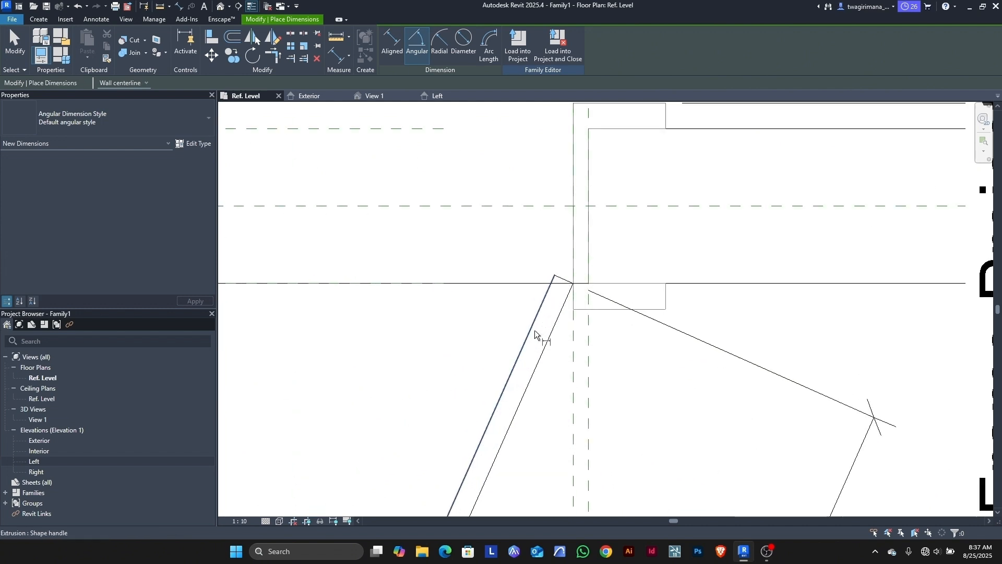
click(534, 335)
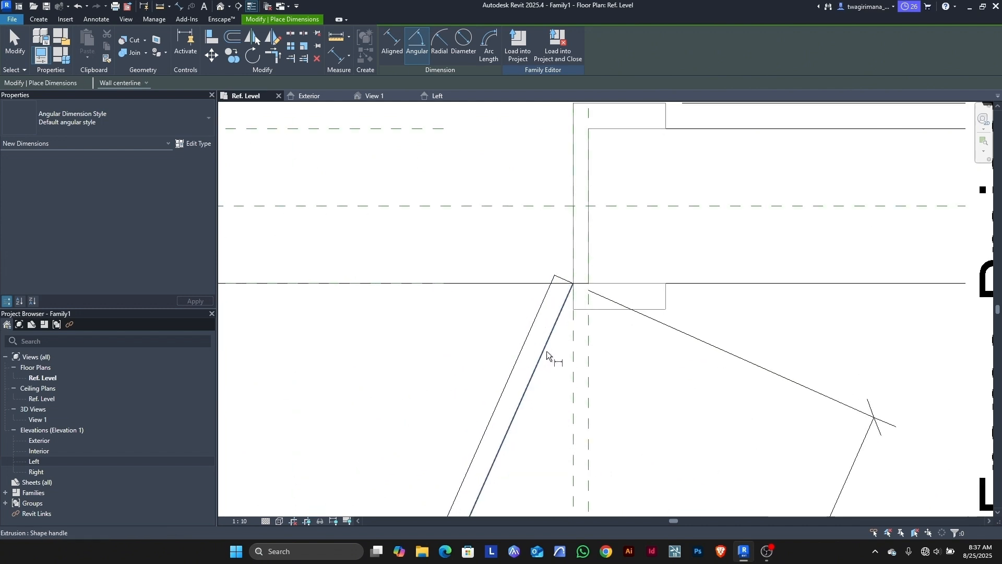
click(449, 284)
scroll(572, 255, down, 5)
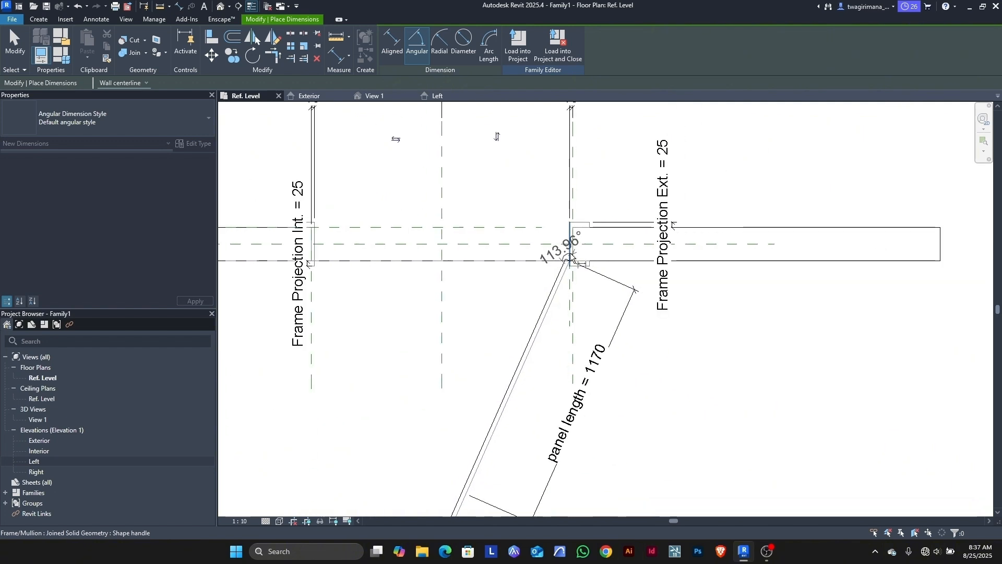
scroll(572, 258, down, 1)
click(483, 321)
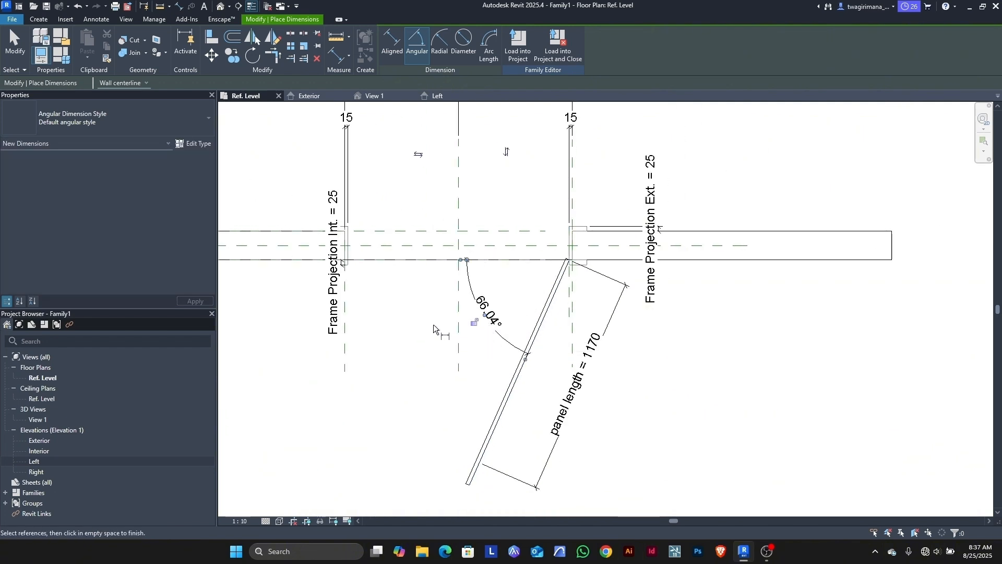
click(12, 42)
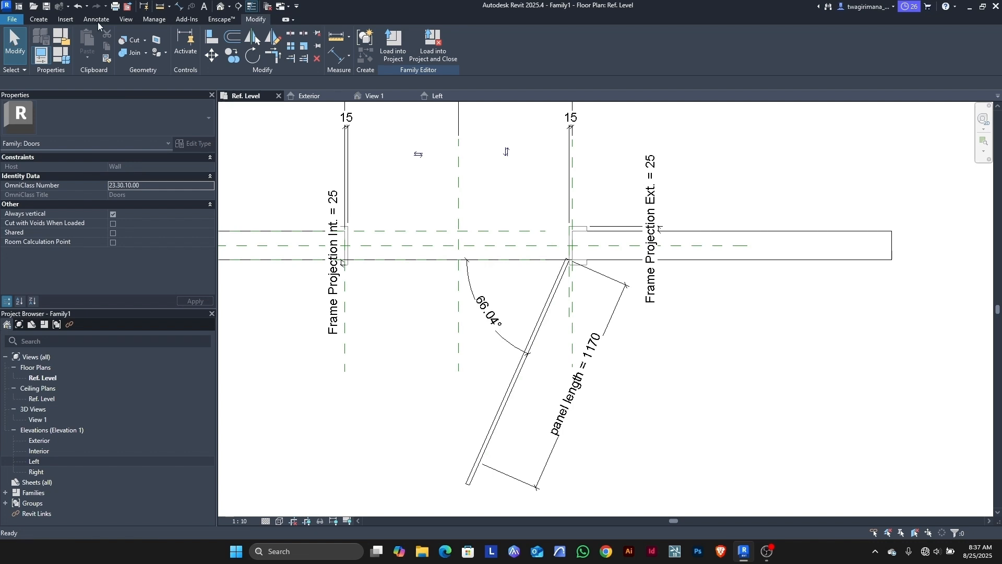
Step: Label the 66.04° angle dimension with a new instance parameter 'open angle'
scroll(522, 326, up, 2)
click(498, 364)
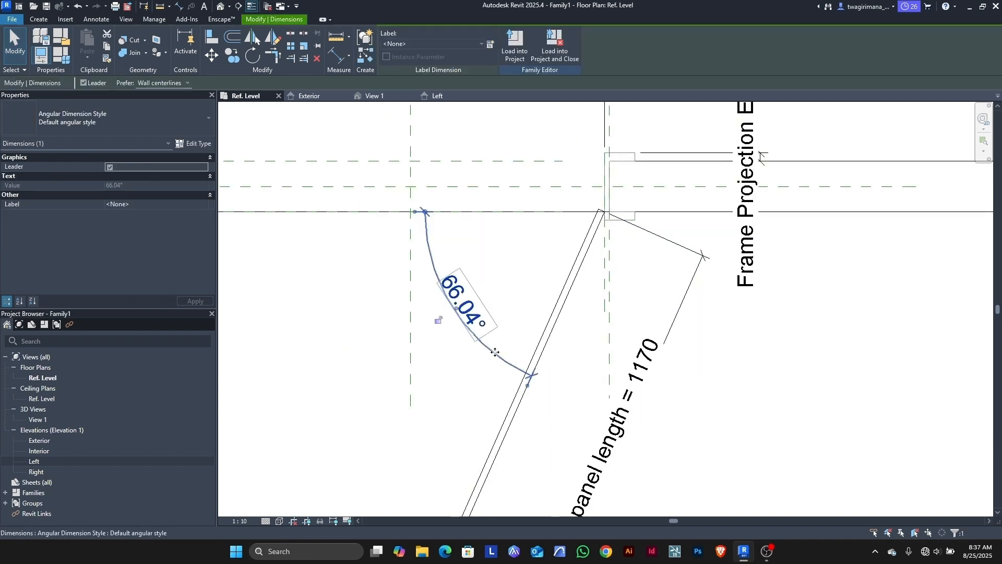
click(490, 45)
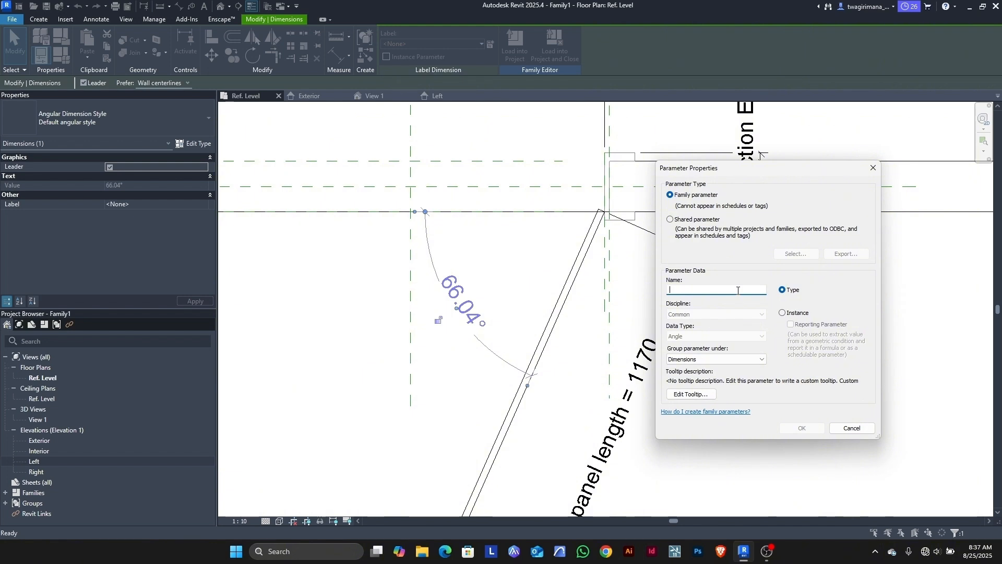
text(open angle)
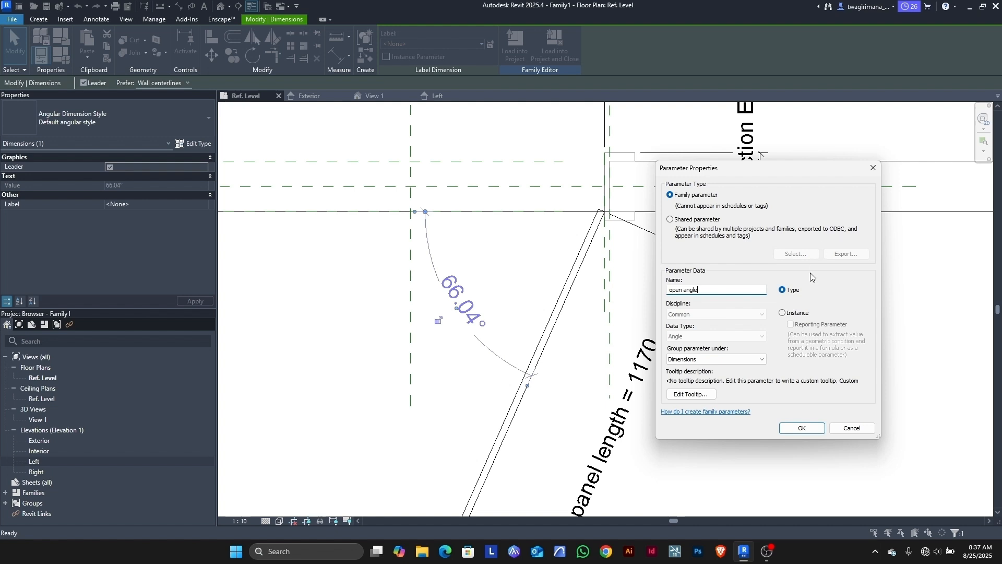
click(782, 313)
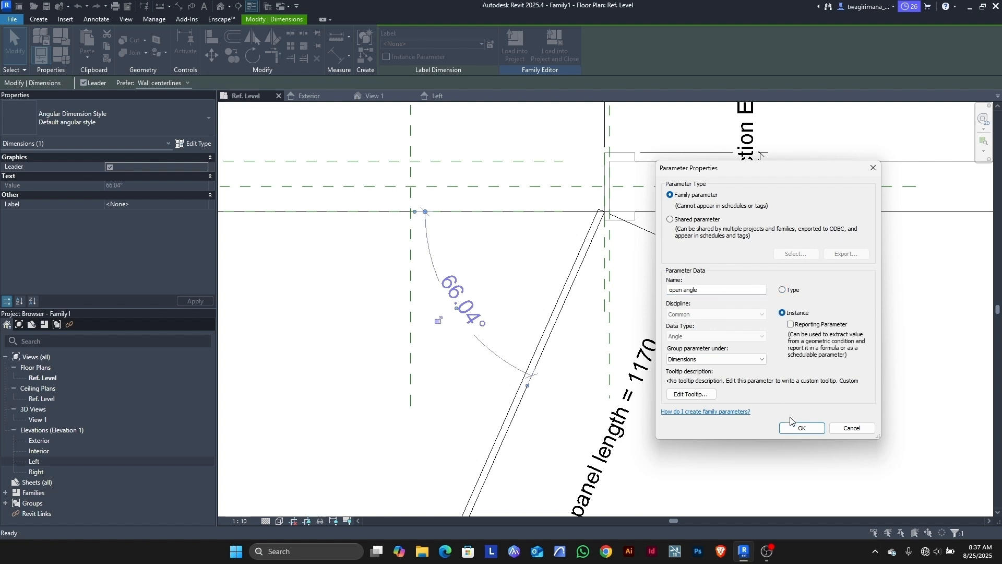
click(802, 428)
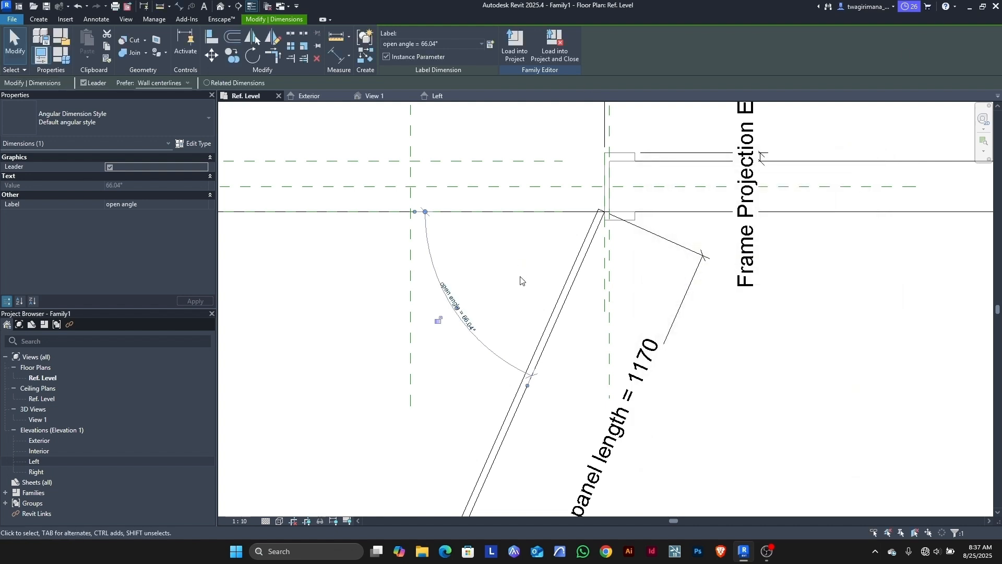
scroll(521, 281, down, 2)
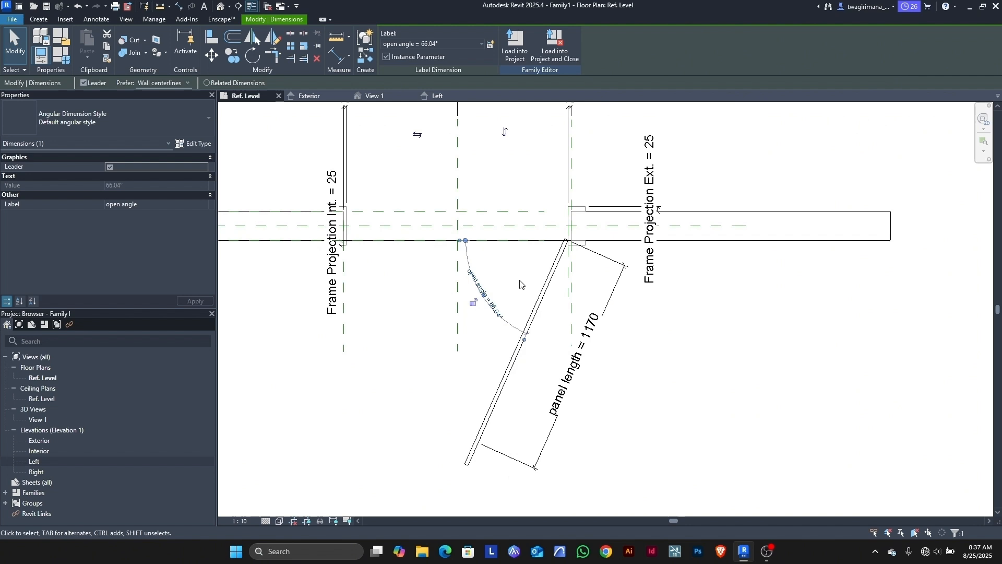
Step: Switch to the 3D view and select the door frame extrusion
click(375, 96)
scroll(518, 259, up, 5)
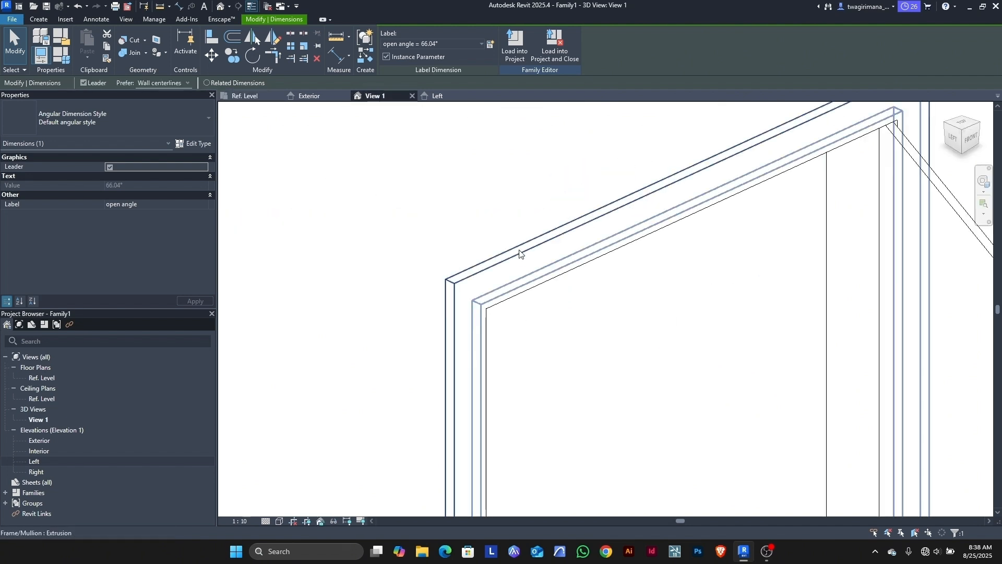
click(124, 52)
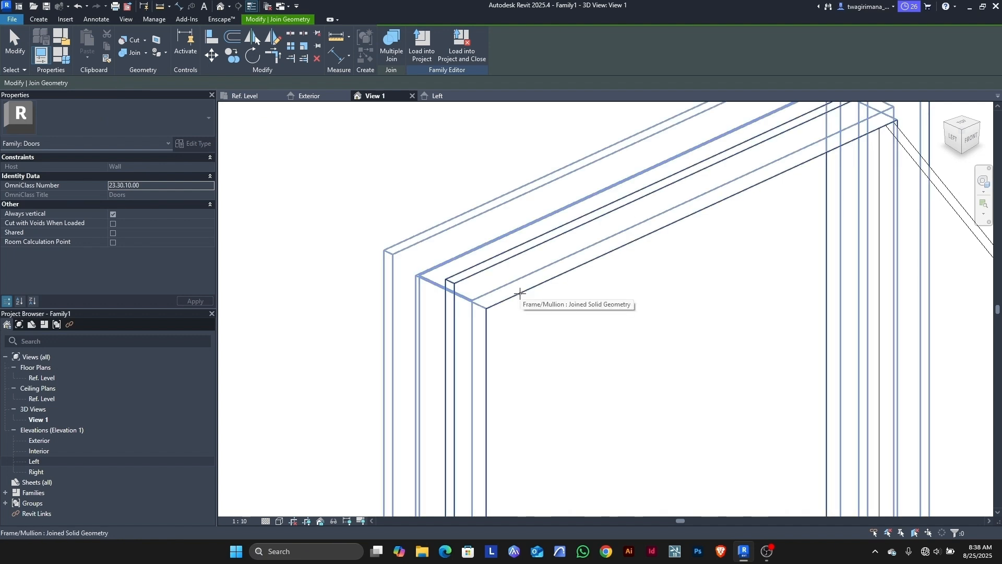
key(Escape)
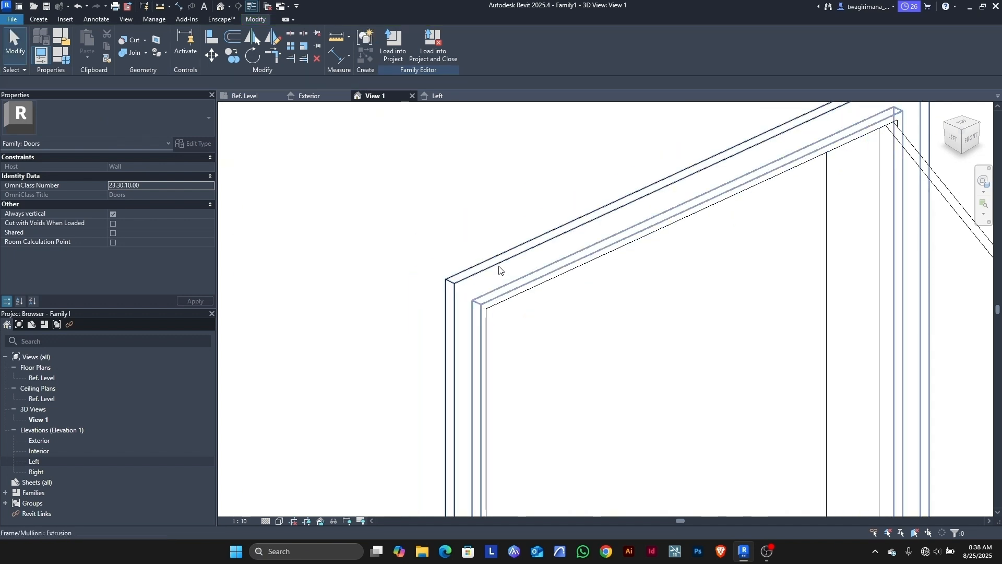
scroll(553, 297, up, 2)
click(512, 296)
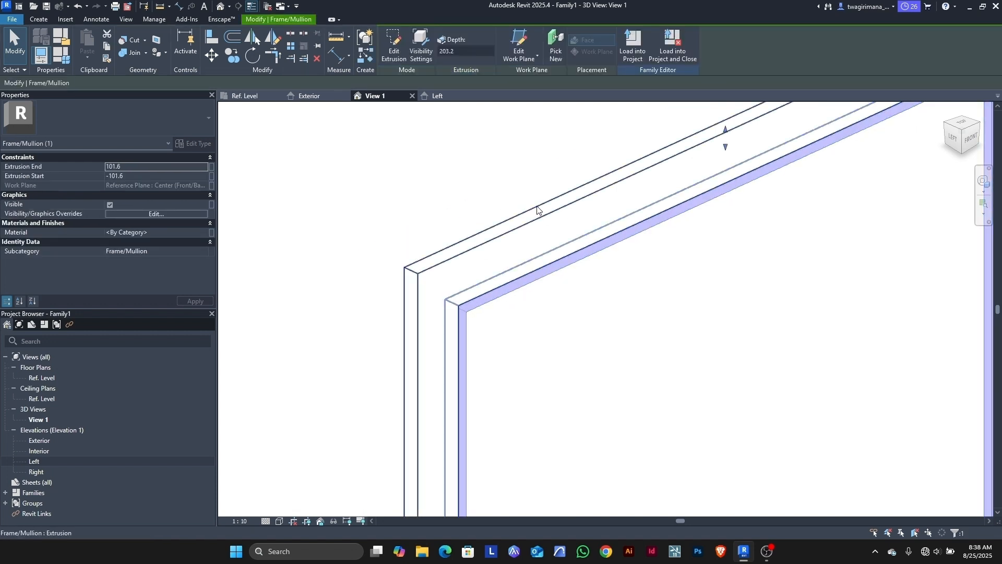
Step: Join the door frame solids into one, then select the Frame/Mullion extrusion
click(128, 53)
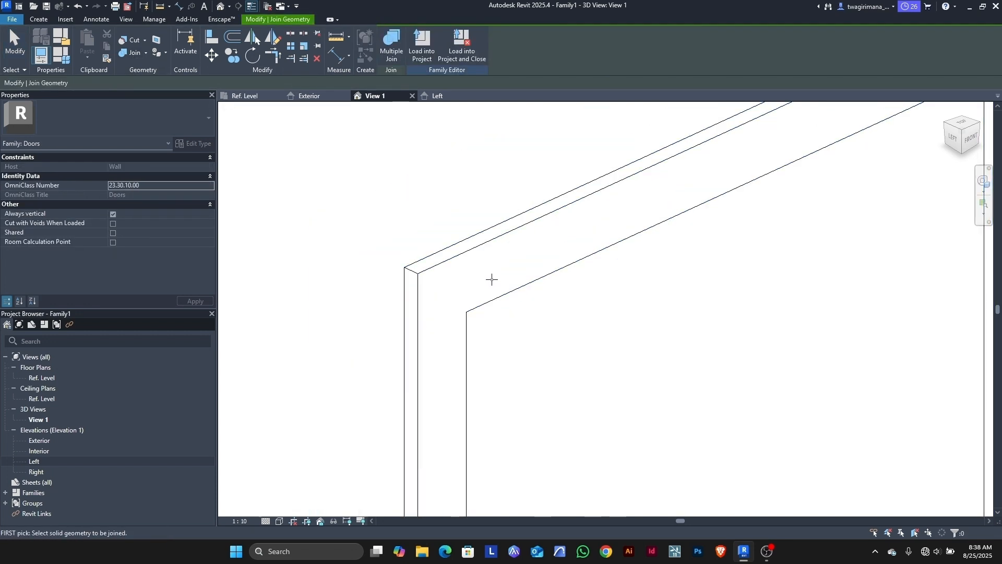
scroll(452, 258, down, 2)
click(421, 355)
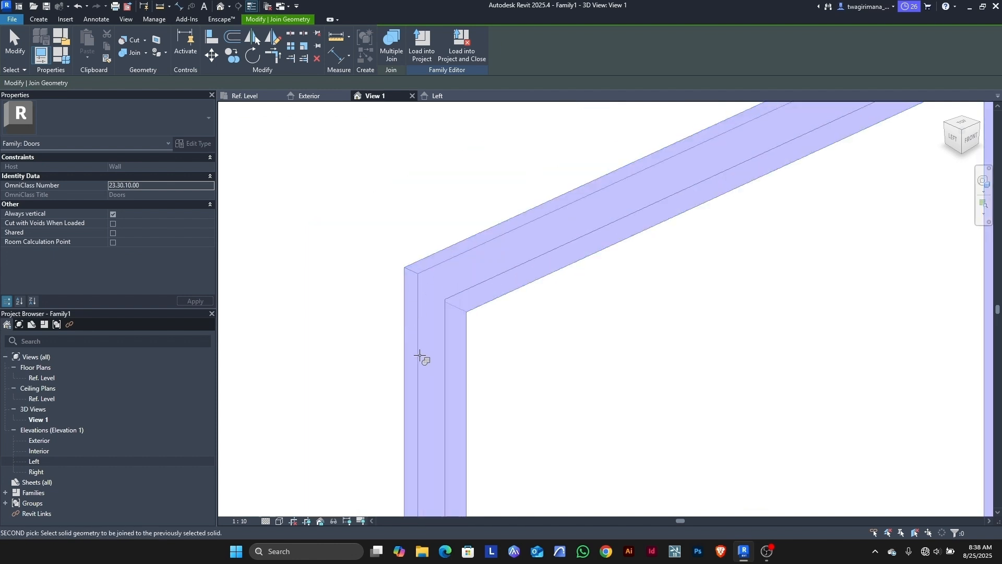
scroll(465, 271, down, 4)
key(Escape)
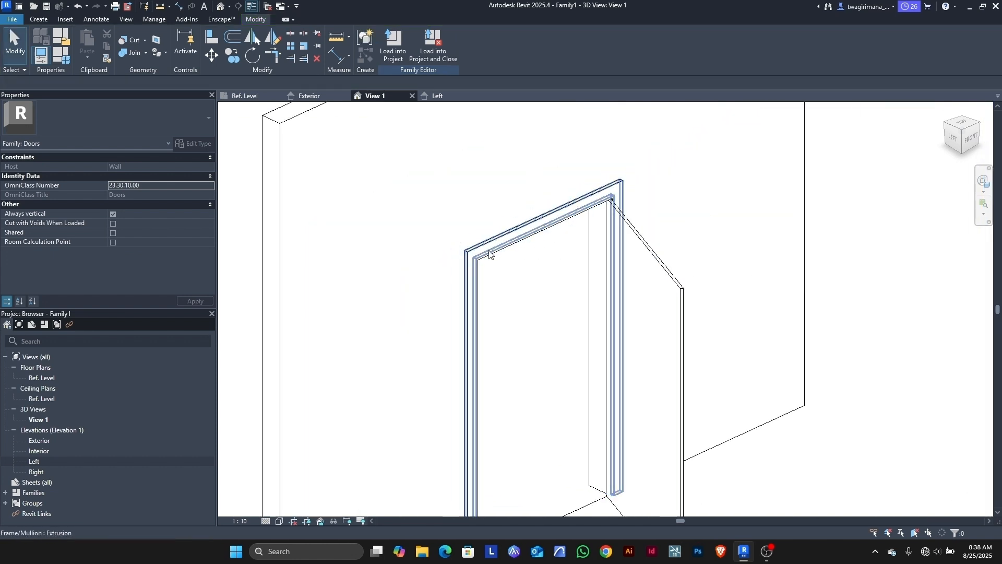
click(473, 248)
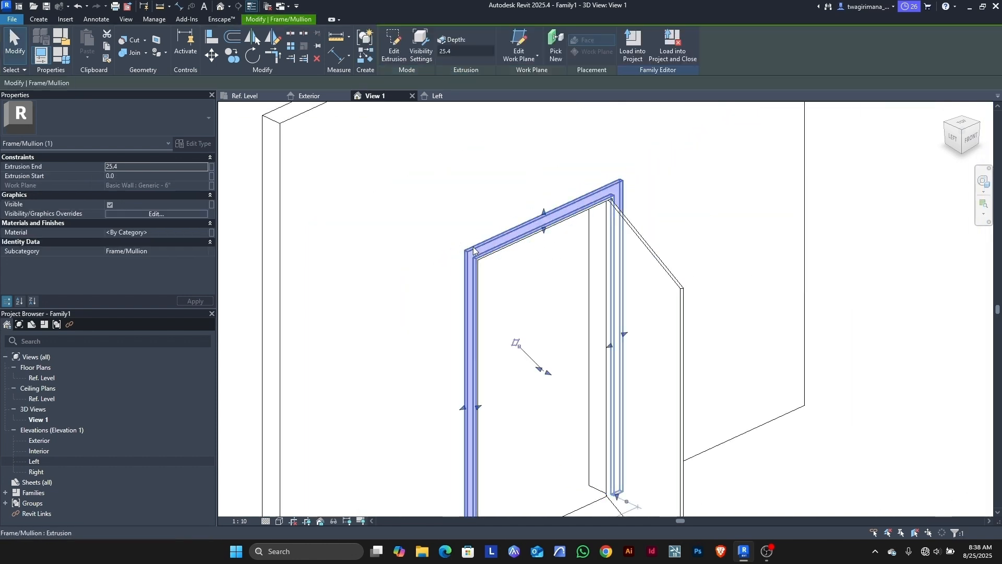
Step: Assign the Birch wood material to the door frame extrusion
click(204, 232)
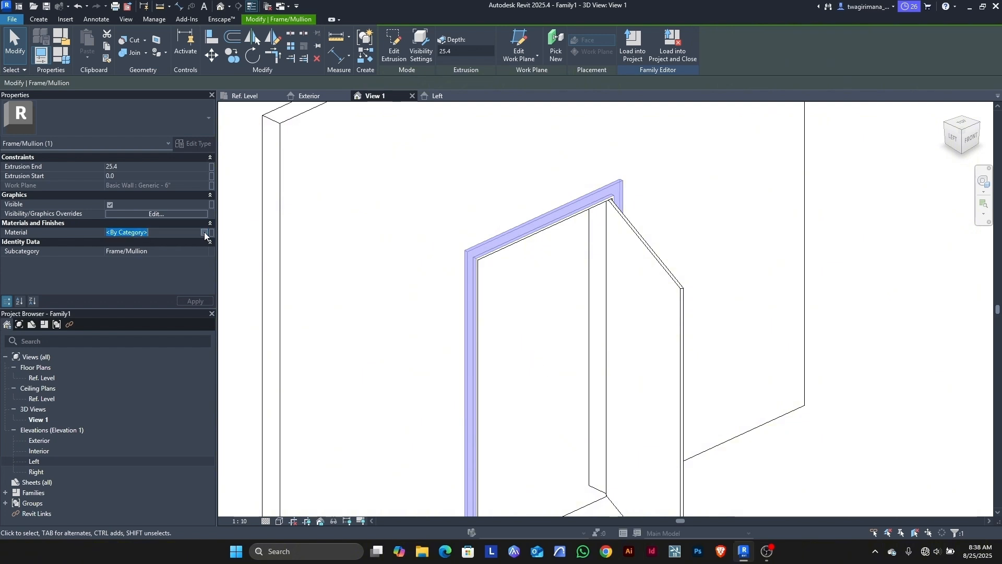
click(205, 232)
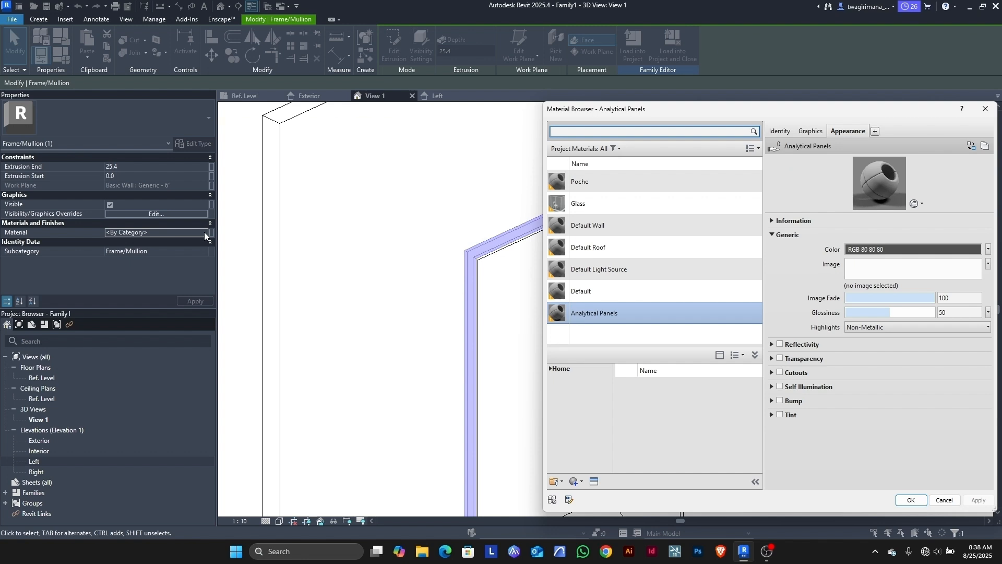
text(ood)
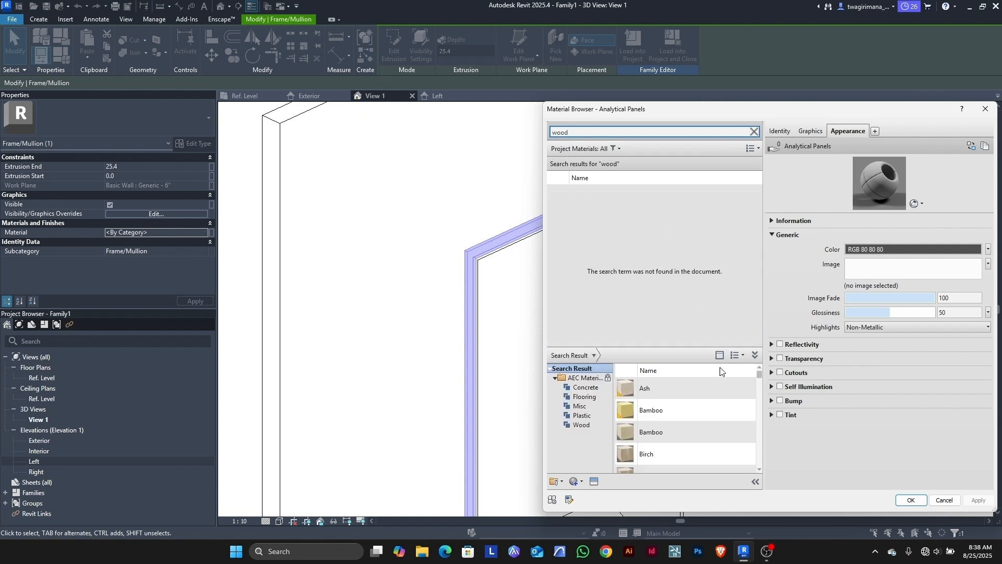
click(674, 453)
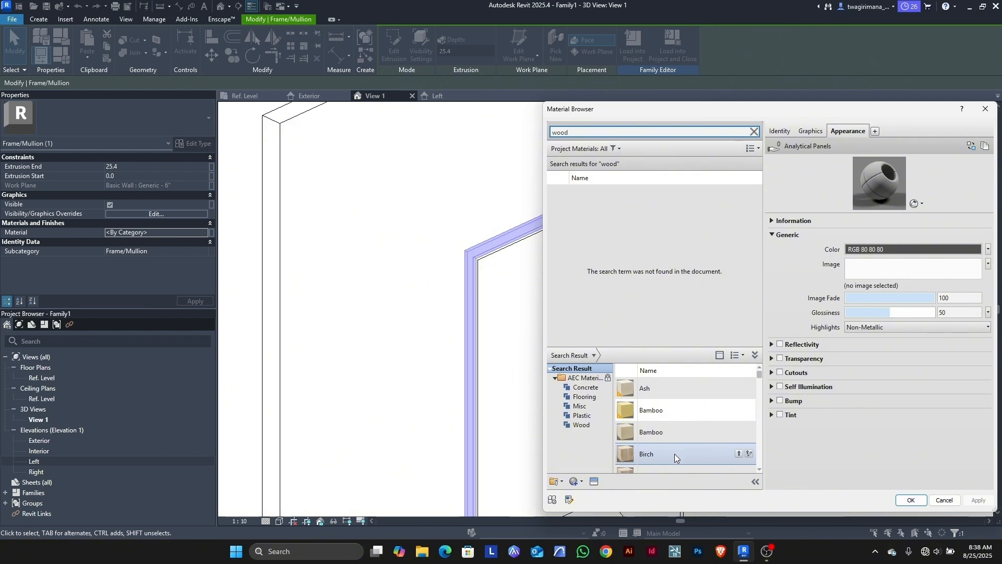
click(739, 453)
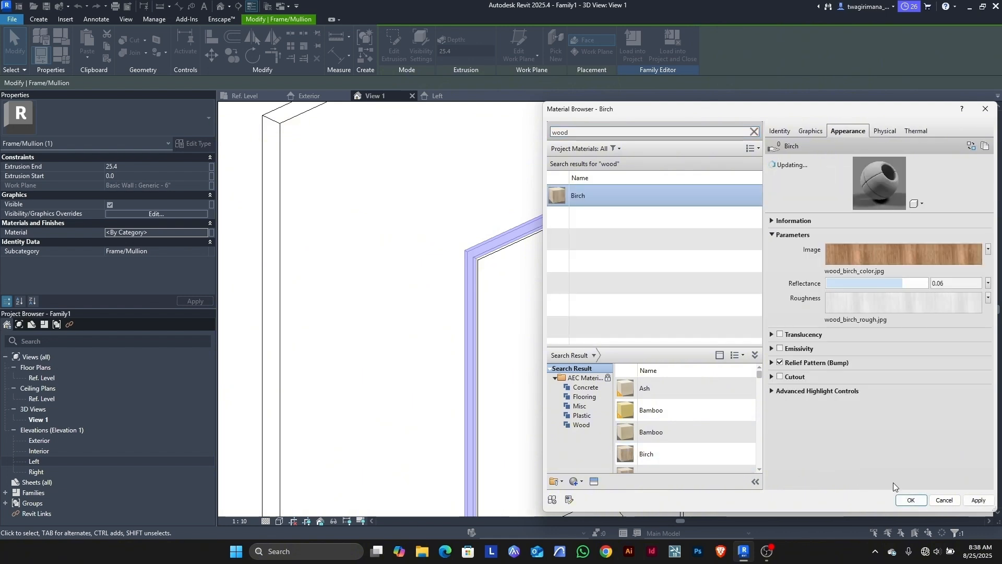
click(911, 500)
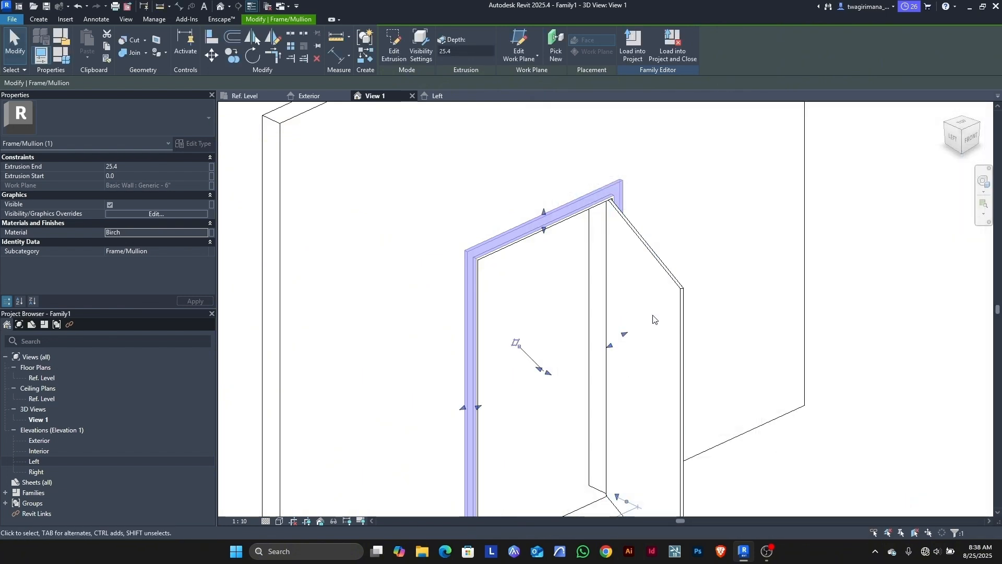
Step: Give the door panel extrusion the Birch material as well
click(680, 293)
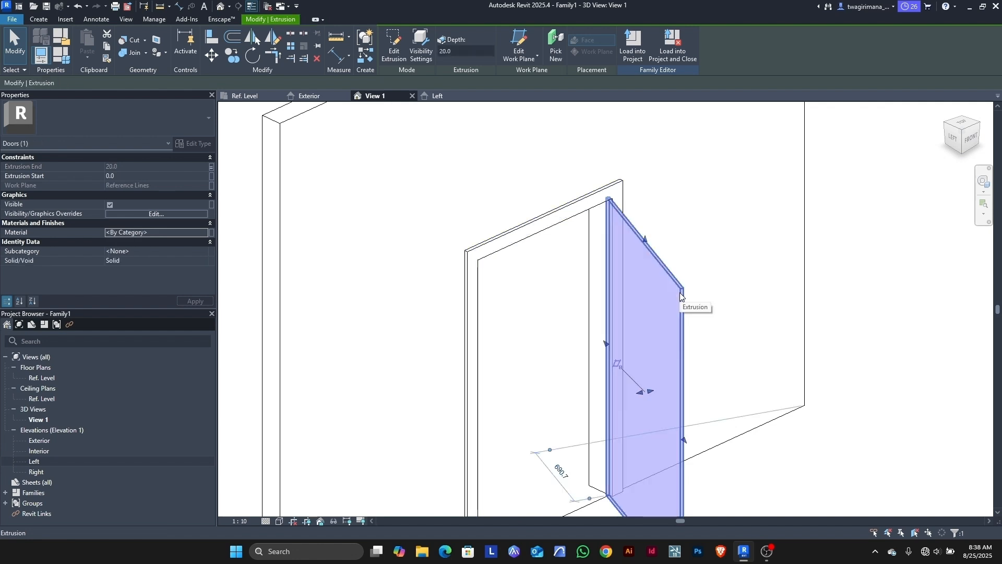
click(203, 233)
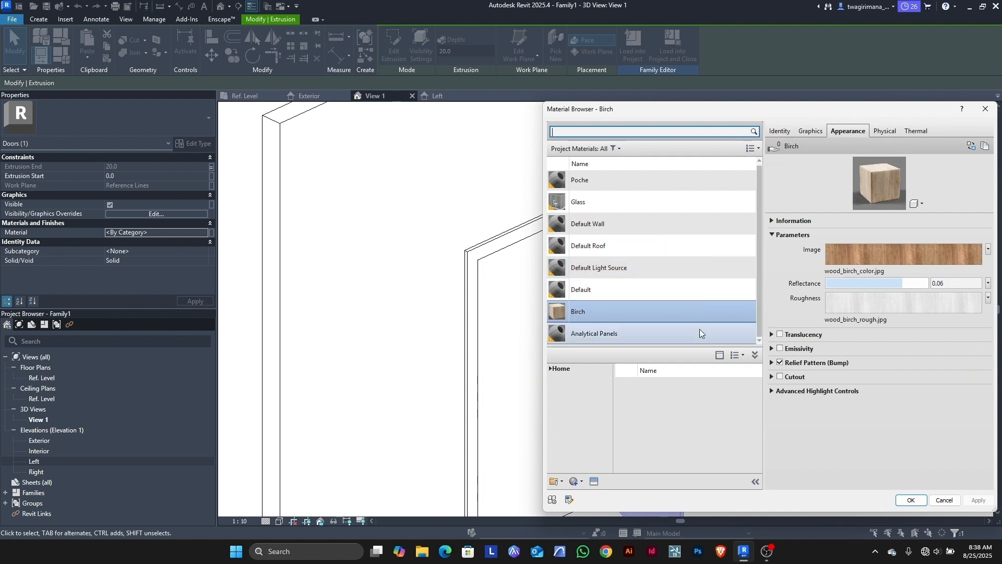
click(908, 500)
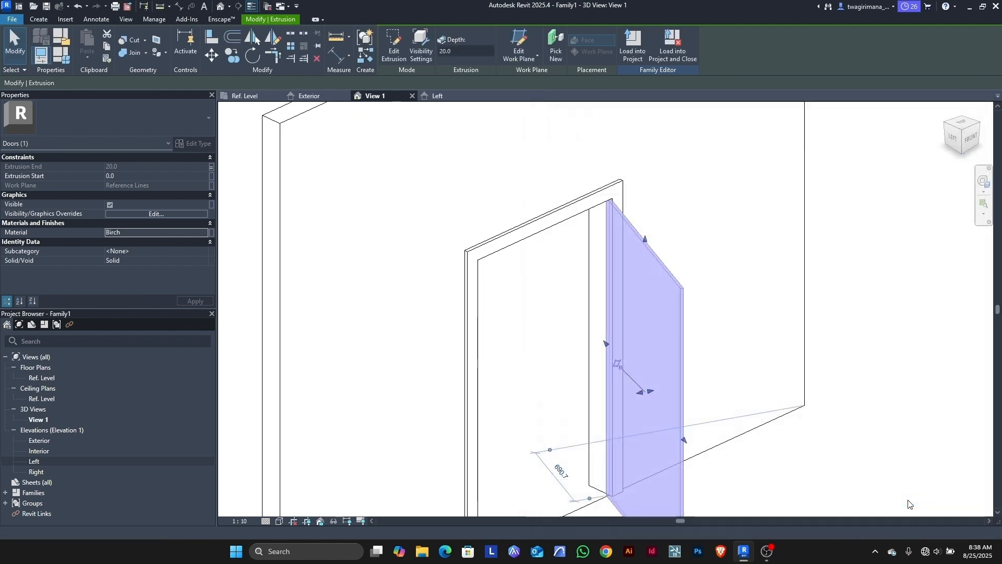
click(796, 342)
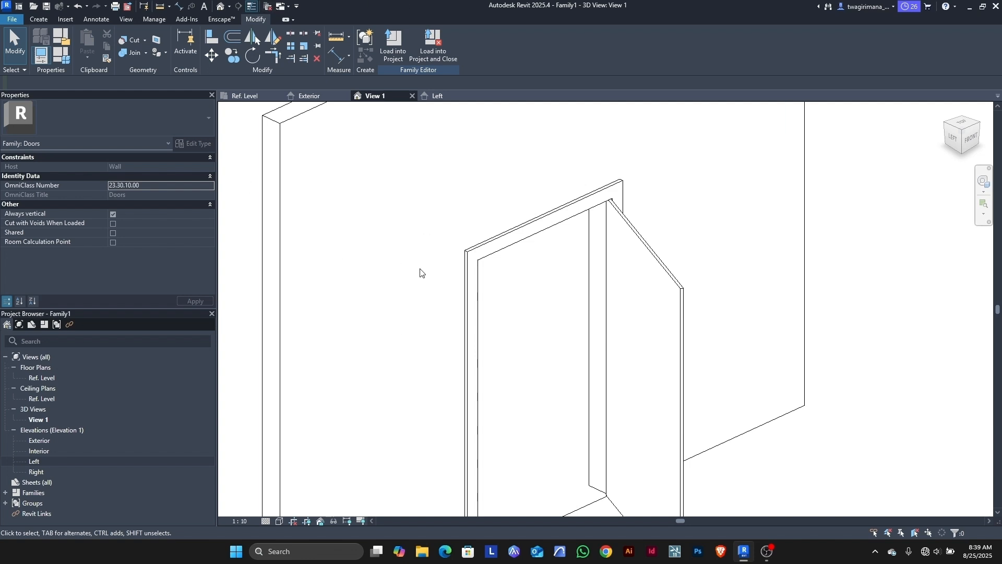
scroll(420, 272, down, 5)
click(62, 55)
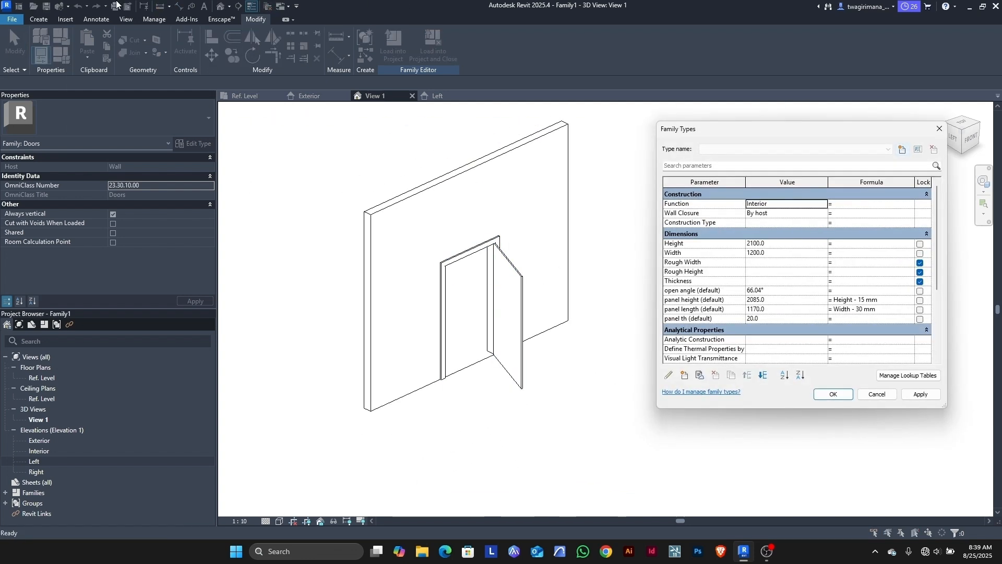
click(782, 291)
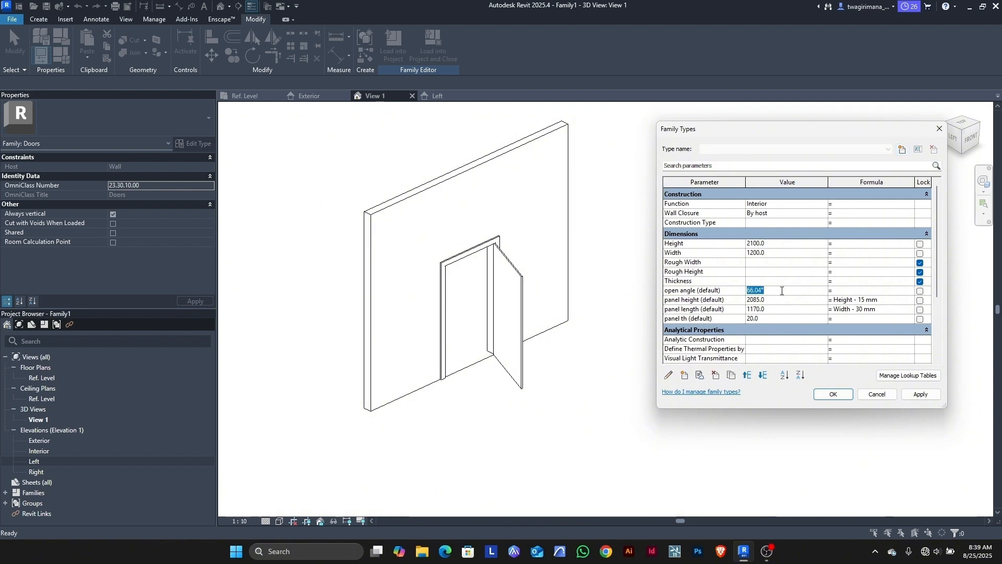
text(30)
click(910, 396)
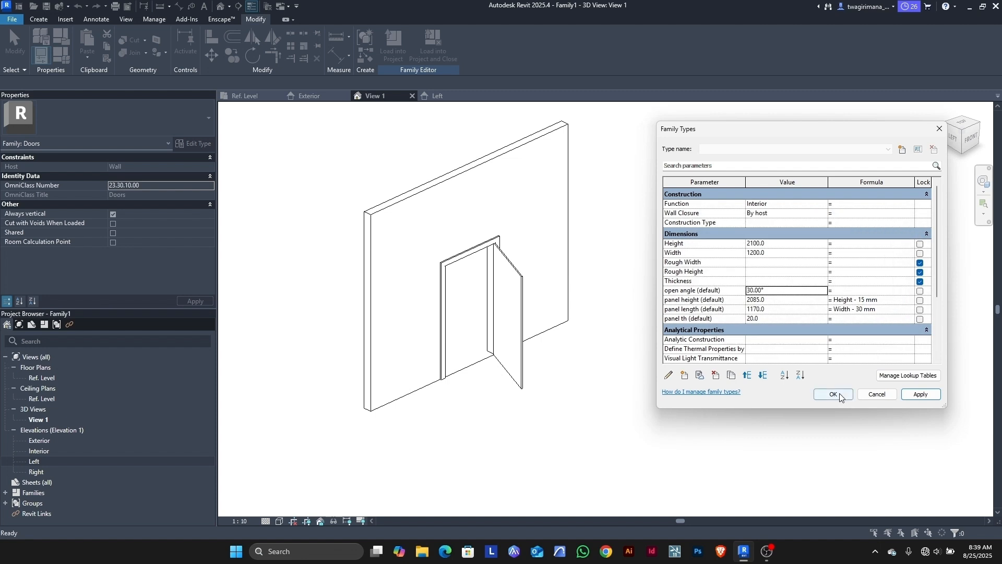
click(877, 394)
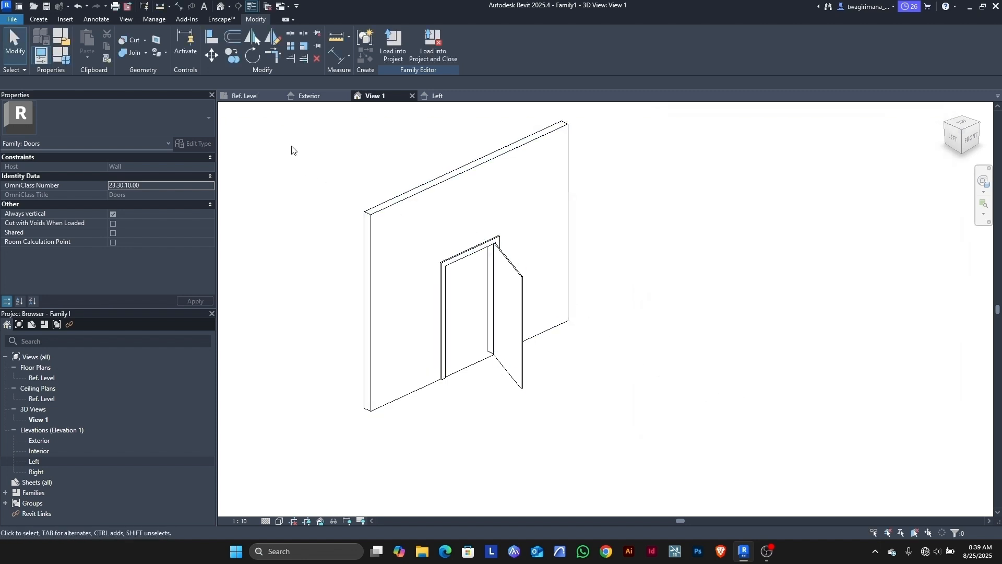
Step: In the Ref. Level plan, select the door panel and reveal the door geometry's constraints
click(245, 96)
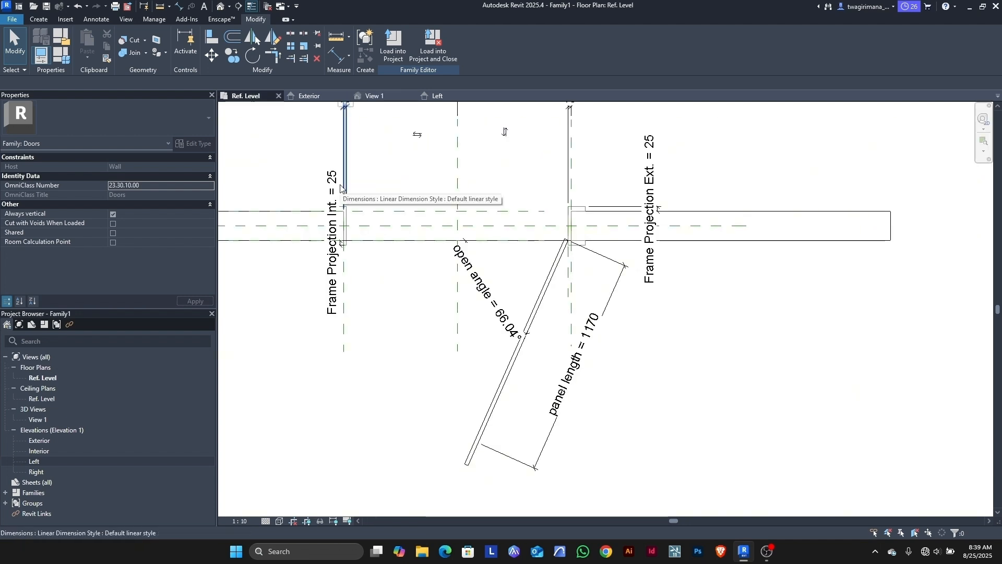
click(467, 466)
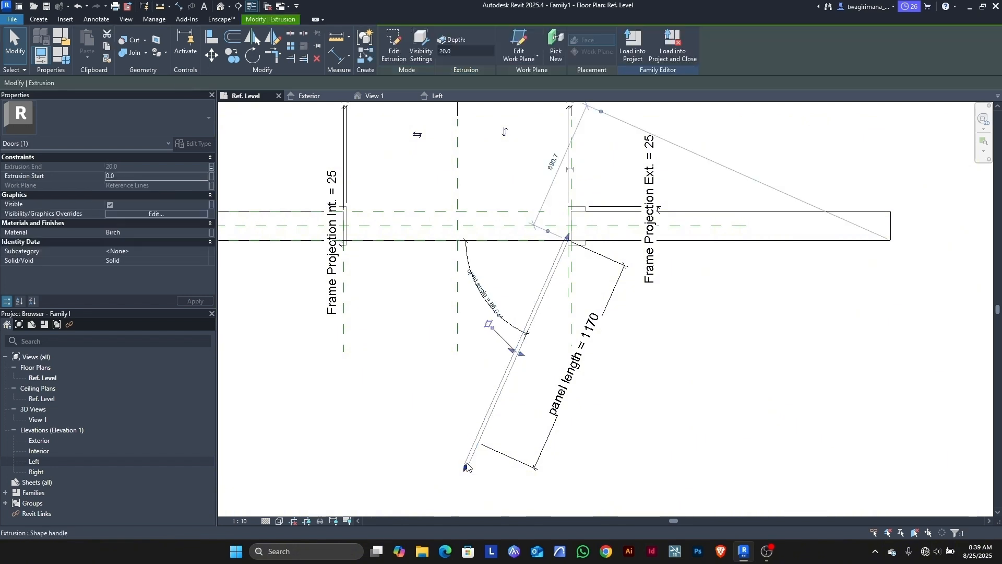
right_click(468, 466)
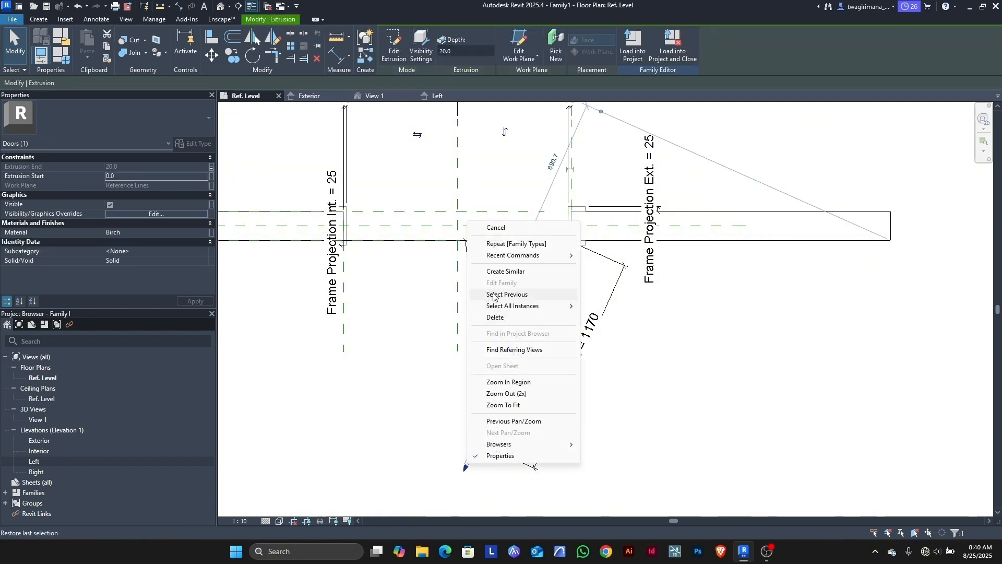
mouse_move(515, 311)
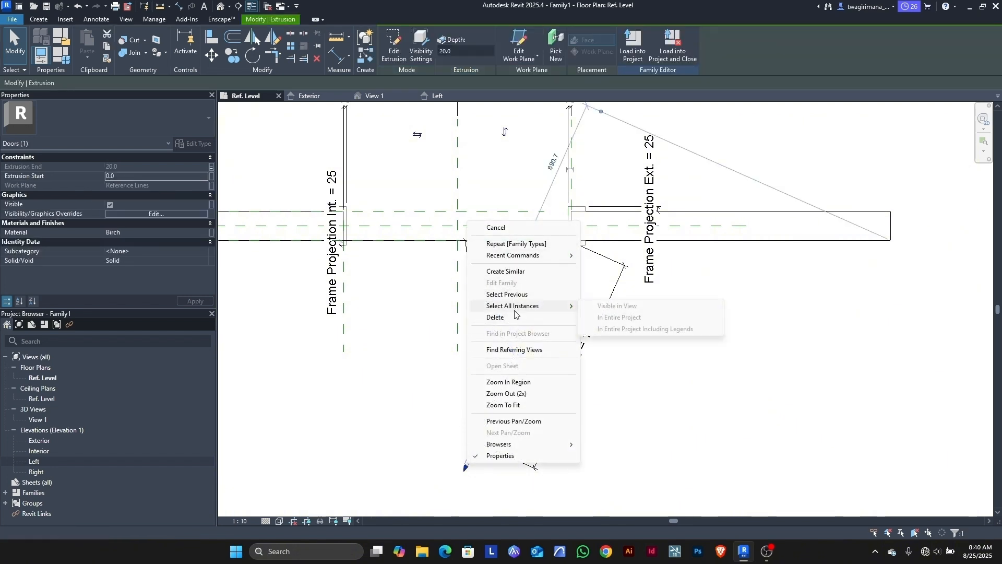
click(385, 446)
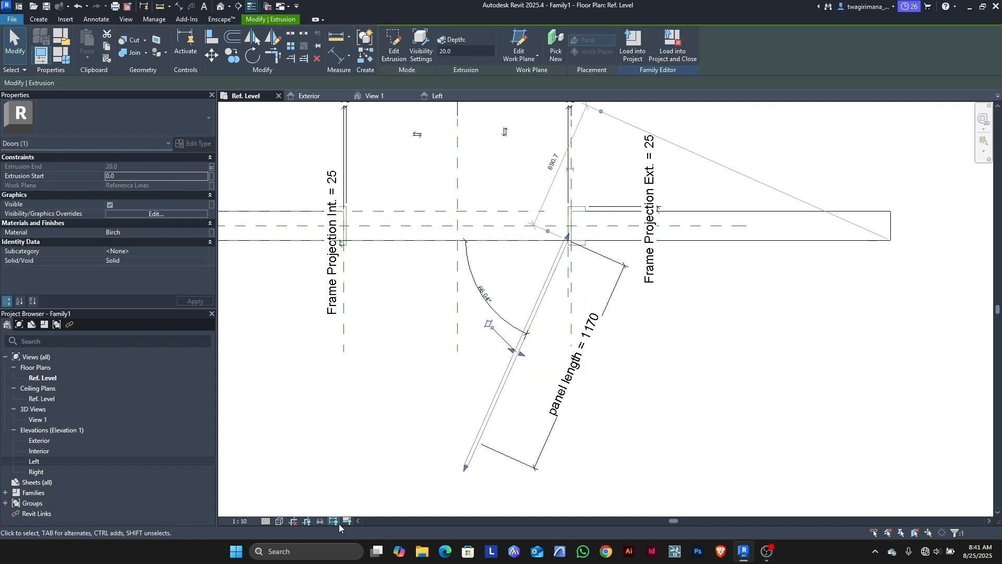
click(337, 523)
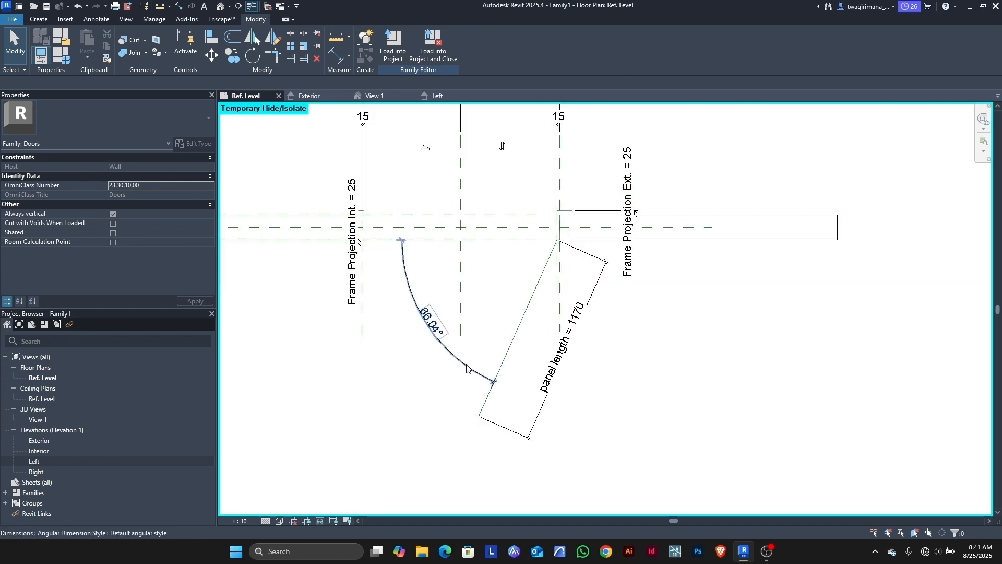
Step: Label the 66.04° angle dimension with a new parameter 'opening angle'
click(466, 365)
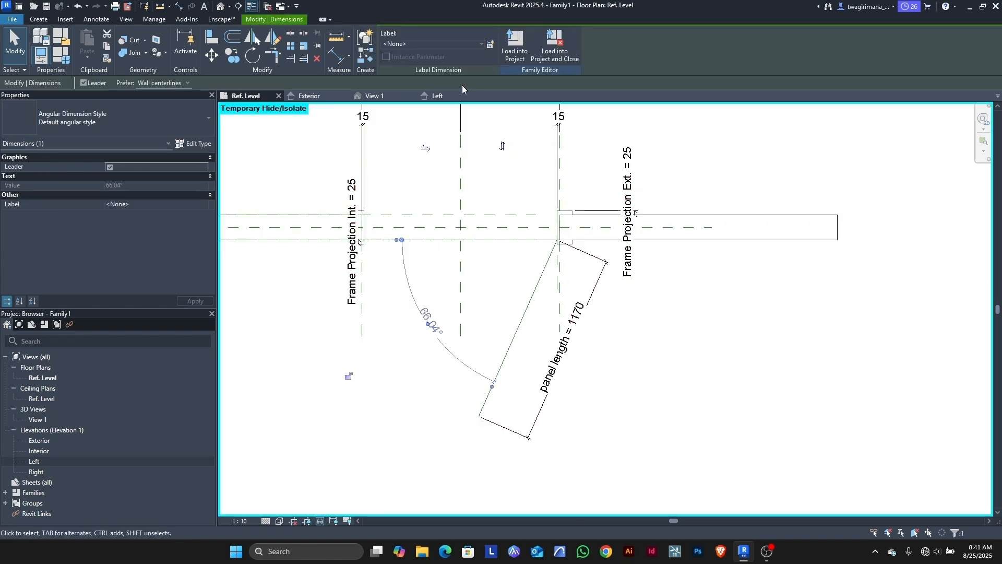
click(491, 44)
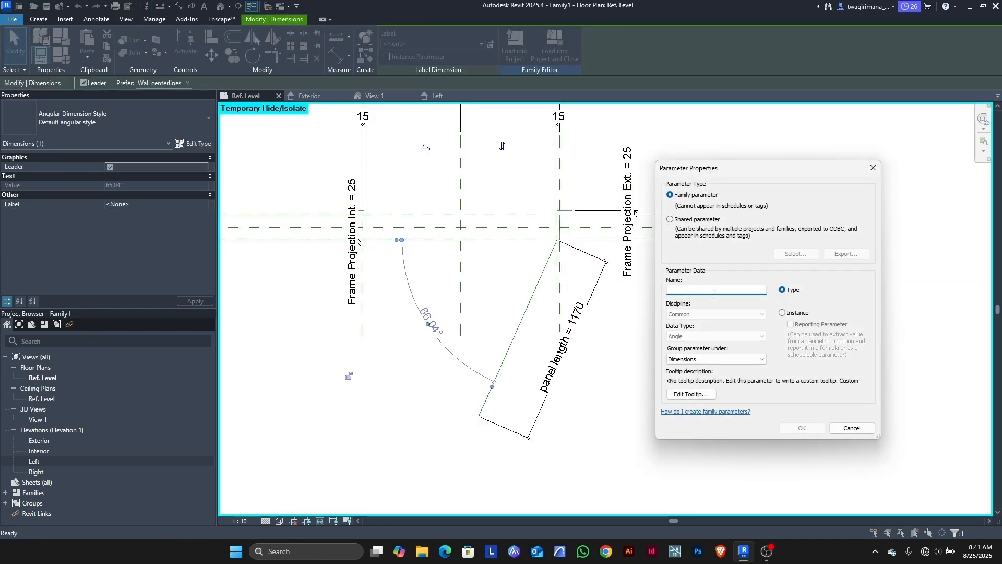
text(opening angle)
click(807, 428)
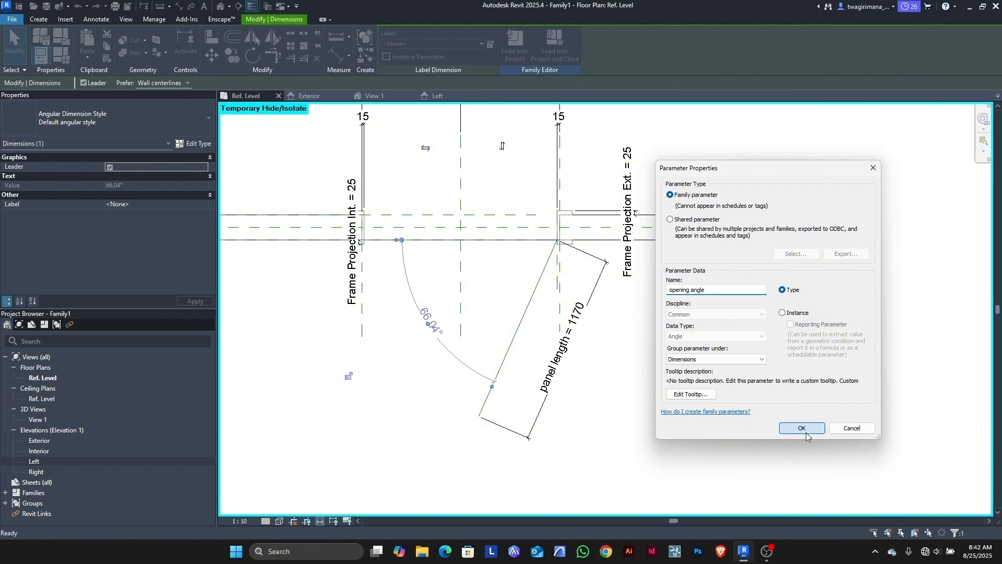
click(736, 415)
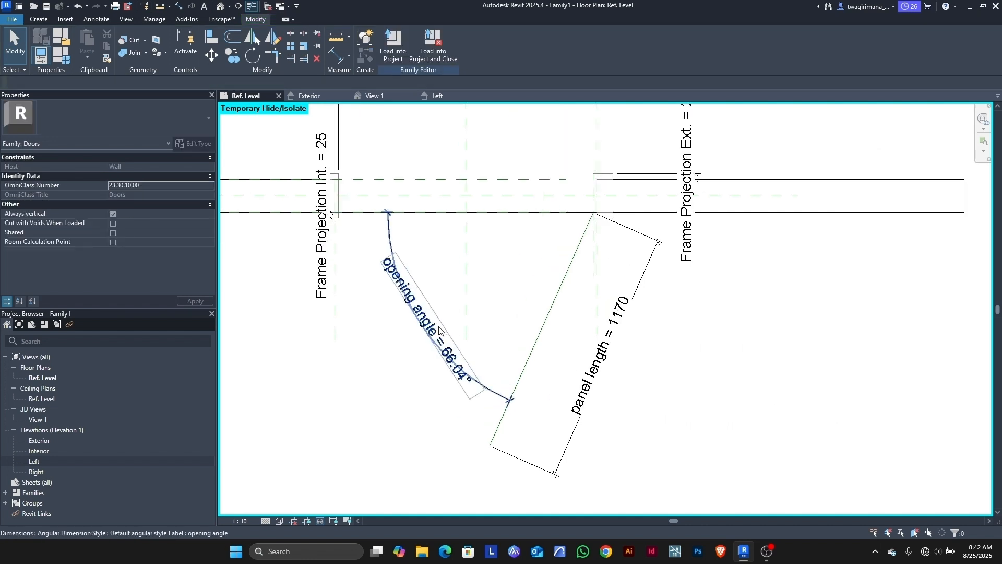
Step: Reset Temporary Hide/Isolate so all hidden elements show again
scroll(376, 347, up, 3)
scroll(445, 328, down, 2)
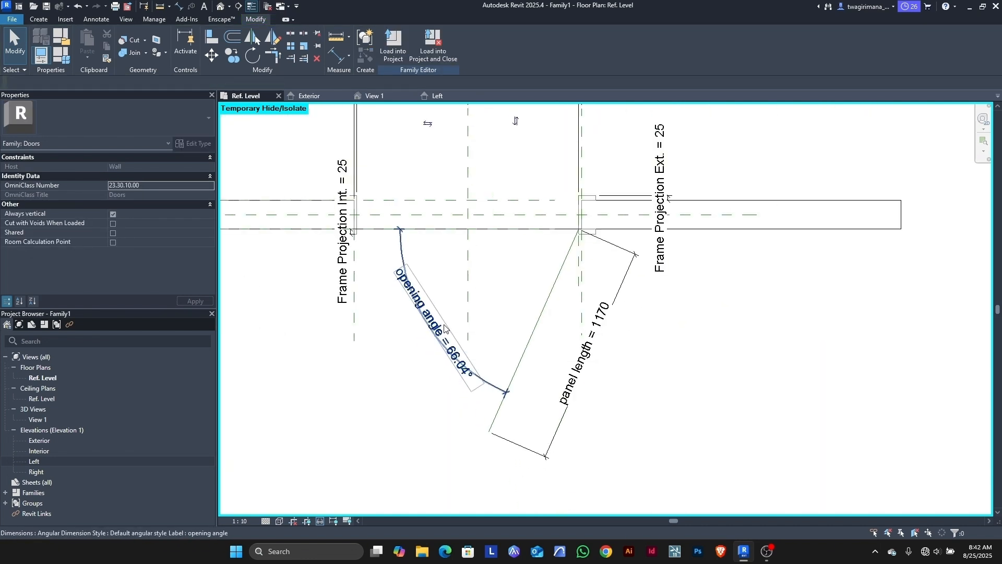
click(320, 521)
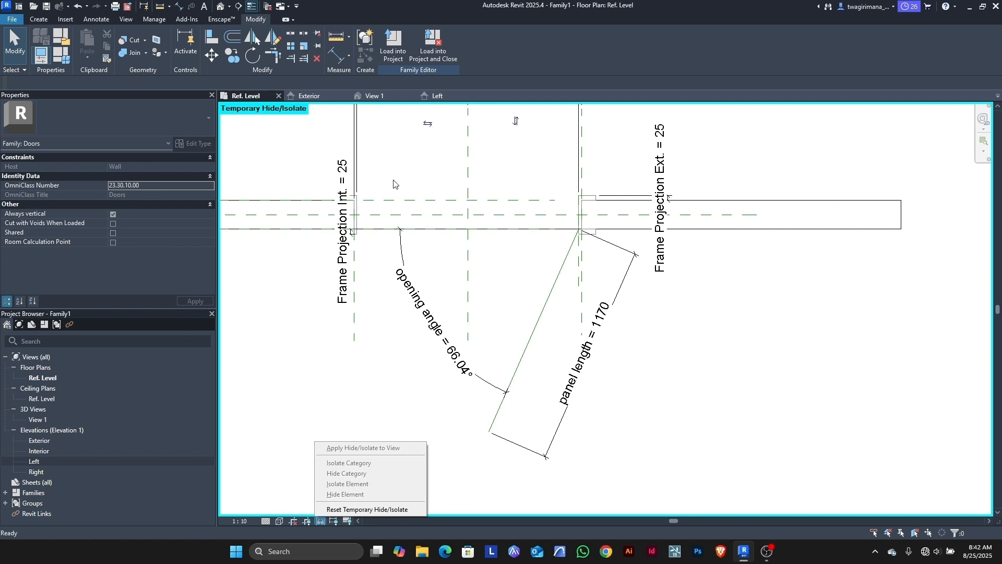
click(368, 509)
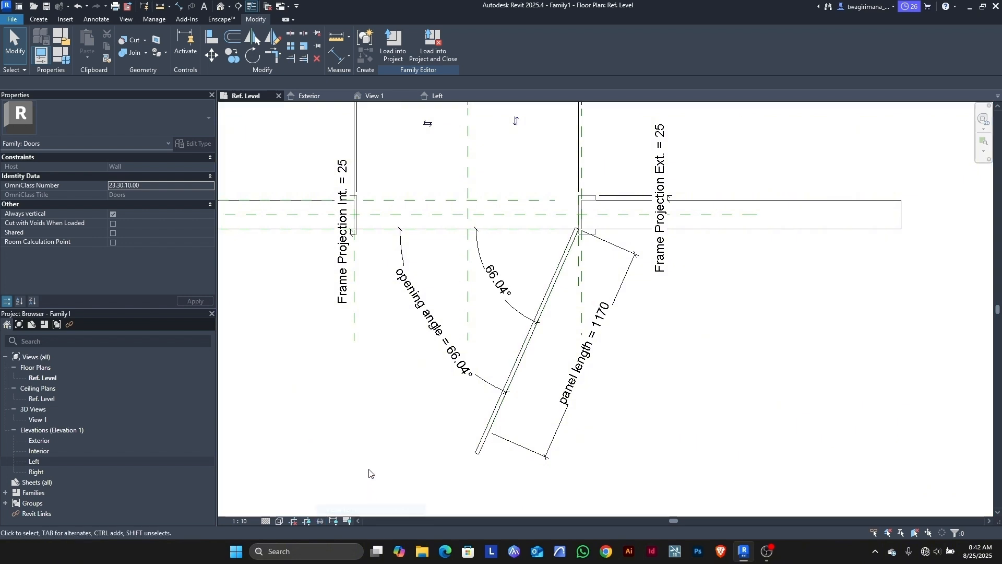
Step: Back in the 3D view, set opening angle to 30° in Family Types and apply
click(377, 96)
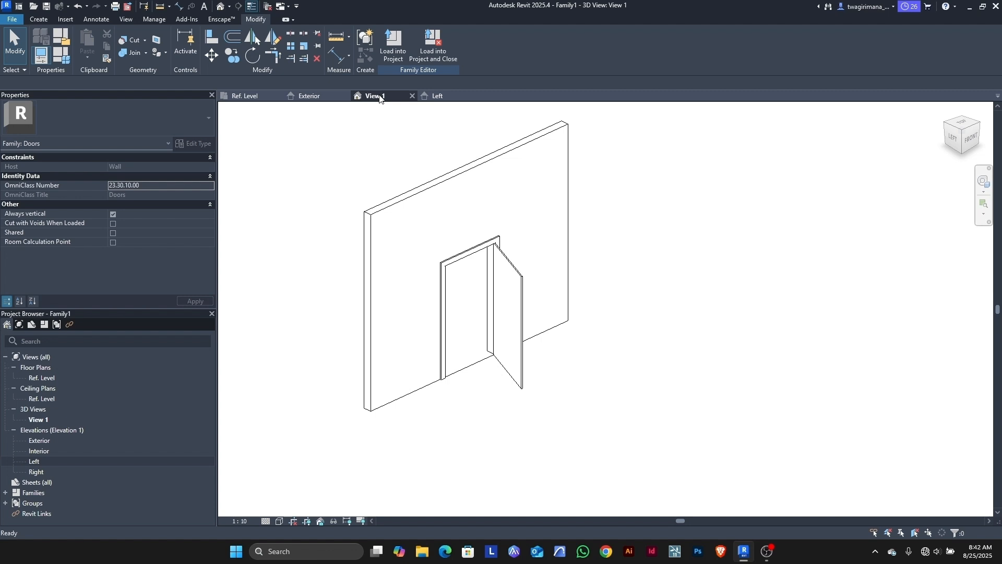
scroll(415, 246, up, 2)
click(62, 56)
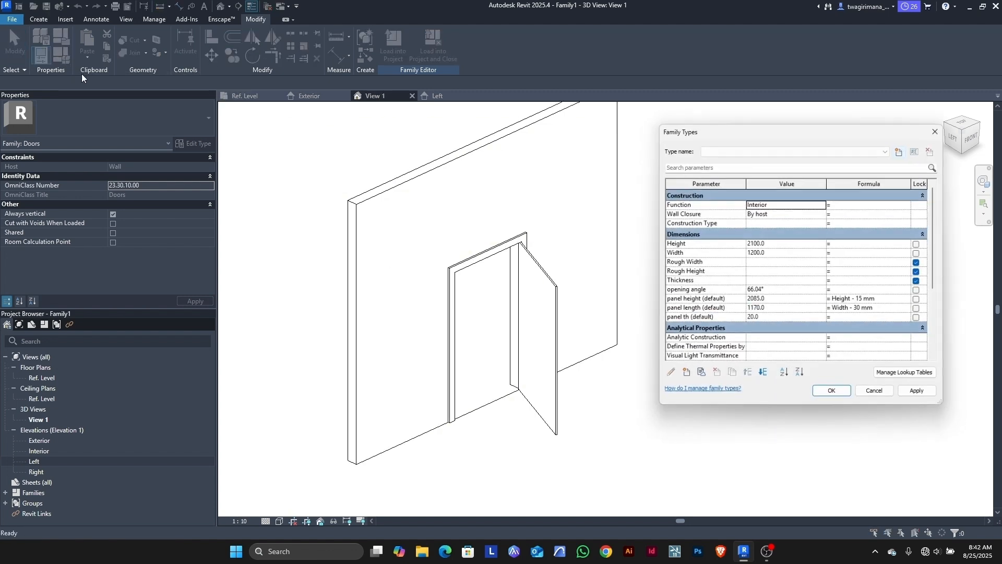
click(779, 290)
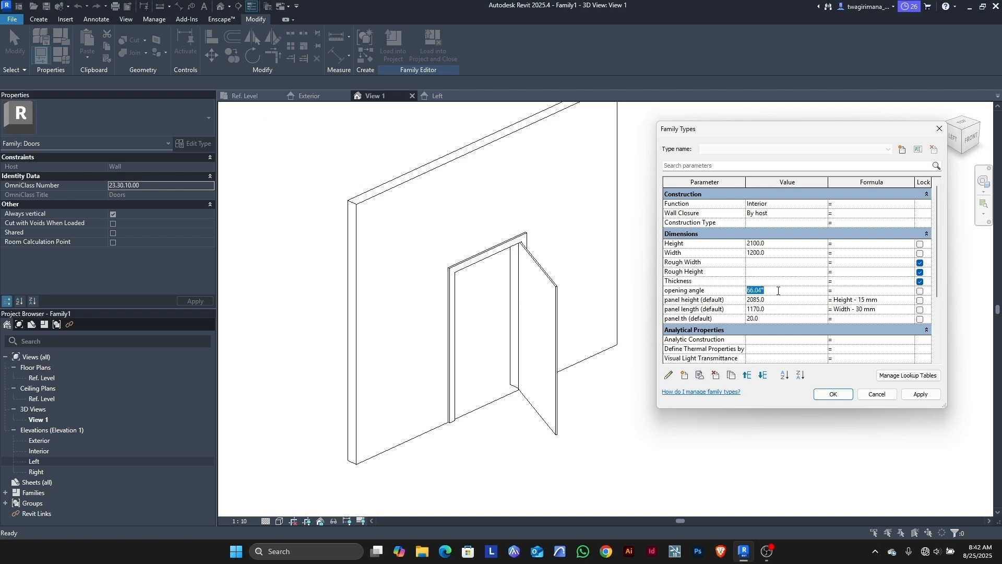
text(30)
click(920, 395)
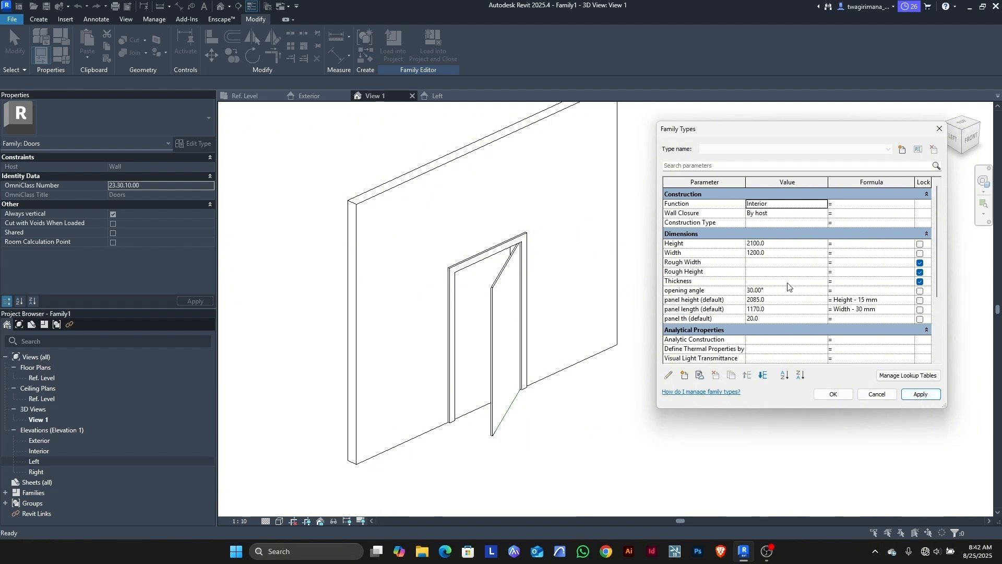
Step: Set the door Width to 1000, accept, and orbit to an isometric view
click(775, 255)
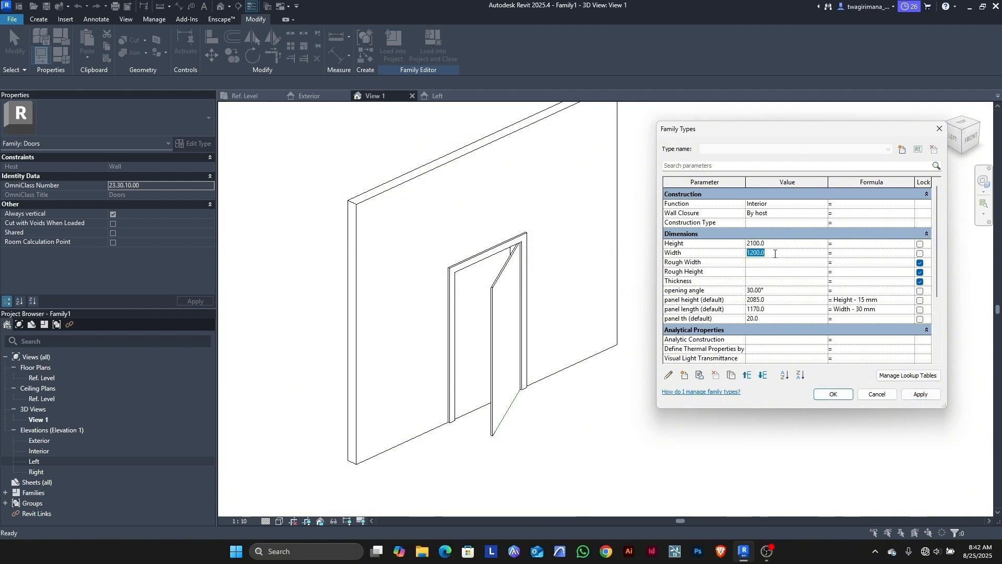
text(1000)
click(920, 395)
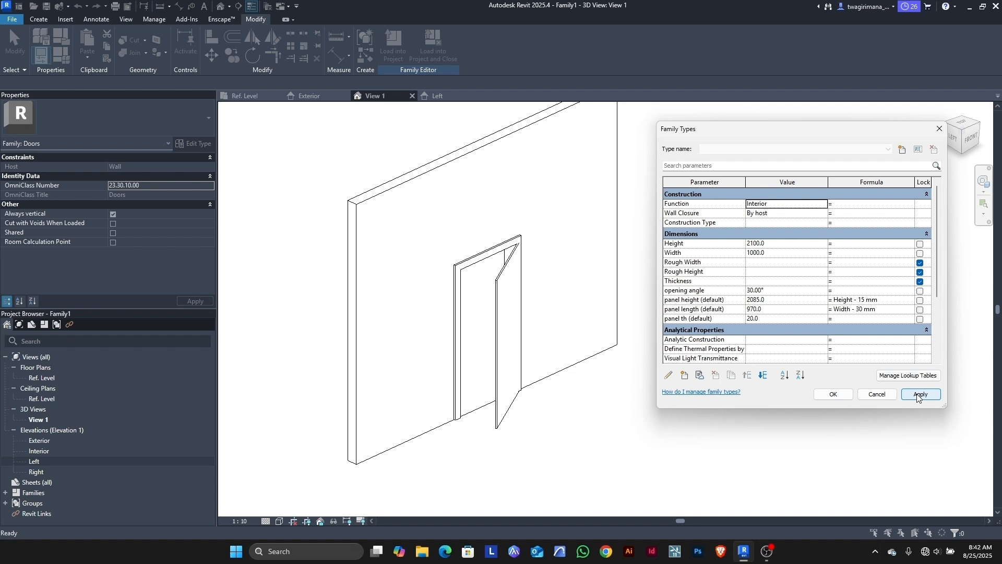
click(834, 394)
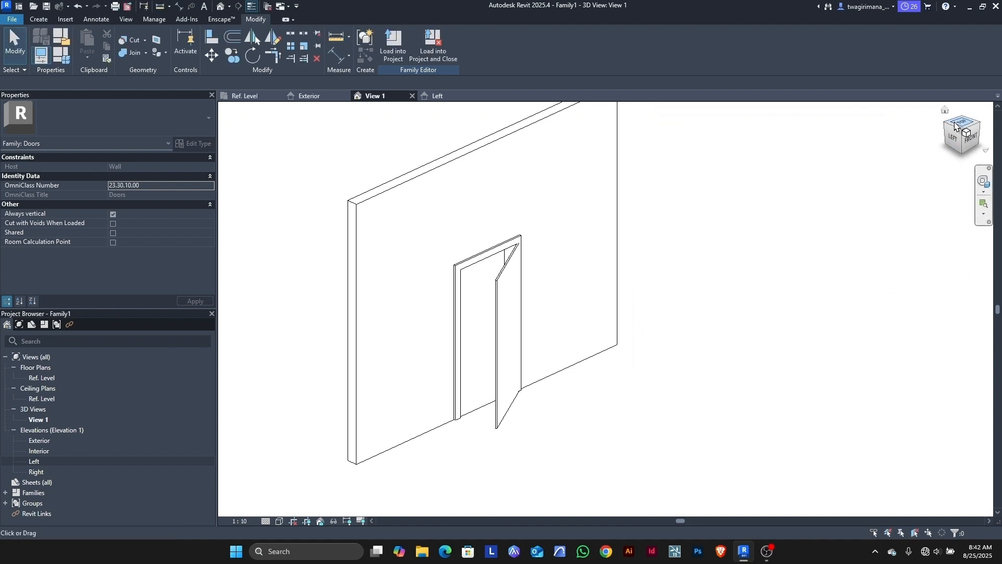
click(966, 137)
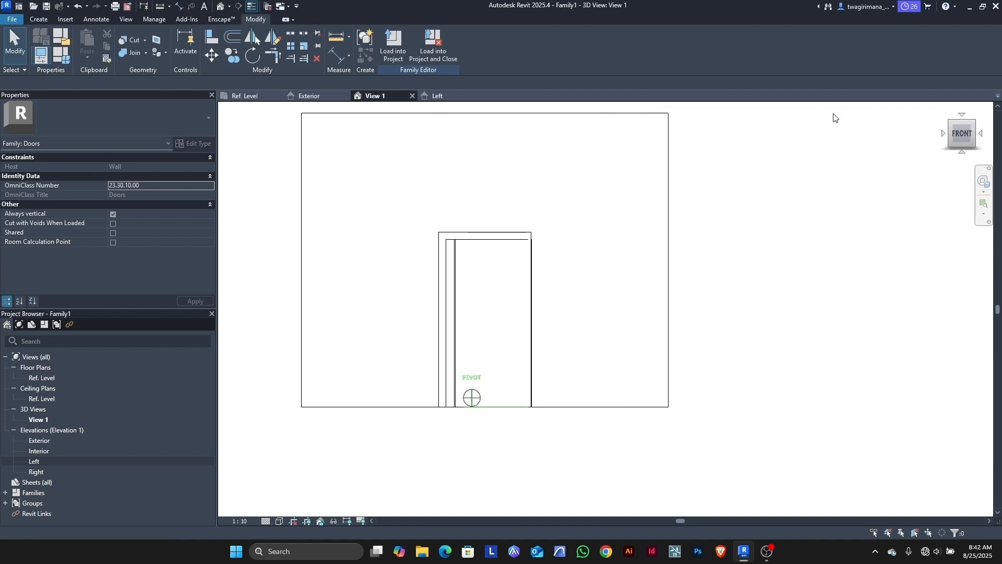
drag(834, 115, 703, 125)
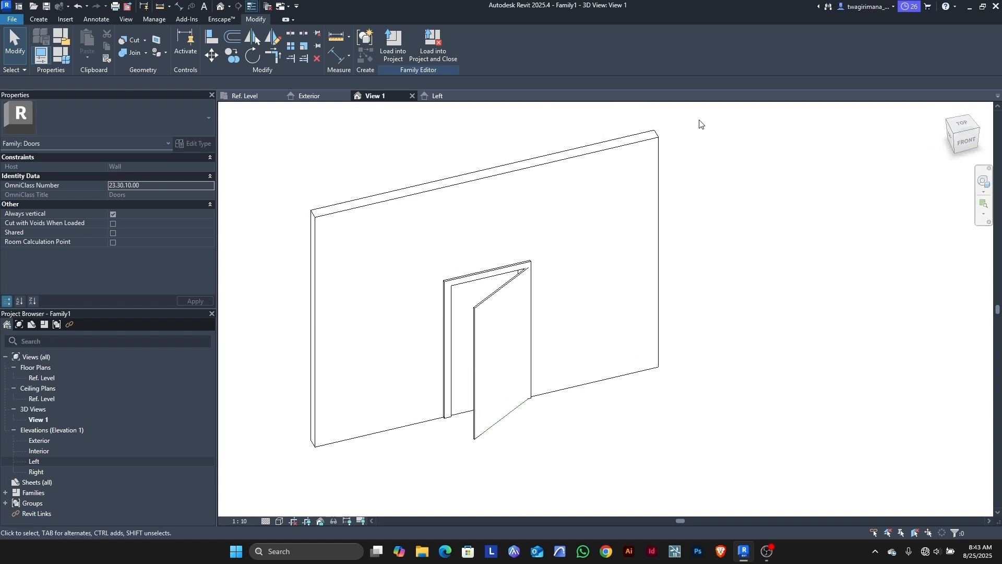
Step: Open the Ref. Level plan and undo the last frame move
click(246, 96)
scroll(579, 235, up, 4)
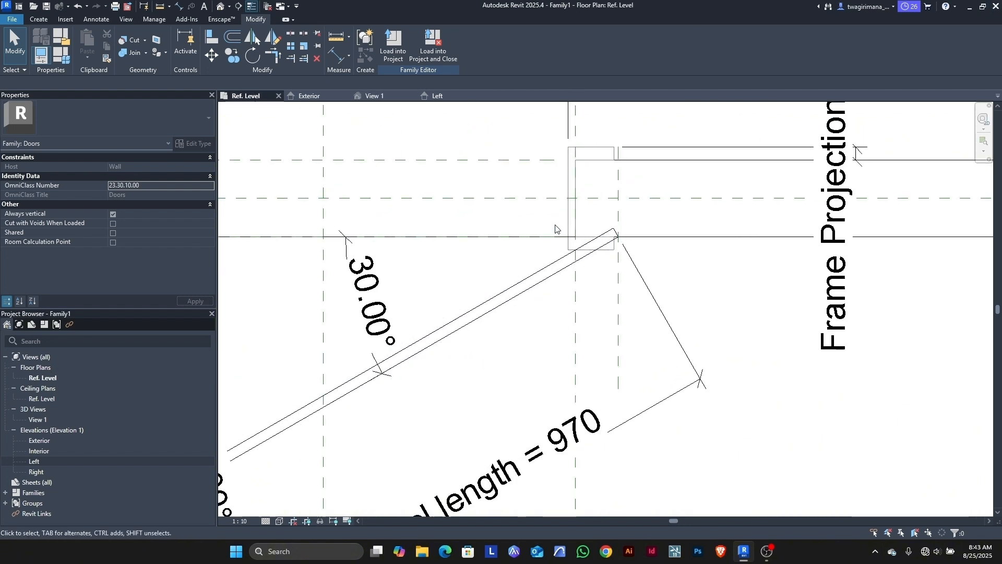
scroll(608, 235, up, 2)
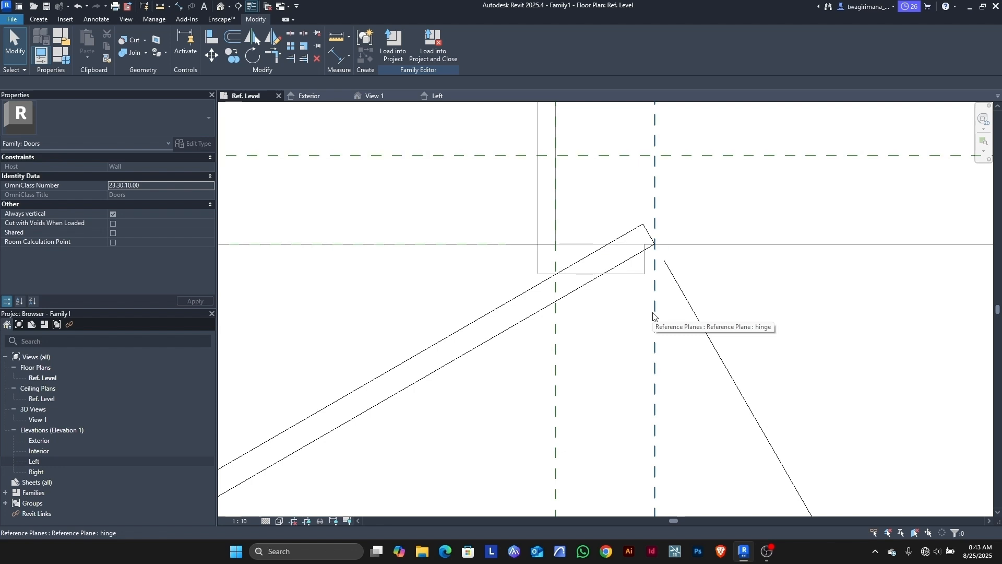
key(ctrl+z)
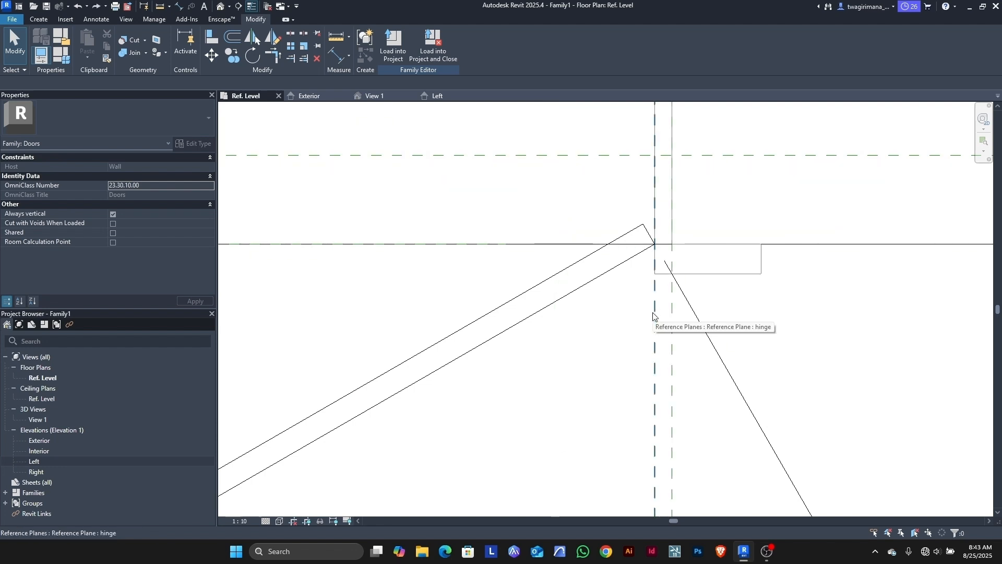
Step: Place a 15 aligned dimension from the right reference plane to the hinge plane
click(336, 57)
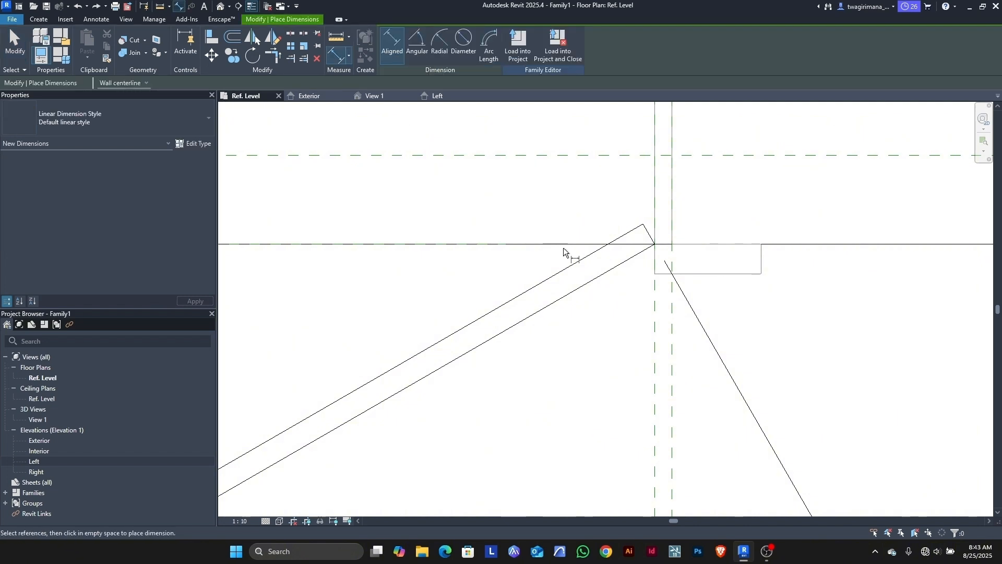
scroll(666, 260, up, 3)
click(676, 334)
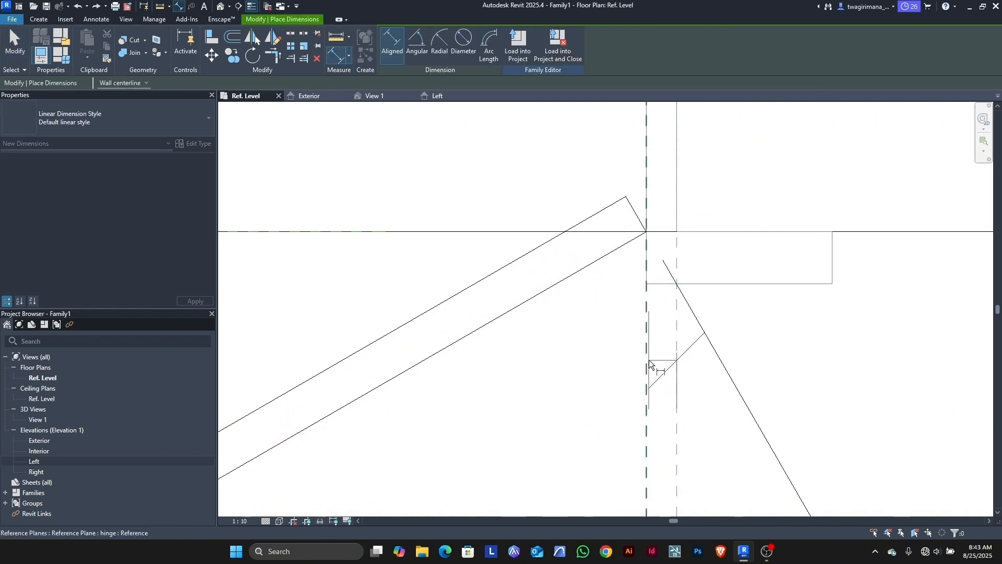
scroll(649, 321, down, 4)
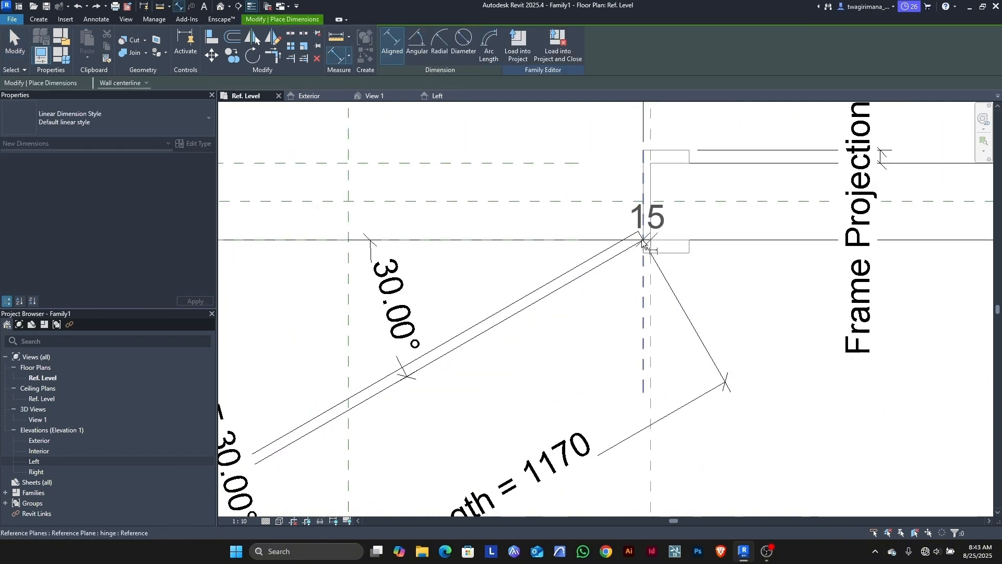
click(619, 296)
scroll(645, 326, up, 4)
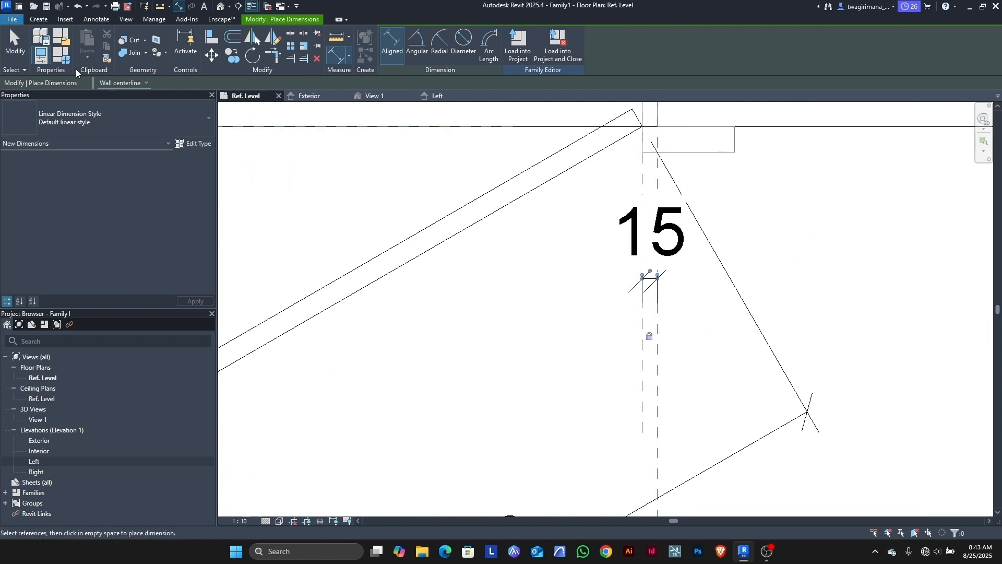
click(14, 44)
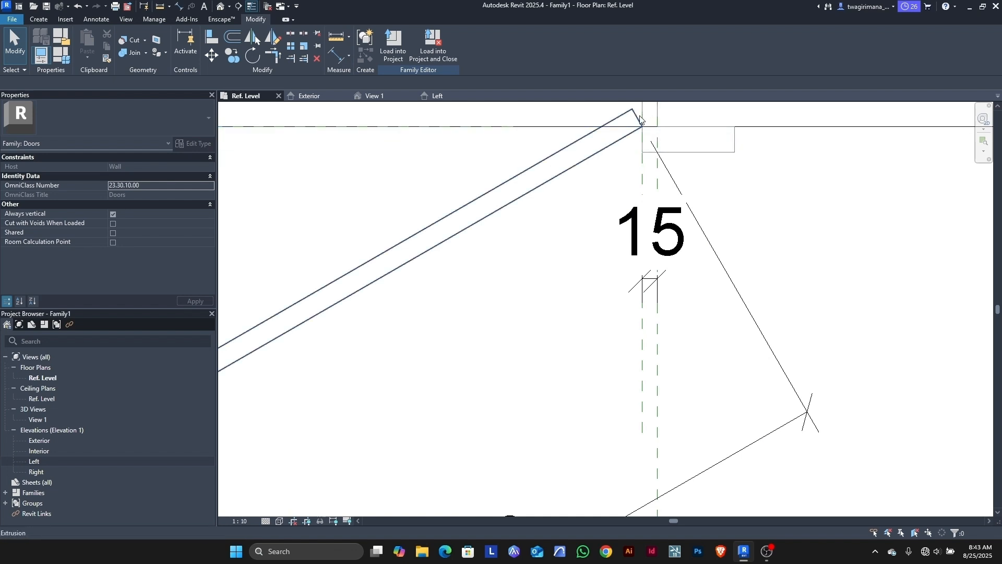
Step: Stretch the frame extrusion's face near the hinge to the hinge plane
scroll(569, 321, down, 3)
scroll(626, 161, up, 2)
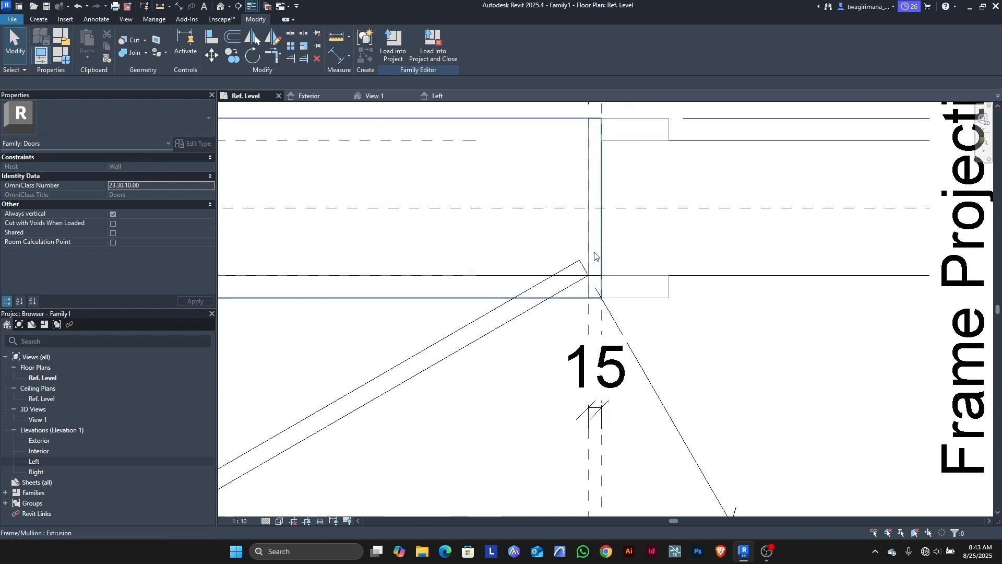
click(585, 253)
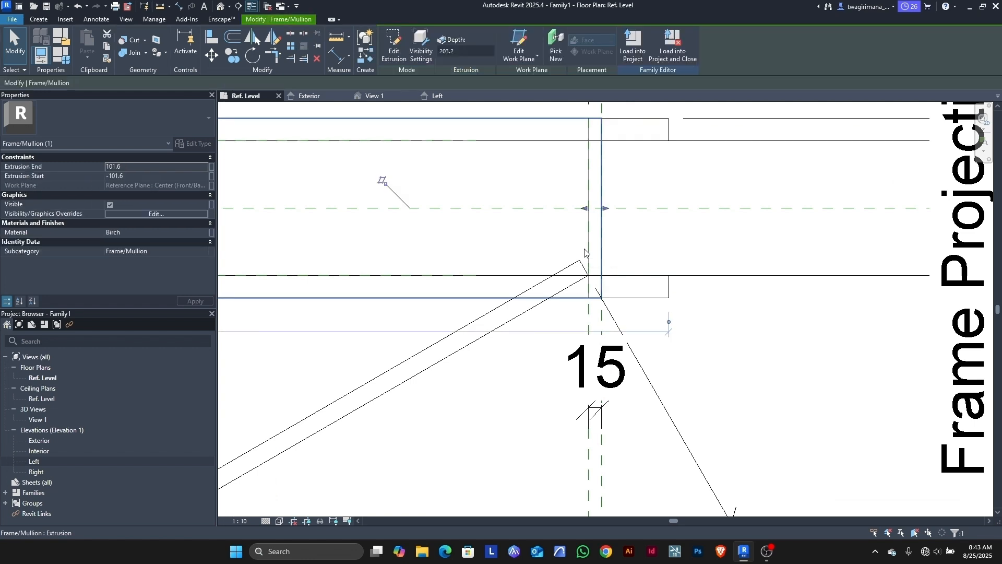
scroll(585, 206, down, 3)
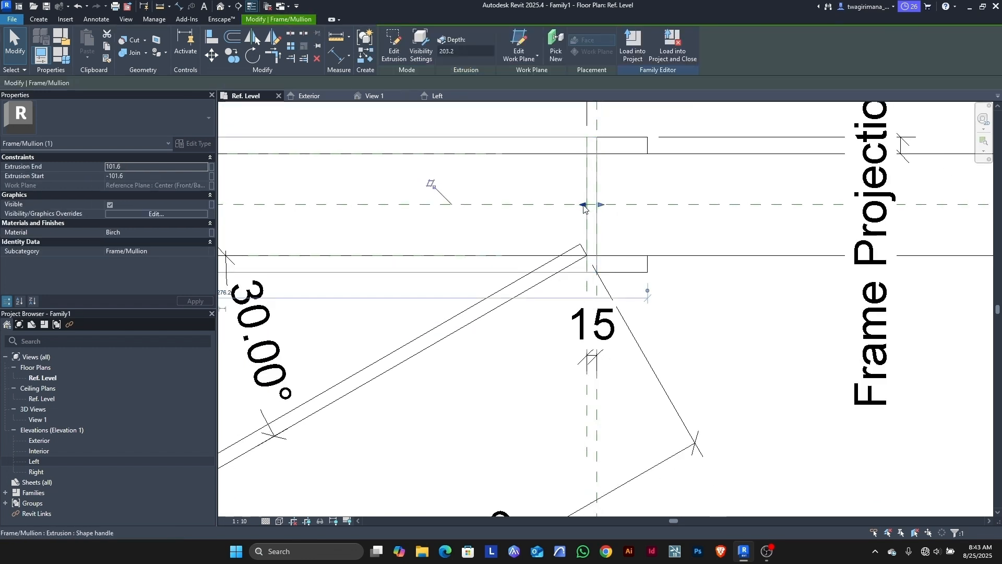
mouse_move(584, 208)
mouse_down()
mouse_move(568, 206)
mouse_move(584, 206)
mouse_up()
Step: Select the diagonal door panel extrusion for temporary hiding
scroll(584, 206, down, 2)
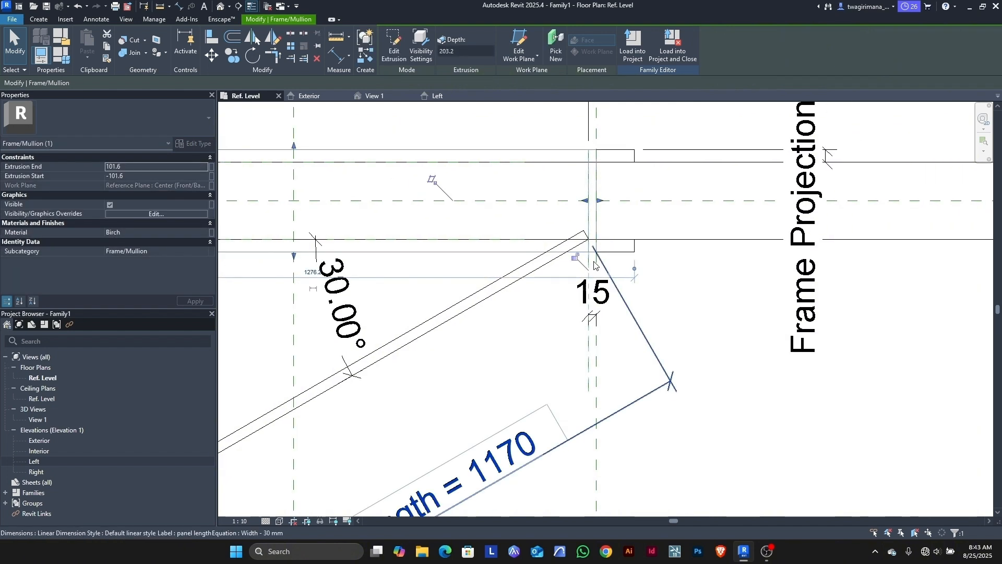
scroll(594, 263, up, 3)
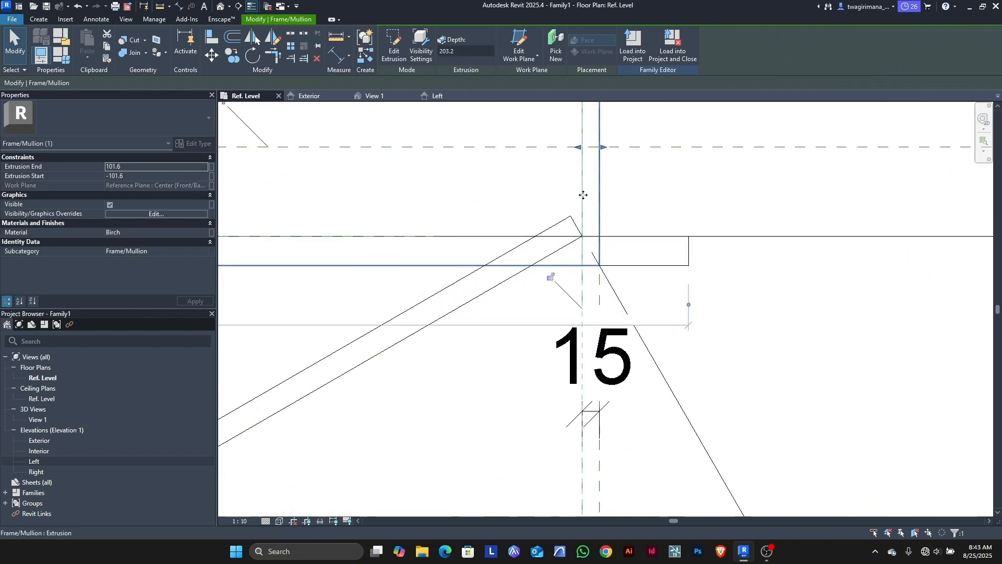
click(497, 287)
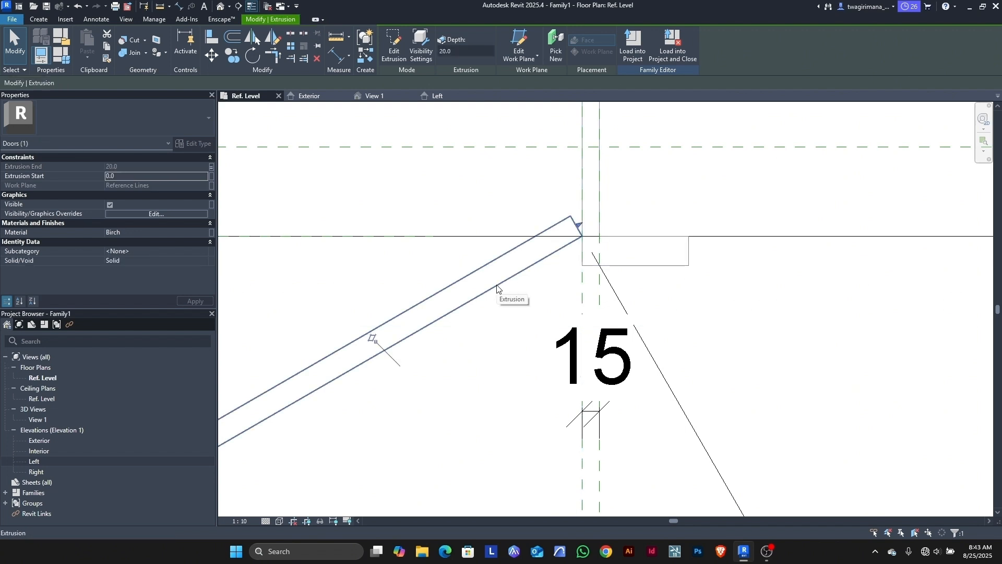
scroll(659, 181, down, 5)
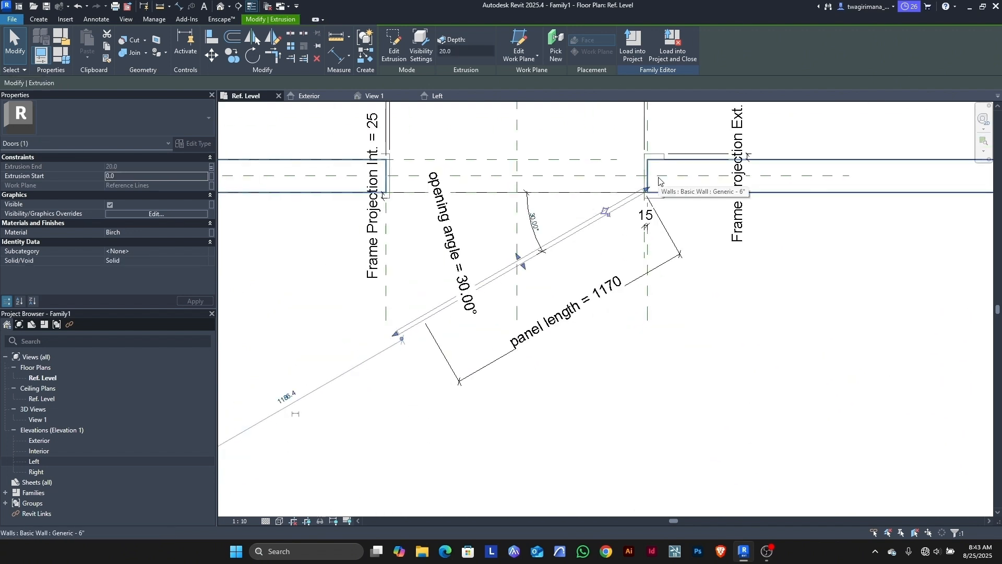
click(320, 521)
Step: Hide the door panel, then align the frame edge to the hinge reference and lock it
click(351, 494)
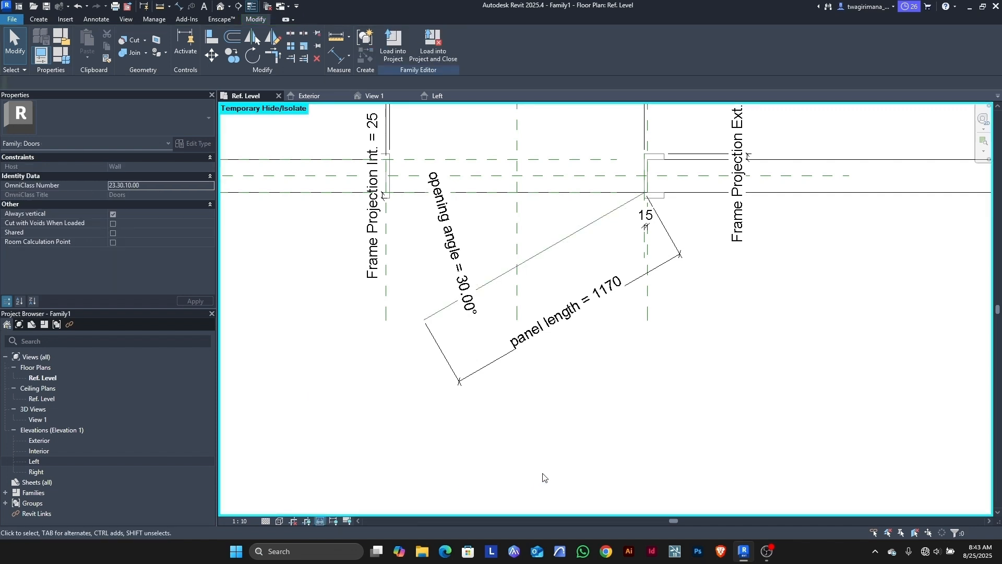
scroll(657, 196, up, 4)
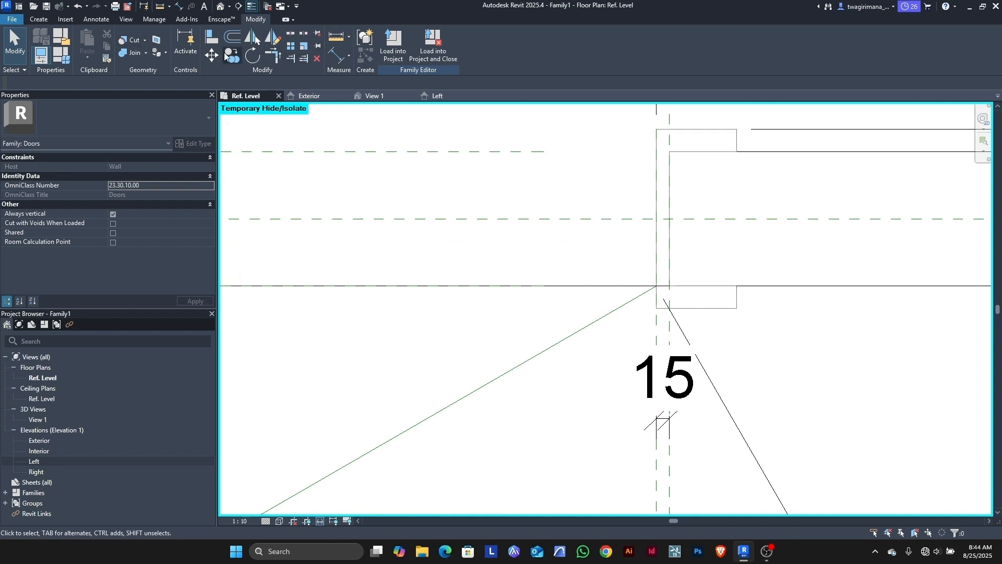
click(212, 37)
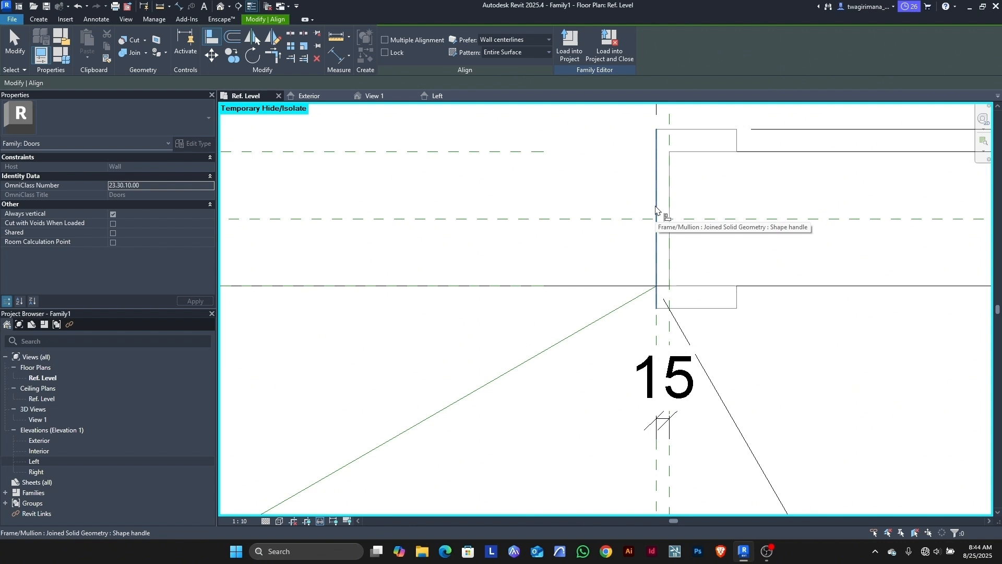
scroll(661, 286, up, 4)
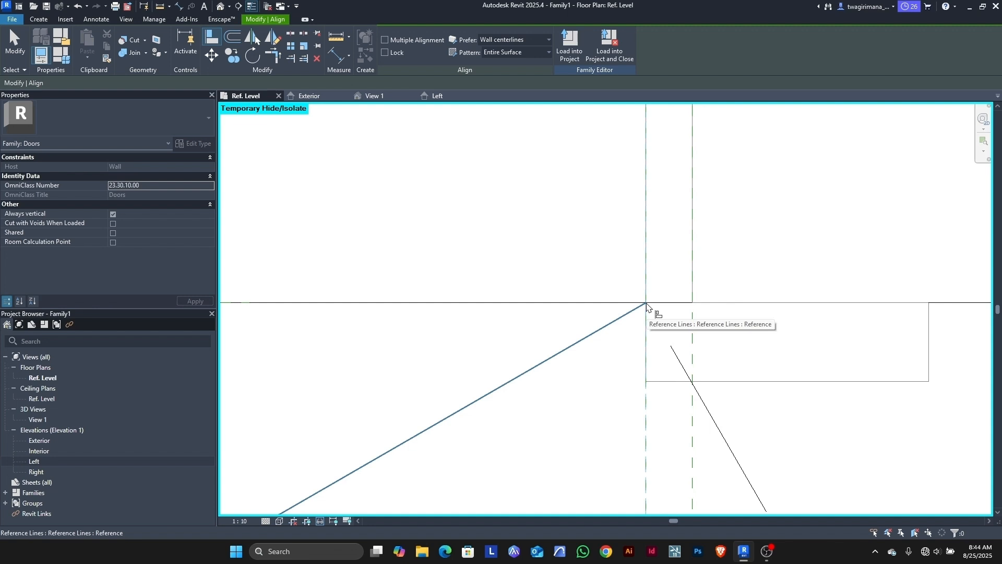
key(Tab)
key(Tab)
key(Tab)
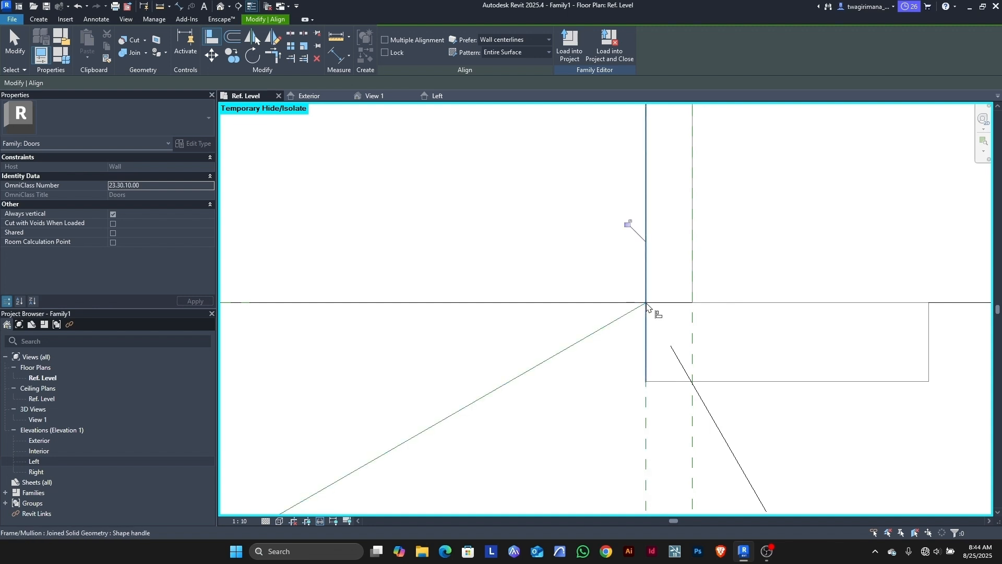
click(628, 224)
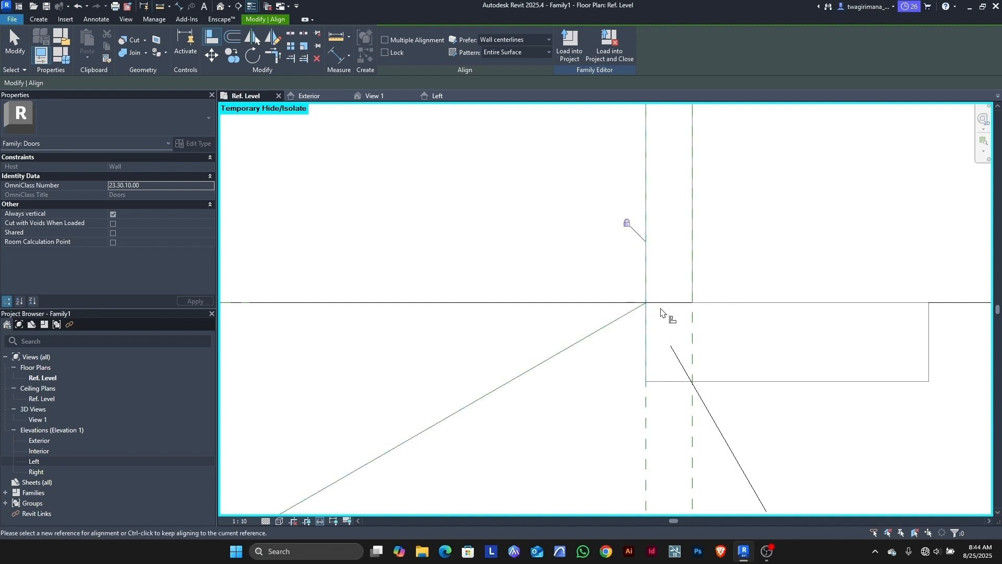
scroll(661, 309, down, 6)
key(Escape)
key(Escape)
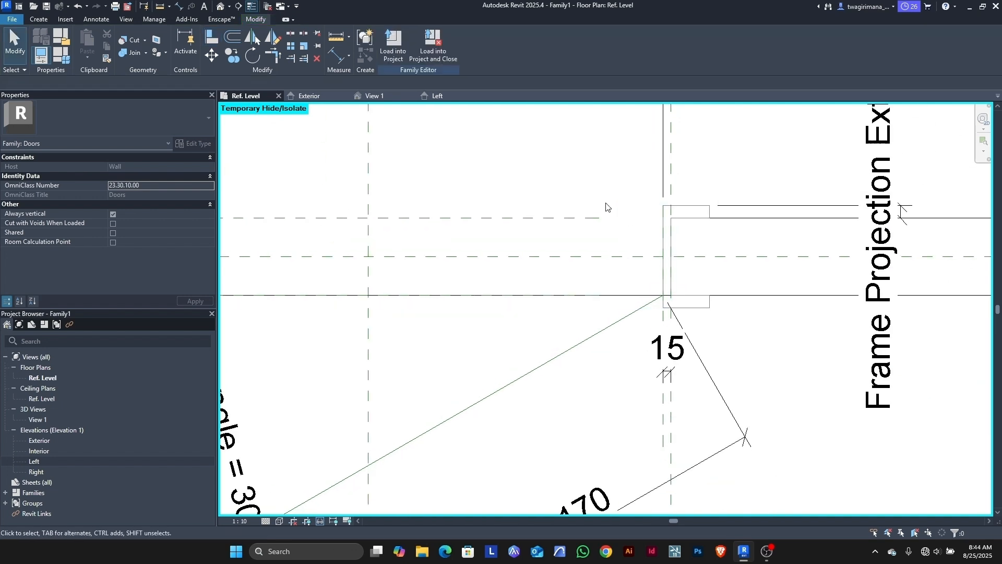
Step: Restore the temporarily hidden door panel and switch to the family's 3D View 1
click(321, 521)
click(340, 510)
scroll(587, 360, down, 5)
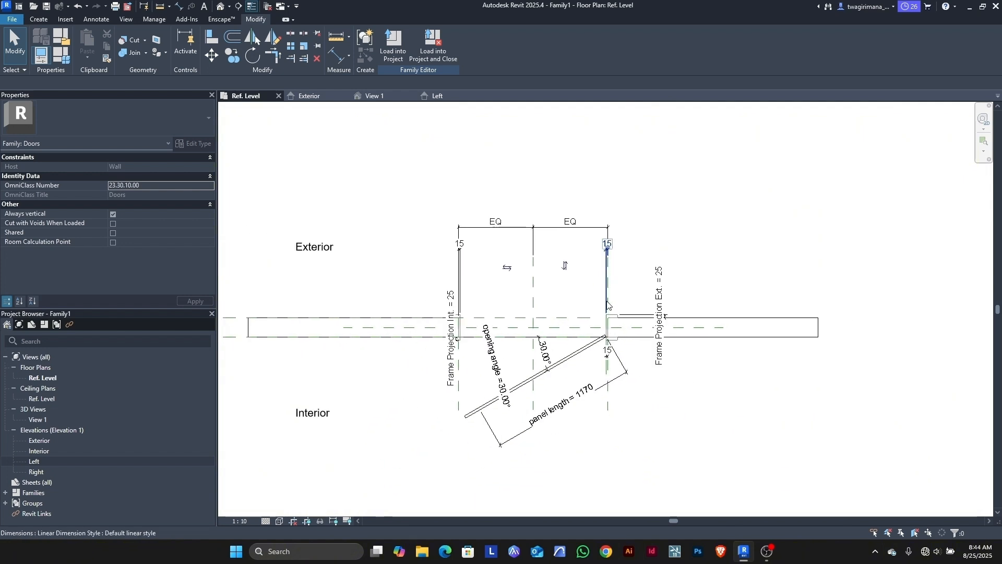
click(374, 96)
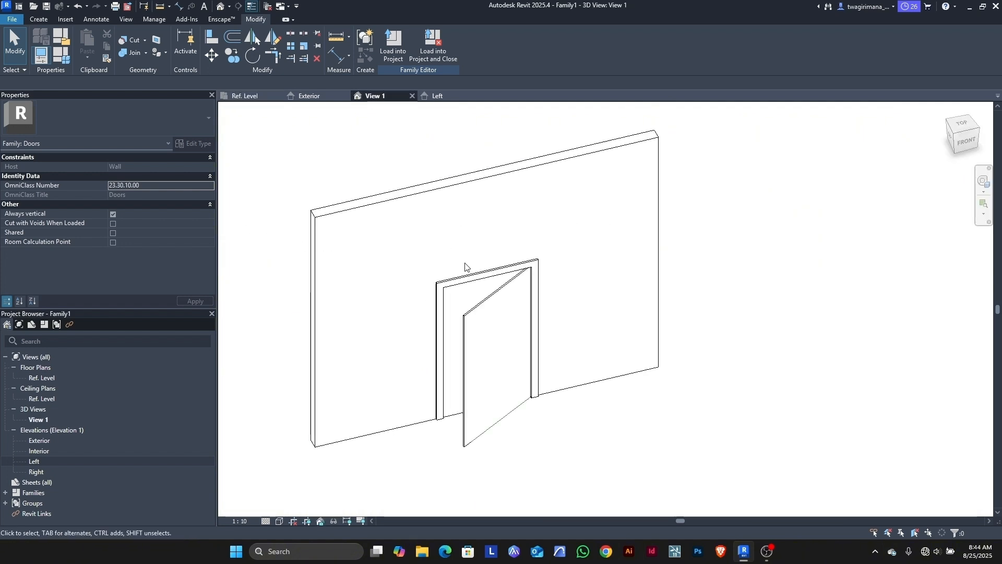
scroll(514, 298, up, 3)
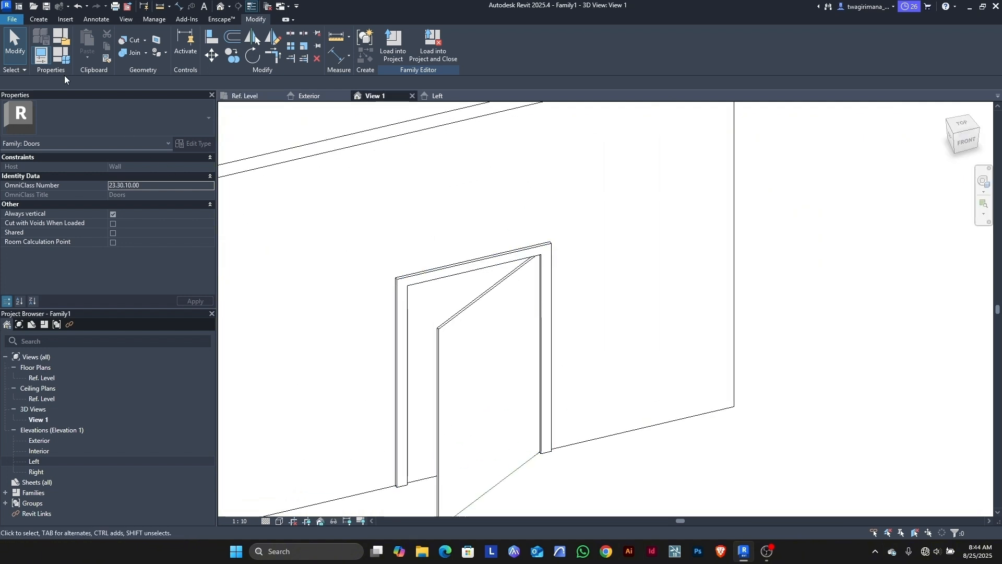
Step: Change the door's Width parameter from 1200 to 1000 in Family Types and apply it
click(63, 56)
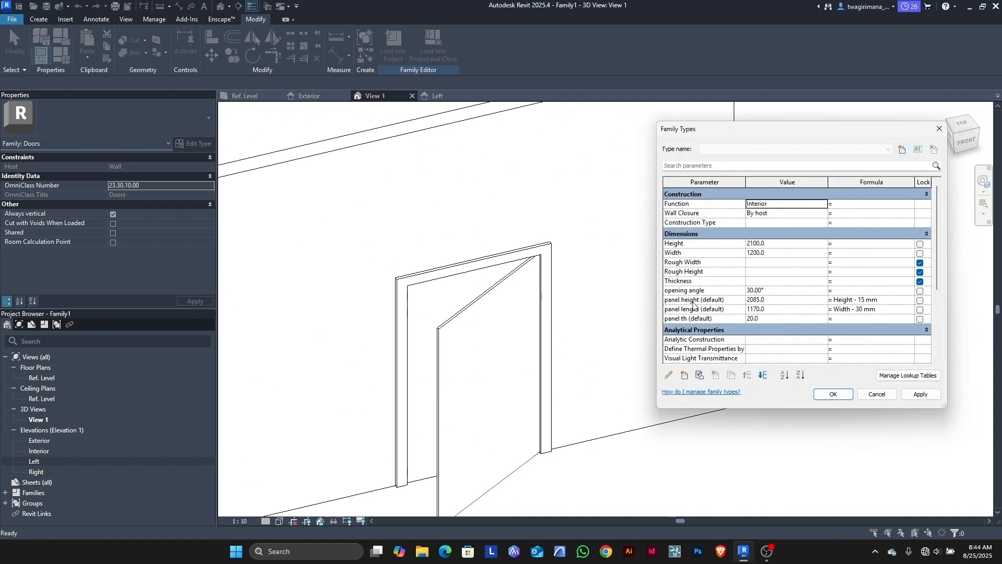
click(777, 254)
text(1)
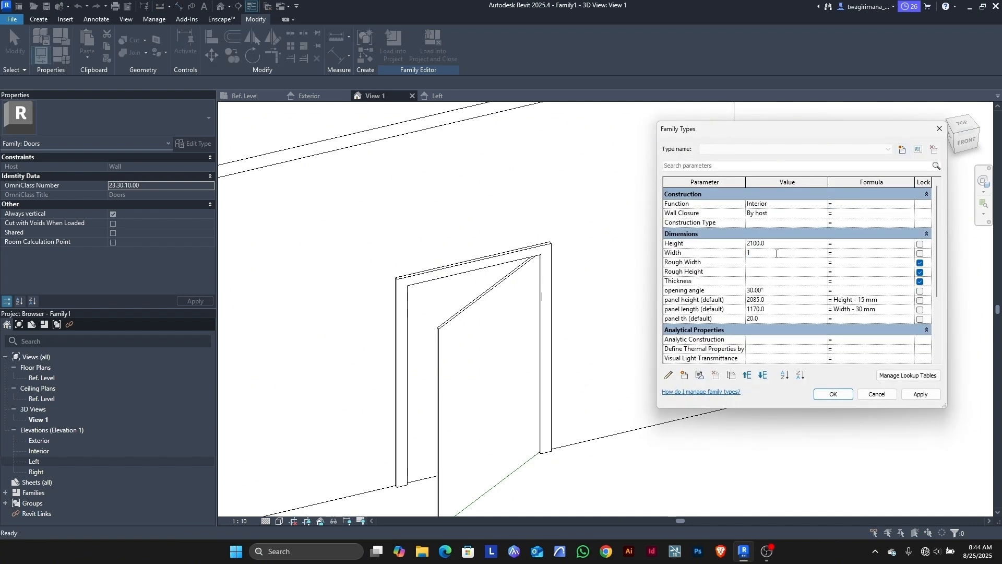
click(907, 396)
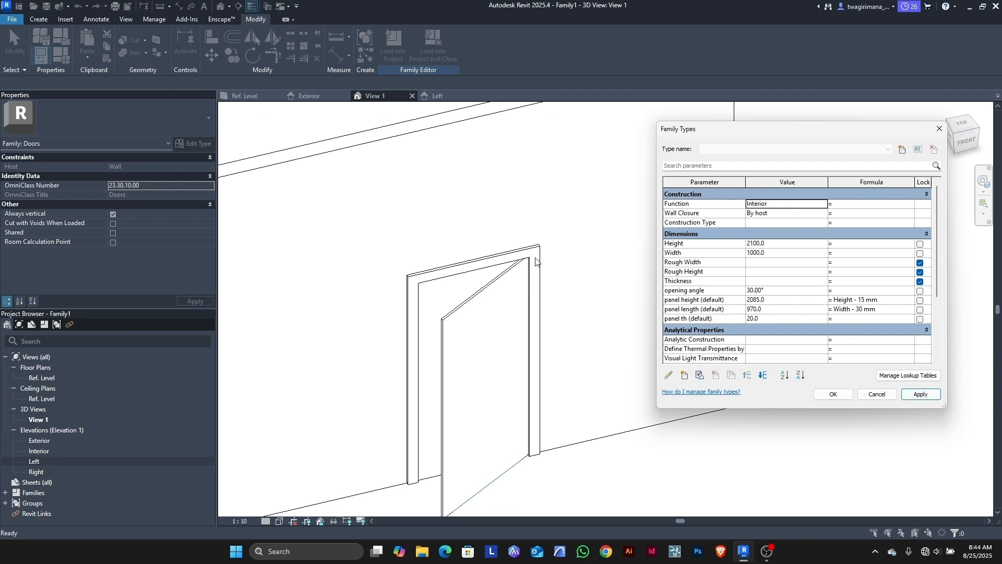
click(840, 396)
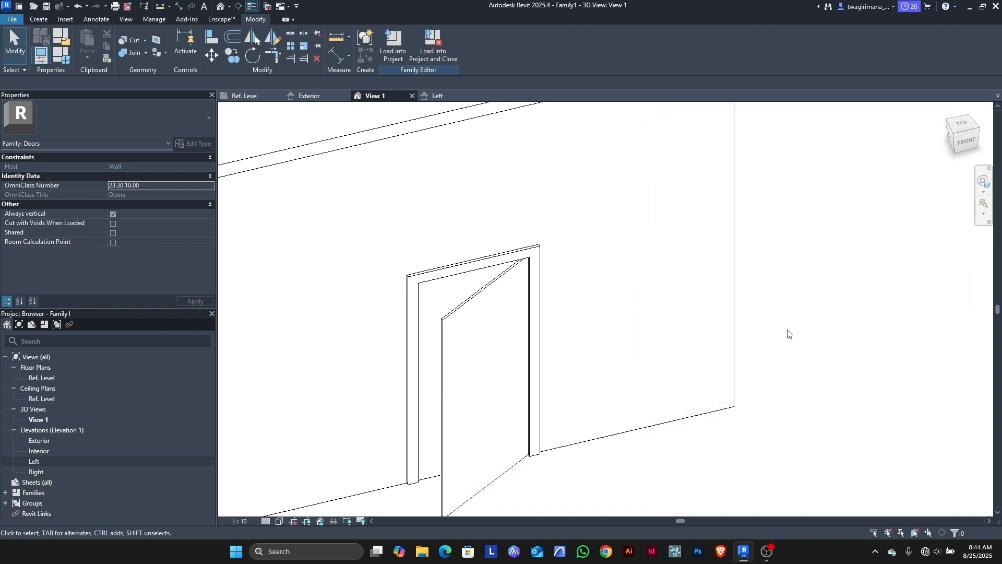
scroll(787, 333, down, 2)
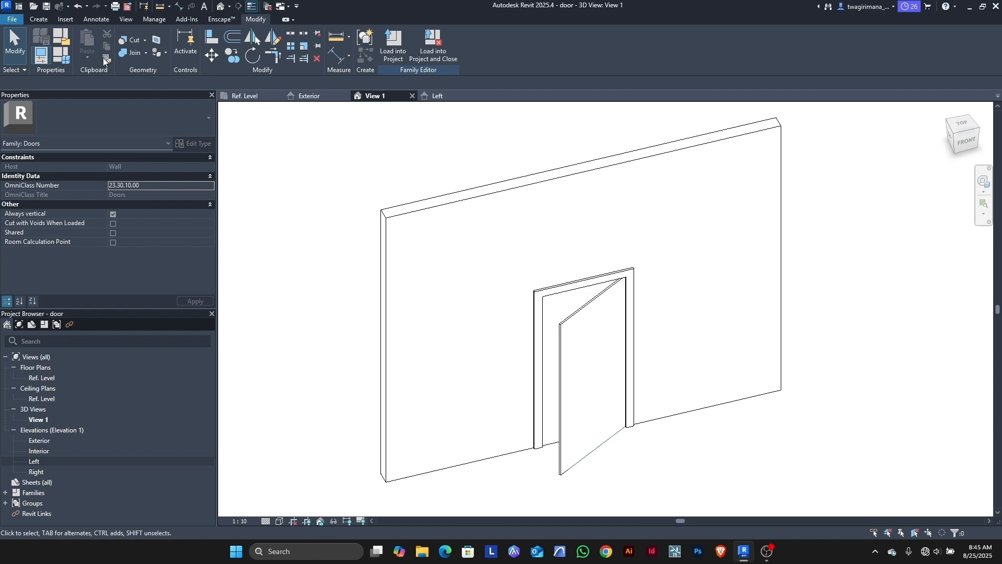
Step: Create a new project from the Metric Multi-discipline template
click(17, 21)
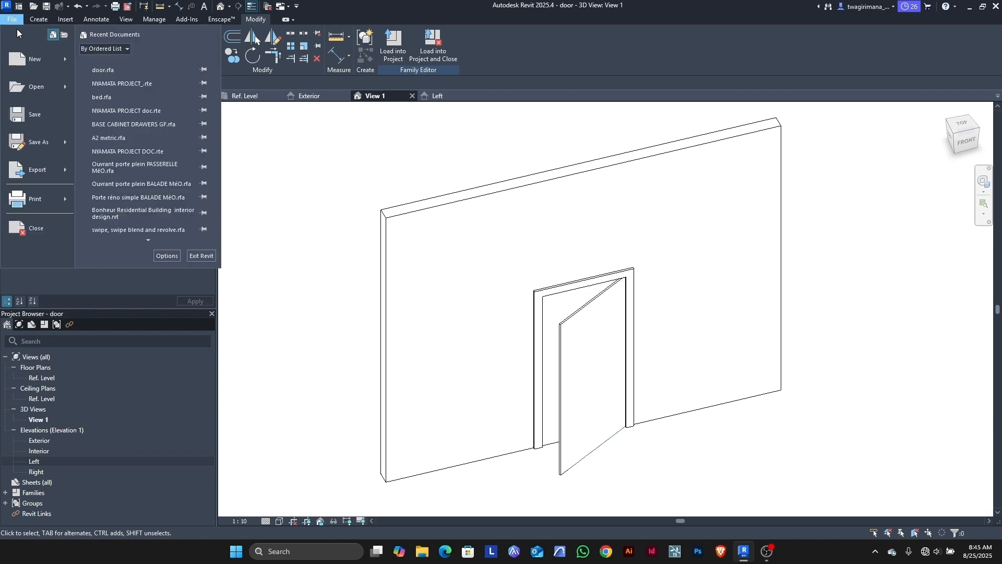
mouse_move(29, 62)
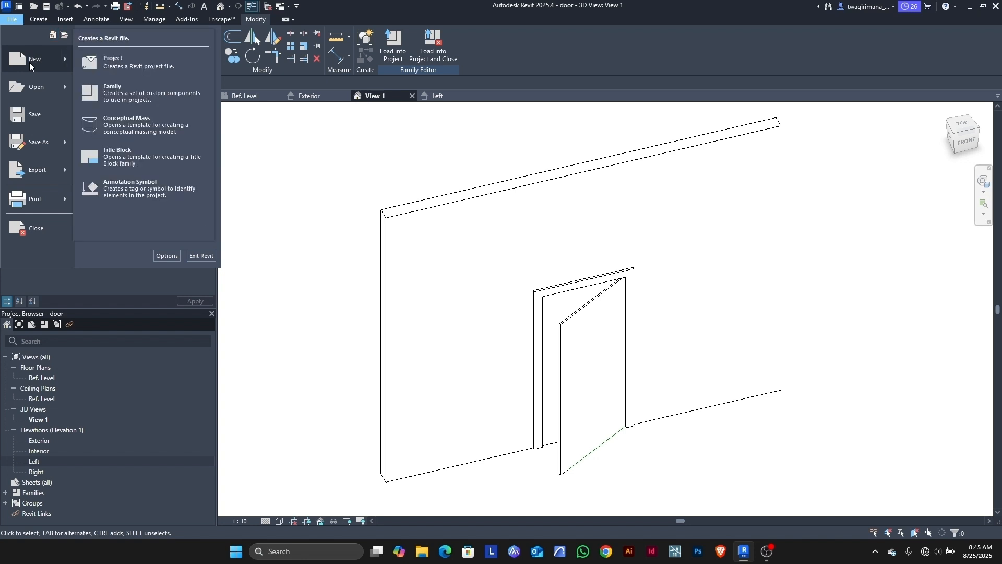
click(113, 63)
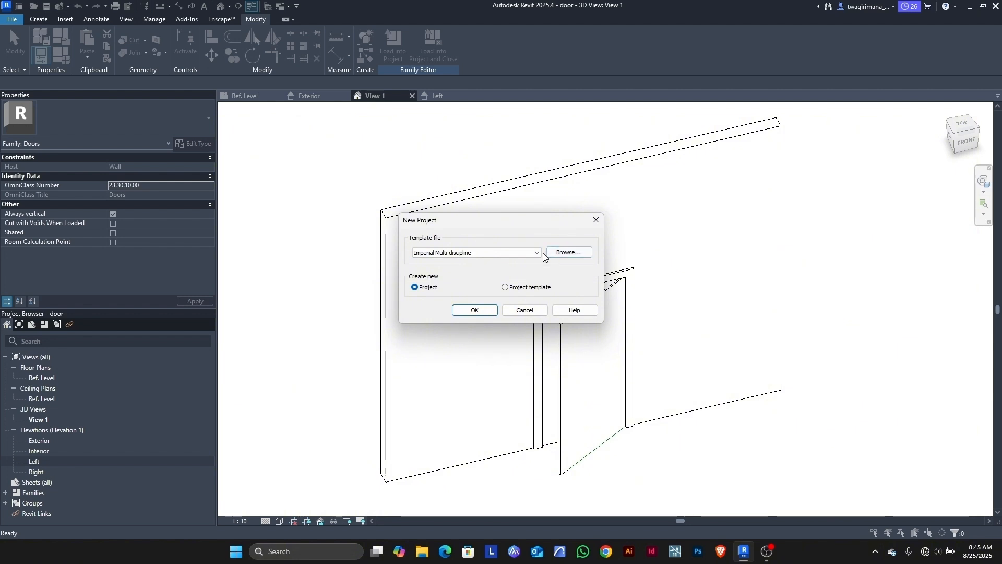
click(496, 253)
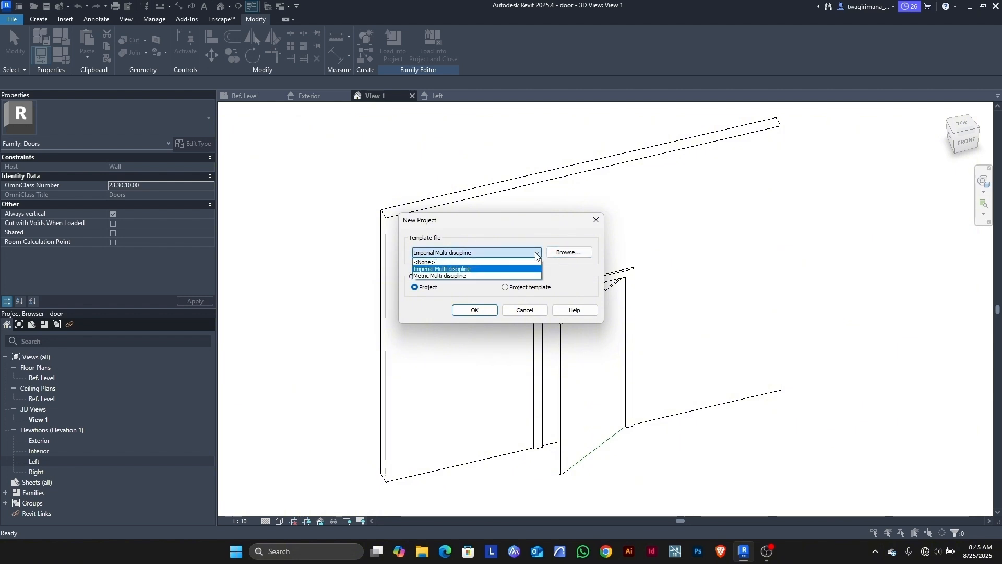
click(477, 277)
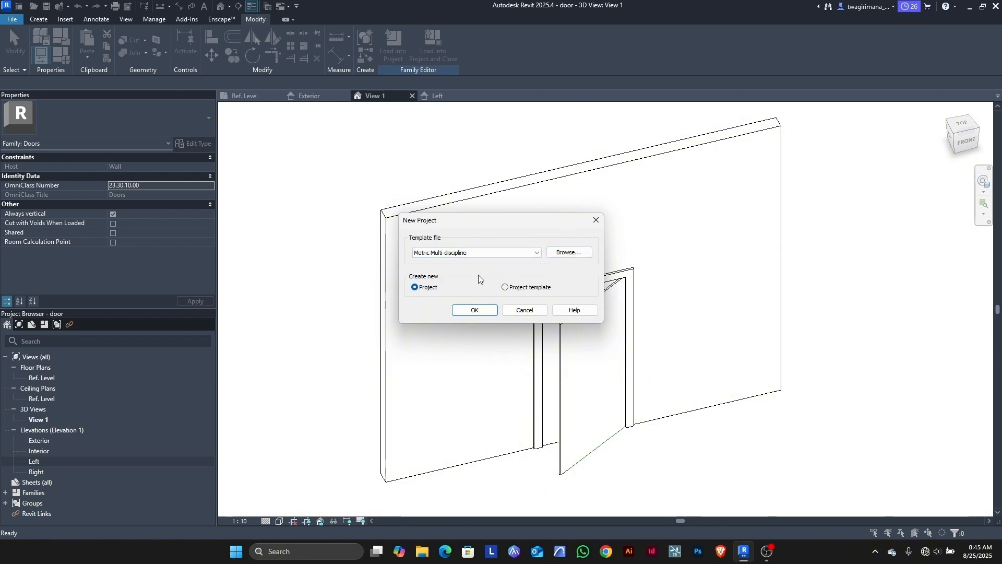
click(489, 313)
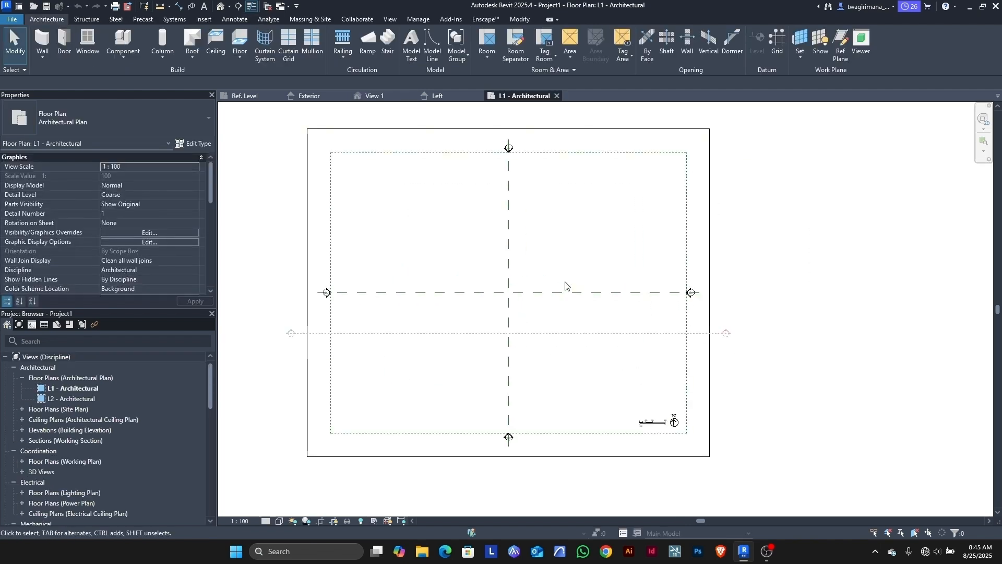
Step: Draw a straight horizontal wall across the L1 floor plan
click(42, 41)
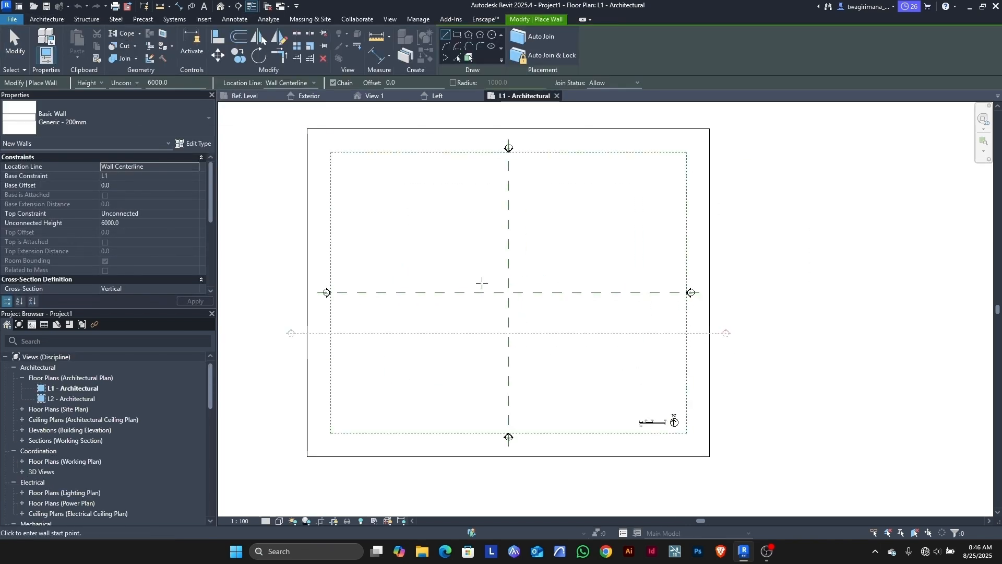
scroll(515, 288, up, 2)
middle_drag(468, 295, 439, 304)
click(487, 290)
click(637, 290)
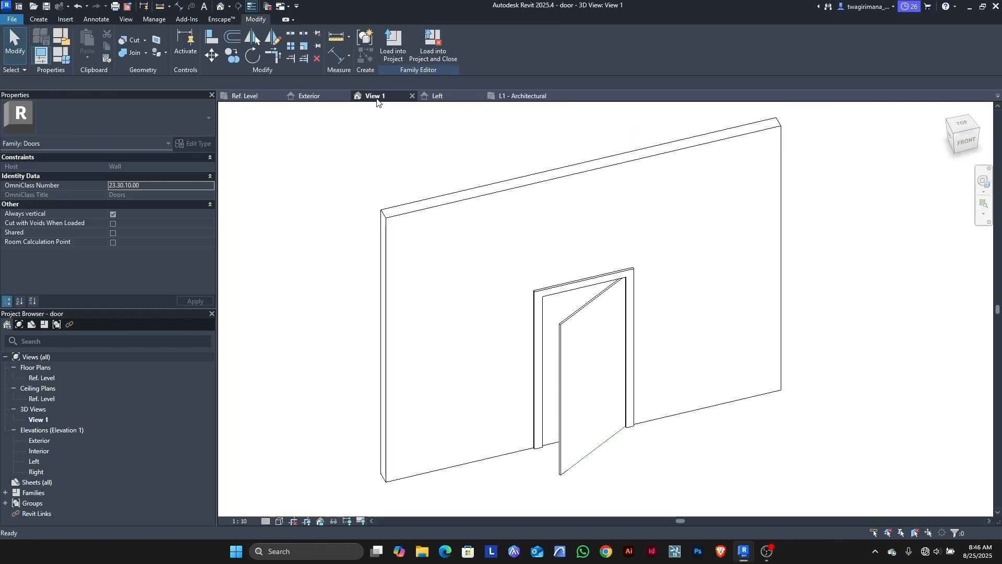
Step: Load the door family into the project and place it in the new wall
click(393, 55)
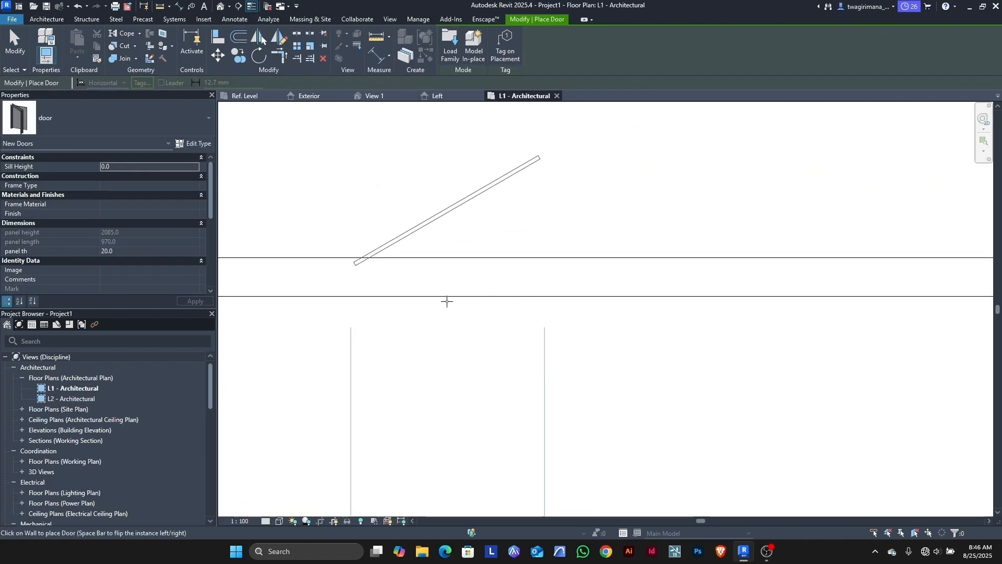
scroll(432, 309, up, 3)
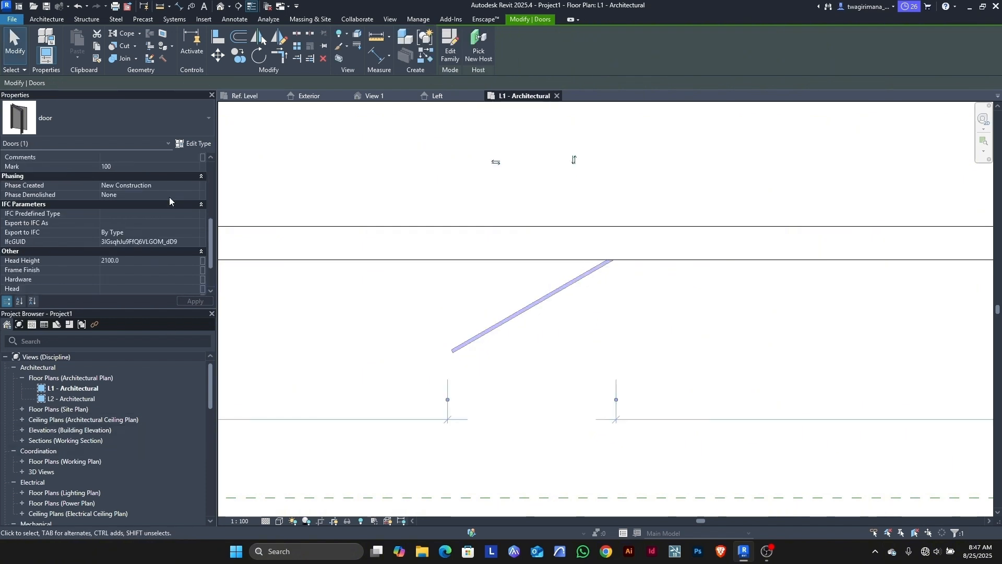
scroll(170, 196, down, 3)
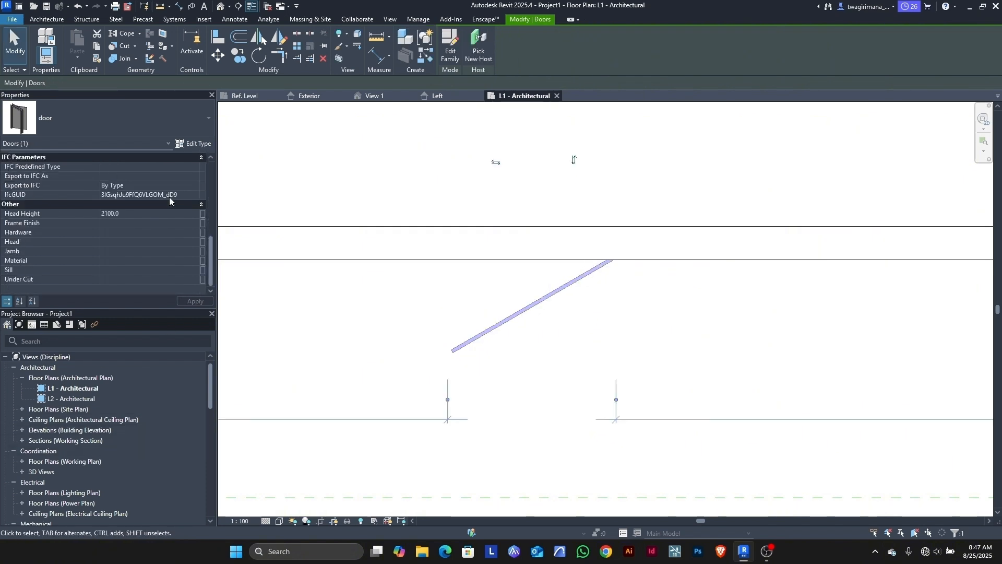
scroll(172, 254, up, 5)
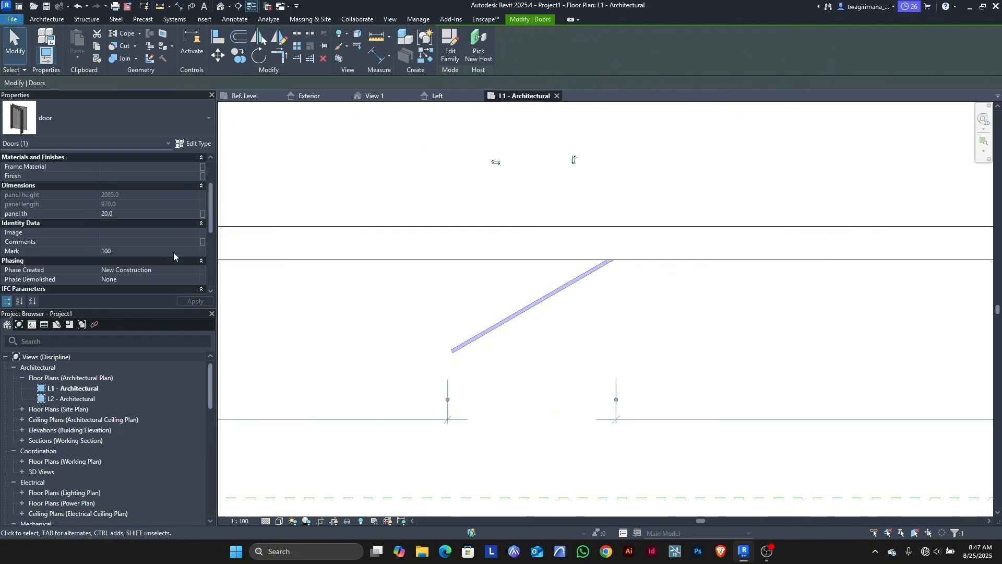
scroll(177, 243, down, 5)
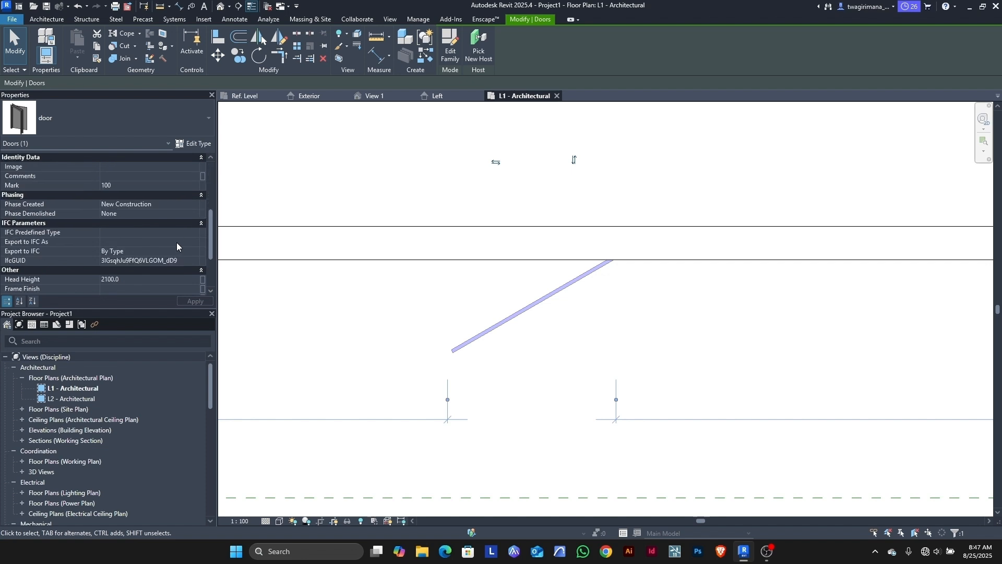
scroll(177, 242, up, 2)
Step: Check the door's 30° type opening angle, then redefine opening angle as an instance parameter
click(193, 143)
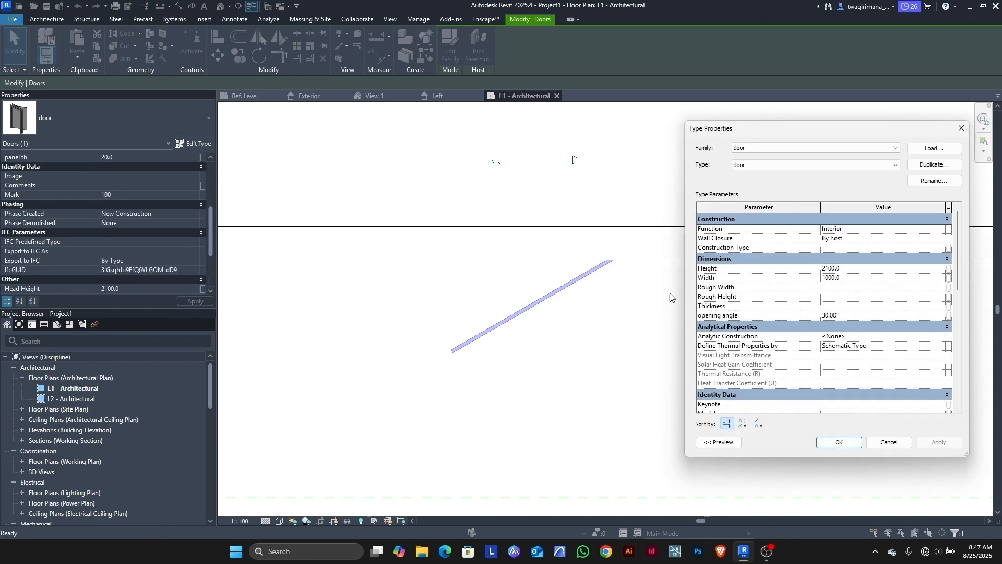
click(853, 316)
click(839, 442)
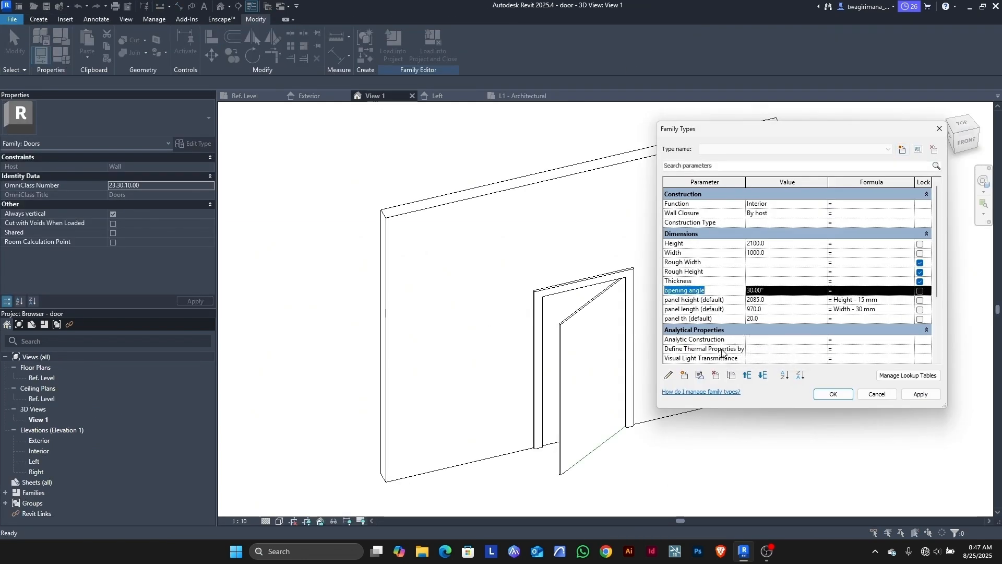
click(668, 375)
click(782, 313)
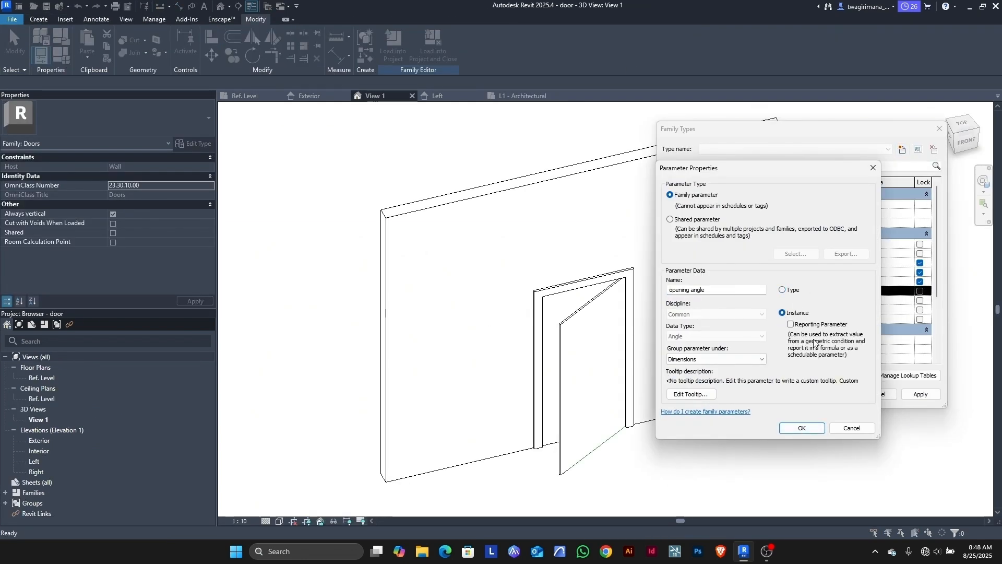
click(802, 428)
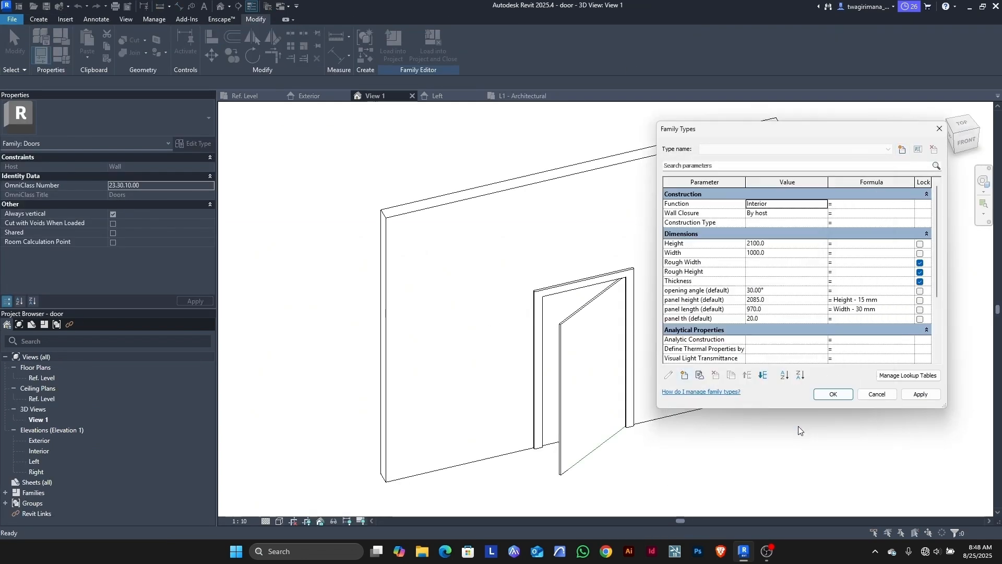
click(824, 393)
Step: Reload the family, overwriting parameter values, and set the placed door's opening angle to 50
click(394, 52)
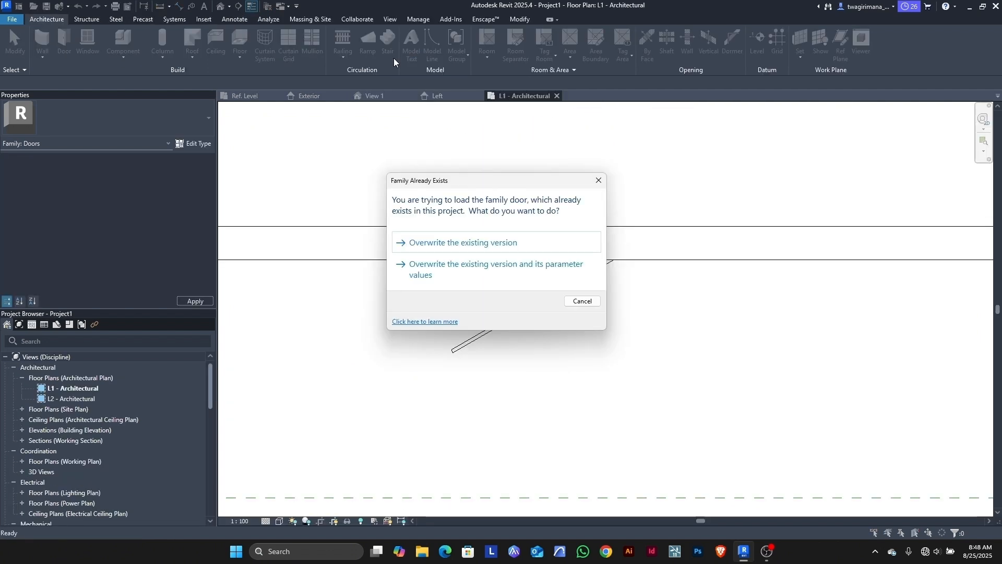
click(453, 270)
click(172, 242)
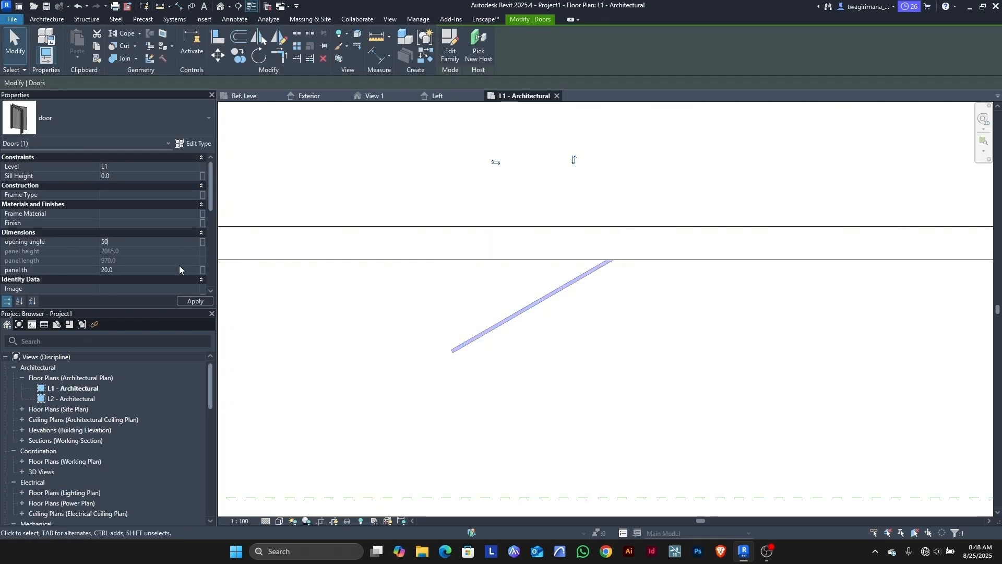
text(50)
scroll(647, 291, down, 3)
click(188, 143)
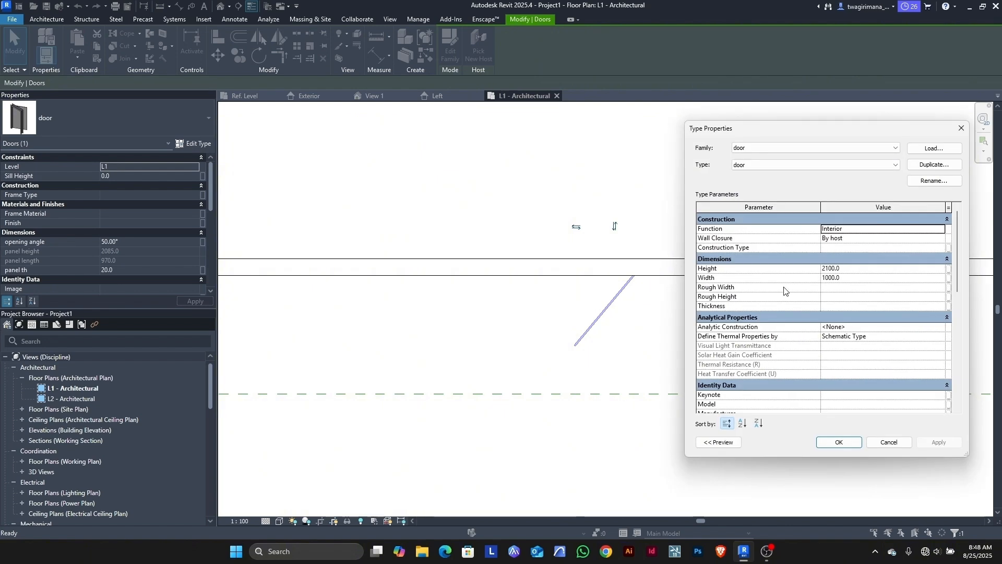
key(Escape)
scroll(582, 320, up, 2)
Step: Deselect the door and open the project's {3D} view from the Project Browser
click(694, 315)
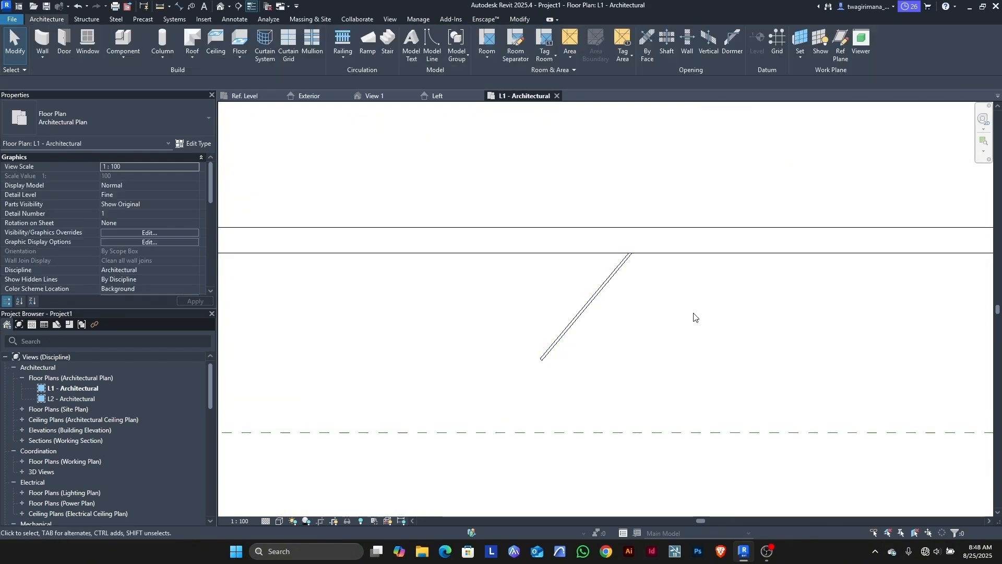
scroll(550, 216, down, 1)
double_click(41, 472)
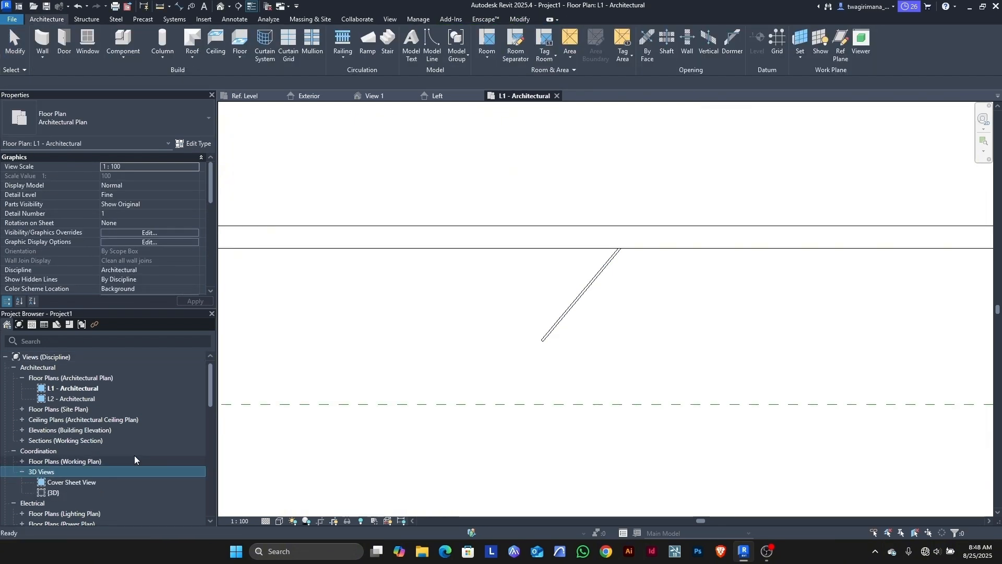
double_click(54, 492)
scroll(673, 351, up, 5)
scroll(674, 350, down, 6)
Step: Hide both scope boxes in the {3D} view and center the door
right_click(605, 387)
mouse_move(678, 138)
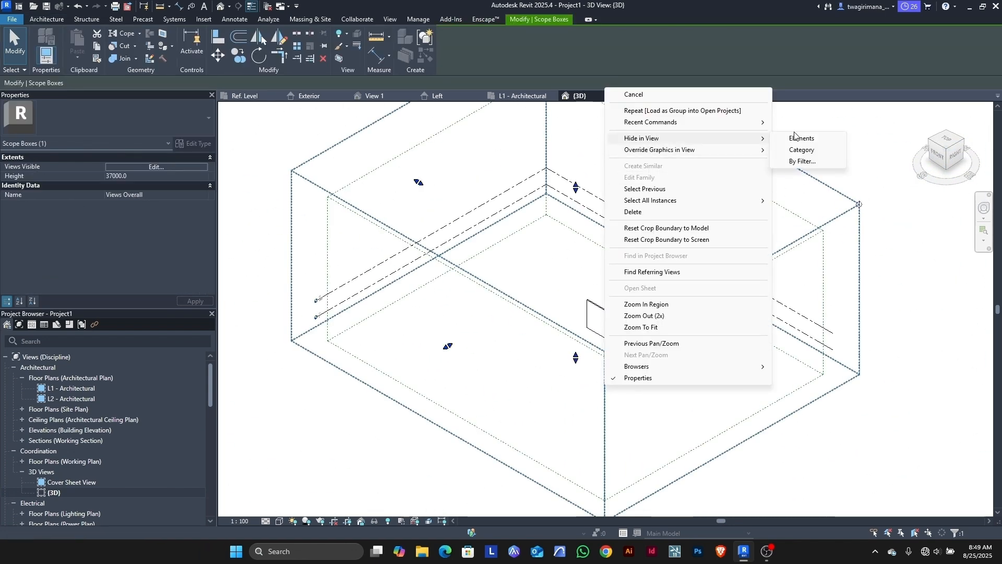
click(794, 137)
right_click(601, 367)
mouse_move(679, 119)
click(757, 122)
scroll(651, 355, up, 8)
middle_drag(702, 256, 600, 345)
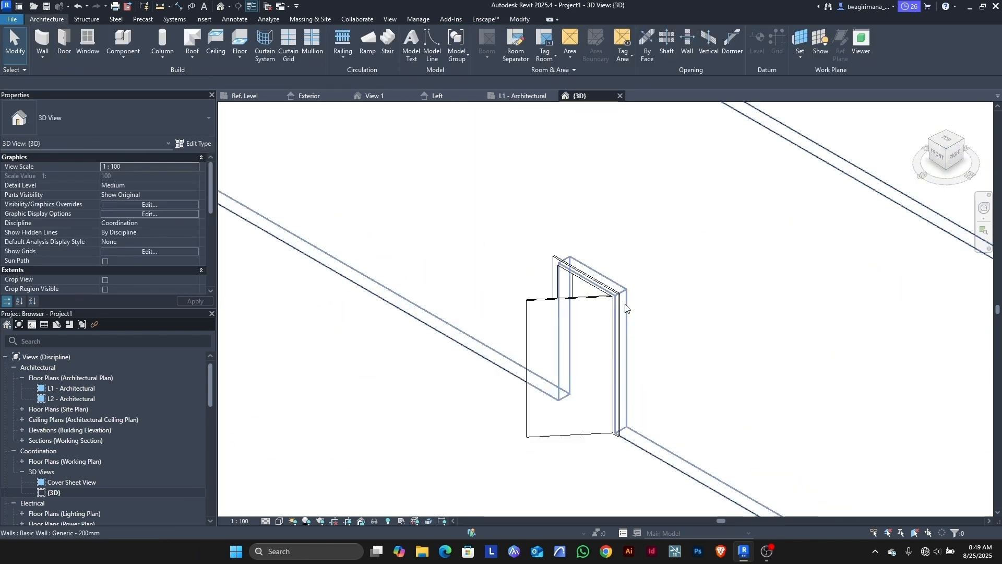
scroll(627, 309, up, 1)
Step: Set the view's detail level to Fine and visual style to Realistic
click(266, 520)
click(278, 509)
click(280, 521)
click(294, 512)
scroll(592, 376, up, 2)
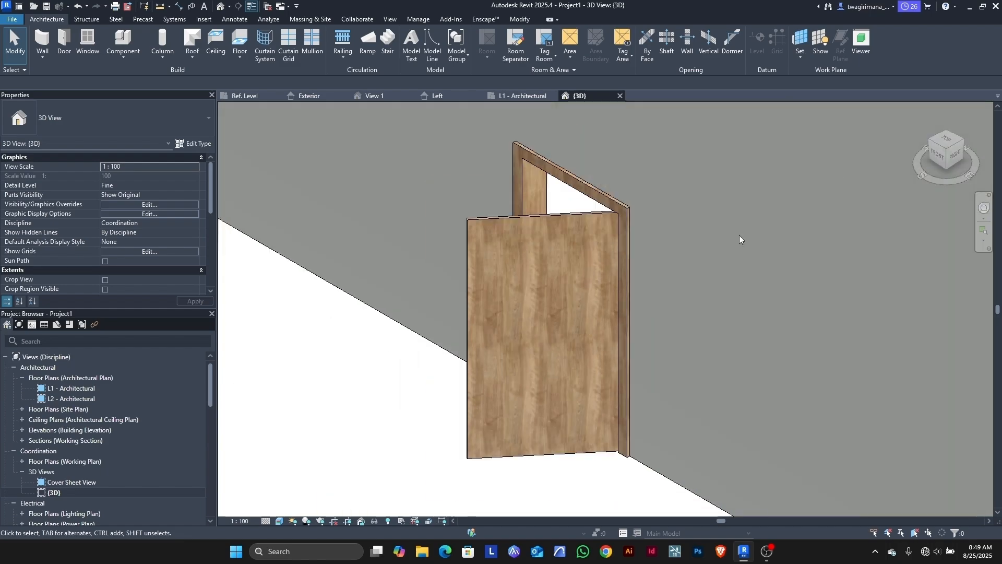
shift+middle_drag(739, 235, 579, 360)
scroll(579, 360, down, 1)
scroll(155, 244, down, 3)
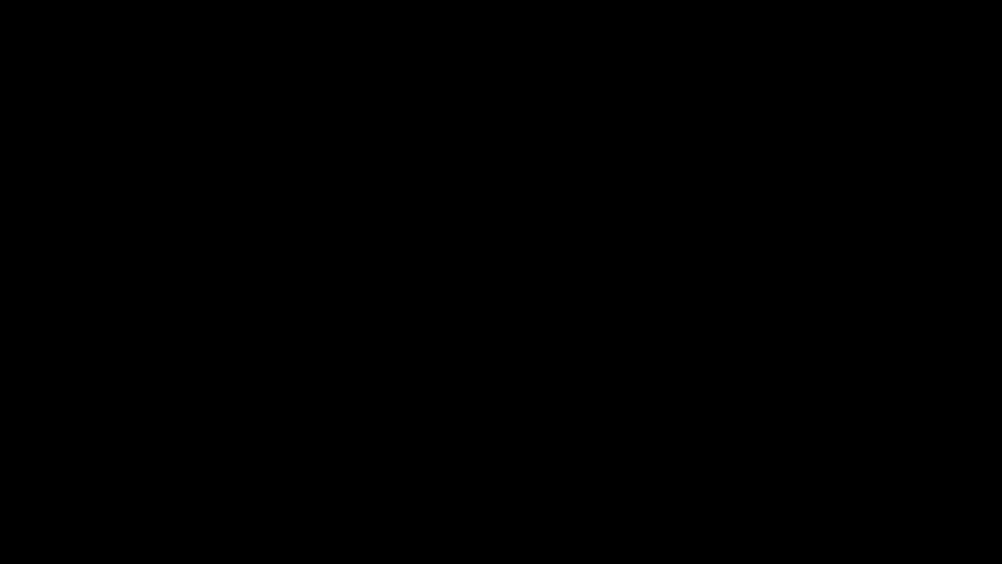